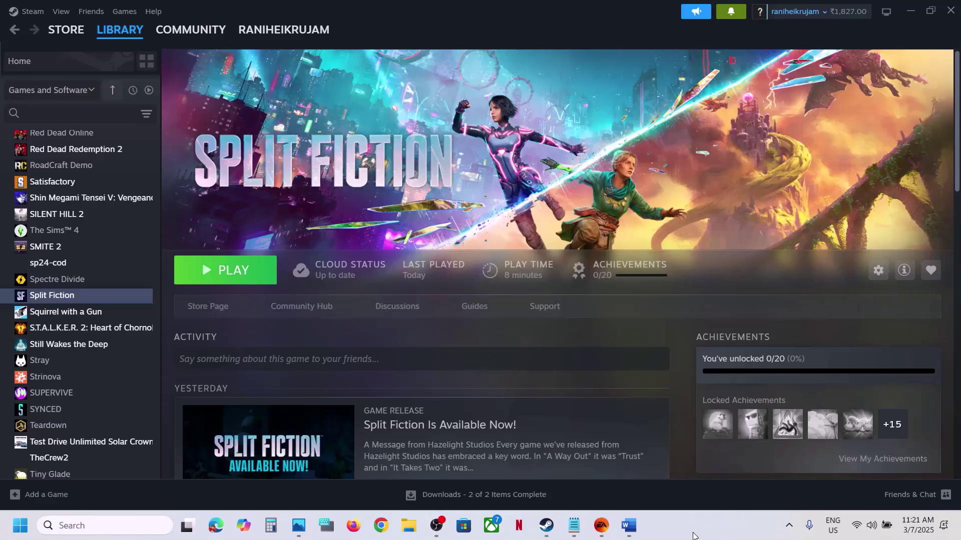
Read Step 1 in the Word troubleshooting notes, highlighting the suggested launch options, and return to Steam.
{"action": "left_click", "coordinate": [628, 525]}
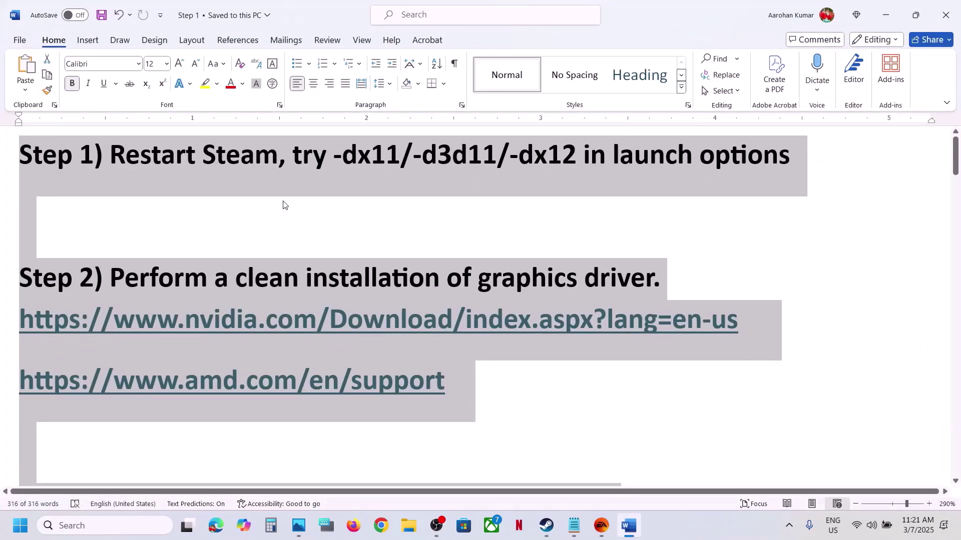
{"action": "left_click", "coordinate": [256, 190]}
{"action": "left_click_drag", "start_coordinate": [352, 153], "coordinate": [714, 137]}
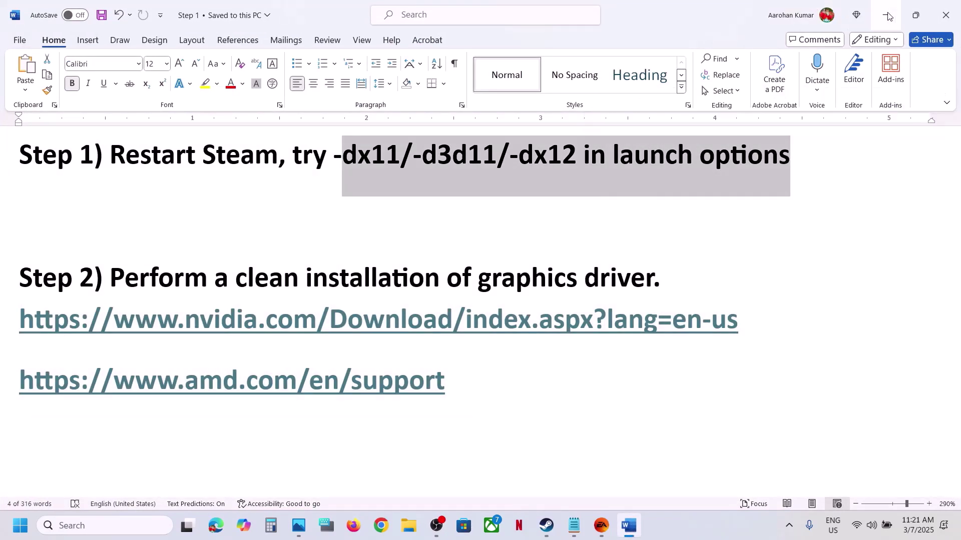
{"action": "key", "text": "alt+Tab"}
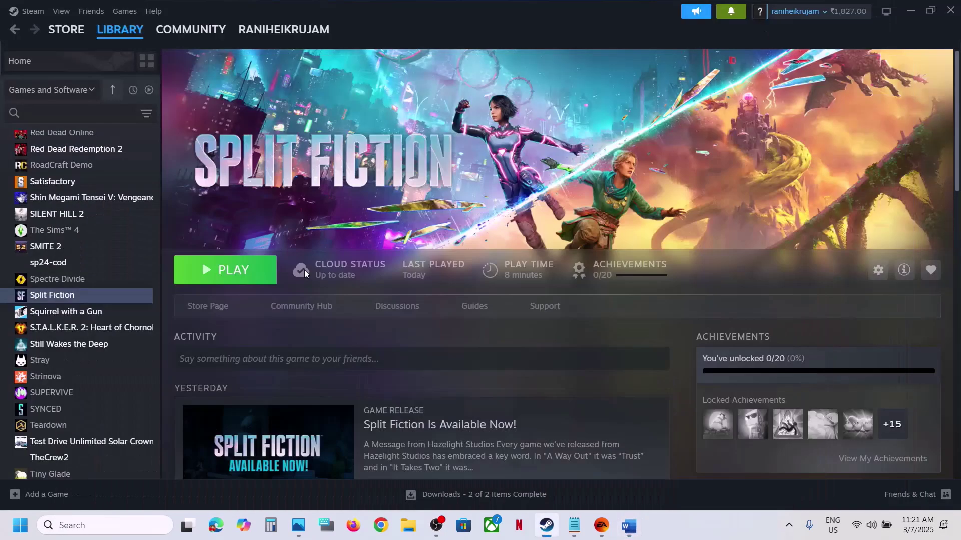
Set Split Fiction's launch options to -dx11 in its Steam properties and close them.
{"action": "right_click", "coordinate": [95, 297]}
{"action": "left_click", "coordinate": [140, 392]}
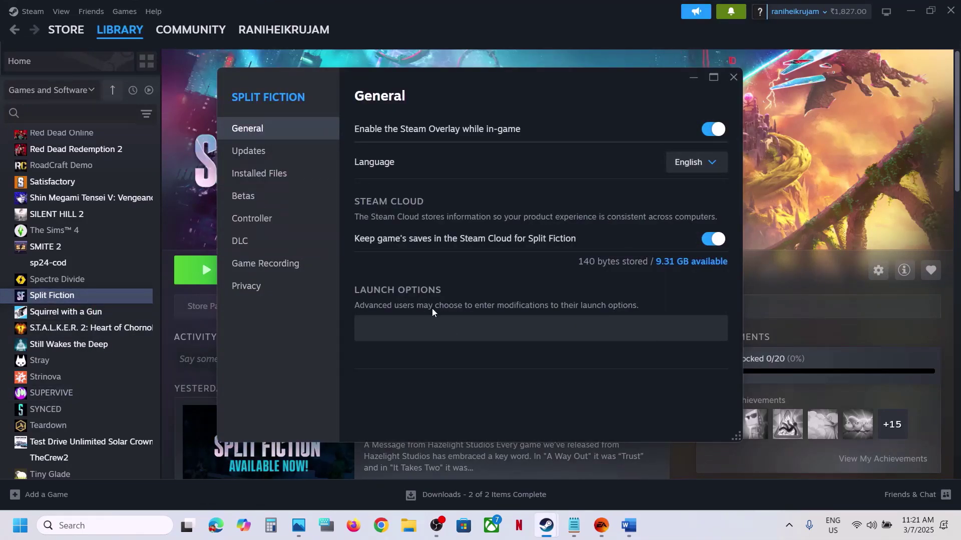
{"action": "left_click", "coordinate": [454, 328]}
{"action": "left_click", "coordinate": [426, 323]}
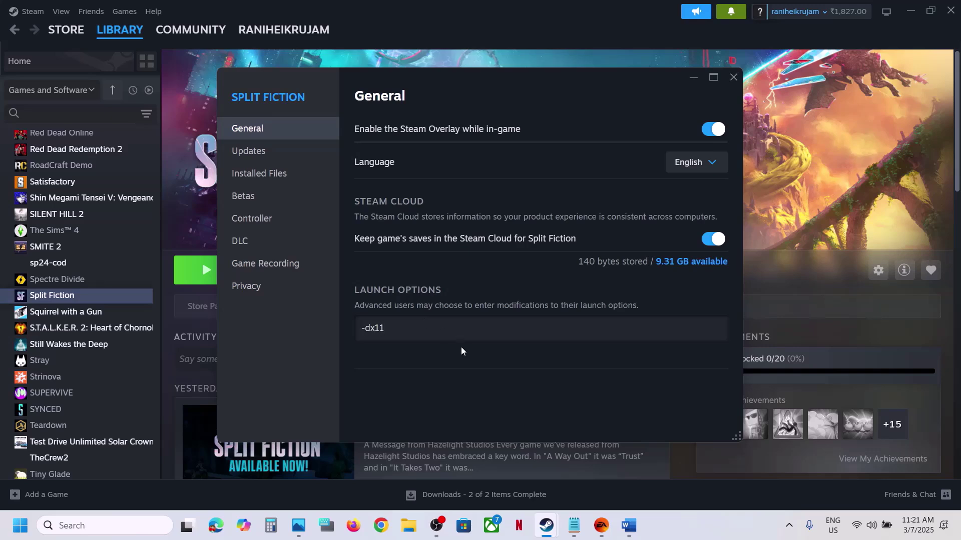
{"action": "left_click", "coordinate": [503, 397]}
{"action": "left_click", "coordinate": [733, 78]}
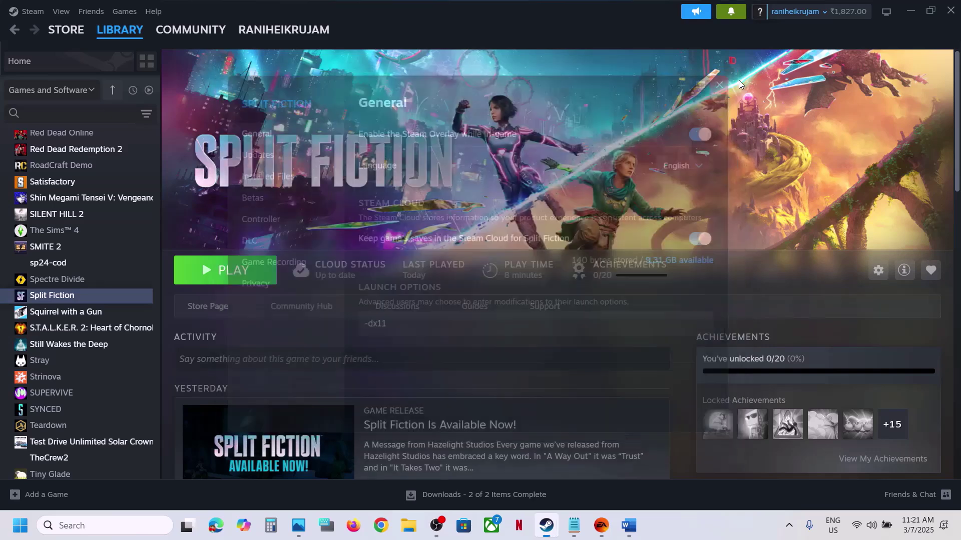
Reopen Split Fiction's properties and replace its launch option with -d3d11.
{"action": "right_click", "coordinate": [98, 300]}
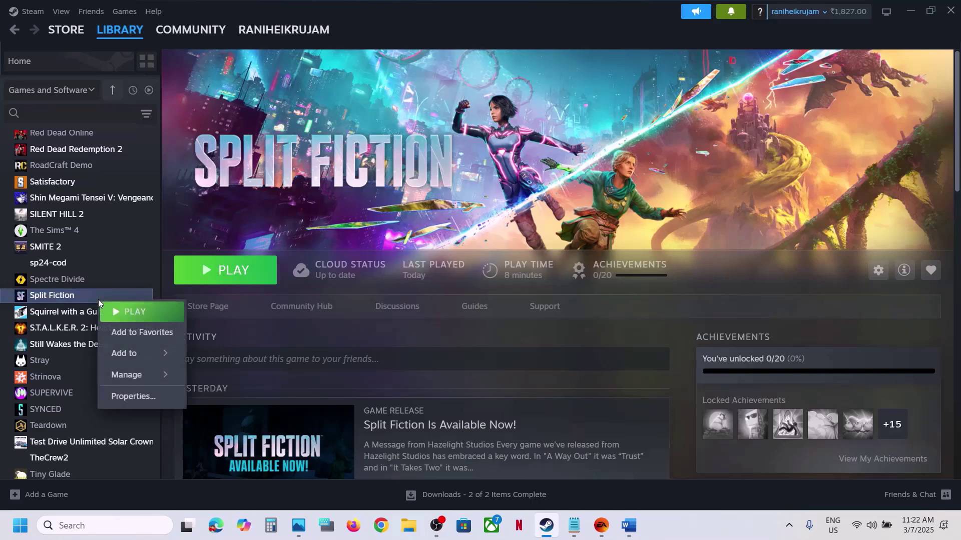
{"action": "left_click", "coordinate": [140, 394]}
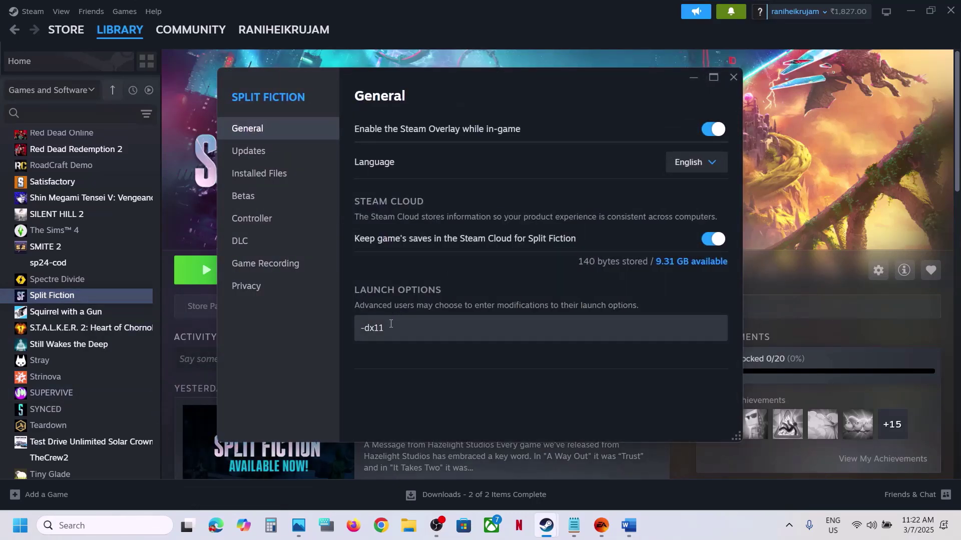
{"action": "left_click_drag", "start_coordinate": [392, 328], "coordinate": [321, 332]}
{"action": "type", "text": "-d3d11"}
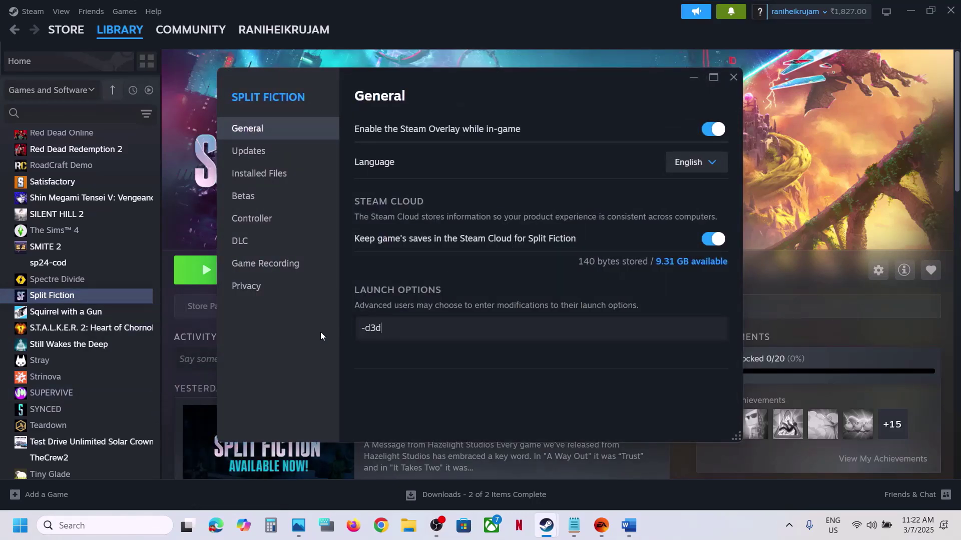
{"action": "left_click", "coordinate": [512, 383]}
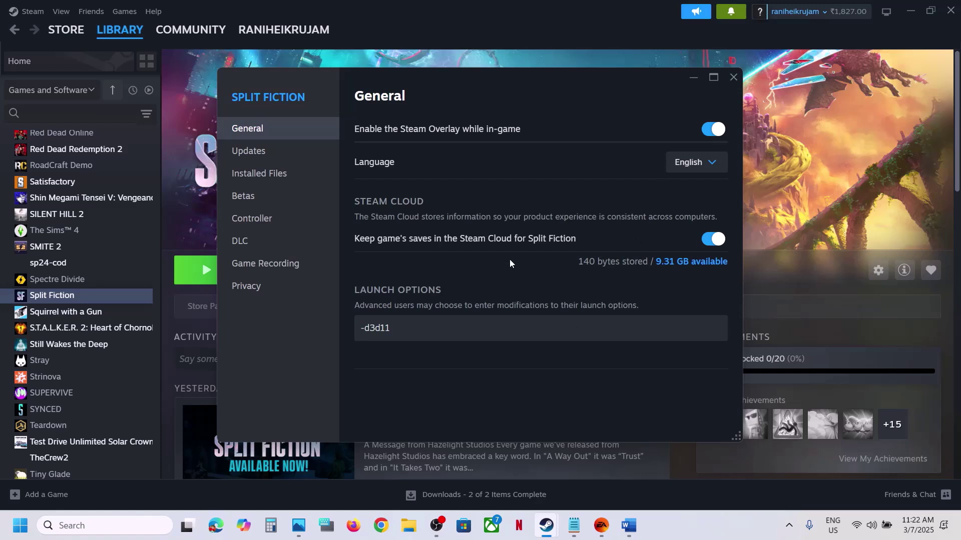
Change Split Fiction's launch option to -dx12.
{"action": "left_click_drag", "start_coordinate": [429, 326], "coordinate": [344, 337]}
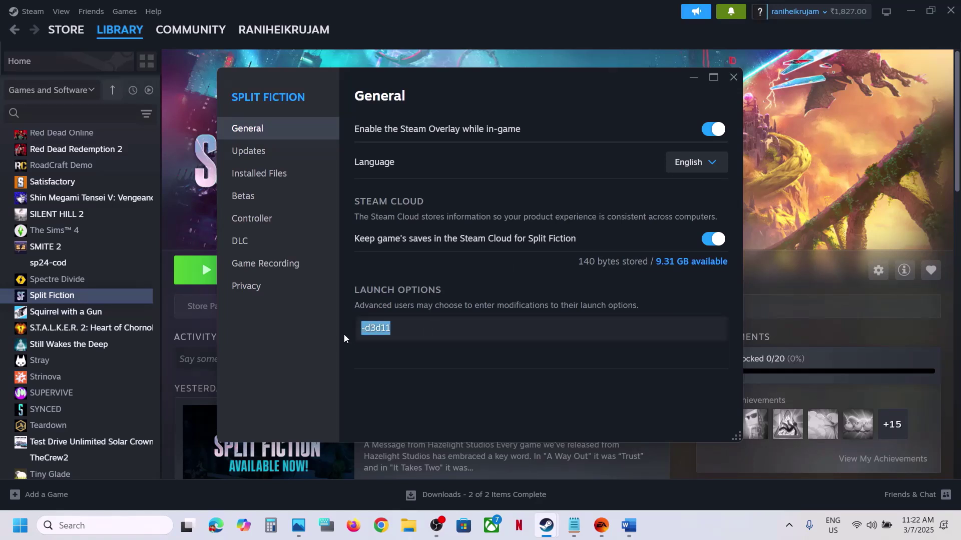
{"action": "type", "text": "-dx12"}
{"action": "left_click", "coordinate": [517, 379]}
Clear Split Fiction's launch options and close the game's properties.
{"action": "left_click_drag", "start_coordinate": [429, 328], "coordinate": [326, 331]}
{"action": "key", "text": "BackSpace"}
{"action": "left_click", "coordinate": [734, 77]}
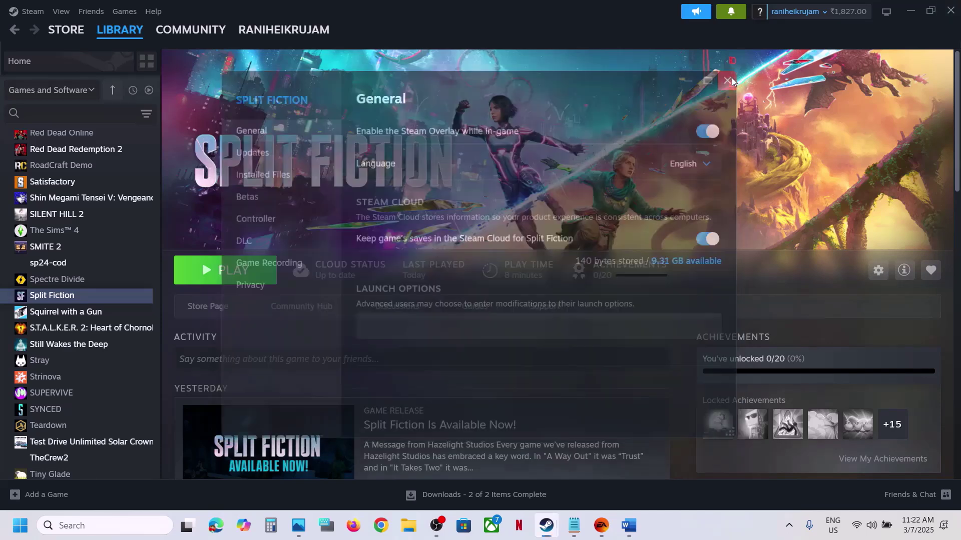
Switch to the EA app and save -dx11 as the advanced launch option for The Sims 4.
{"action": "left_click", "coordinate": [604, 531]}
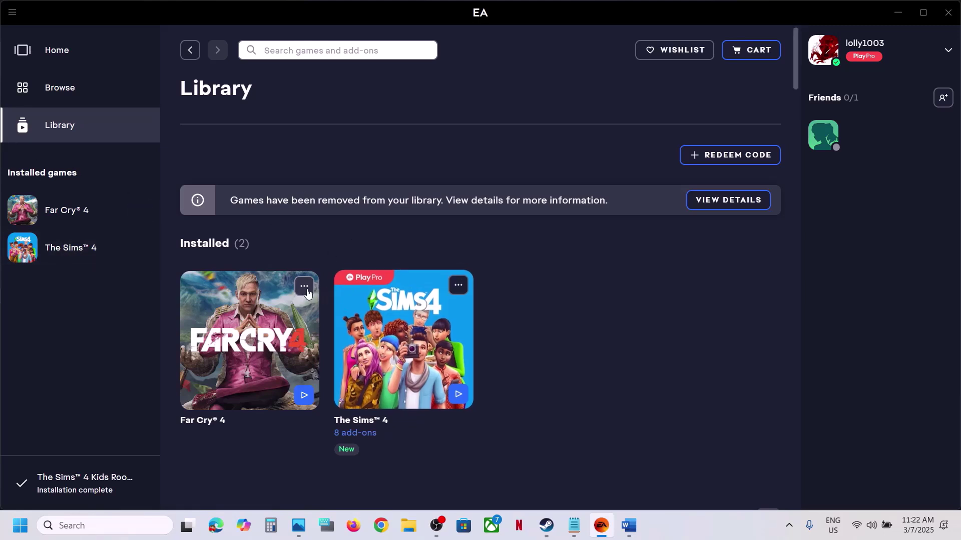
{"action": "left_click", "coordinate": [459, 282]}
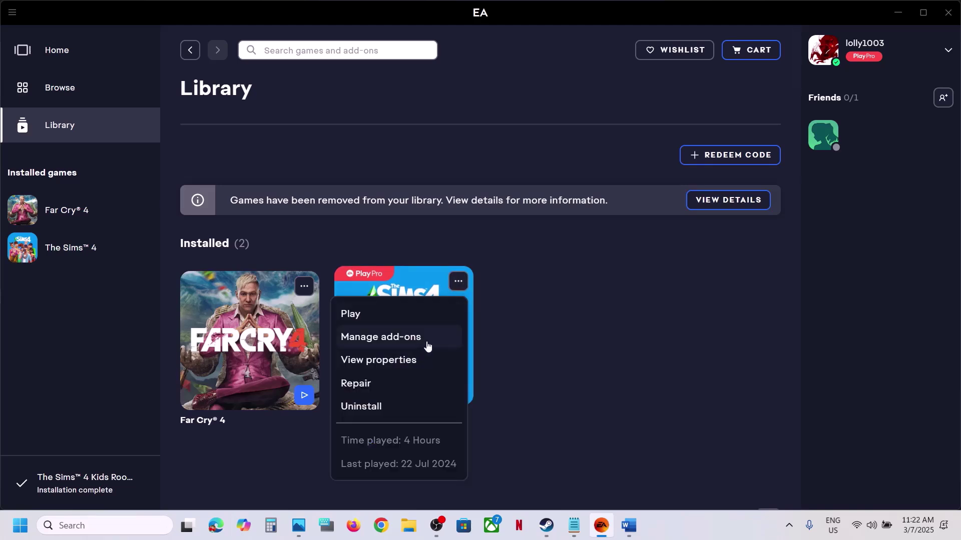
{"action": "left_click", "coordinate": [400, 361]}
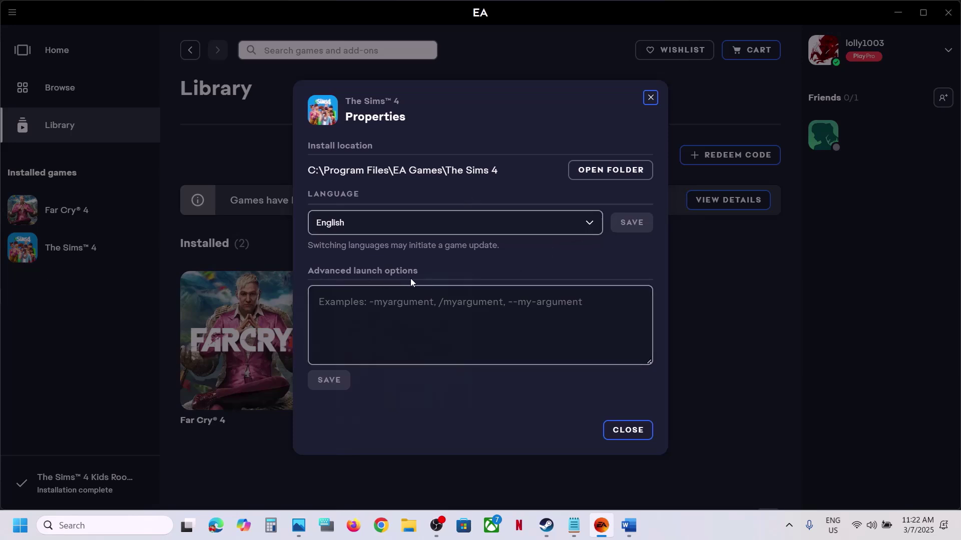
{"action": "left_click", "coordinate": [376, 305]}
{"action": "type", "text": "-"}
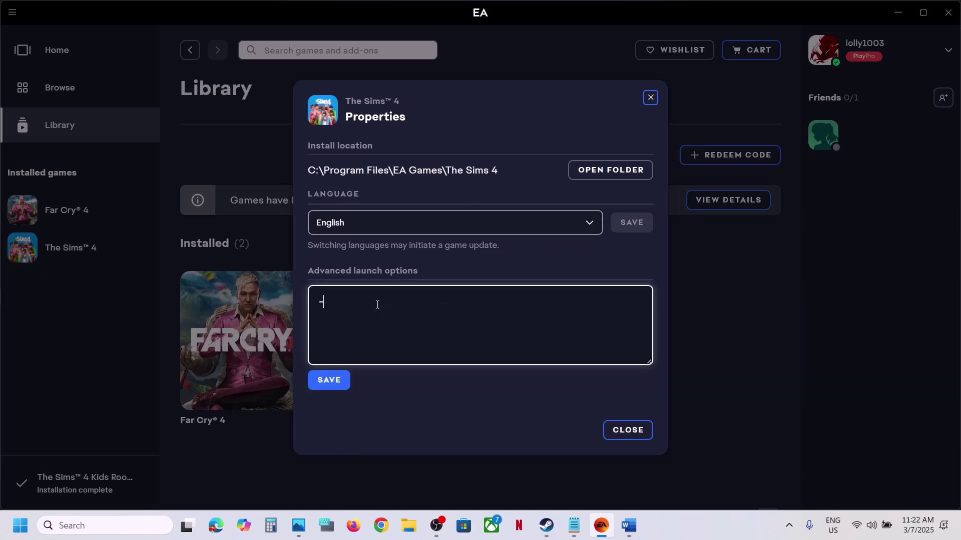
{"action": "type", "text": "dx11"}
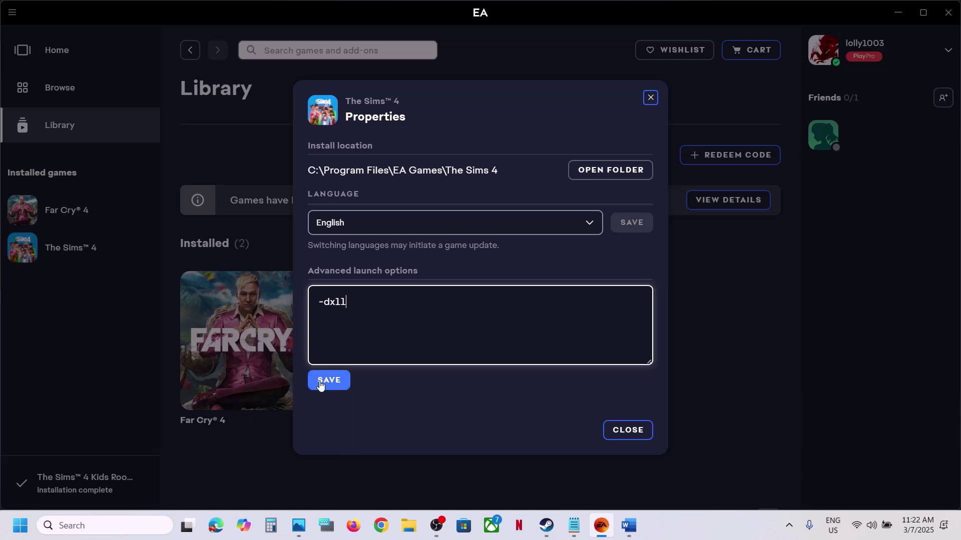
{"action": "left_click", "coordinate": [320, 381]}
Replace The Sims 4's advanced launch option with -dx12 and save it.
{"action": "left_click_drag", "start_coordinate": [362, 305], "coordinate": [305, 307]}
{"action": "type", "text": "-dx12"}
{"action": "left_click", "coordinate": [326, 379]}
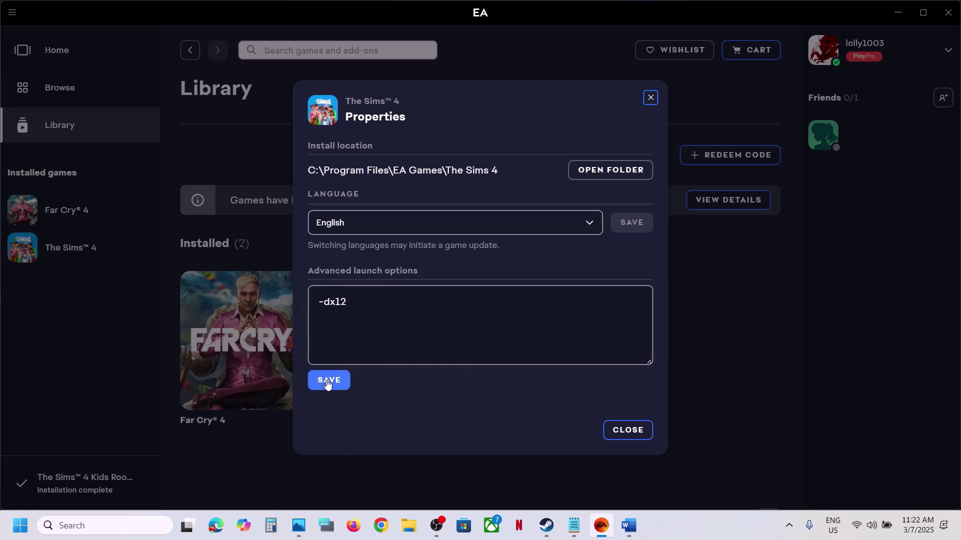
Clear The Sims 4's advanced launch options, save the empty field and close the properties.
{"action": "left_click_drag", "start_coordinate": [375, 299], "coordinate": [312, 300]}
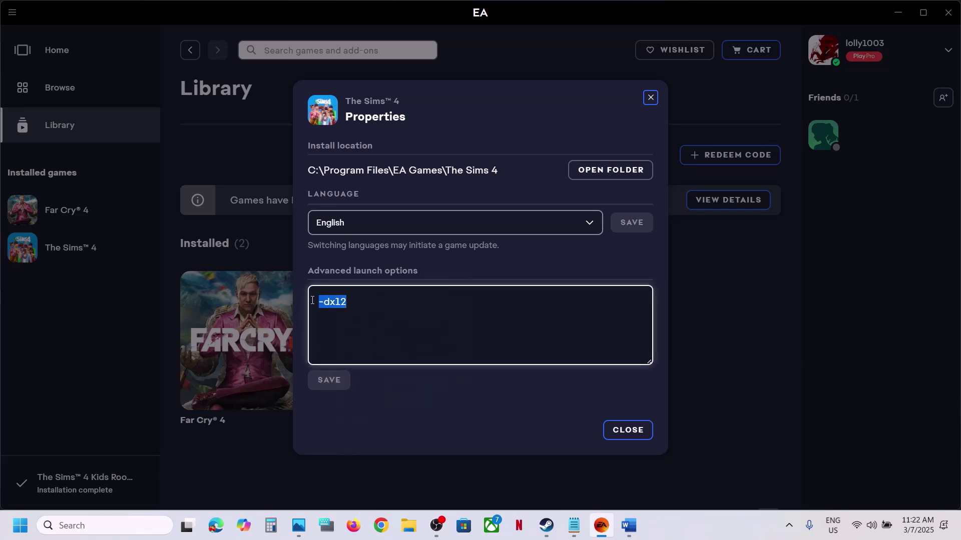
{"action": "key", "text": "BackSpace"}
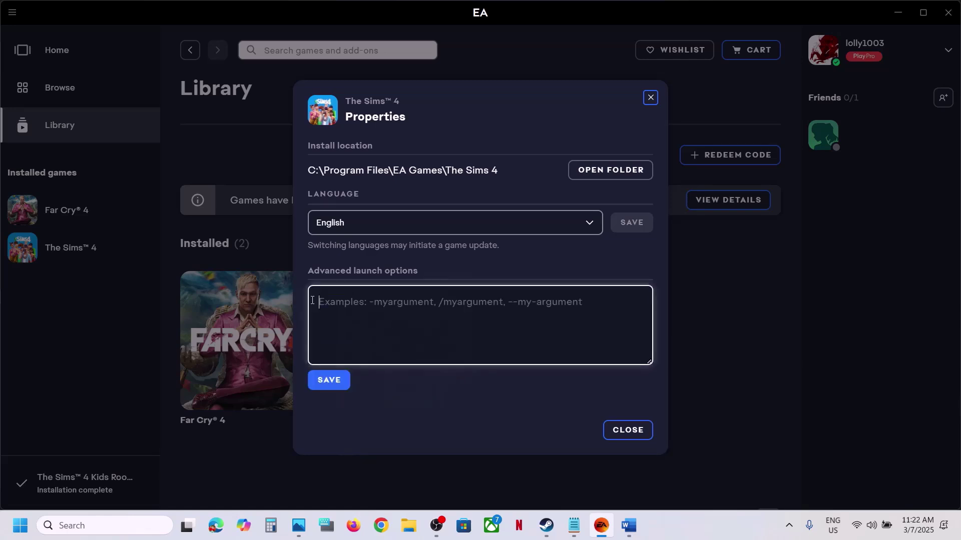
{"action": "left_click", "coordinate": [329, 385]}
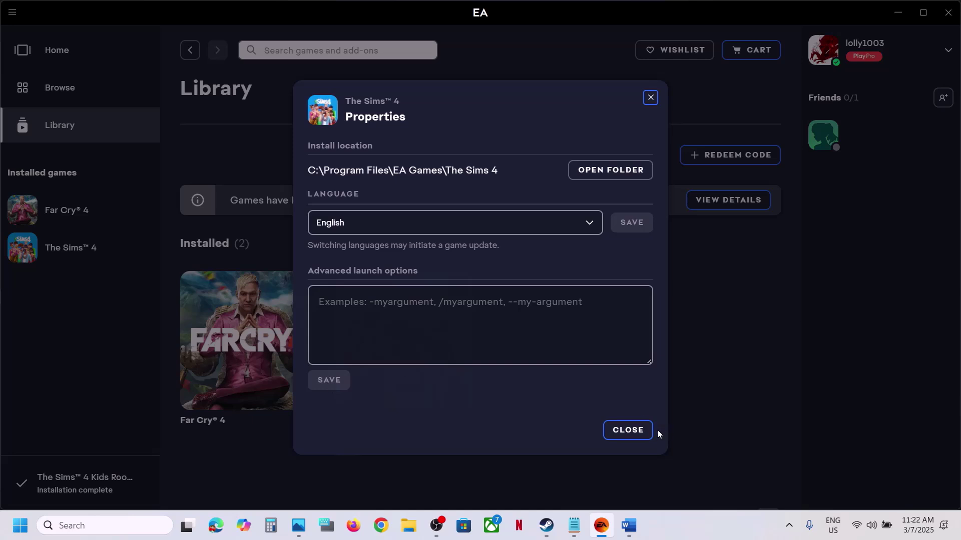
{"action": "left_click", "coordinate": [630, 430]}
Switch to the Word notes and review Step 2 on clean graphics driver installation, highlighting its heading and the NVIDIA download link.
{"action": "left_click", "coordinate": [629, 525]}
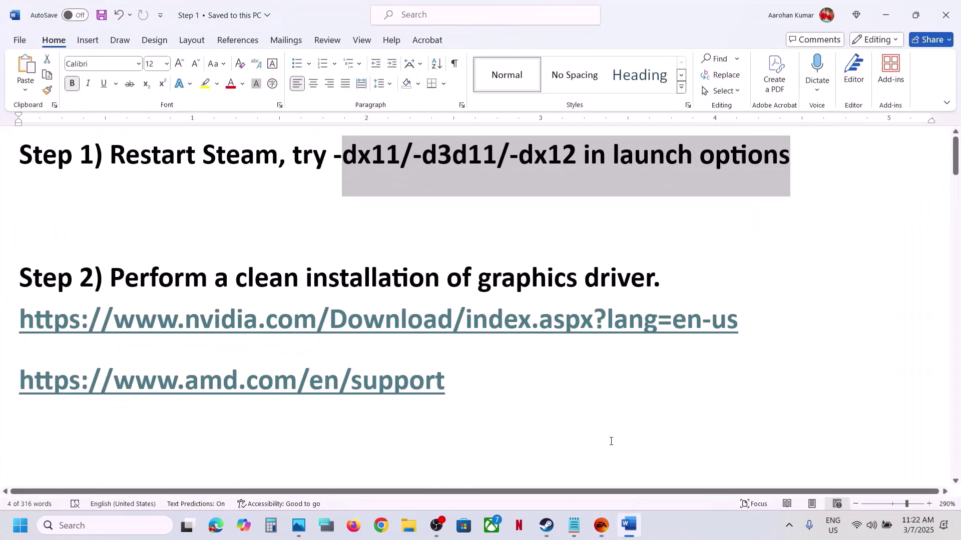
{"action": "left_click_drag", "start_coordinate": [116, 281], "coordinate": [686, 292]}
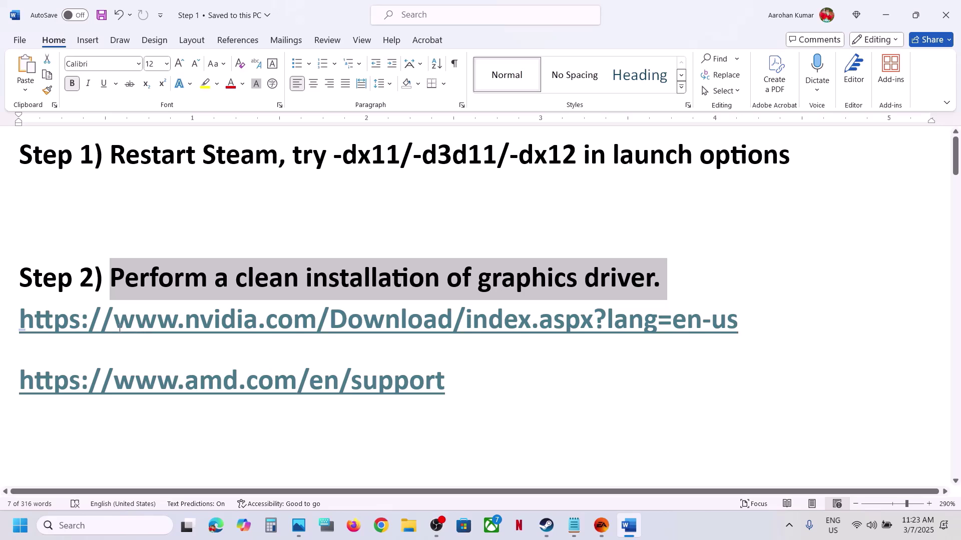
{"action": "left_click_drag", "start_coordinate": [119, 329], "coordinate": [641, 360]}
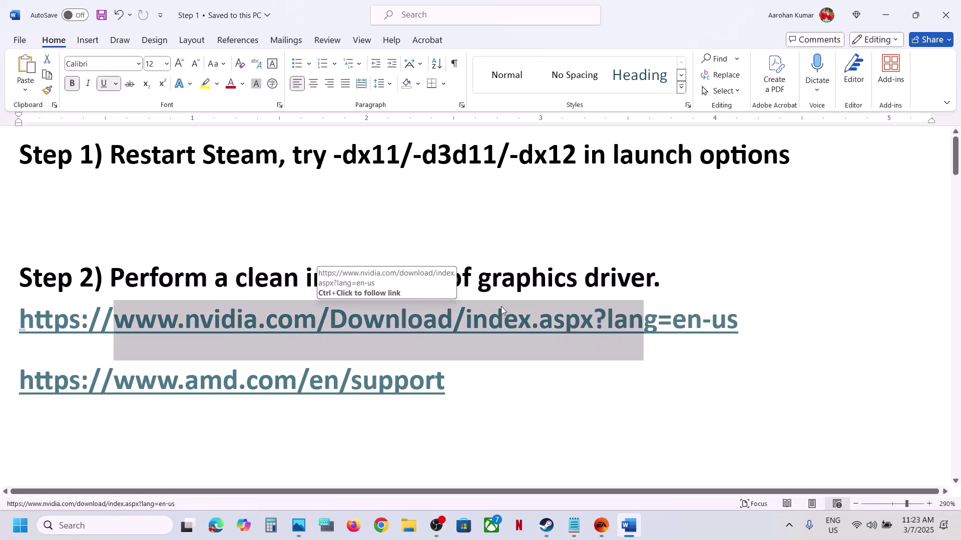
{"action": "left_click", "coordinate": [476, 375]}
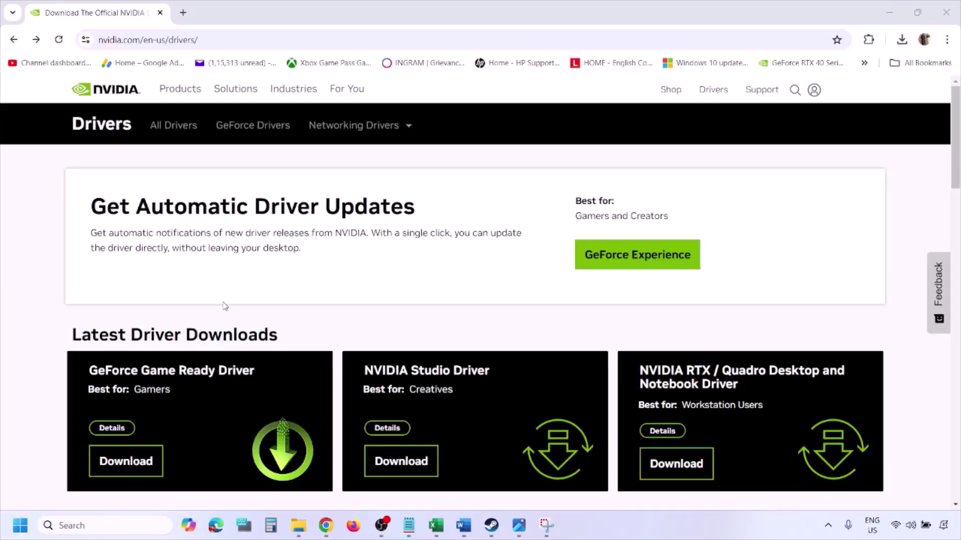
Search NVIDIA's drivers page for GeForce RTX 3050 Laptop GPU drivers, with Windows 11 as the operating system and English (US) as the language.
{"action": "scroll", "coordinate": [225, 306], "scroll_direction": "down", "scroll_amount": 10}
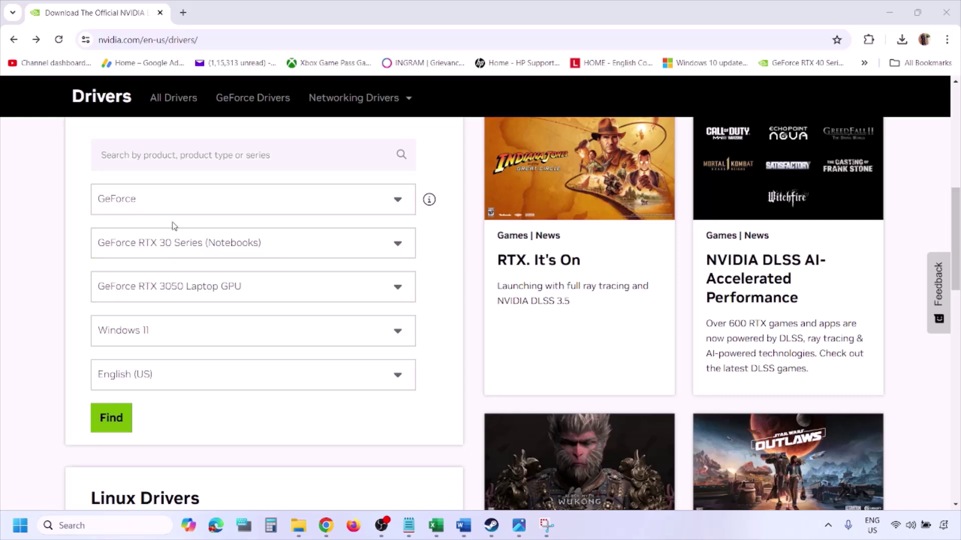
{"action": "left_click", "coordinate": [159, 335]}
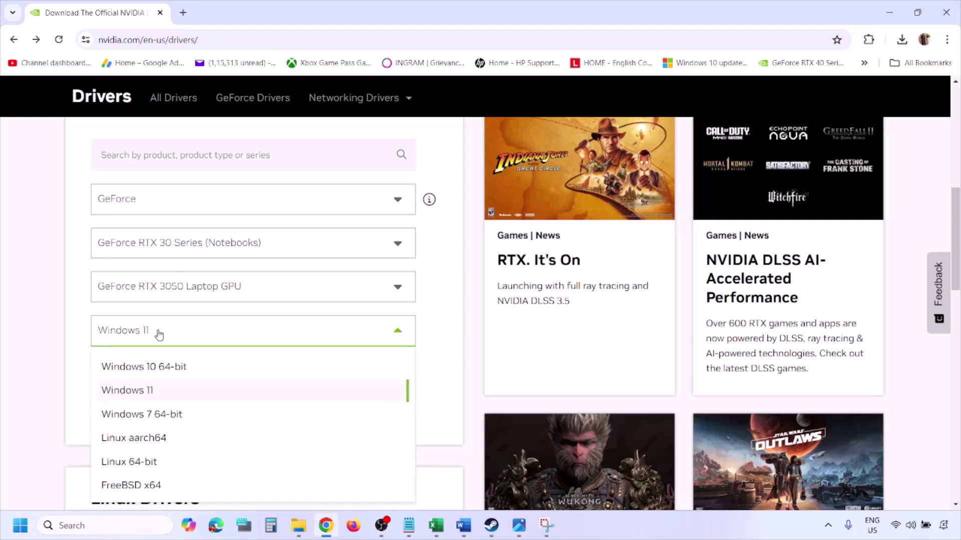
{"action": "left_click", "coordinate": [141, 392]}
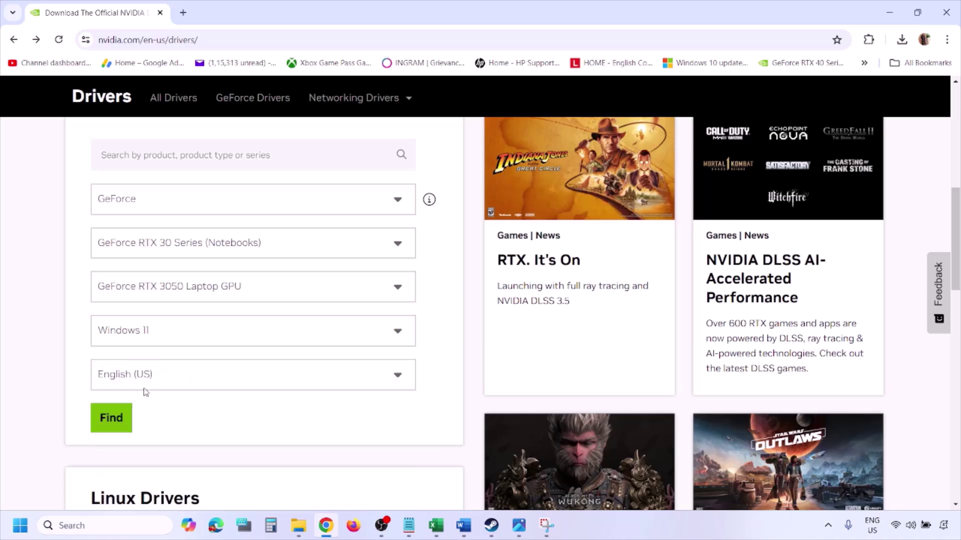
{"action": "left_click", "coordinate": [111, 418]}
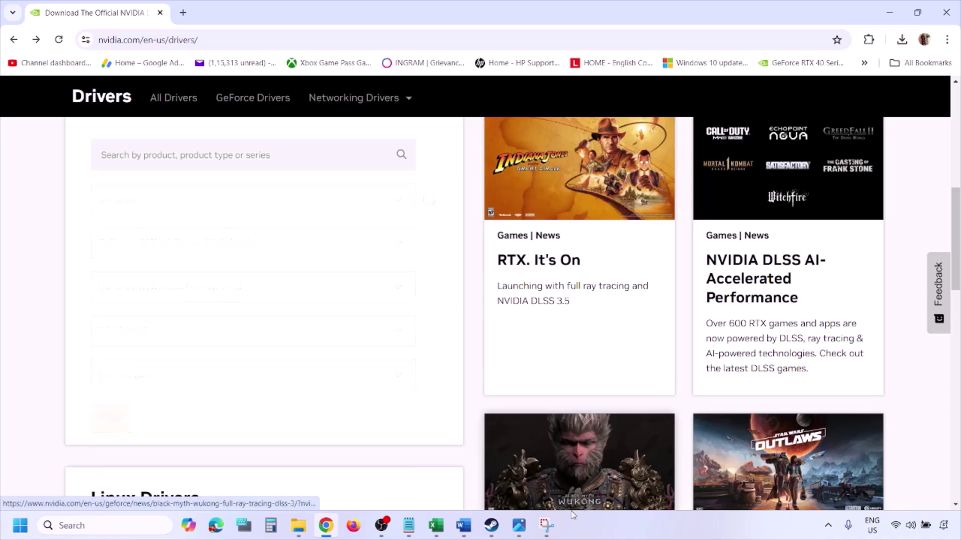
Switch to Photos and examine screenshots 1.png to 5.png showing the Game Ready driver download and custom clean installation.
{"action": "left_click", "coordinate": [519, 526]}
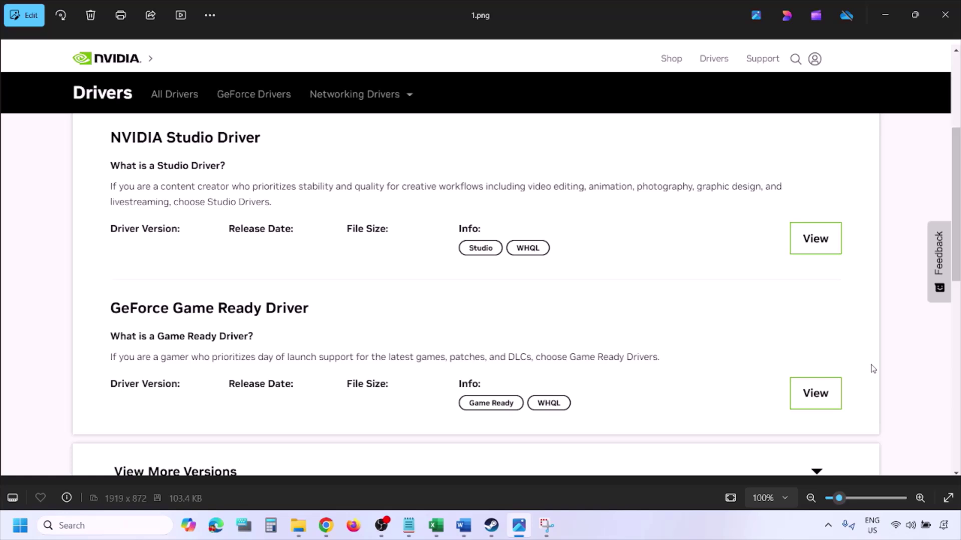
{"action": "key", "text": "Right"}
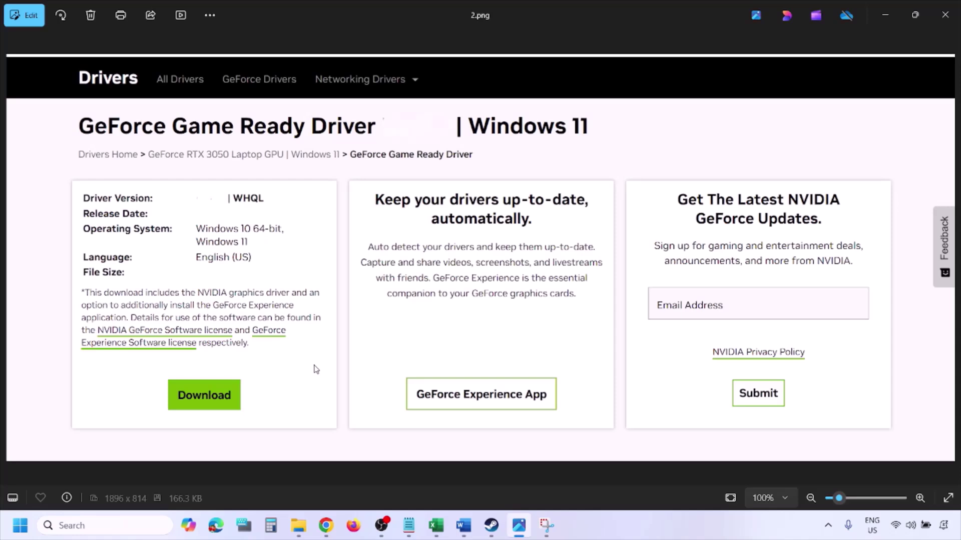
{"action": "key", "text": "Right"}
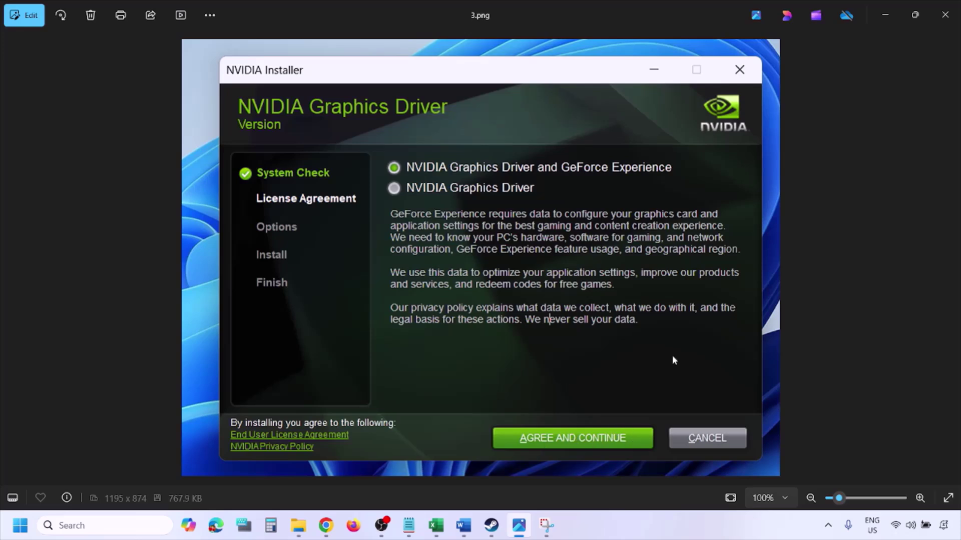
{"action": "key", "text": "Right"}
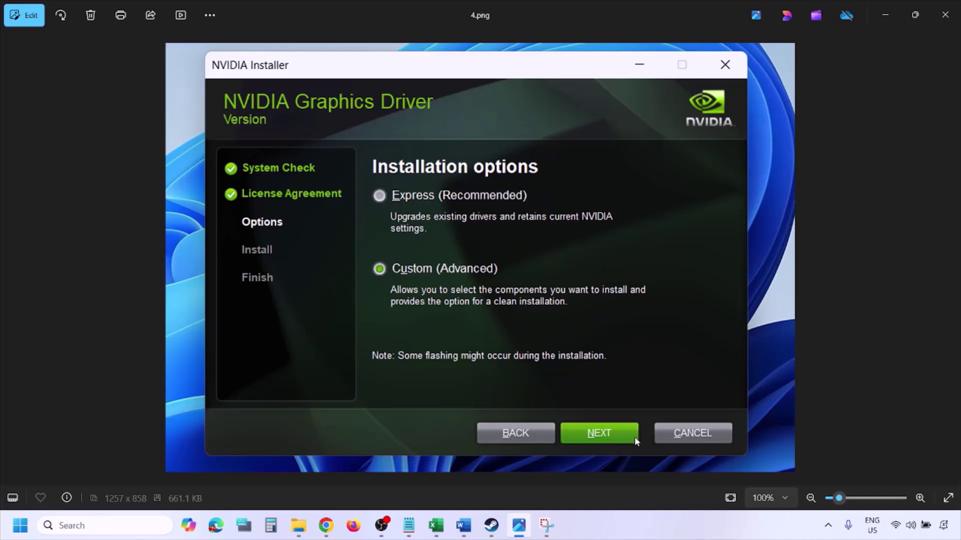
{"action": "key", "text": "Right"}
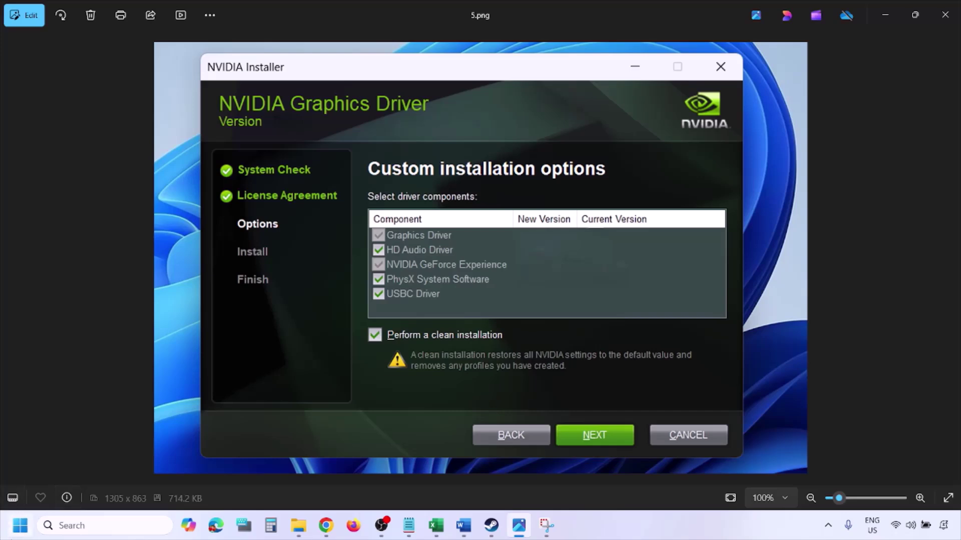
{"action": "left_click", "coordinate": [20, 526]}
{"action": "left_click", "coordinate": [365, 485]}
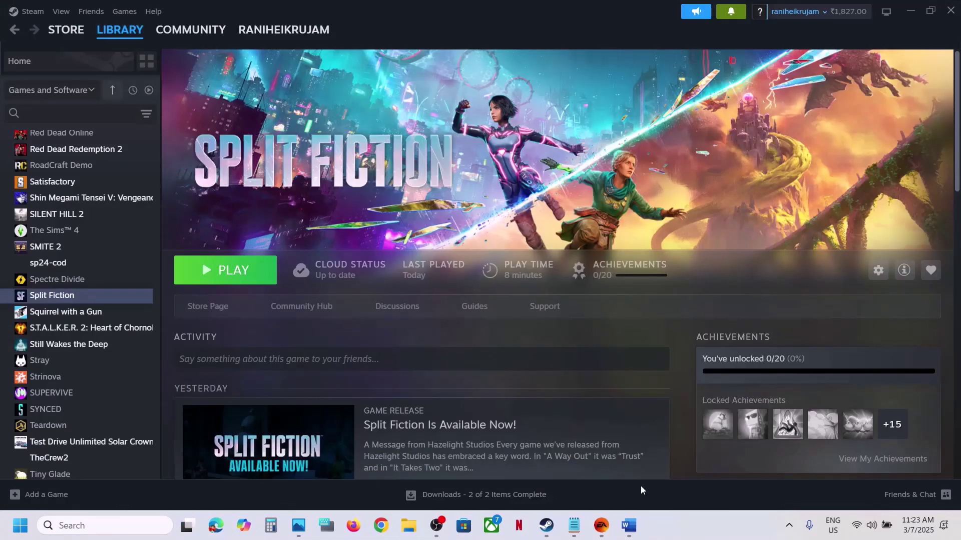
Switch to the Word notes, highlight the AMD support link under Step 2 and review Step 3 on using the dedicated graphics card.
{"action": "left_click", "coordinate": [629, 525]}
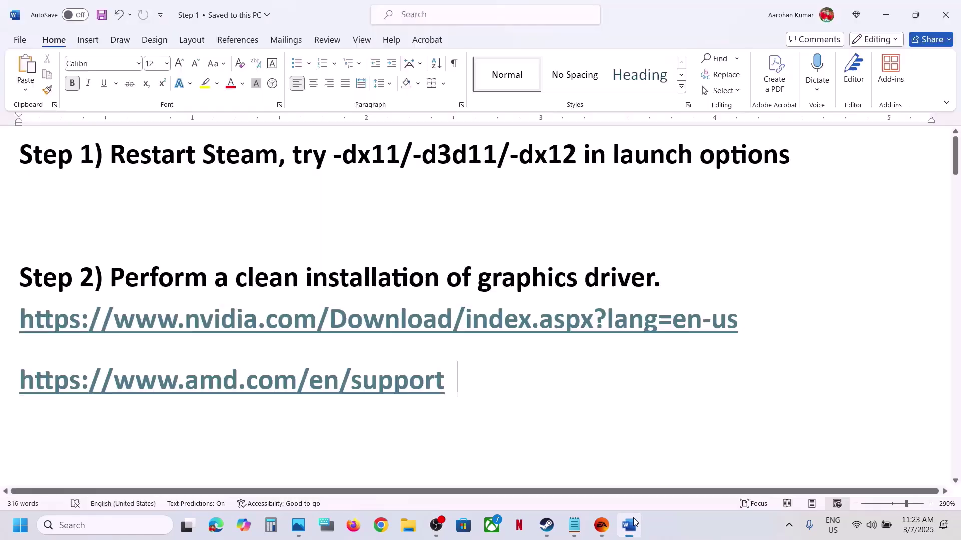
{"action": "left_click_drag", "start_coordinate": [112, 369], "coordinate": [414, 393]}
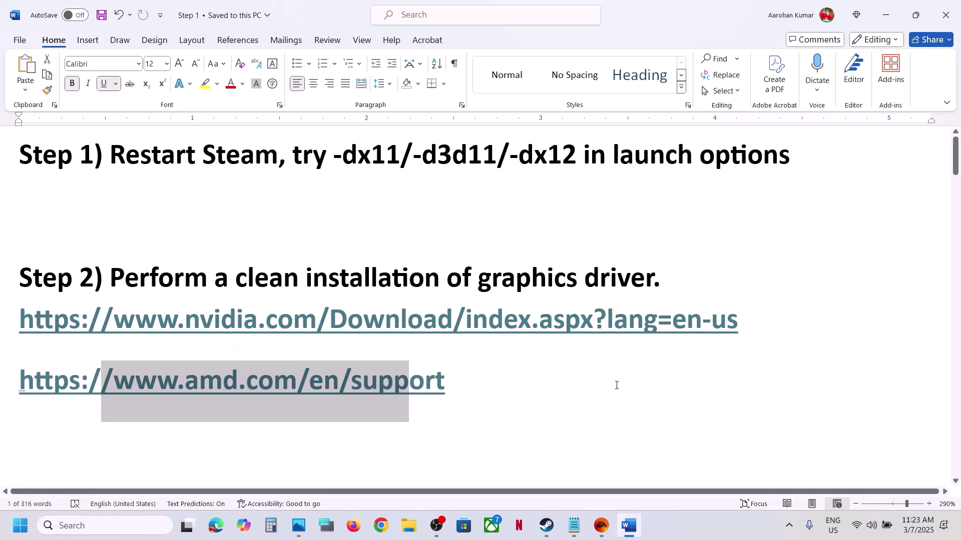
{"action": "left_click", "coordinate": [590, 385]}
{"action": "scroll", "coordinate": [591, 384], "scroll_direction": "down", "scroll_amount": 3}
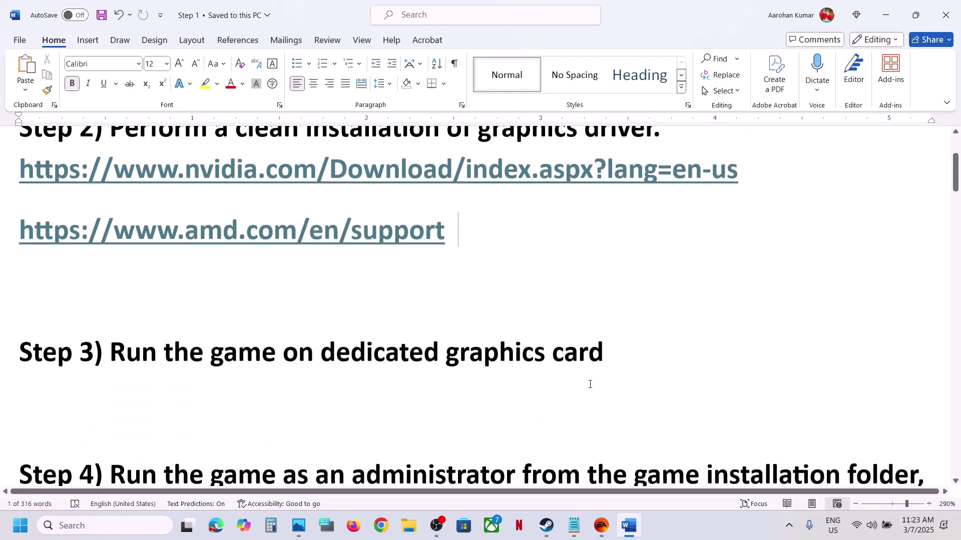
{"action": "scroll", "coordinate": [540, 411], "scroll_direction": "up", "scroll_amount": 1}
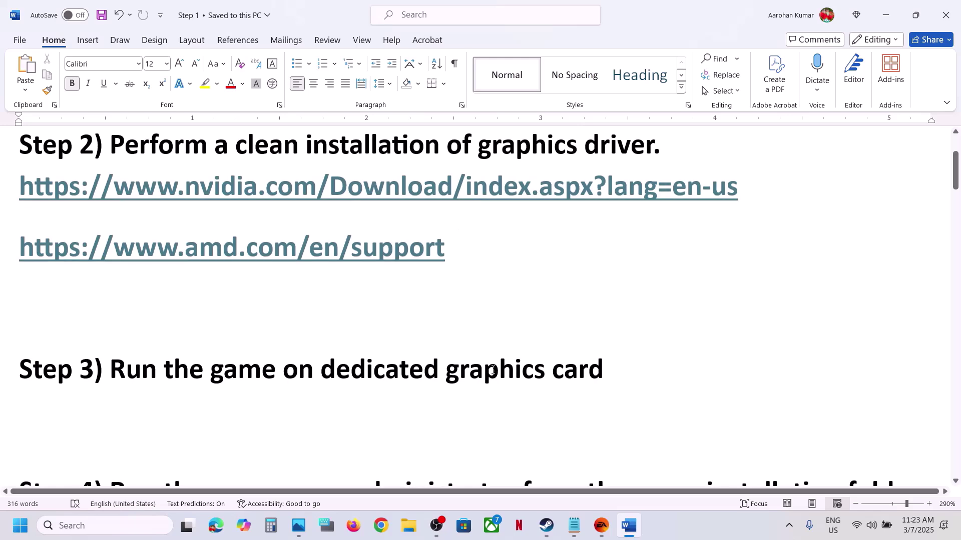
Copy the word "graphics" from Step 3, search Windows for it to open the Graphics settings, and start adding a desktop app.
{"action": "double_click", "coordinate": [499, 371]}
{"action": "key", "text": "ctrl+c"}
{"action": "left_click", "coordinate": [103, 530]}
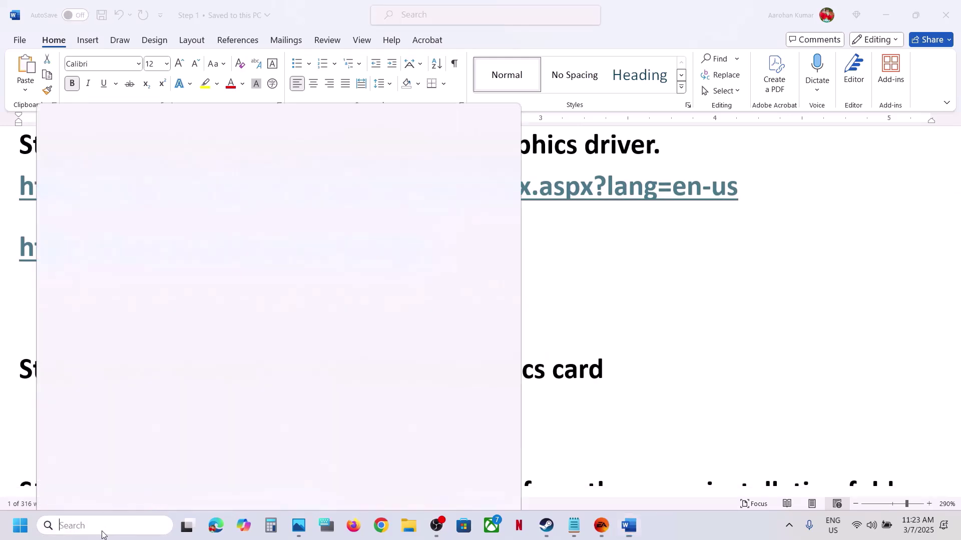
{"action": "key", "text": "ctrl+v"}
{"action": "left_click", "coordinate": [135, 145]}
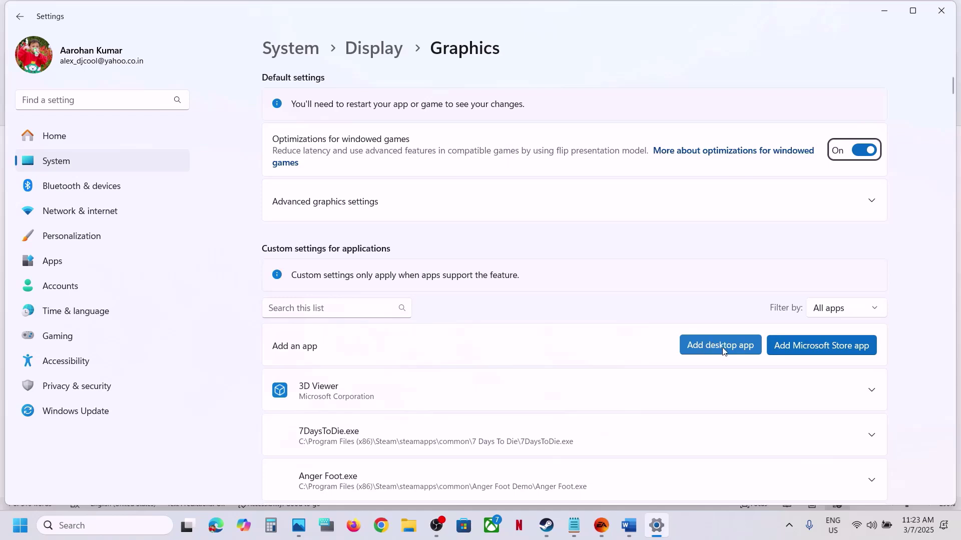
{"action": "left_click", "coordinate": [722, 349]}
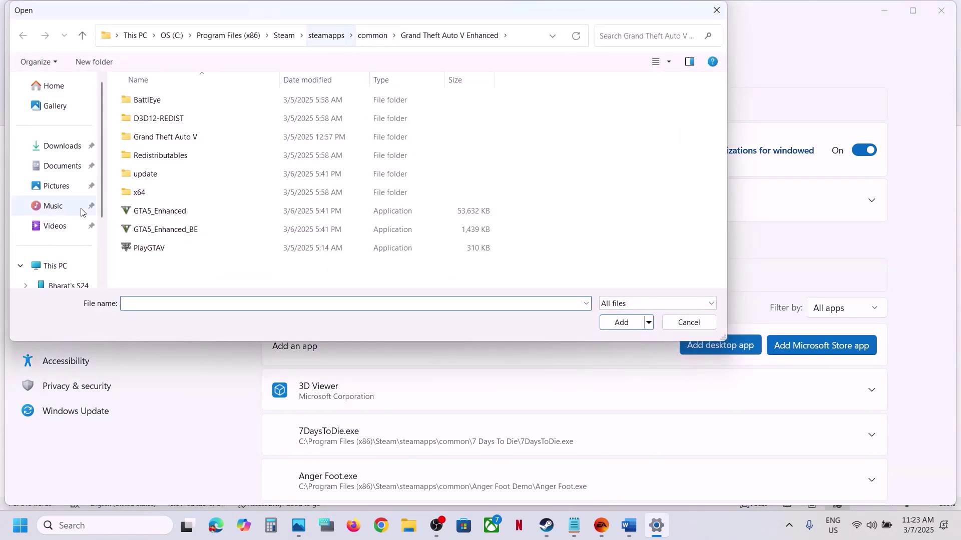
Look in C:\Program Files\EA Games for the EA app's game folder, and return to the root of the C: drive.
{"action": "left_click", "coordinate": [60, 264]}
{"action": "left_click", "coordinate": [335, 129]}
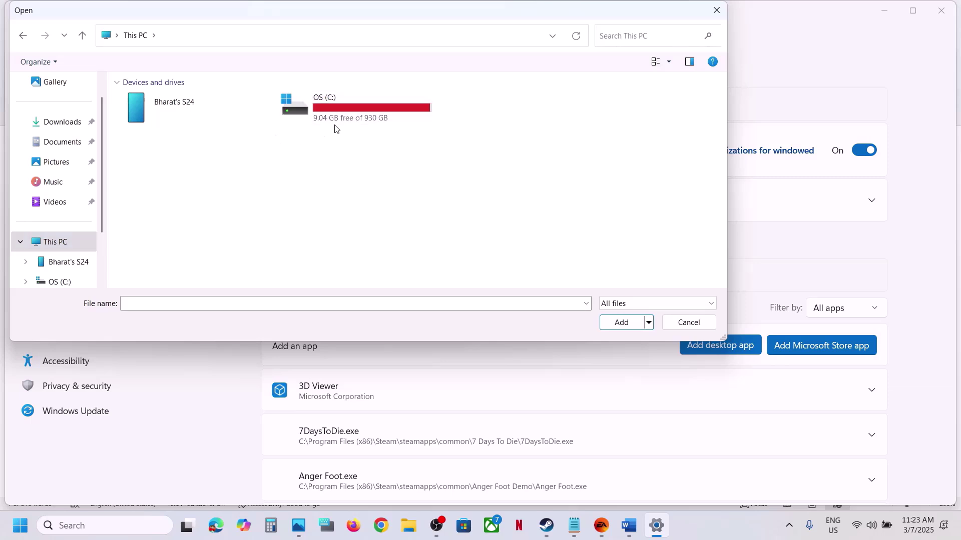
{"action": "double_click", "coordinate": [335, 129]}
{"action": "scroll", "coordinate": [244, 199], "scroll_direction": "down", "scroll_amount": 2}
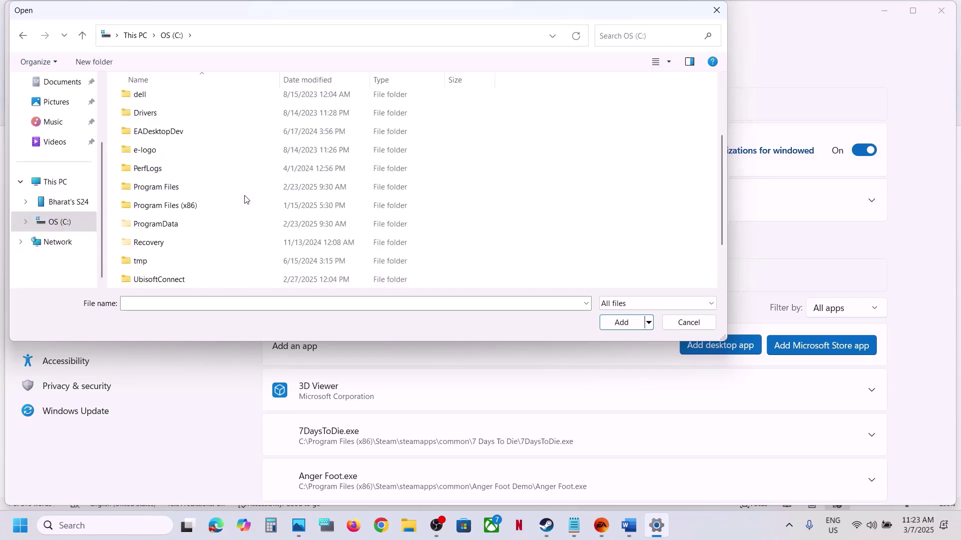
{"action": "double_click", "coordinate": [170, 187]}
{"action": "scroll", "coordinate": [169, 189], "scroll_direction": "down", "scroll_amount": 3}
{"action": "double_click", "coordinate": [167, 171]}
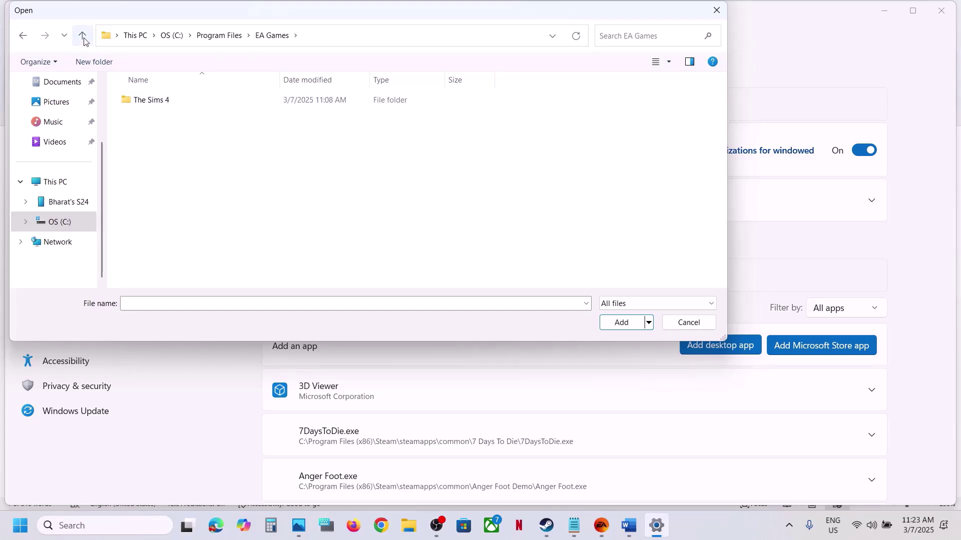
{"action": "left_click", "coordinate": [84, 41]}
{"action": "left_click", "coordinate": [83, 41]}
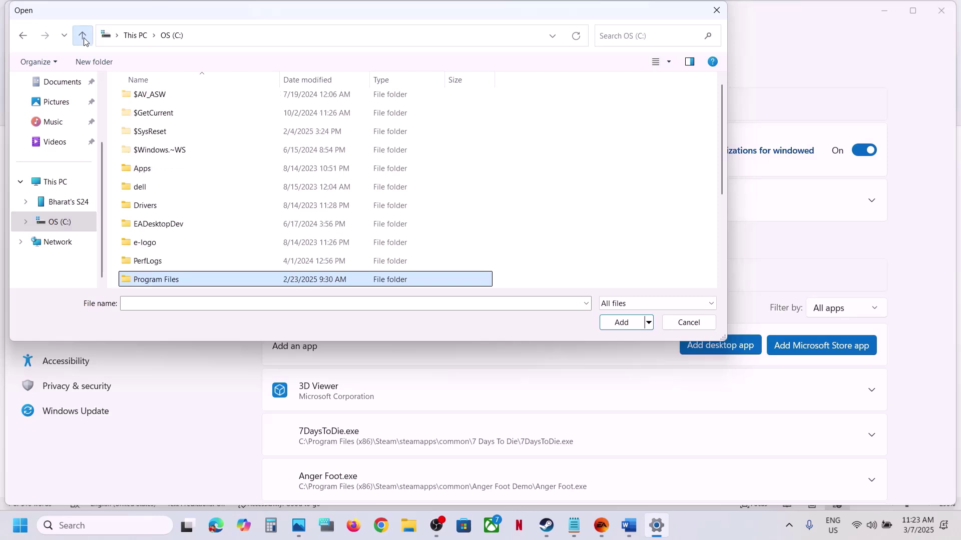
Browse to the Steam games folder at C:\Program Files (x86)\Steam\steamapps\common.
{"action": "scroll", "coordinate": [221, 248], "scroll_direction": "down", "scroll_amount": 2}
{"action": "double_click", "coordinate": [192, 186]}
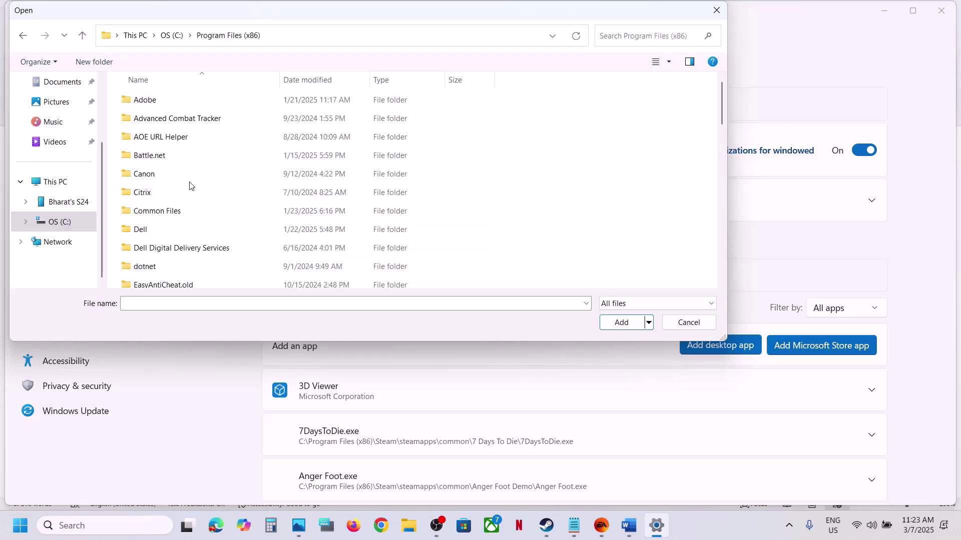
{"action": "scroll", "coordinate": [190, 185], "scroll_direction": "down", "scroll_amount": 5}
{"action": "scroll", "coordinate": [210, 198], "scroll_direction": "down", "scroll_amount": 4}
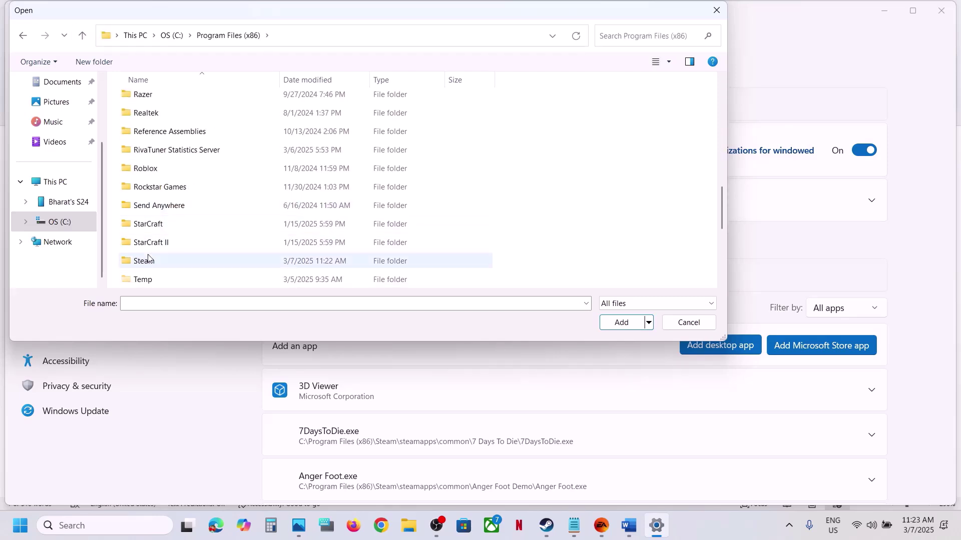
{"action": "left_click", "coordinate": [145, 263]}
{"action": "double_click", "coordinate": [145, 263]}
{"action": "scroll", "coordinate": [179, 209], "scroll_direction": "down", "scroll_amount": 5}
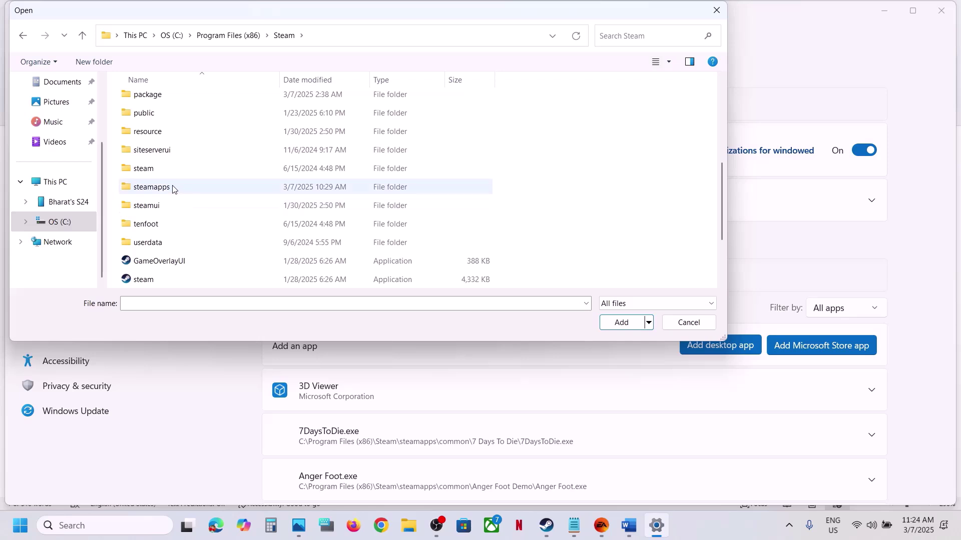
{"action": "double_click", "coordinate": [173, 189]}
{"action": "double_click", "coordinate": [158, 106]}
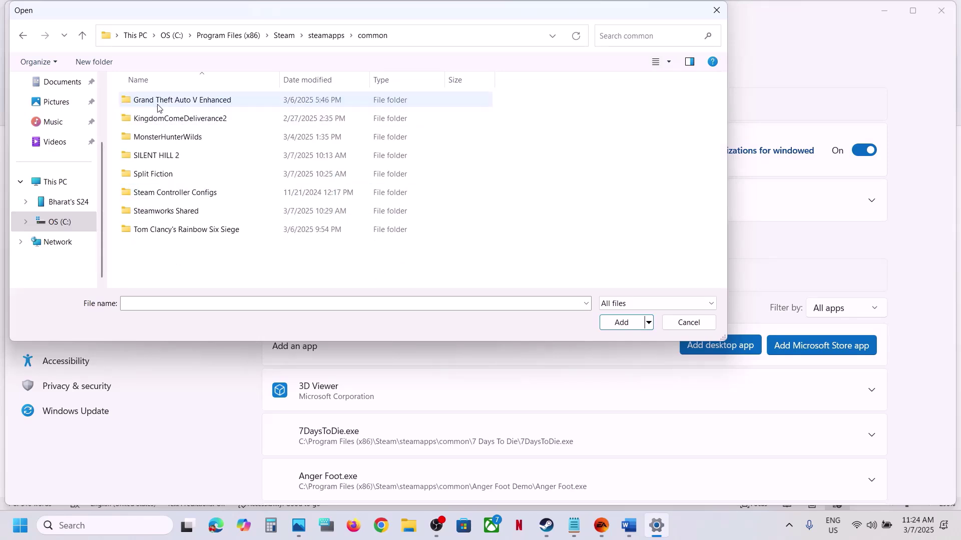
Add the SplitFiction application from Split Fiction\Split\Binaries\Win64 to the custom graphics settings list.
{"action": "double_click", "coordinate": [172, 174]}
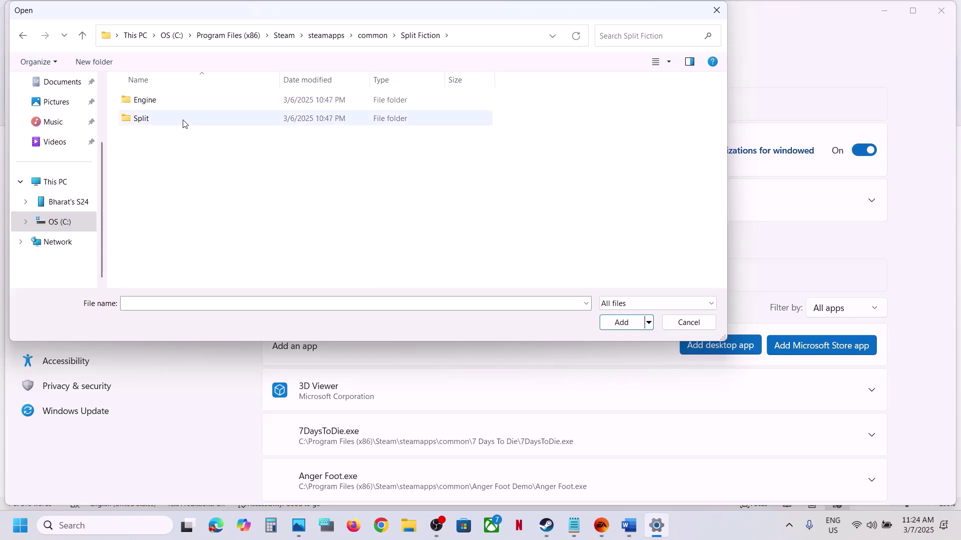
{"action": "double_click", "coordinate": [154, 118]}
{"action": "double_click", "coordinate": [158, 102]}
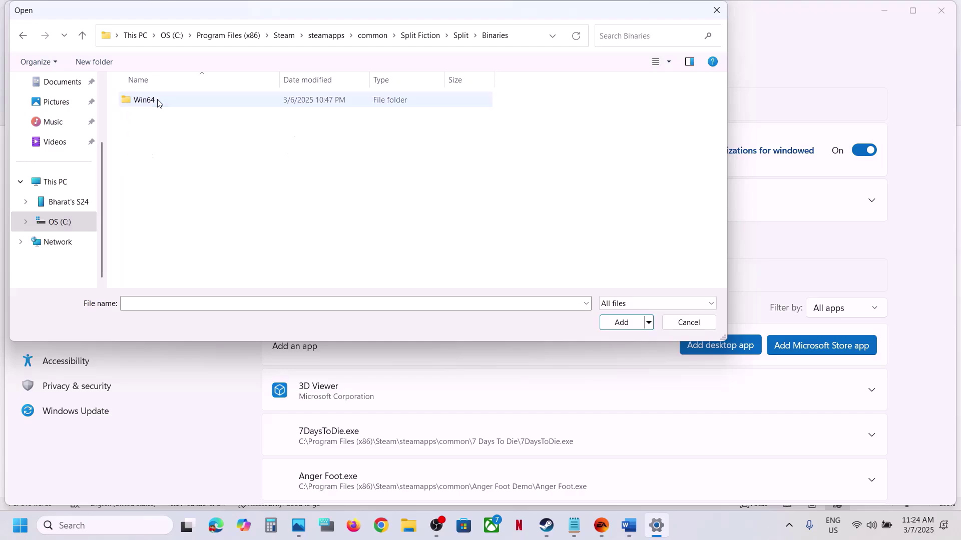
{"action": "double_click", "coordinate": [156, 100]}
{"action": "left_click", "coordinate": [180, 120]}
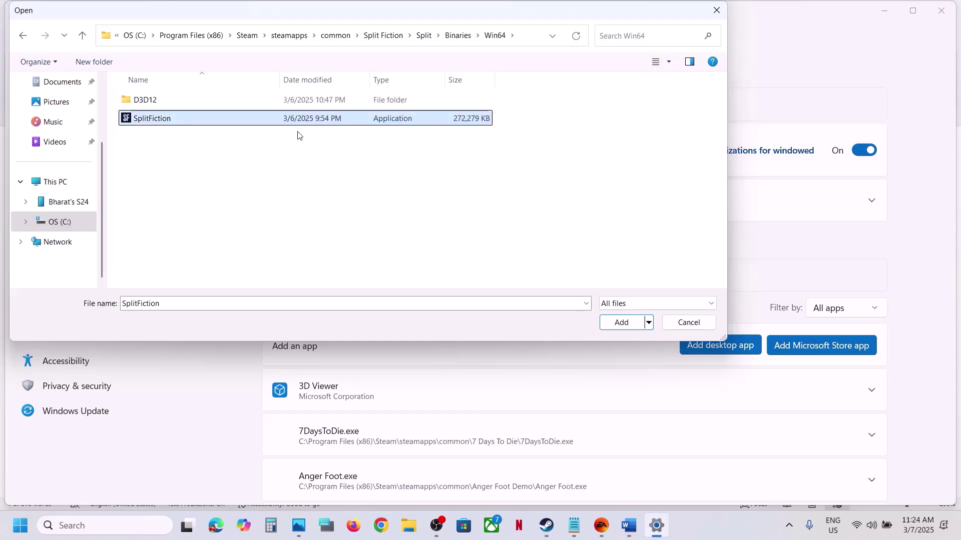
{"action": "left_click", "coordinate": [621, 323]}
Set Split Fiction's GPU preference to High Performance (NVIDIA GeForce RTX 3050 Laptop GPU) and close Settings.
{"action": "scroll", "coordinate": [435, 392], "scroll_direction": "down", "scroll_amount": 20}
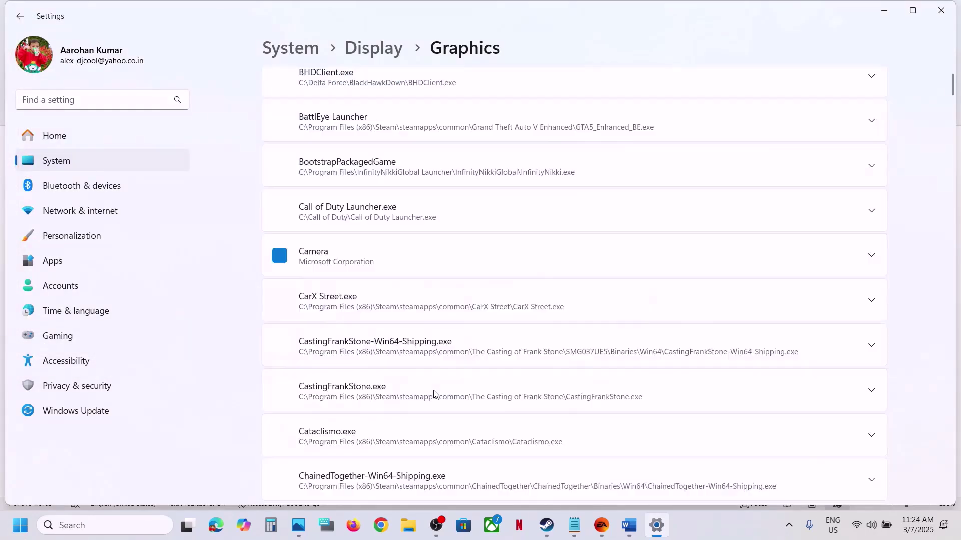
{"action": "scroll", "coordinate": [434, 394], "scroll_direction": "down", "scroll_amount": 20}
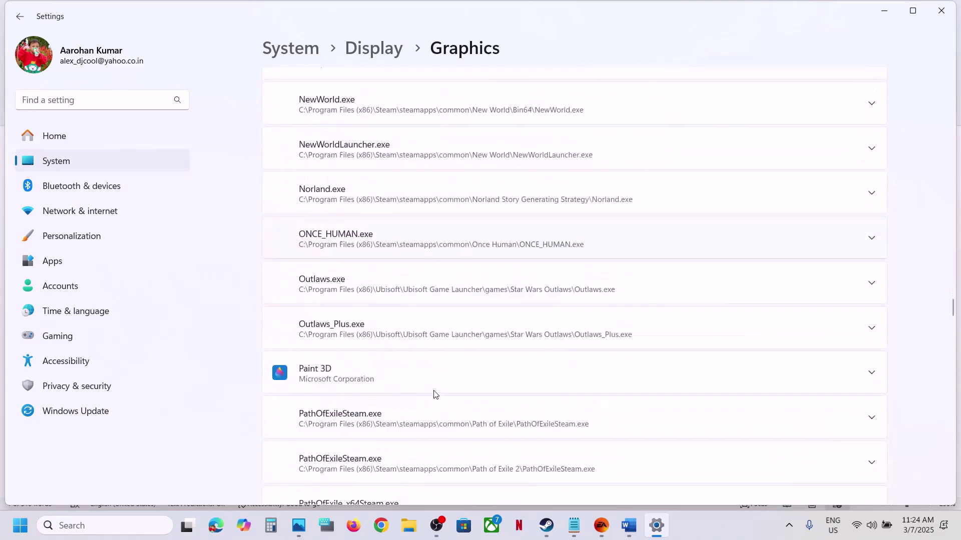
{"action": "scroll", "coordinate": [434, 395], "scroll_direction": "up", "scroll_amount": 7}
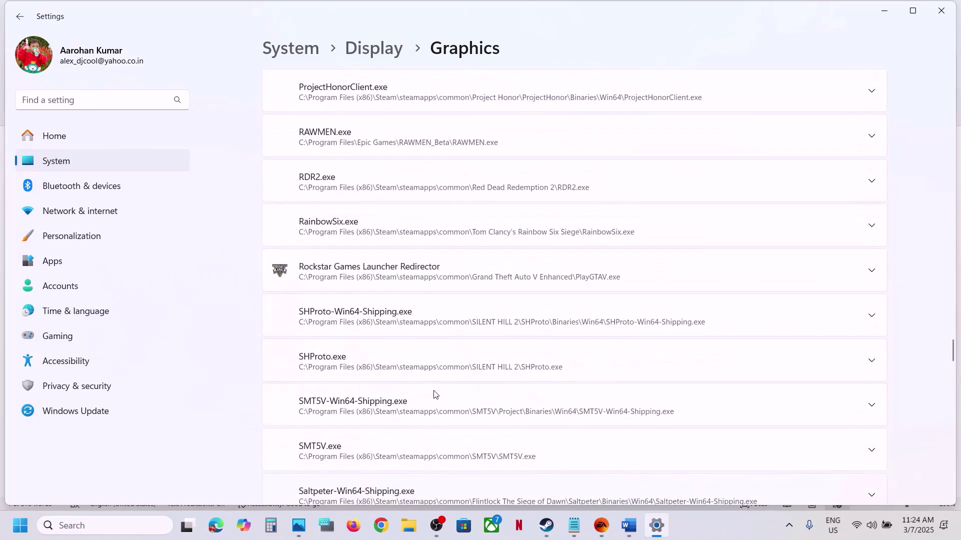
{"action": "scroll", "coordinate": [435, 395], "scroll_direction": "down", "scroll_amount": 10}
{"action": "scroll", "coordinate": [434, 395], "scroll_direction": "down", "scroll_amount": 15}
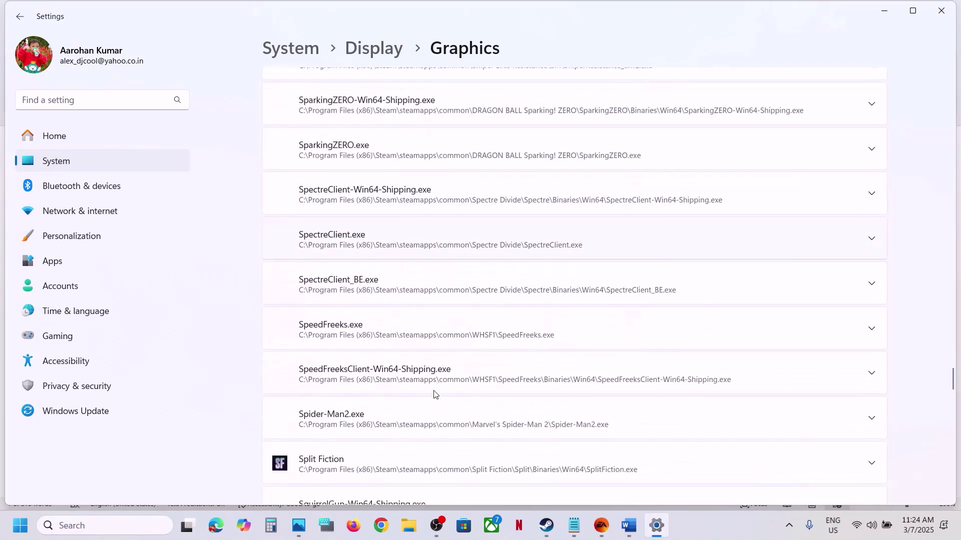
{"action": "left_click", "coordinate": [406, 349]}
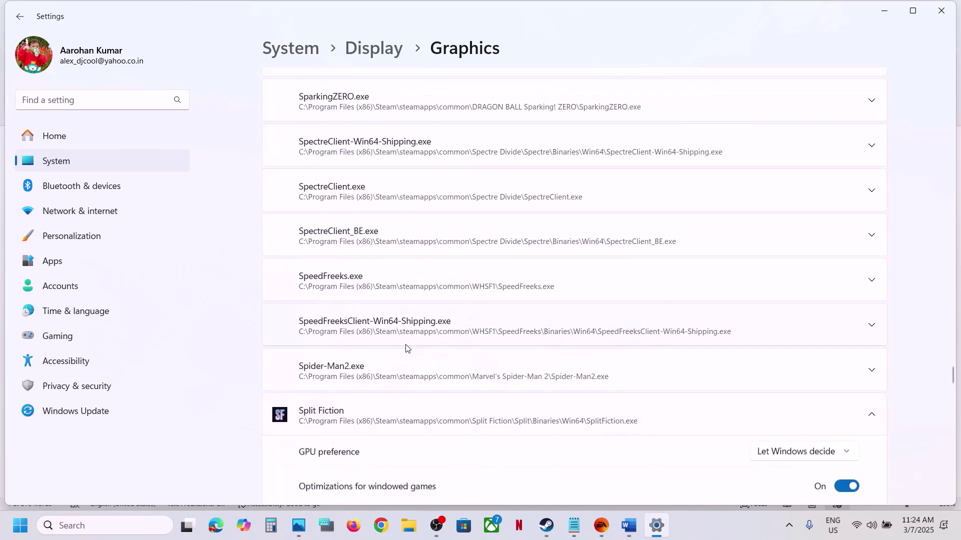
{"action": "scroll", "coordinate": [360, 393], "scroll_direction": "down", "scroll_amount": 3}
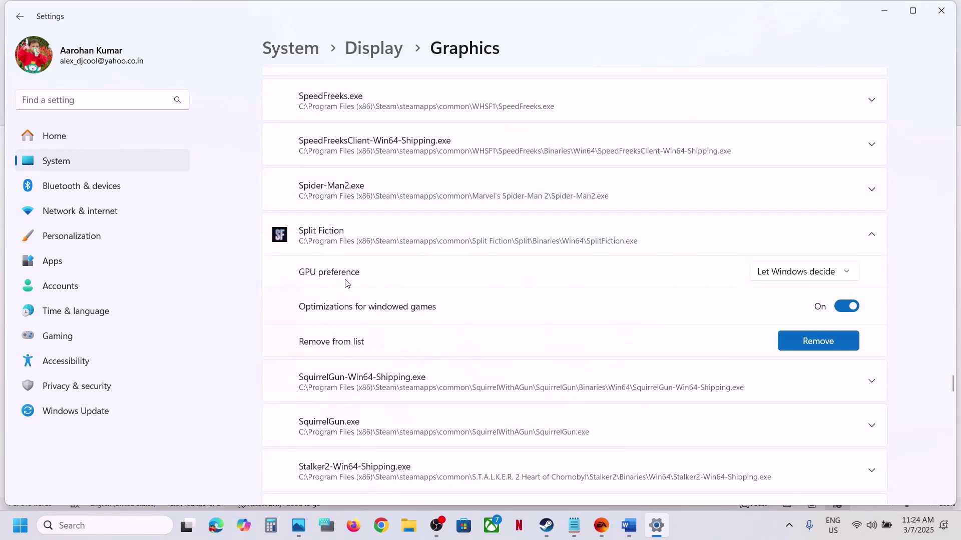
{"action": "left_click", "coordinate": [808, 271]}
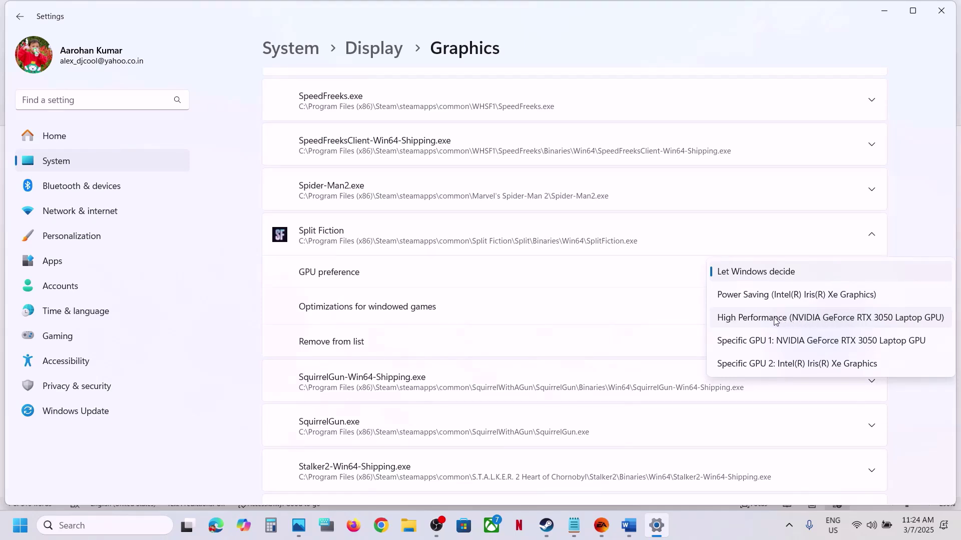
{"action": "left_click", "coordinate": [824, 320]}
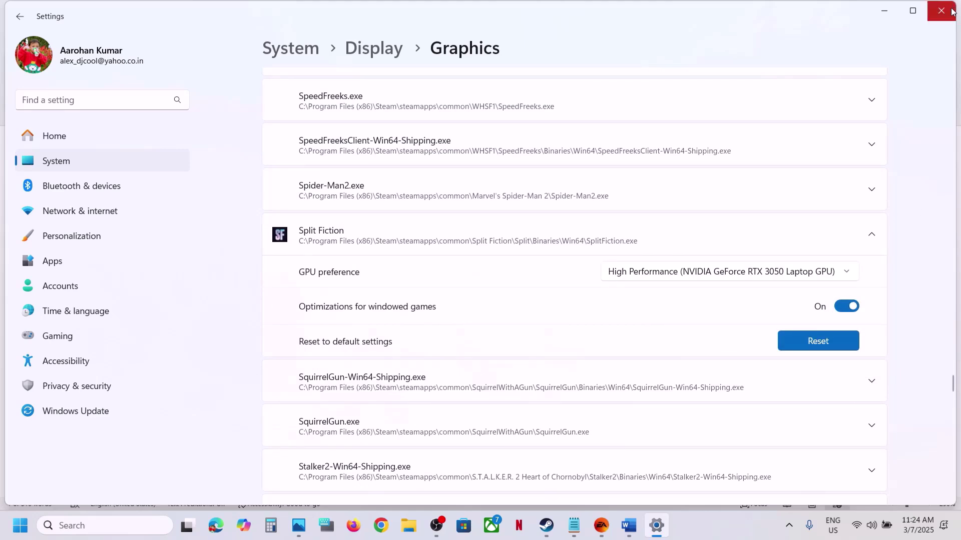
{"action": "left_click", "coordinate": [946, 16]}
Highlight the Step 4 text in the Word notes about running the game as an administrator from the installation folder.
{"action": "scroll", "coordinate": [379, 354], "scroll_direction": "down", "scroll_amount": 3}
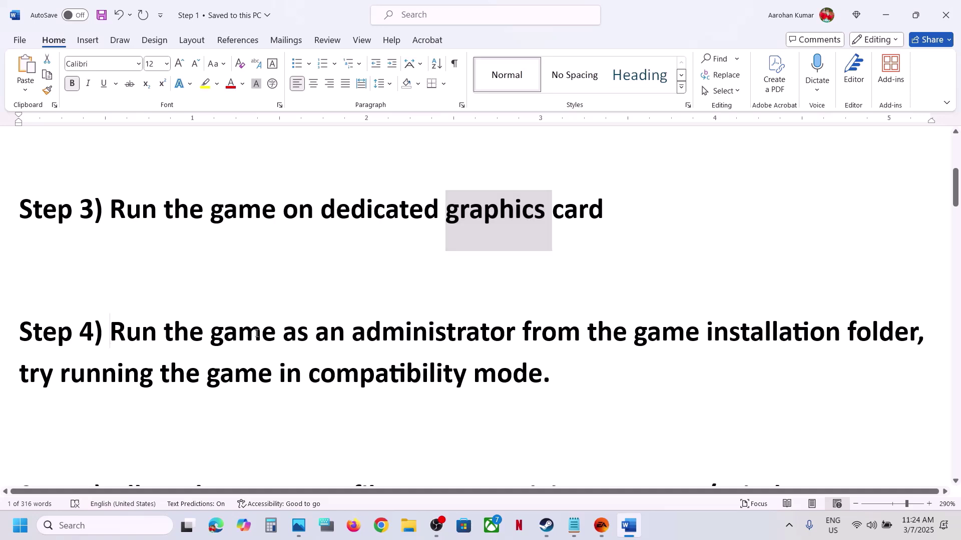
{"action": "left_click_drag", "start_coordinate": [107, 335], "coordinate": [846, 335]}
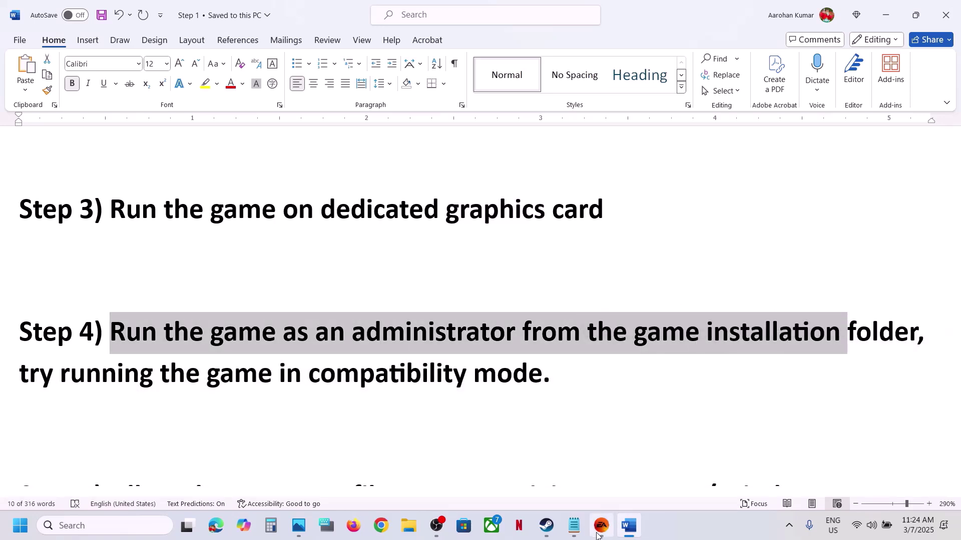
{"action": "mouse_move", "coordinate": [601, 529]}
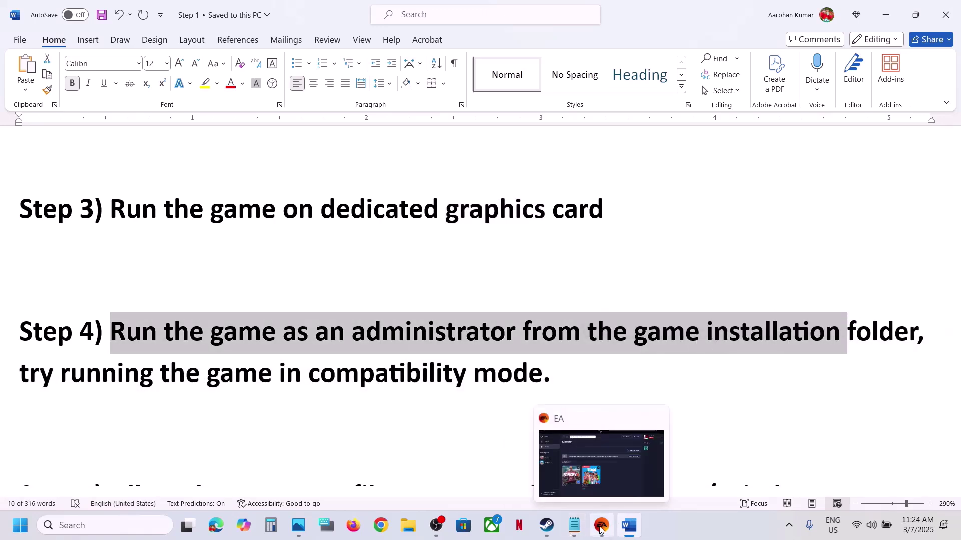
Switch to Steam, browse Split Fiction's local files and select the SplitFiction application in Split\Binaries\Win64.
{"action": "left_click", "coordinate": [547, 525]}
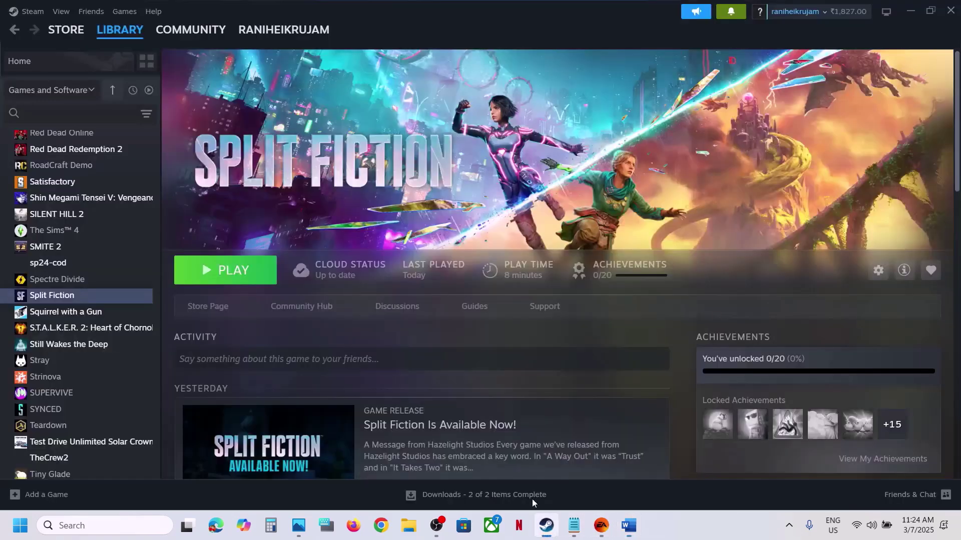
{"action": "right_click", "coordinate": [114, 297]}
{"action": "mouse_move", "coordinate": [145, 370]}
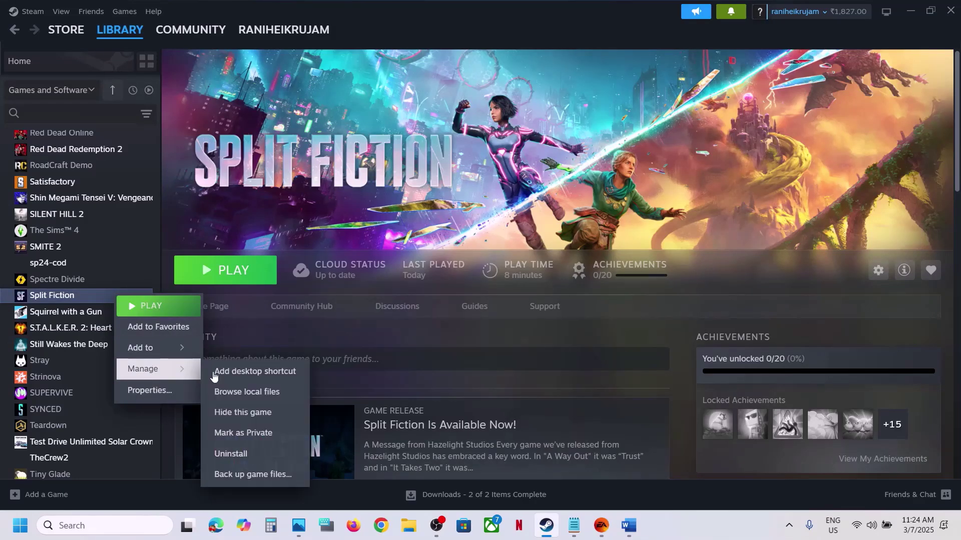
{"action": "left_click", "coordinate": [258, 393]}
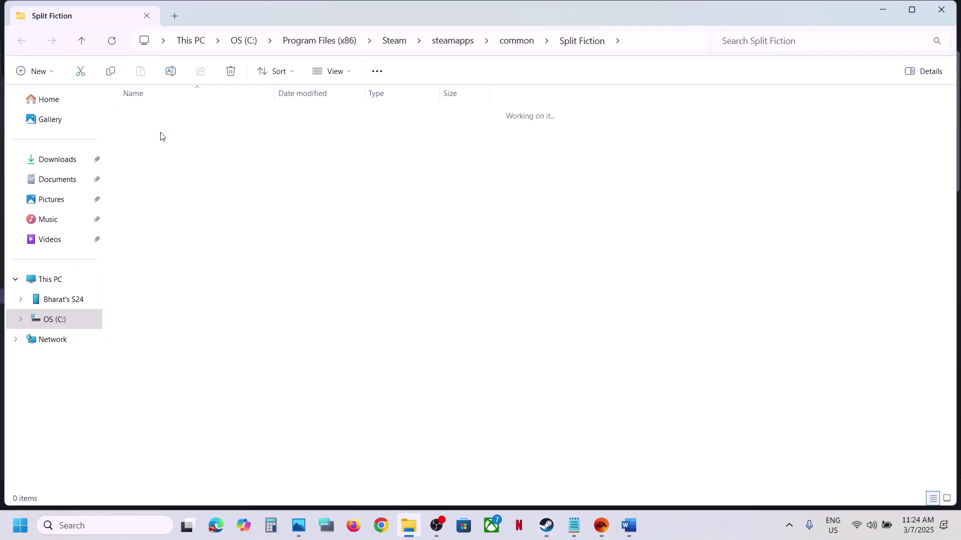
{"action": "double_click", "coordinate": [151, 120]}
{"action": "double_click", "coordinate": [151, 120]}
{"action": "double_click", "coordinate": [153, 121]}
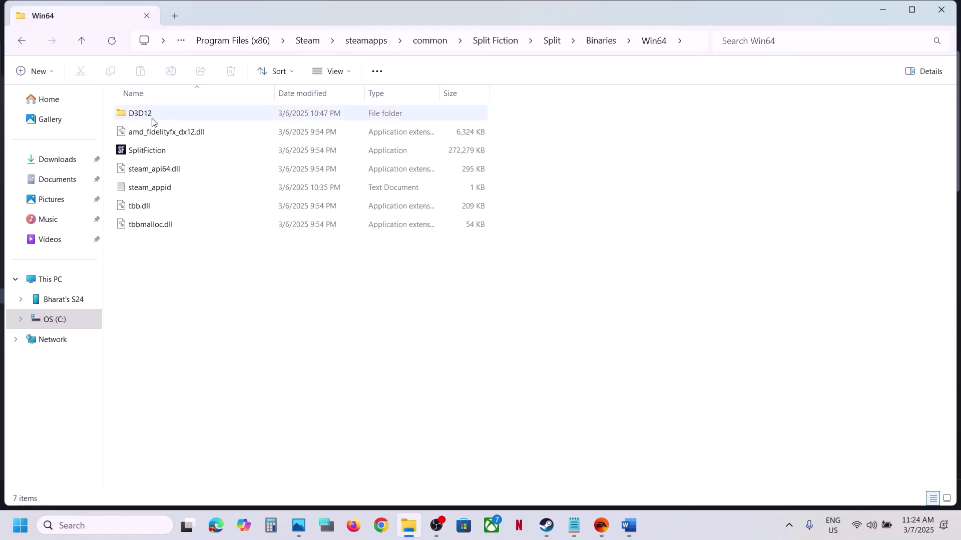
{"action": "left_click", "coordinate": [167, 152]}
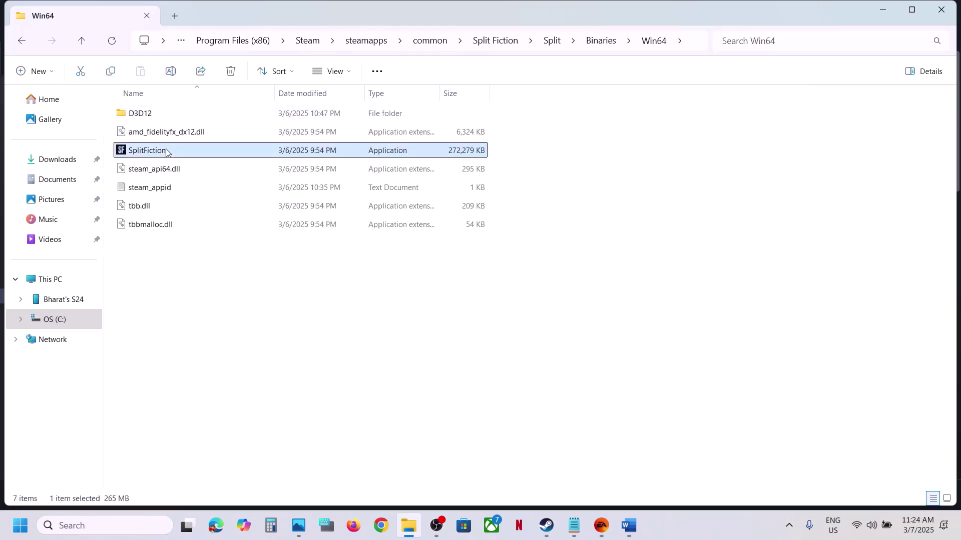
{"action": "mouse_move", "coordinate": [212, 154]}
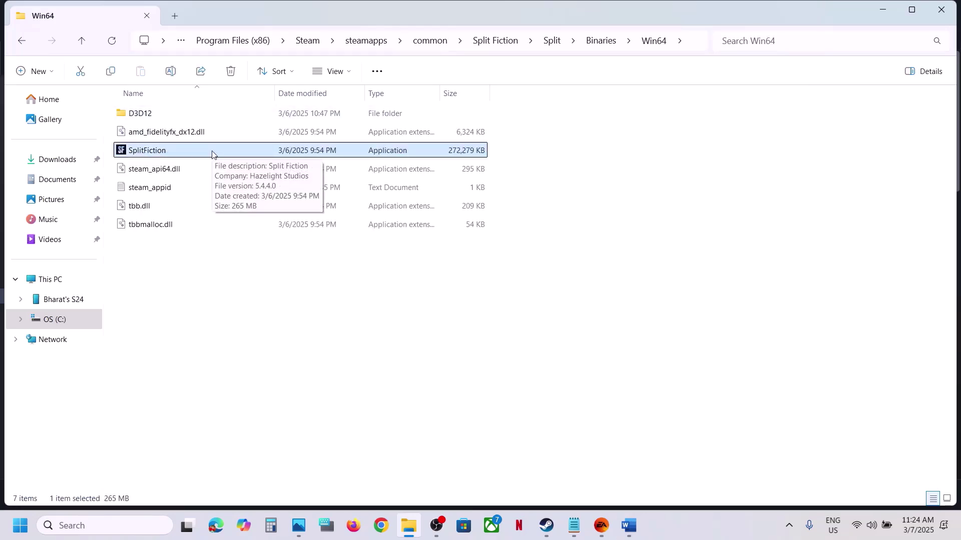
Set the SplitFiction application to run as an administrator in its compatibility properties and apply the change.
{"action": "right_click", "coordinate": [212, 154]}
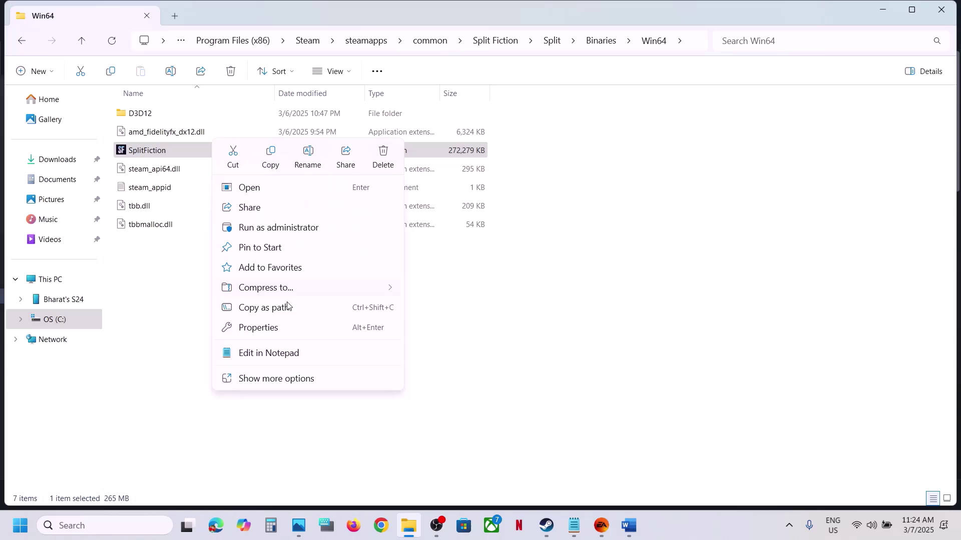
{"action": "left_click", "coordinate": [264, 328]}
{"action": "left_click", "coordinate": [334, 195]}
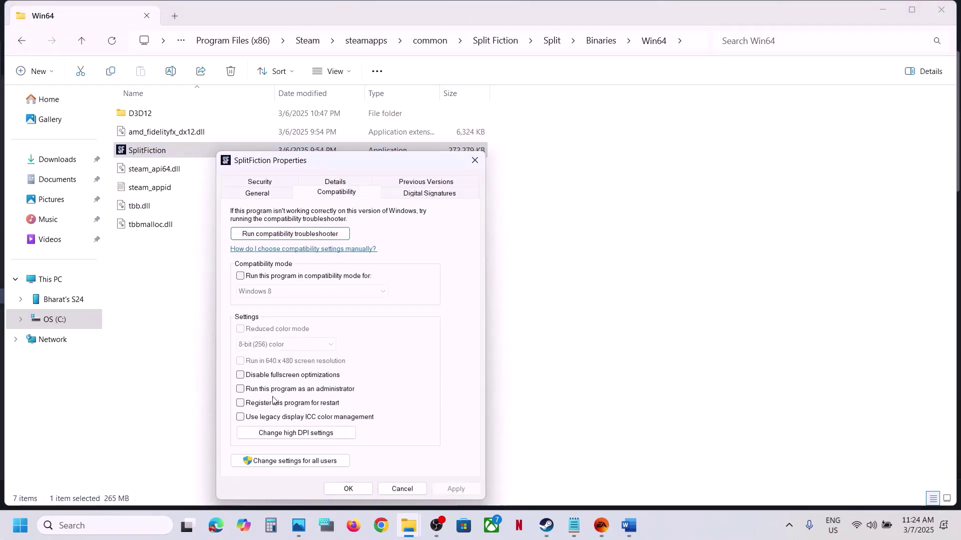
{"action": "left_click", "coordinate": [241, 389]}
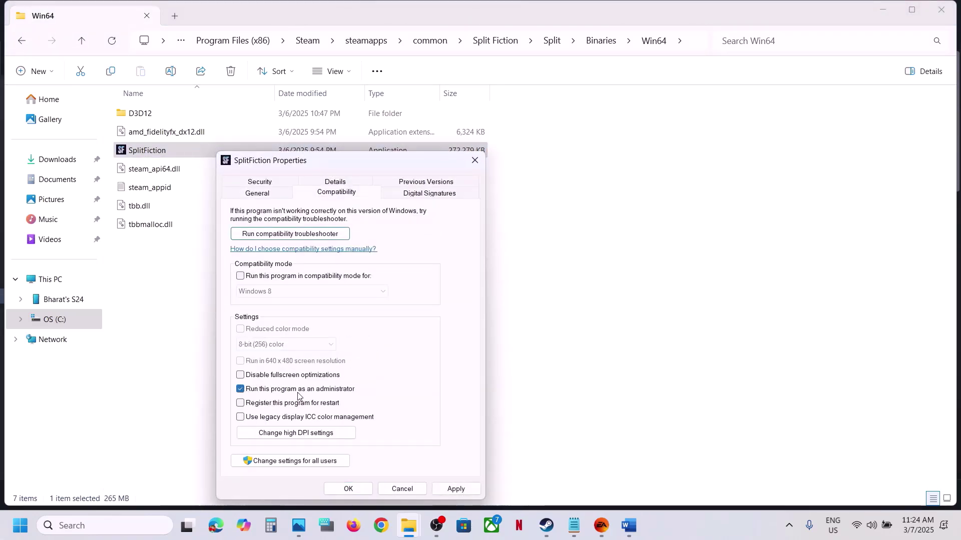
{"action": "left_click", "coordinate": [458, 486]}
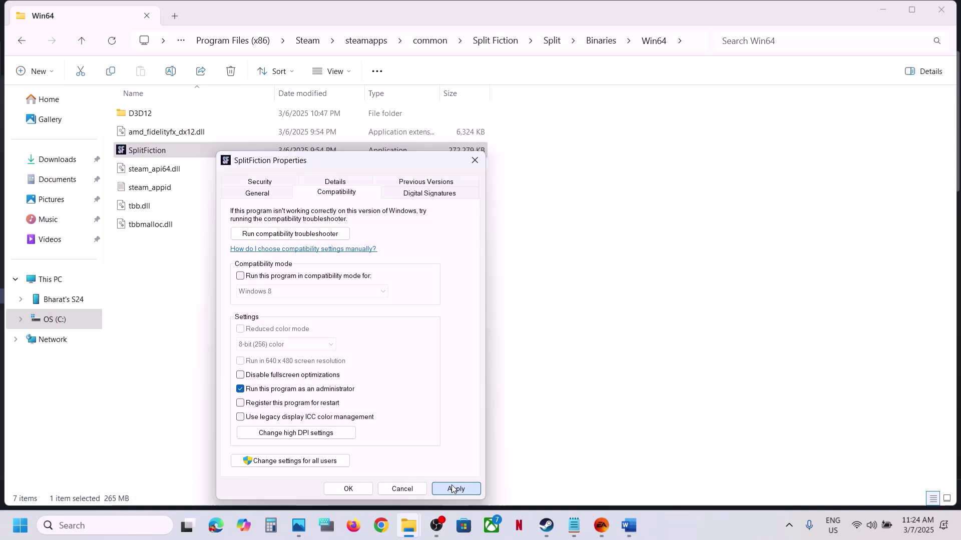
{"action": "left_click", "coordinate": [348, 488]}
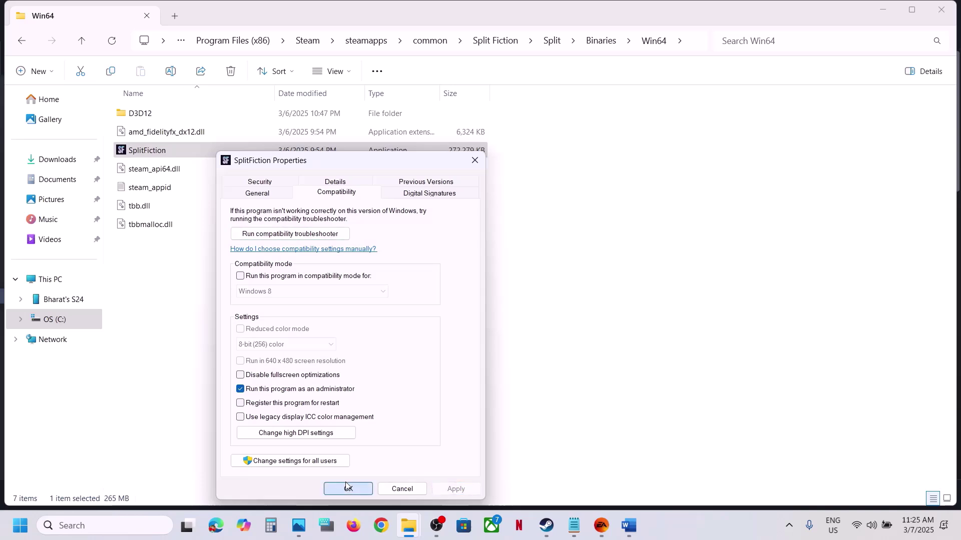
Enable compatibility mode for Windows 8 on the SplitFiction application and apply it.
{"action": "right_click", "coordinate": [151, 150]}
{"action": "left_click", "coordinate": [193, 328]}
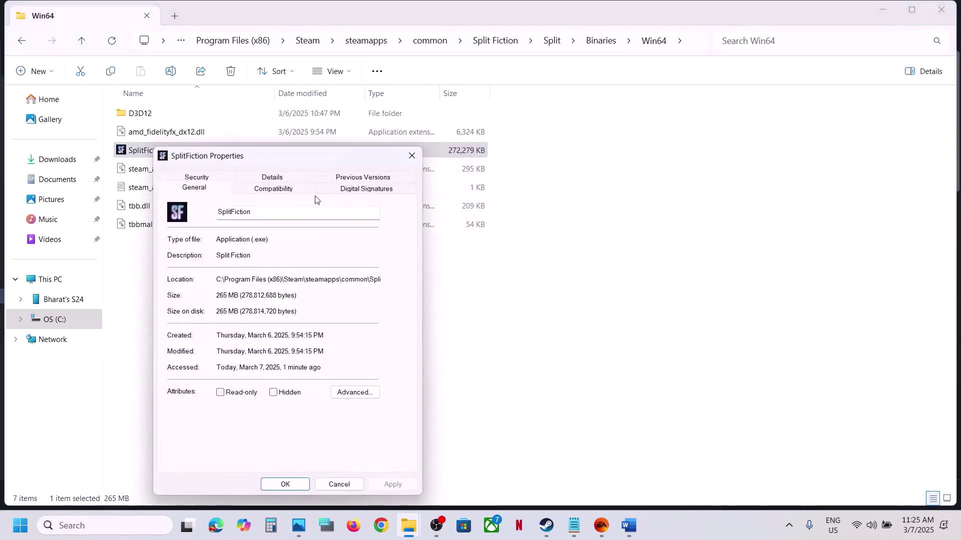
{"action": "left_click", "coordinate": [288, 192]}
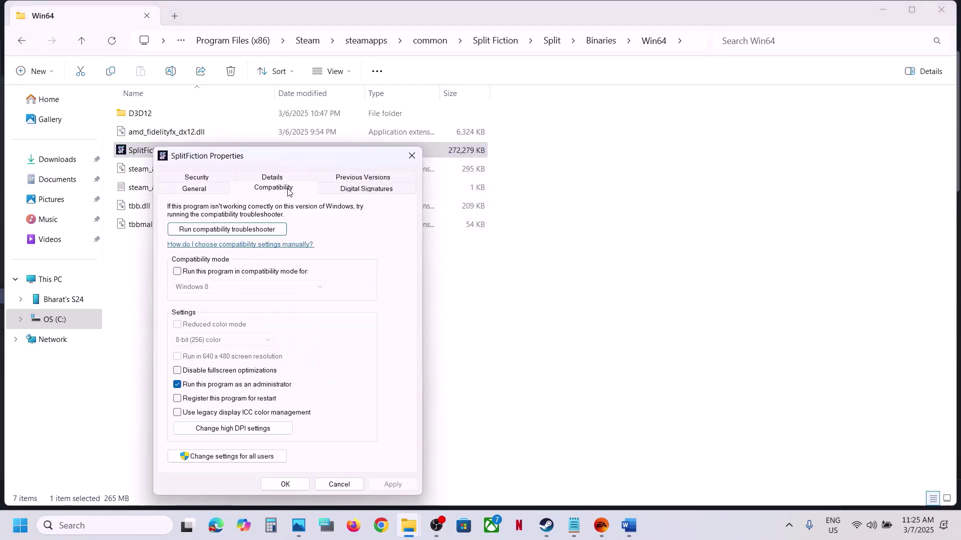
{"action": "left_click", "coordinate": [177, 272]}
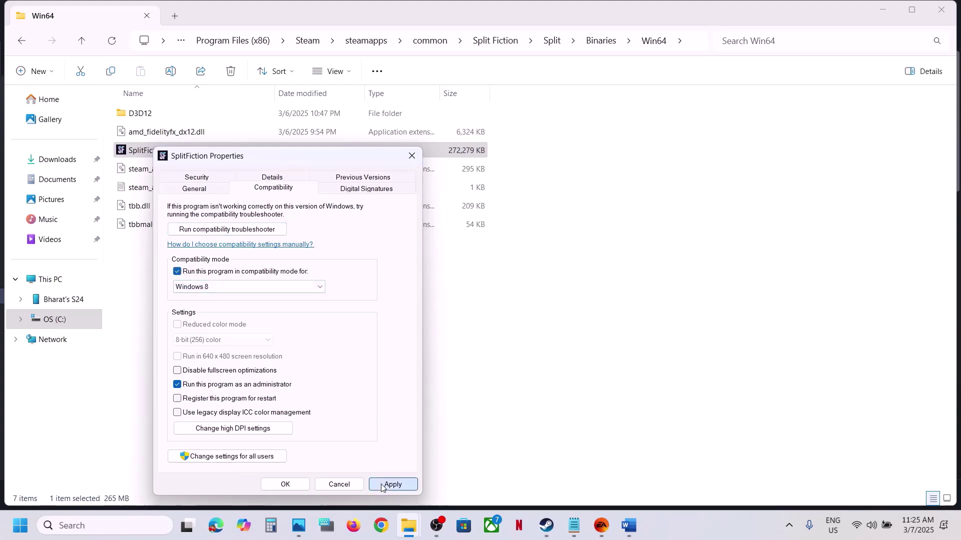
{"action": "left_click", "coordinate": [383, 486]}
{"action": "left_click", "coordinate": [283, 484]}
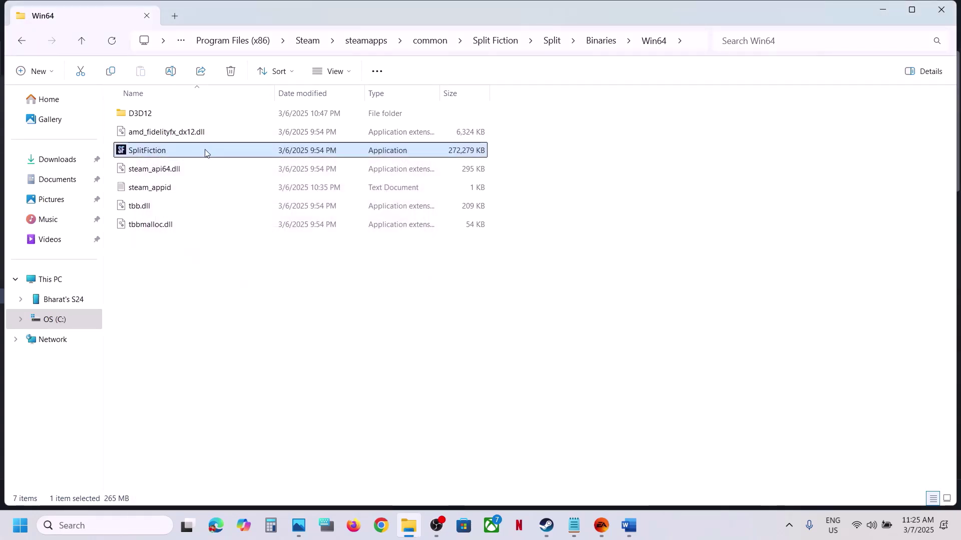
Change the SplitFiction application's compatibility mode to Windows 7 and apply it.
{"action": "right_click", "coordinate": [205, 153]}
{"action": "left_click", "coordinate": [287, 328]}
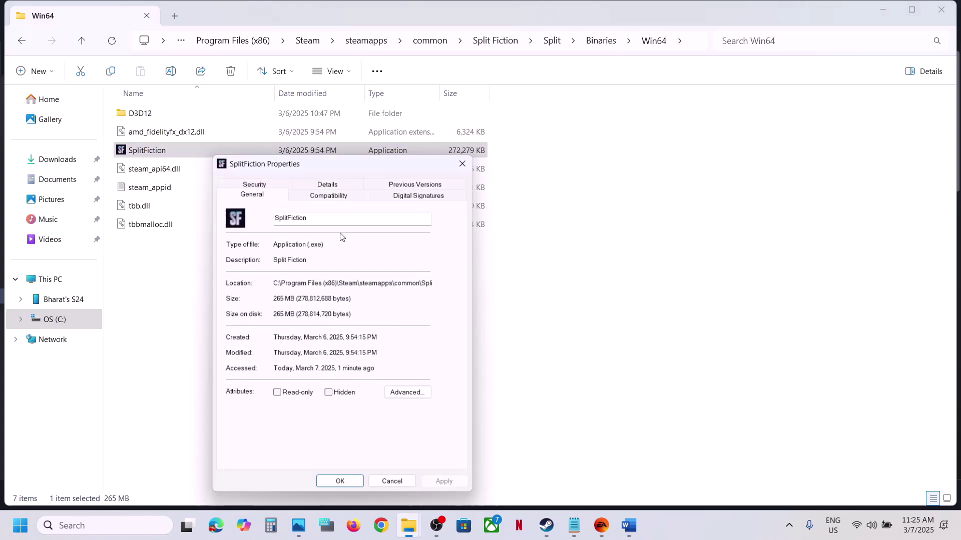
{"action": "left_click", "coordinate": [328, 192]}
{"action": "left_click", "coordinate": [305, 290]}
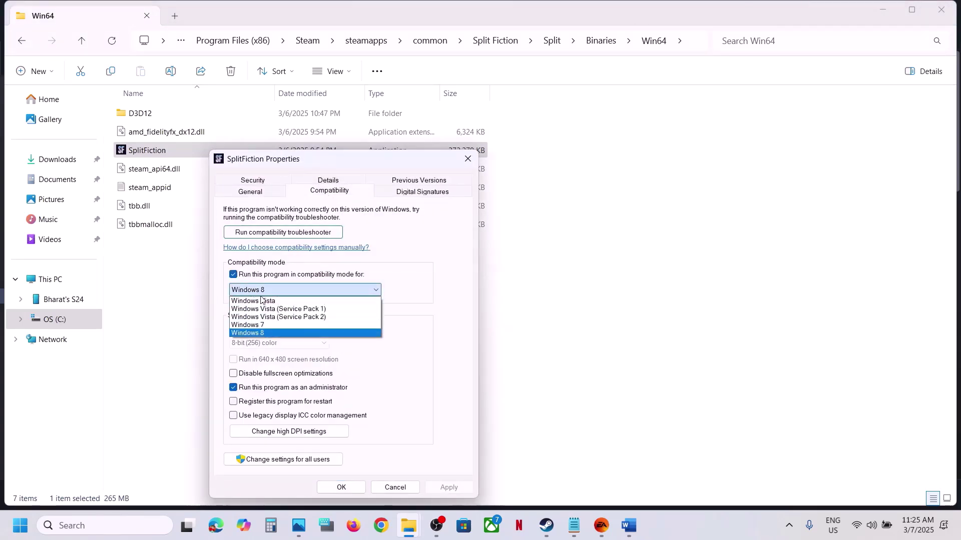
{"action": "left_click", "coordinate": [260, 323]}
{"action": "left_click", "coordinate": [444, 487]}
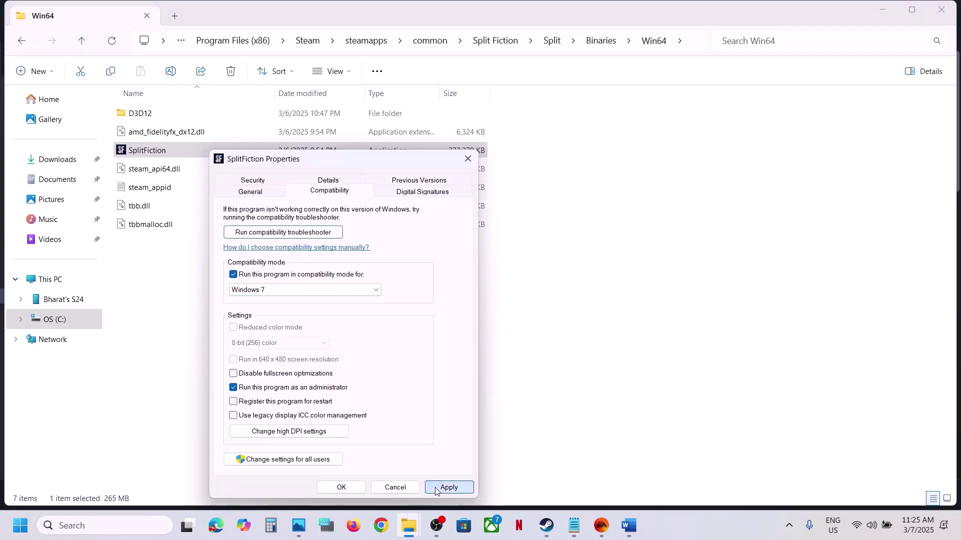
{"action": "left_click", "coordinate": [346, 489]}
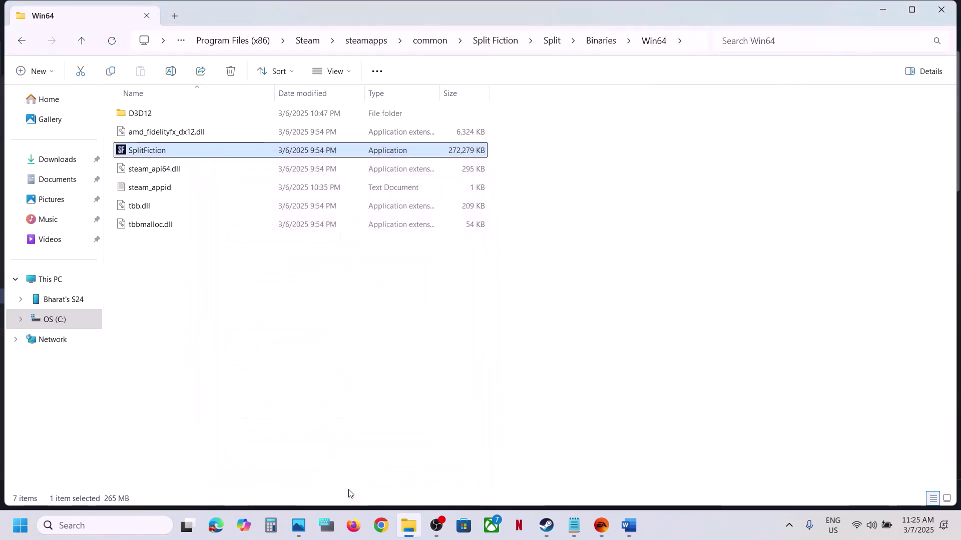
Disable fullscreen optimizations for the SplitFiction application and apply the change.
{"action": "right_click", "coordinate": [172, 151]}
{"action": "left_click", "coordinate": [246, 327]}
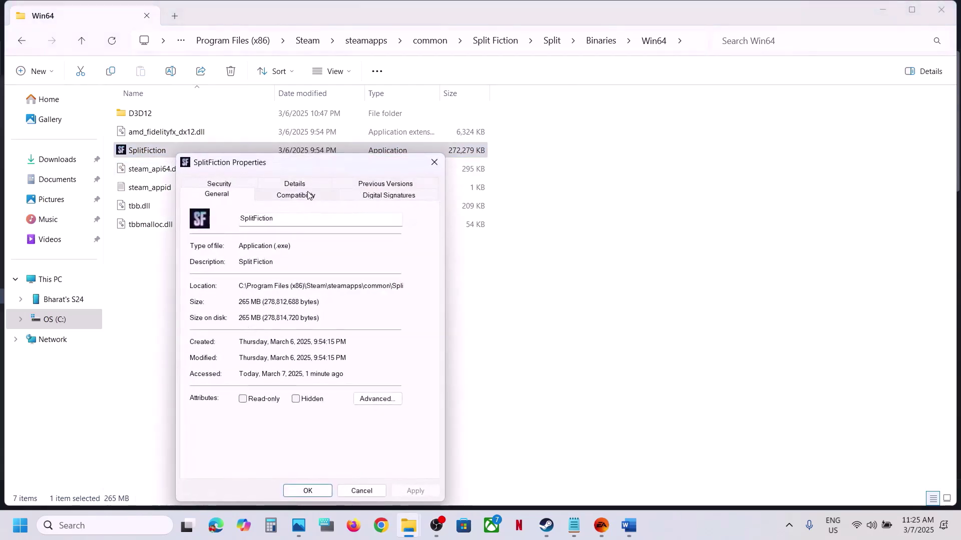
{"action": "left_click", "coordinate": [307, 195]}
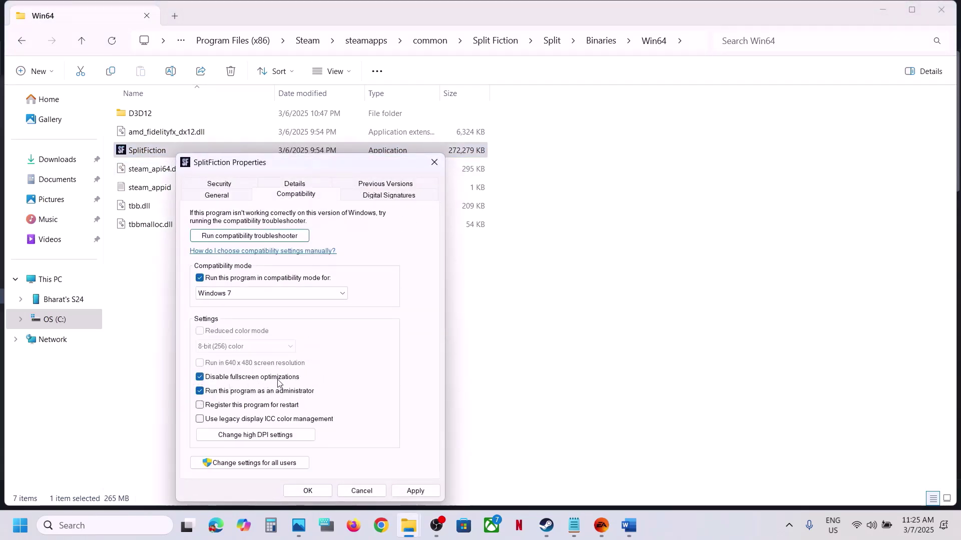
{"action": "left_click", "coordinate": [415, 492]}
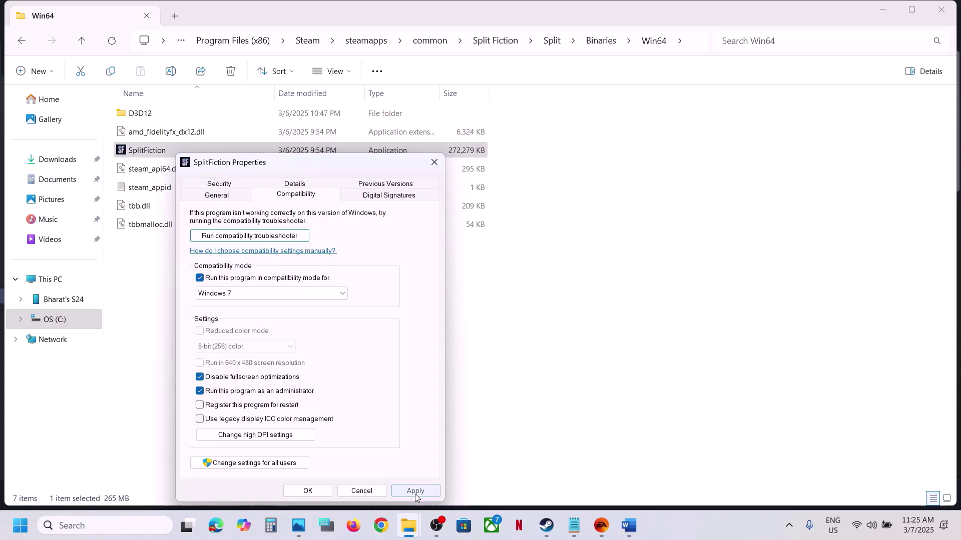
{"action": "left_click", "coordinate": [323, 492]}
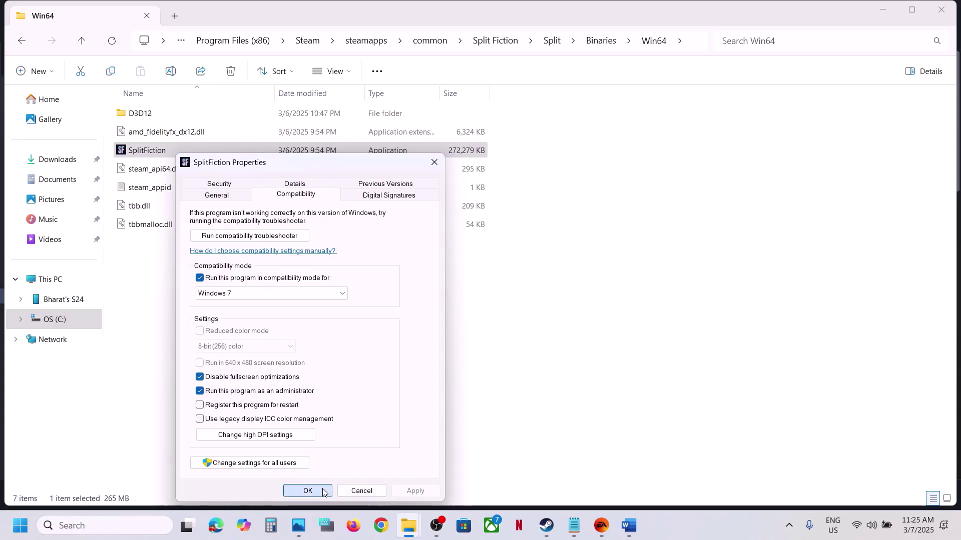
Clear SplitFiction's compatibility mode, Disable fullscreen optimizations and Run this program as an administrator options, and save the properties.
{"action": "right_click", "coordinate": [147, 154]}
{"action": "left_click", "coordinate": [214, 325]}
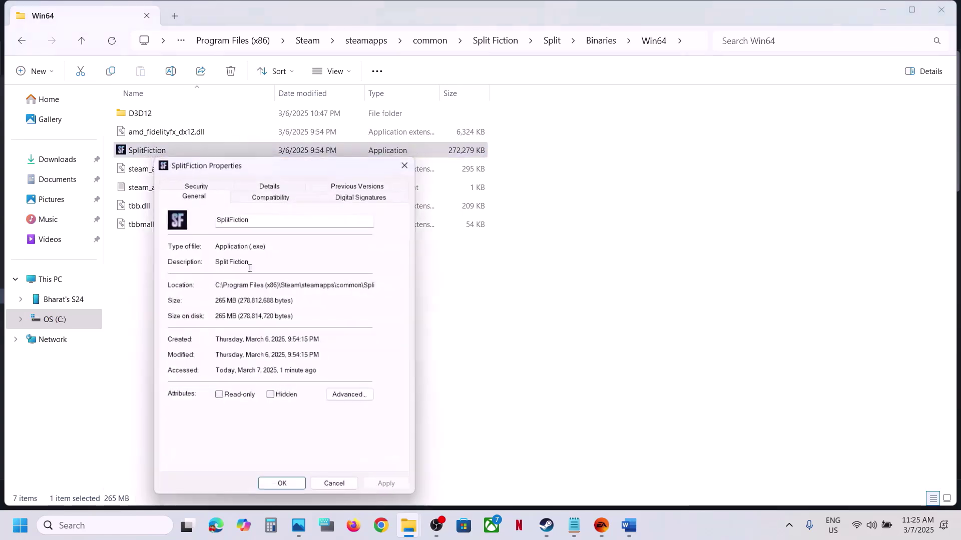
{"action": "left_click", "coordinate": [277, 196]}
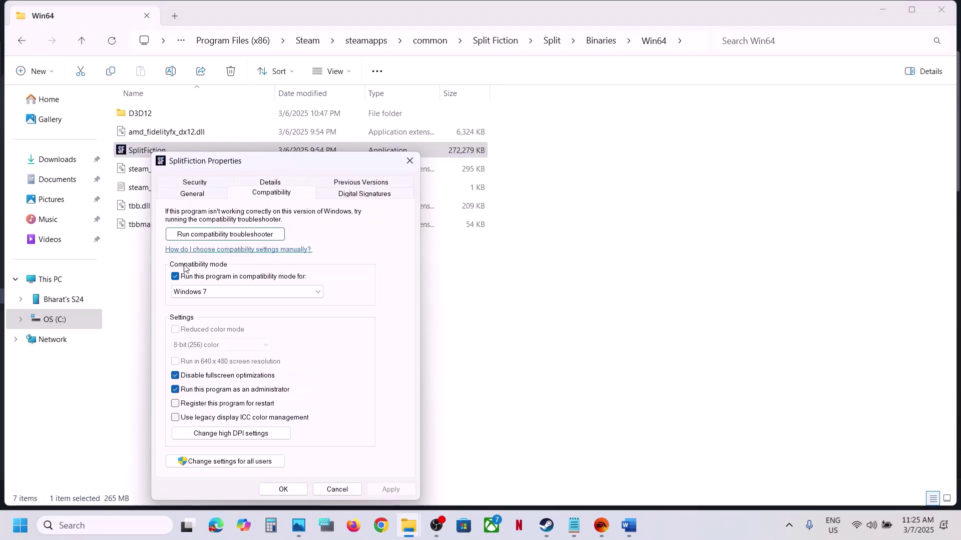
{"action": "left_click", "coordinate": [175, 277]}
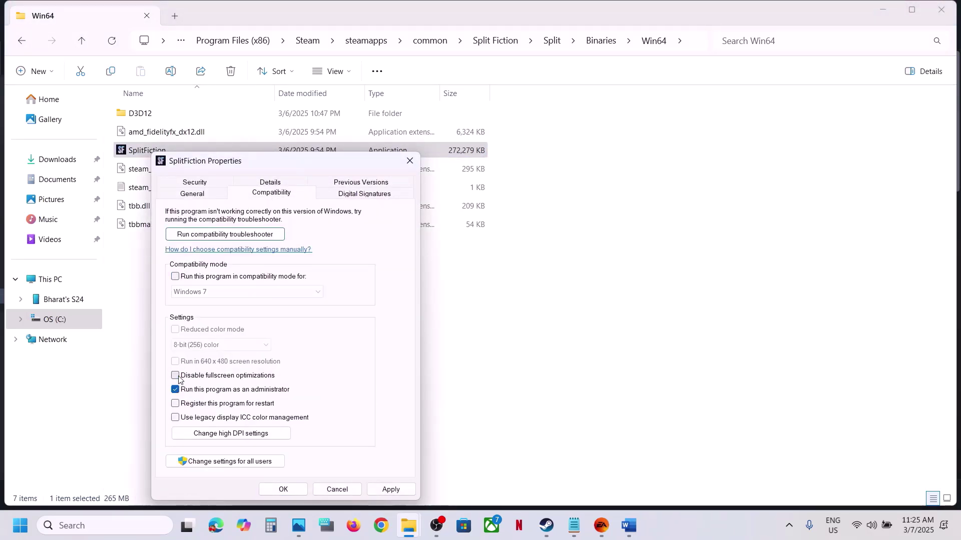
{"action": "left_click", "coordinate": [389, 490]}
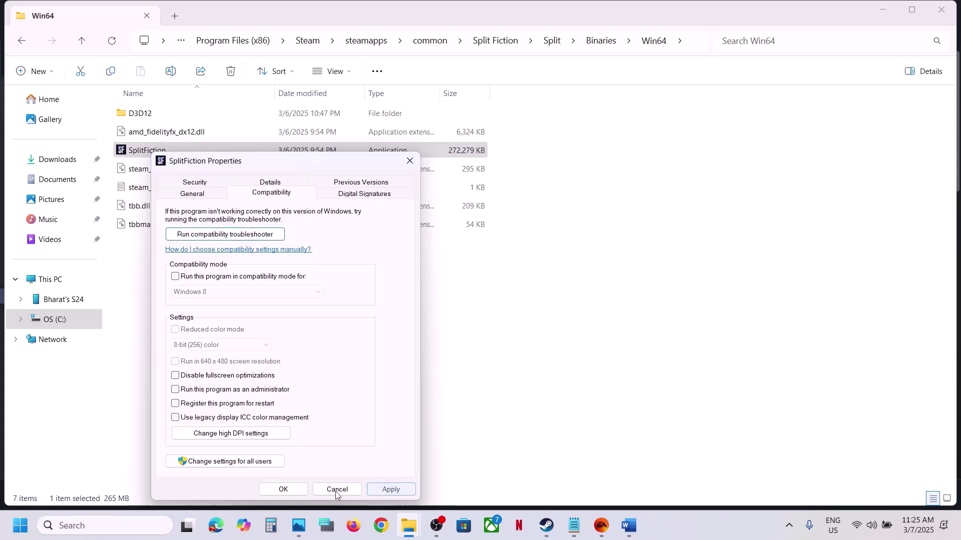
{"action": "left_click", "coordinate": [287, 491]}
Switch to the Word notes and highlight the Step 5 text about allowing the game exe file to the antivirus program.
{"action": "left_click", "coordinate": [623, 530]}
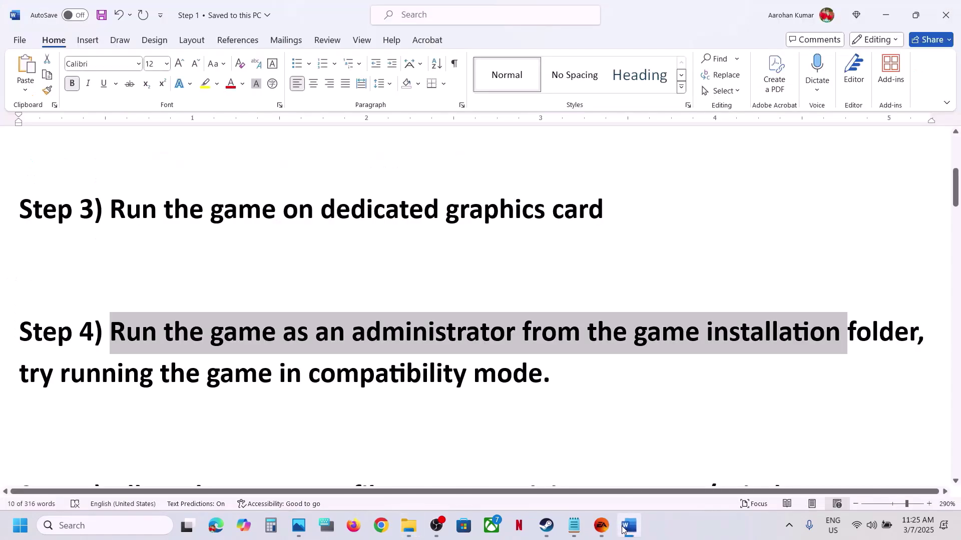
{"action": "scroll", "coordinate": [457, 360], "scroll_direction": "down", "scroll_amount": 3}
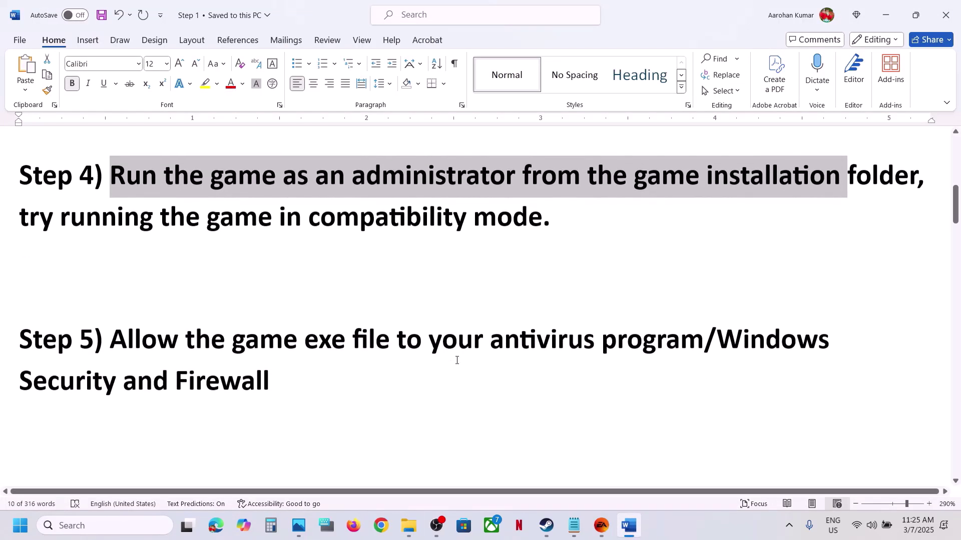
{"action": "left_click_drag", "start_coordinate": [113, 338], "coordinate": [698, 347]}
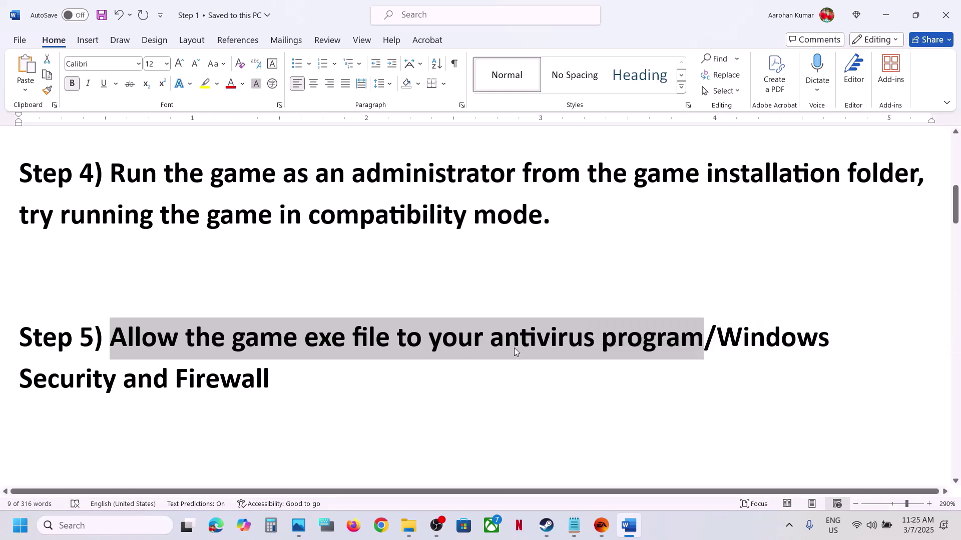
Open the Controlled folder access allowed apps list under Ransomware protection in Windows Security.
{"action": "key", "text": "super+i"}
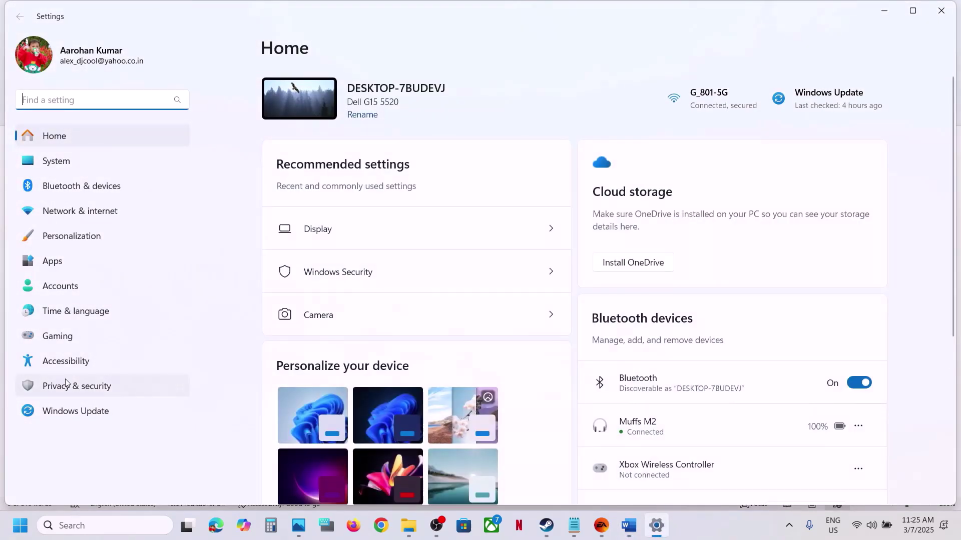
{"action": "left_click", "coordinate": [65, 384]}
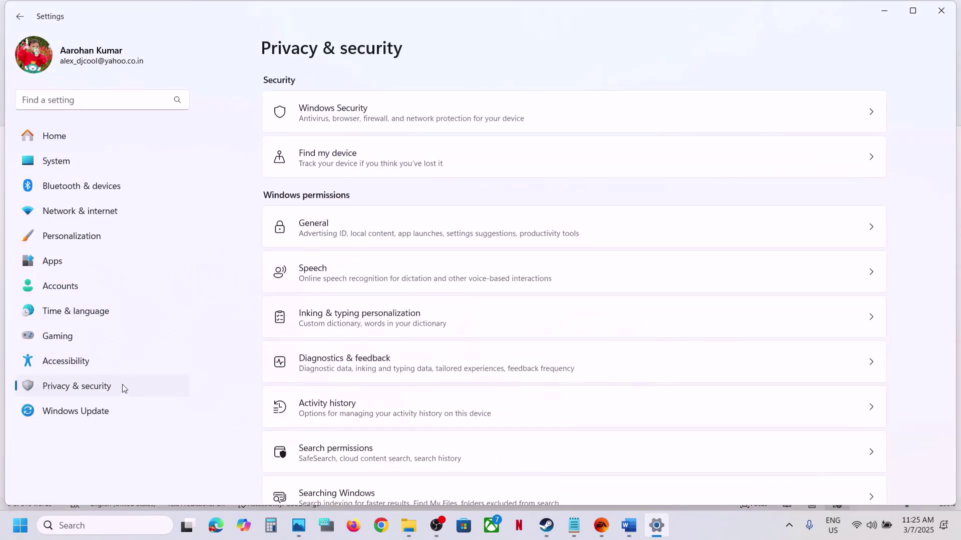
{"action": "left_click", "coordinate": [364, 113]}
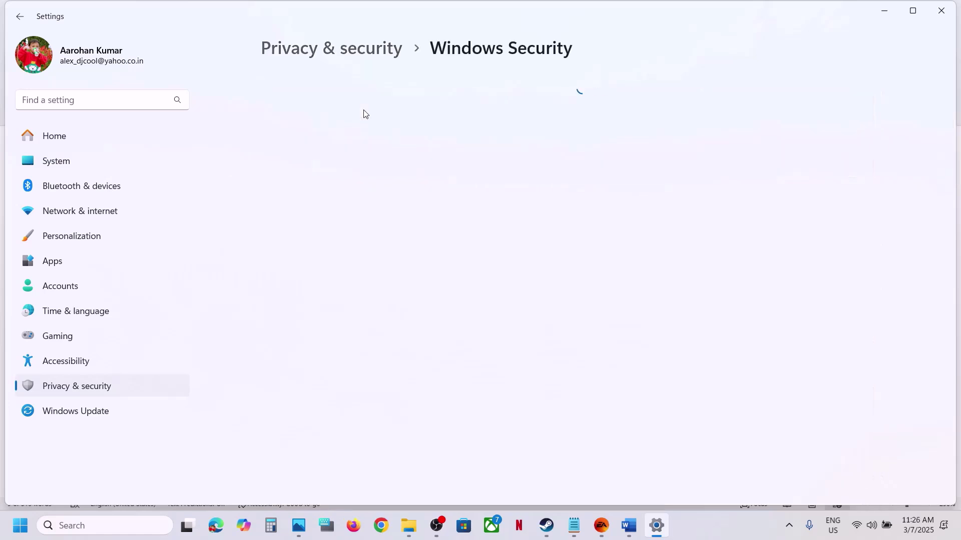
{"action": "left_click", "coordinate": [349, 190]}
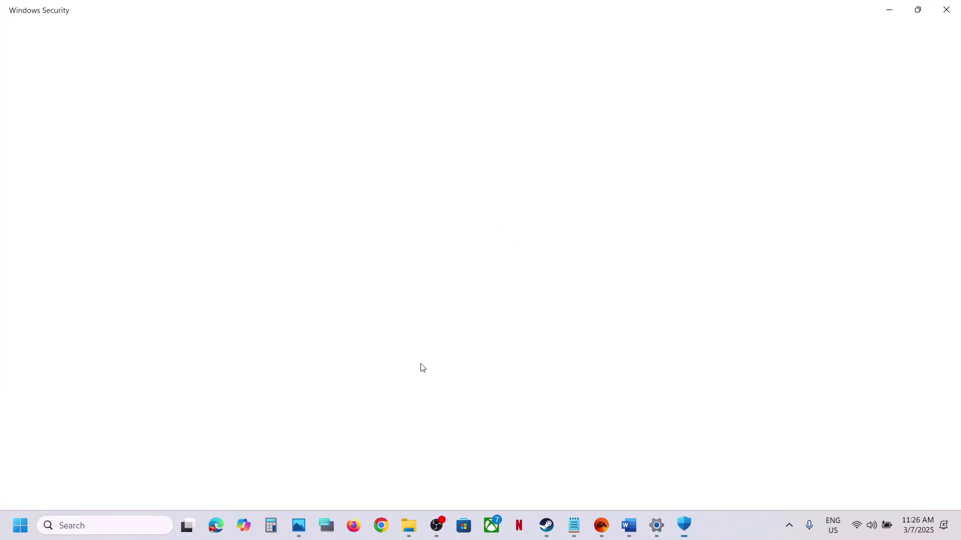
{"action": "scroll", "coordinate": [422, 367], "scroll_direction": "down", "scroll_amount": 3}
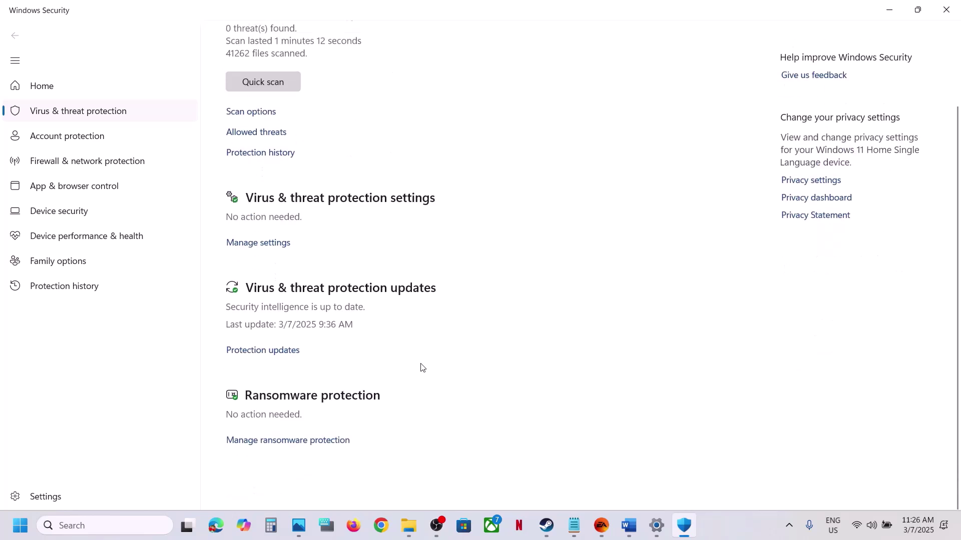
{"action": "left_click", "coordinate": [292, 469]}
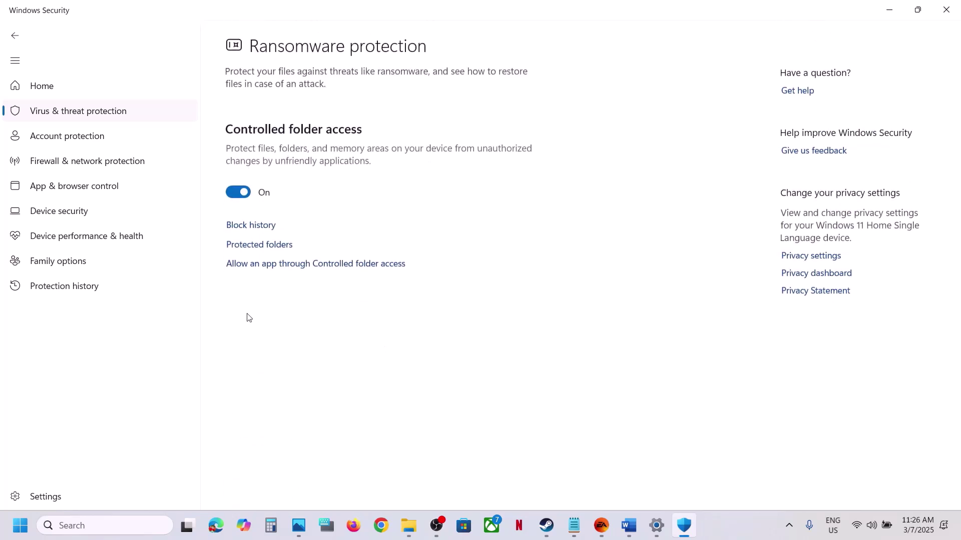
{"action": "left_click", "coordinate": [308, 265]}
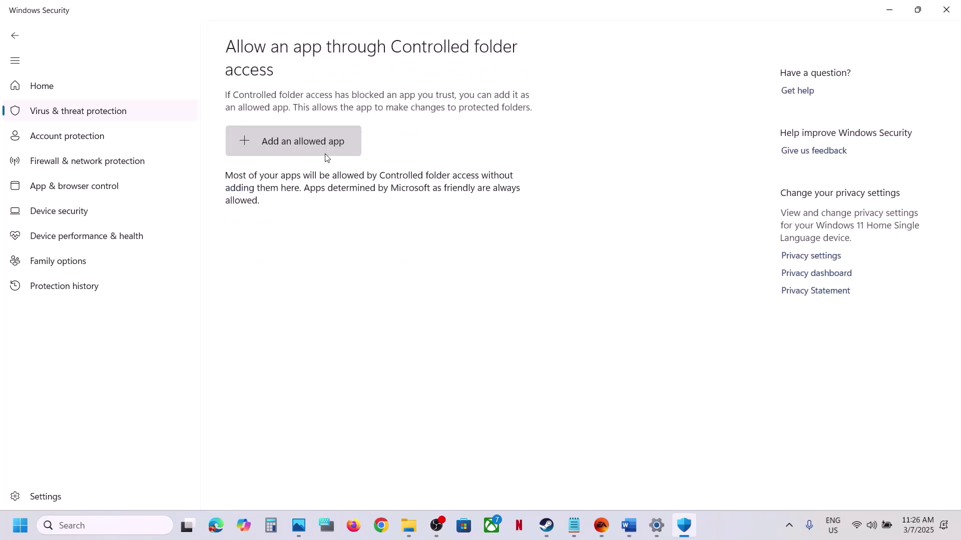
Add the SplitFiction application from the game's Split\Binaries\Win64 folder as an allowed app for Controlled folder access.
{"action": "scroll", "coordinate": [325, 155], "scroll_direction": "down", "scroll_amount": 2}
{"action": "left_click", "coordinate": [306, 52]}
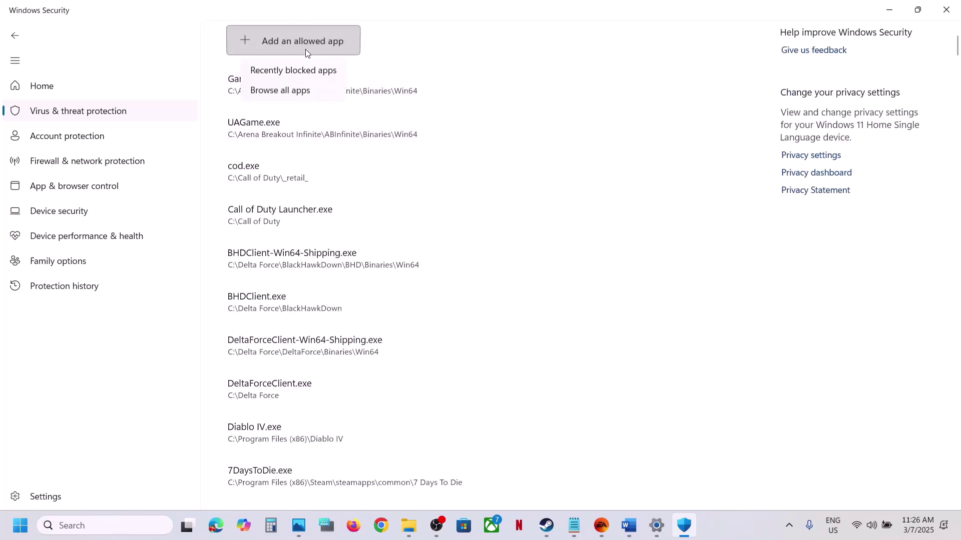
{"action": "left_click", "coordinate": [304, 90]}
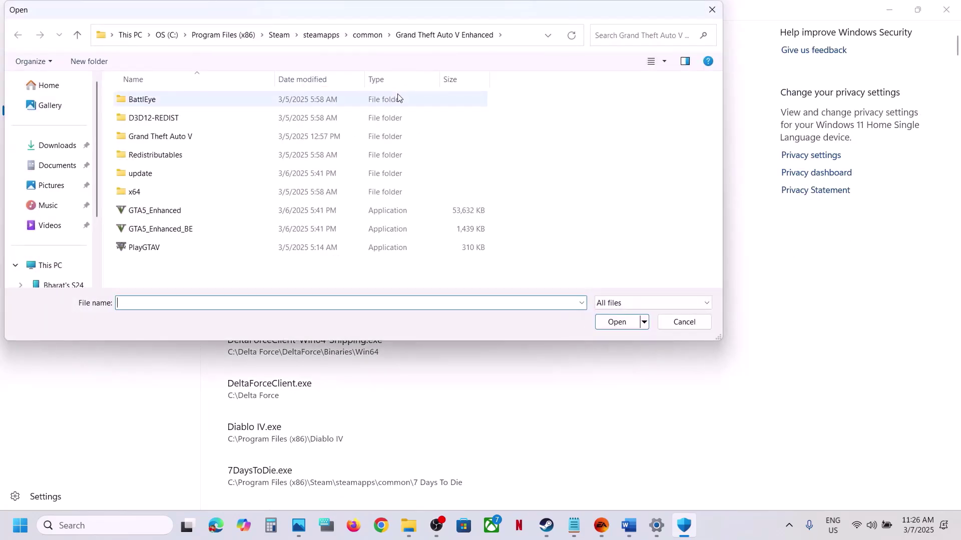
{"action": "left_click", "coordinate": [366, 36]}
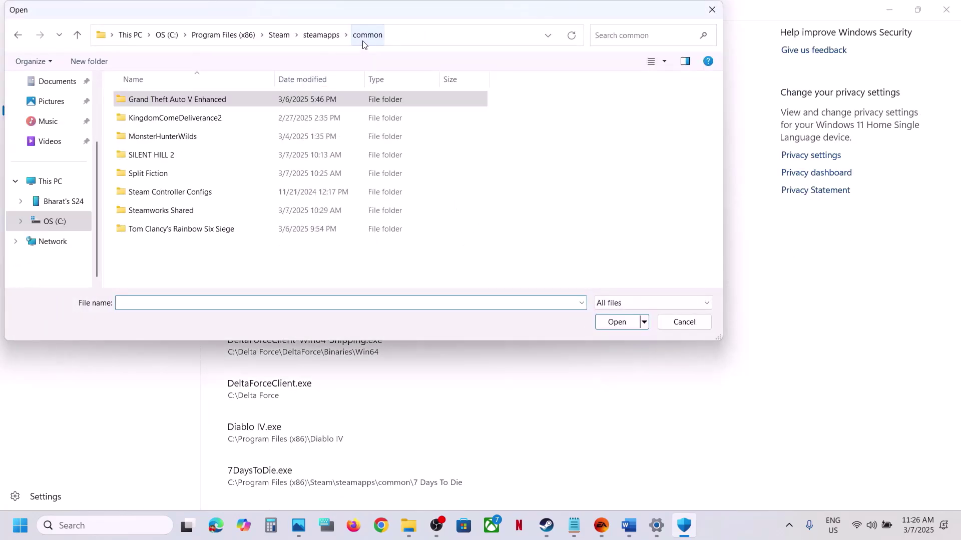
{"action": "double_click", "coordinate": [174, 179]}
{"action": "double_click", "coordinate": [150, 121]}
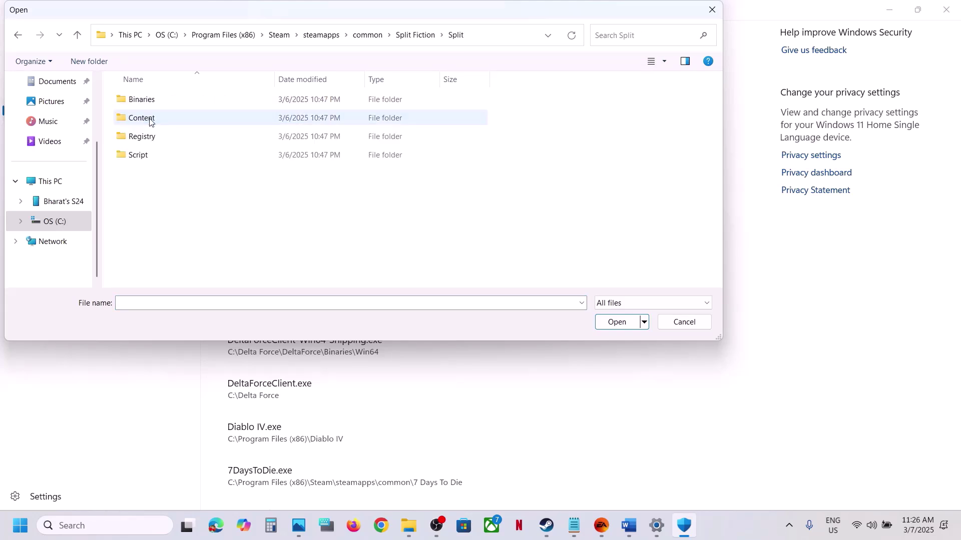
{"action": "double_click", "coordinate": [148, 100]}
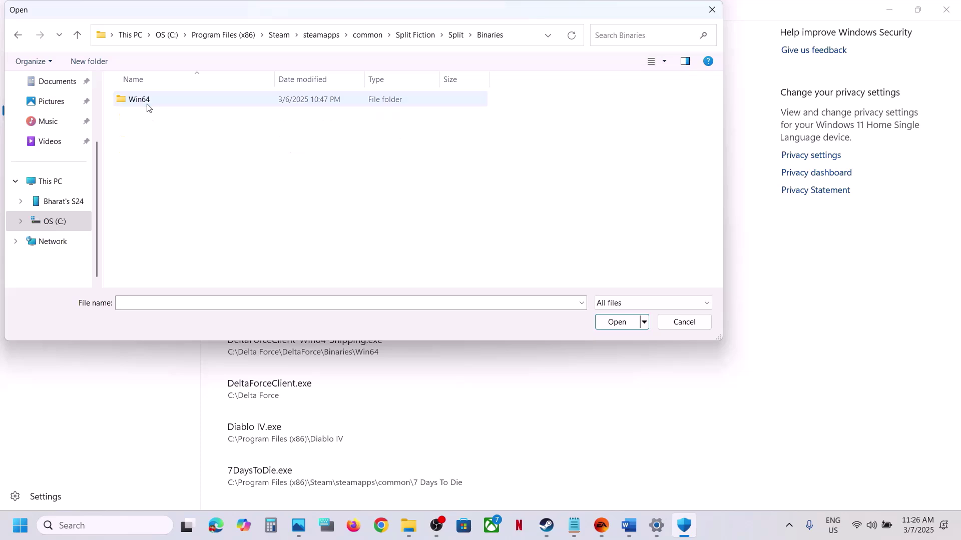
{"action": "double_click", "coordinate": [165, 107]}
{"action": "left_click", "coordinate": [150, 120]}
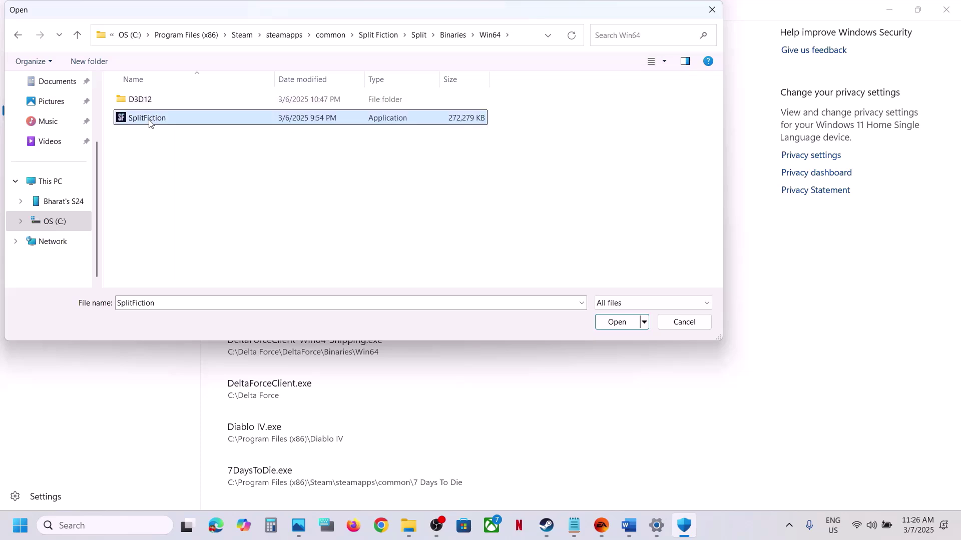
{"action": "left_click", "coordinate": [614, 323]}
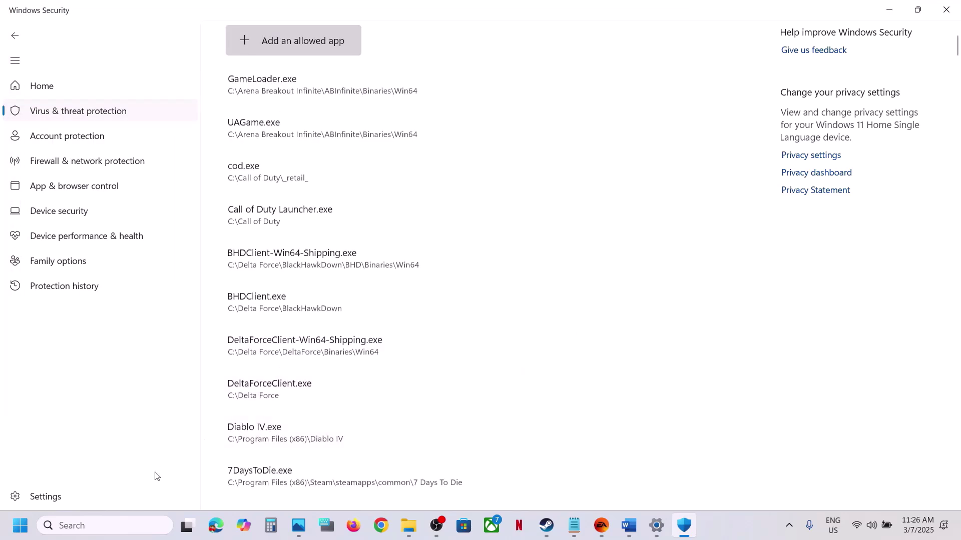
Open Control Panel and bring up the list of apps allowed through Windows Defender Firewall.
{"action": "left_click", "coordinate": [109, 523]}
{"action": "type", "text": "control"}
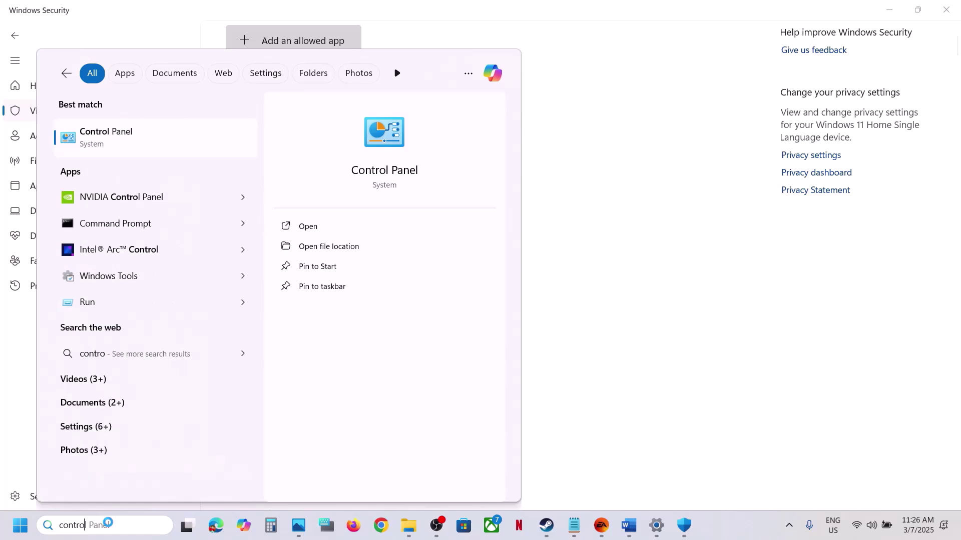
{"action": "key", "text": "Return"}
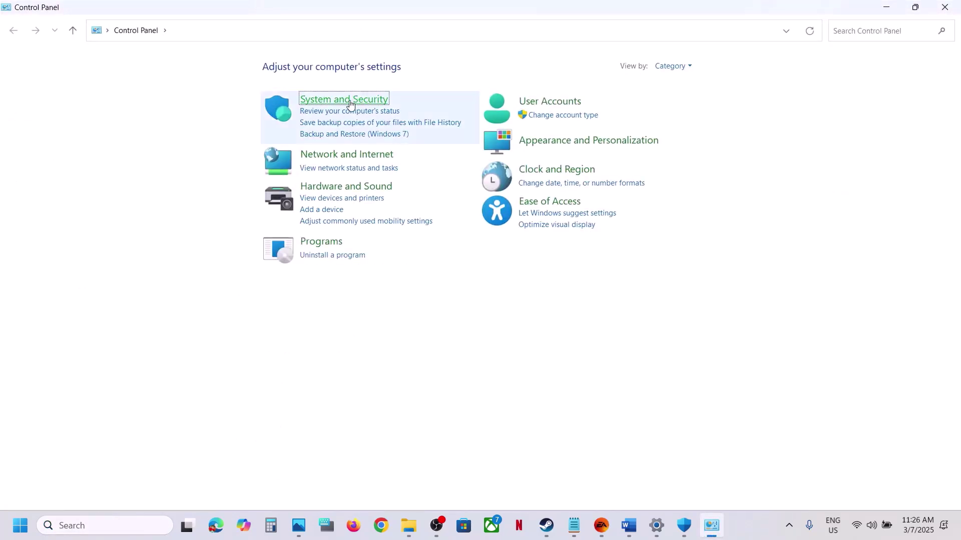
{"action": "left_click", "coordinate": [352, 101]}
{"action": "left_click", "coordinate": [236, 112]}
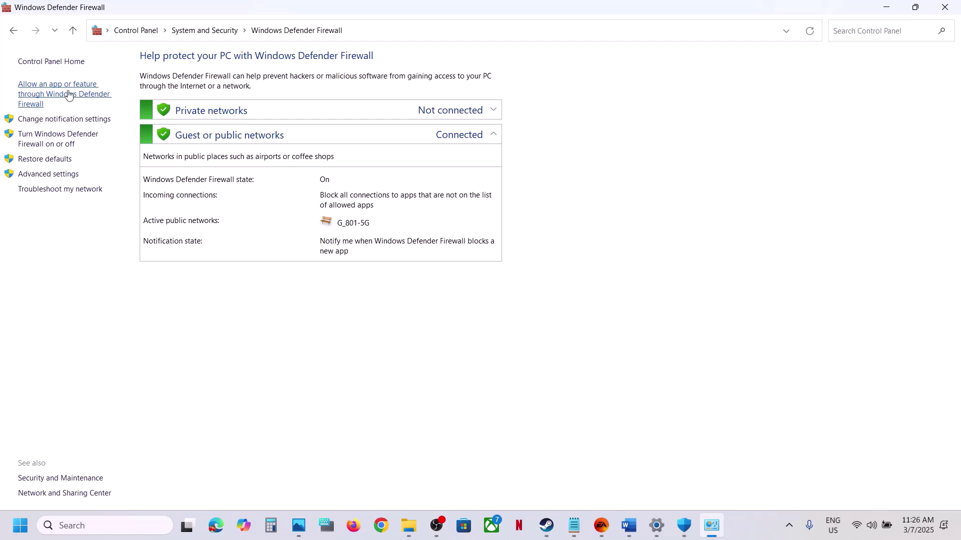
{"action": "left_click", "coordinate": [68, 96]}
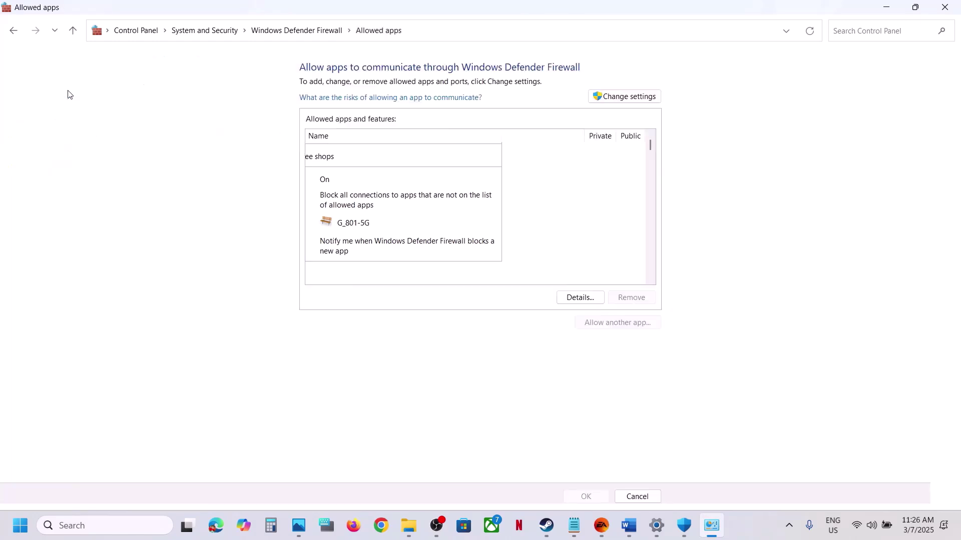
Try to add the SplitFiction application from the game's Split\Binaries\Win64 folder to the firewall's allowed apps.
{"action": "left_click", "coordinate": [623, 96]}
{"action": "left_click", "coordinate": [627, 322]}
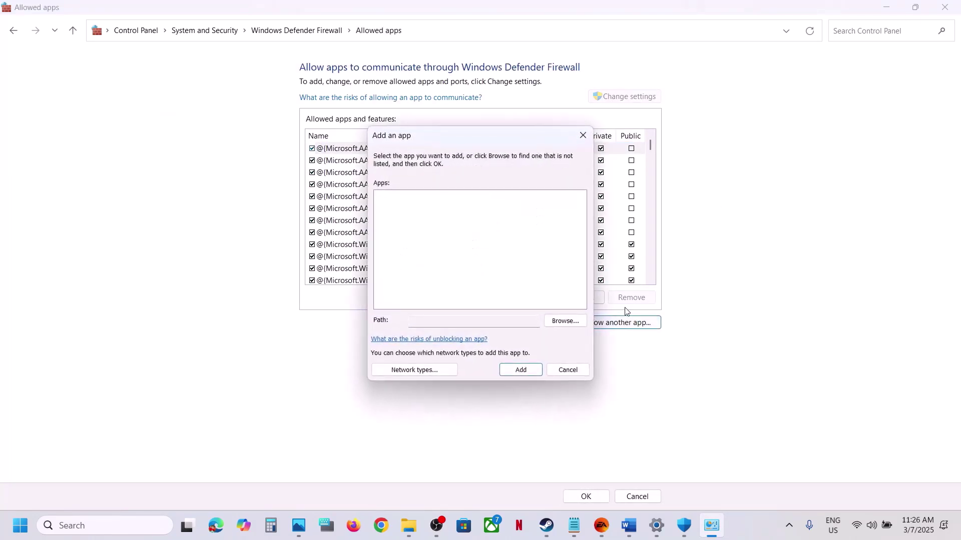
{"action": "left_click", "coordinate": [580, 321]}
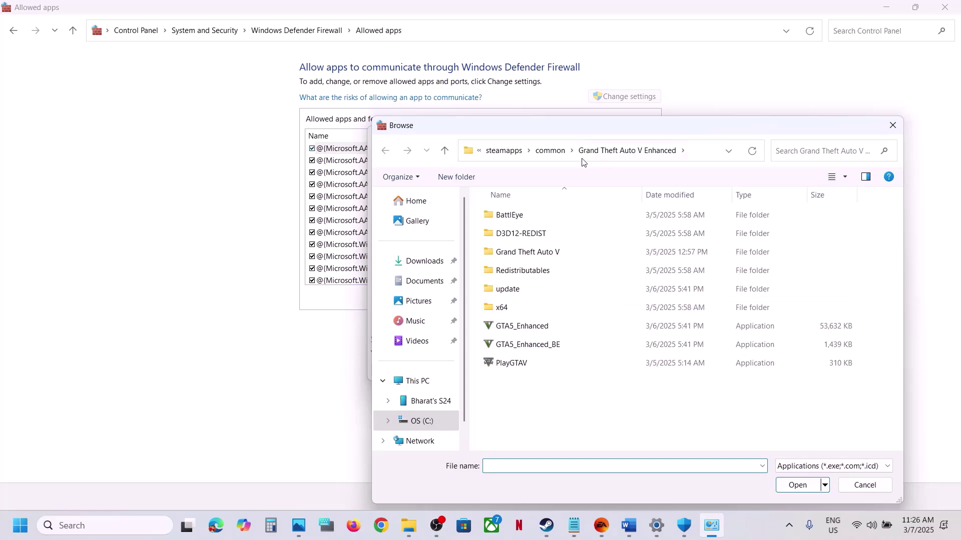
{"action": "left_click", "coordinate": [553, 158]}
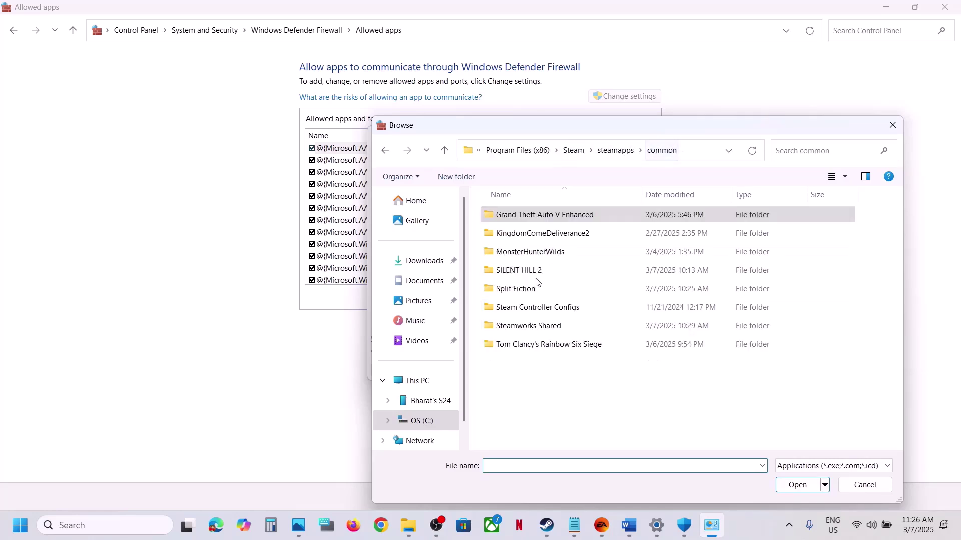
{"action": "double_click", "coordinate": [512, 290]}
{"action": "double_click", "coordinate": [509, 235]}
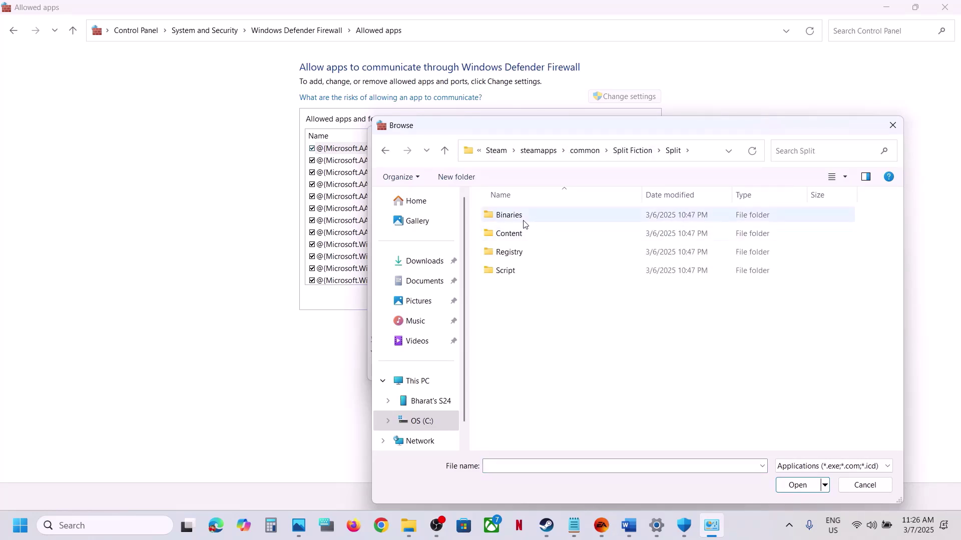
{"action": "left_click", "coordinate": [524, 220]}
{"action": "double_click", "coordinate": [523, 220]}
{"action": "double_click", "coordinate": [521, 220]}
{"action": "left_click", "coordinate": [525, 237]}
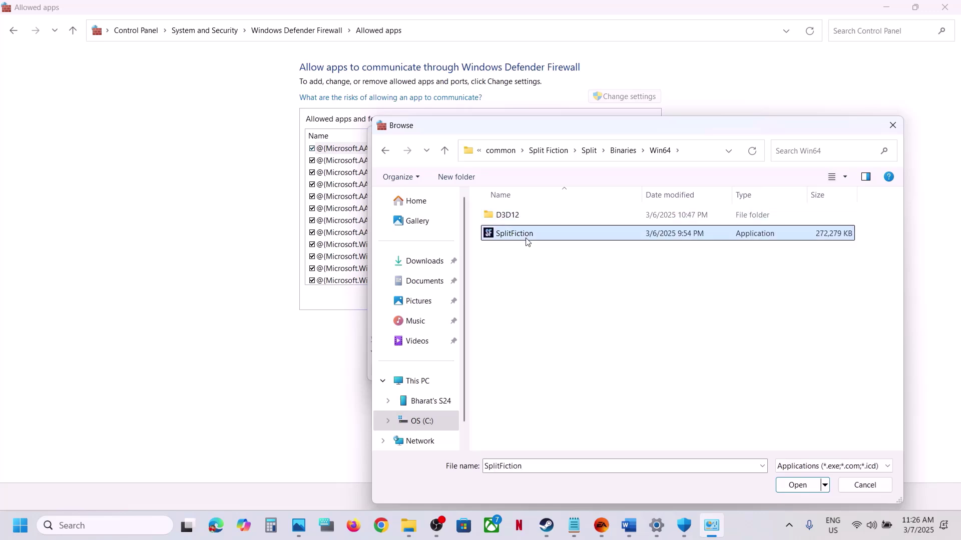
{"action": "left_click", "coordinate": [810, 485]}
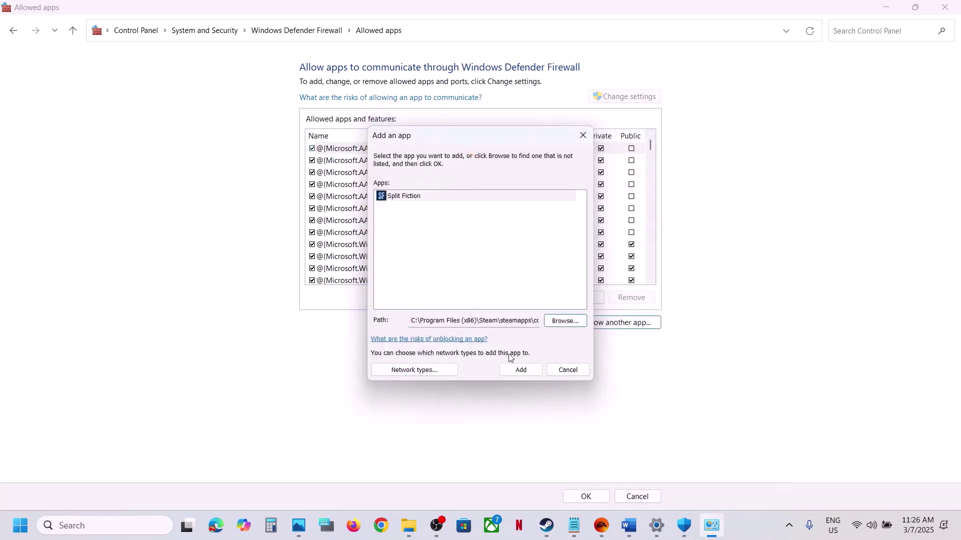
{"action": "left_click", "coordinate": [520, 370]}
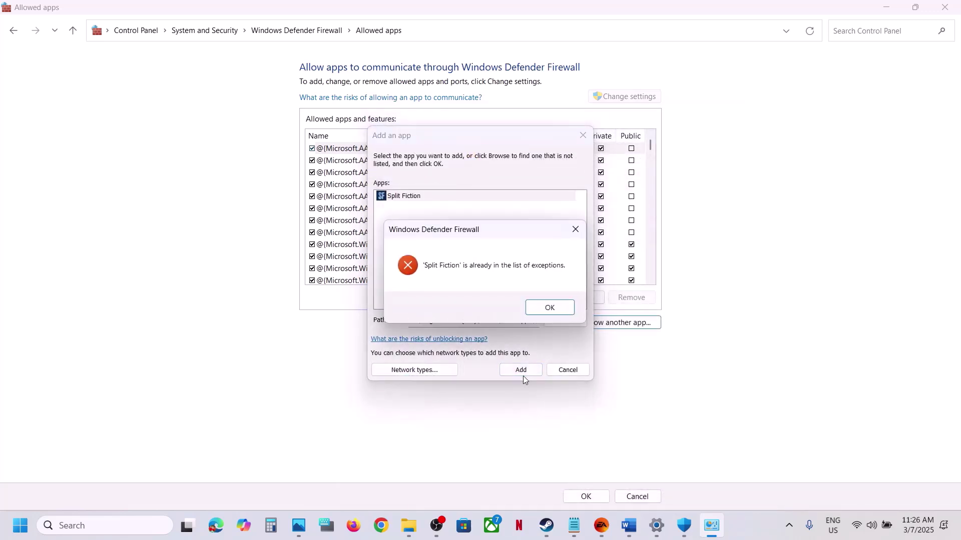
{"action": "left_click", "coordinate": [552, 311]}
{"action": "left_click", "coordinate": [572, 373]}
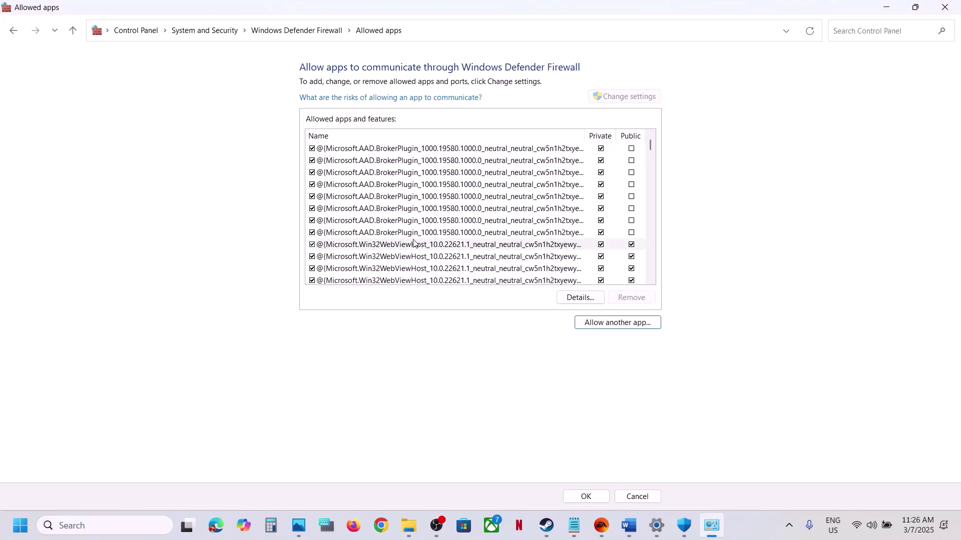
Find the Split Fiction entry in the firewall's allowed apps list and select it to check its Private and Public access.
{"action": "key", "text": "s"}
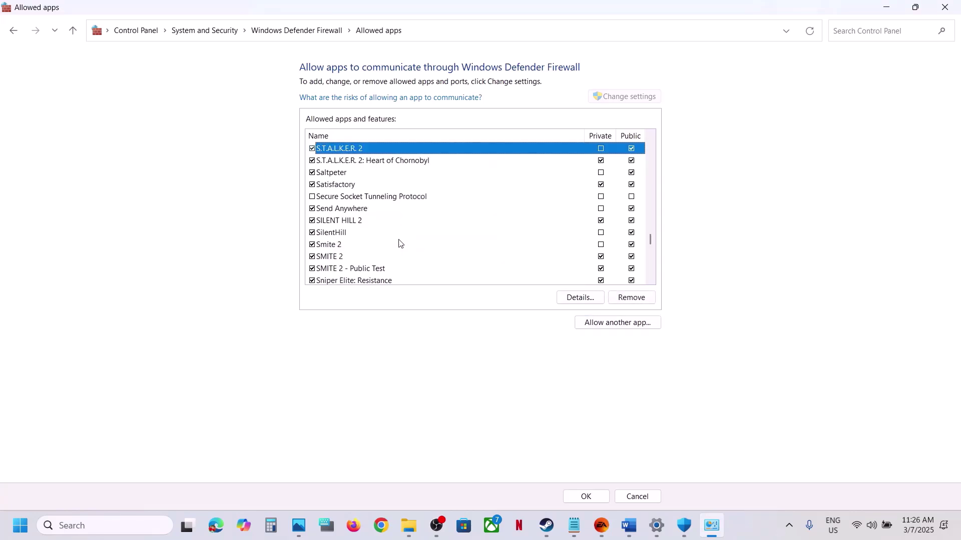
{"action": "left_click", "coordinate": [650, 279]}
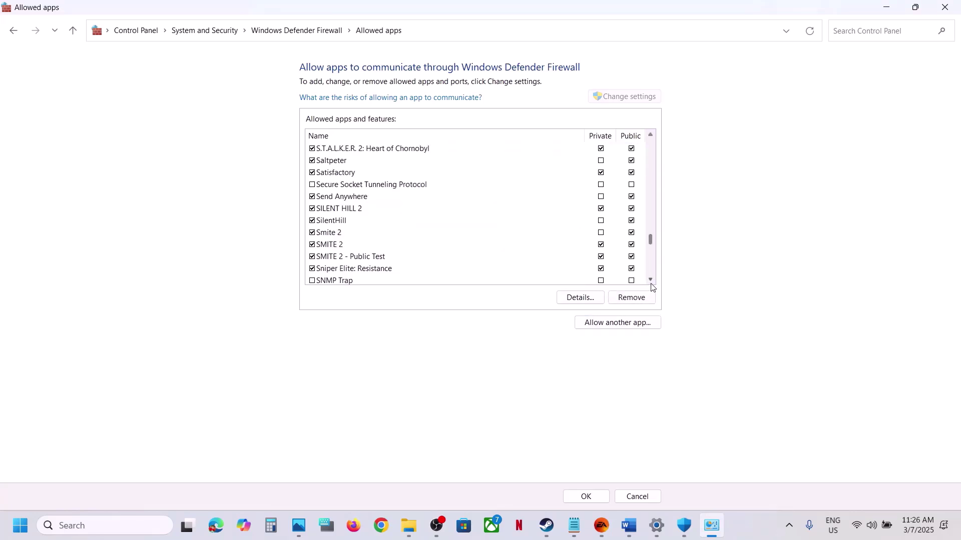
{"action": "left_click", "coordinate": [651, 279]}
{"action": "left_click", "coordinate": [650, 279]}
{"action": "left_click", "coordinate": [650, 279]}
{"action": "left_click", "coordinate": [651, 279]}
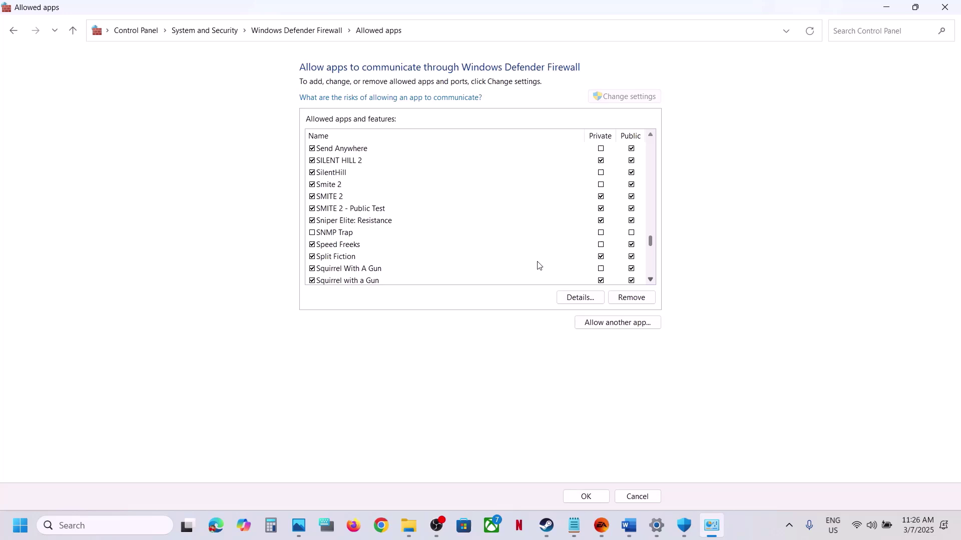
{"action": "left_click", "coordinate": [326, 259]}
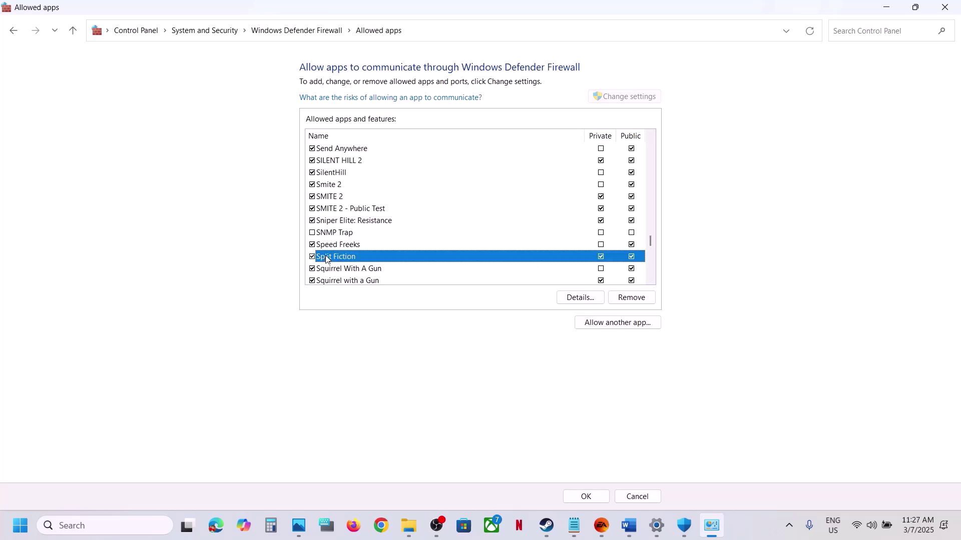
Close the firewall, Windows Security and Settings windows, and highlight the Step 6 text "Verify the game files." in the Word notes.
{"action": "left_click", "coordinate": [945, 9]}
{"action": "left_click", "coordinate": [946, 11]}
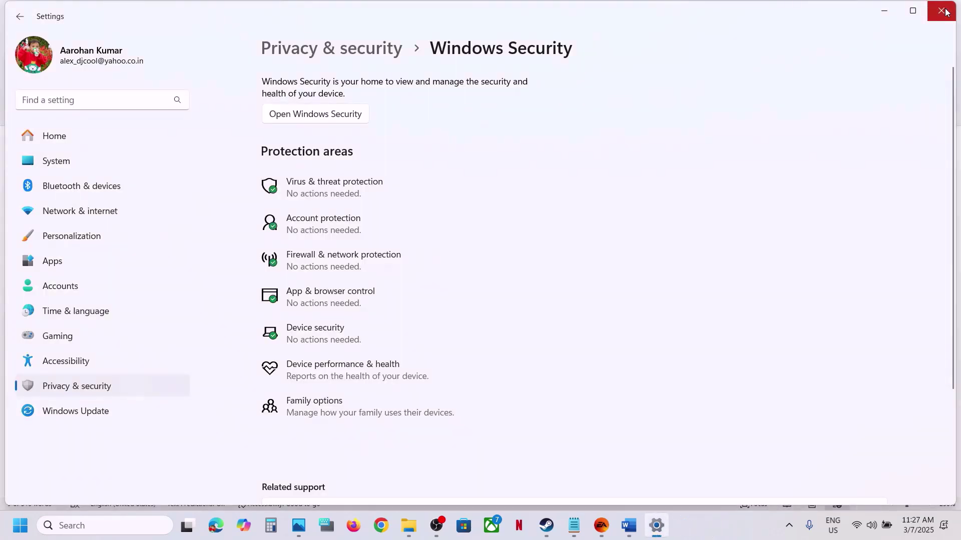
{"action": "left_click", "coordinate": [946, 9]}
{"action": "scroll", "coordinate": [388, 333], "scroll_direction": "down", "scroll_amount": 3}
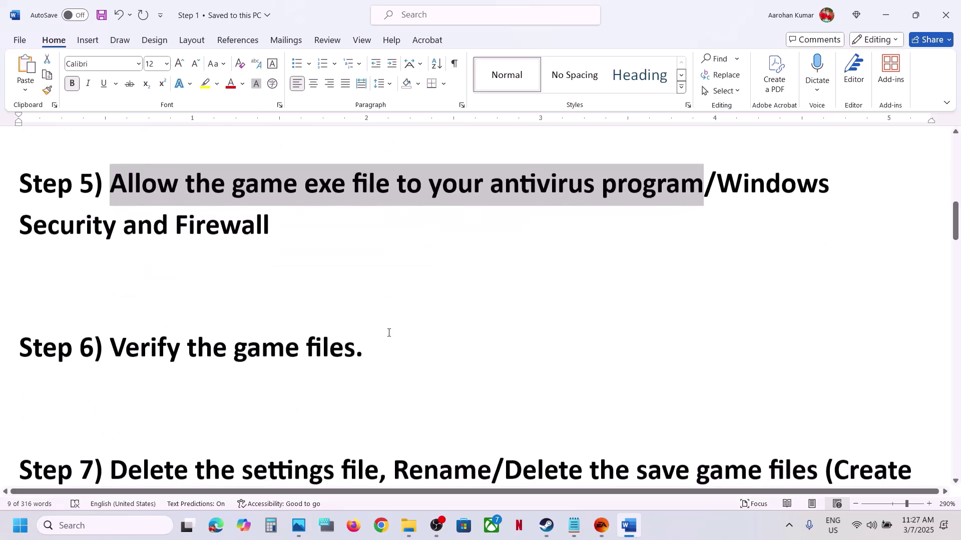
{"action": "left_click_drag", "start_coordinate": [112, 367], "coordinate": [388, 366]}
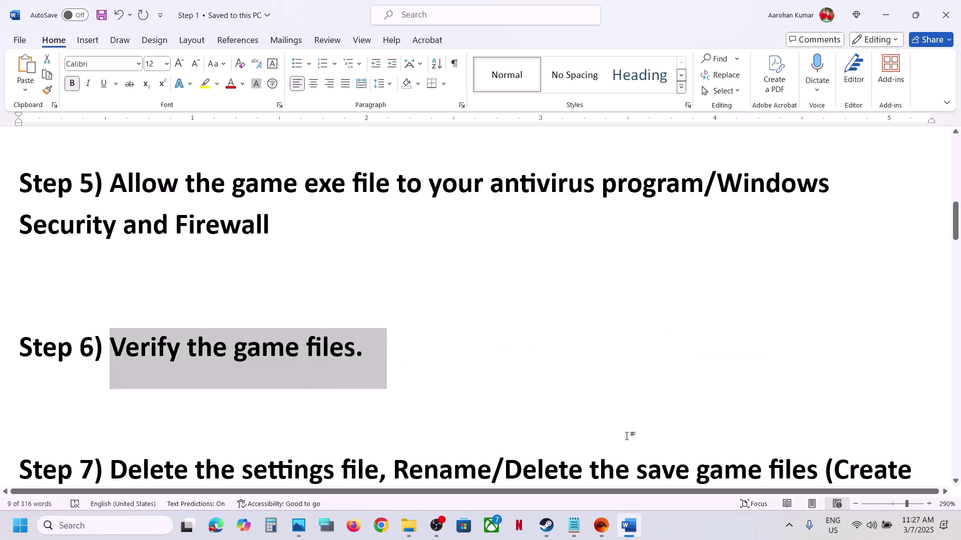
Switch to Steam and view the file verification option in Split Fiction's Installed Files properties, then close the properties.
{"action": "left_click", "coordinate": [547, 530]}
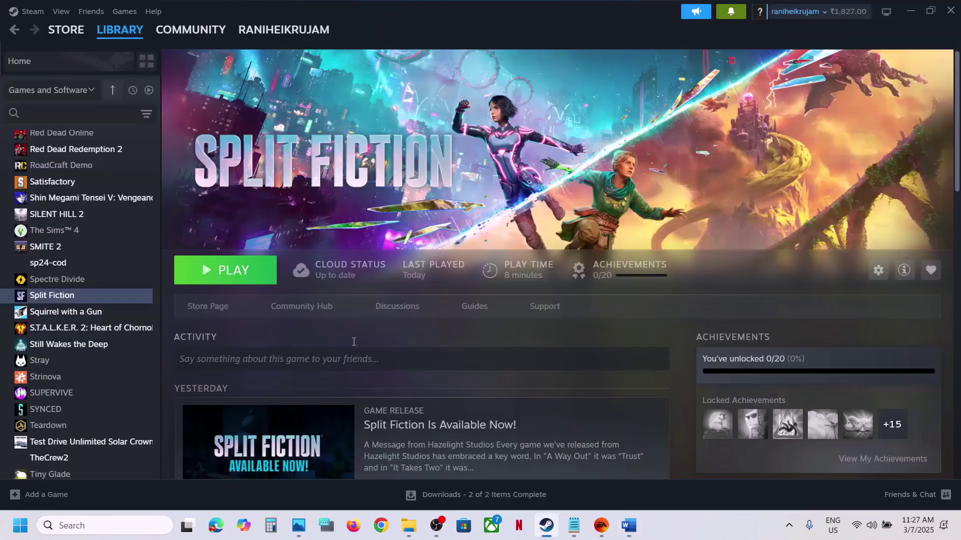
{"action": "right_click", "coordinate": [111, 300]}
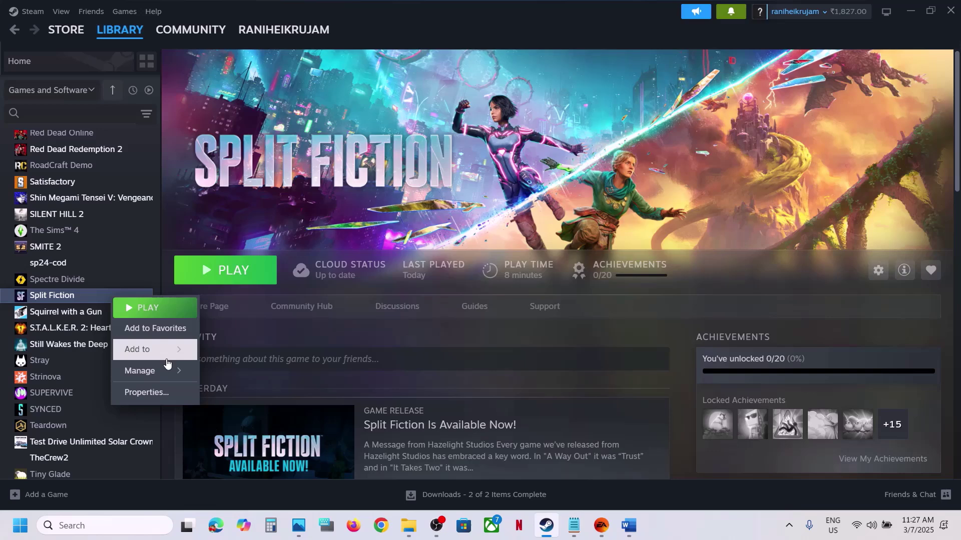
{"action": "left_click", "coordinate": [155, 392]}
{"action": "left_click", "coordinate": [279, 176]}
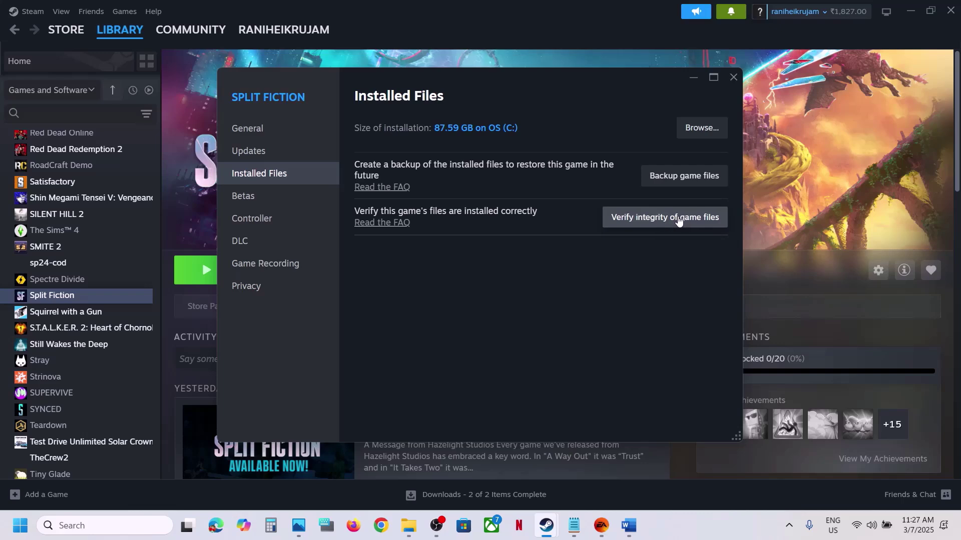
{"action": "left_click", "coordinate": [735, 78]}
Switch to the EA app and view the Repair option for The Sims 4 in the library, then dismiss the options.
{"action": "left_click", "coordinate": [607, 534]}
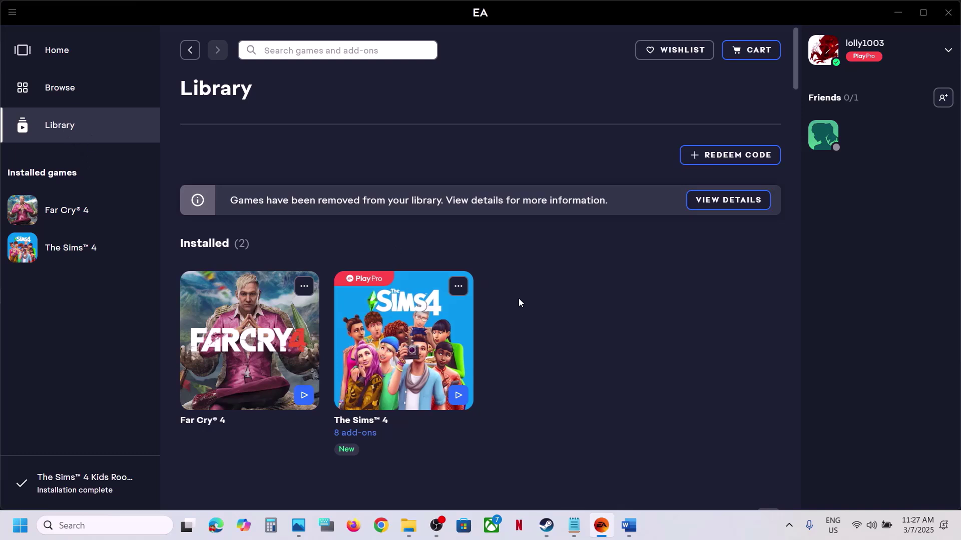
{"action": "left_click", "coordinate": [460, 282]}
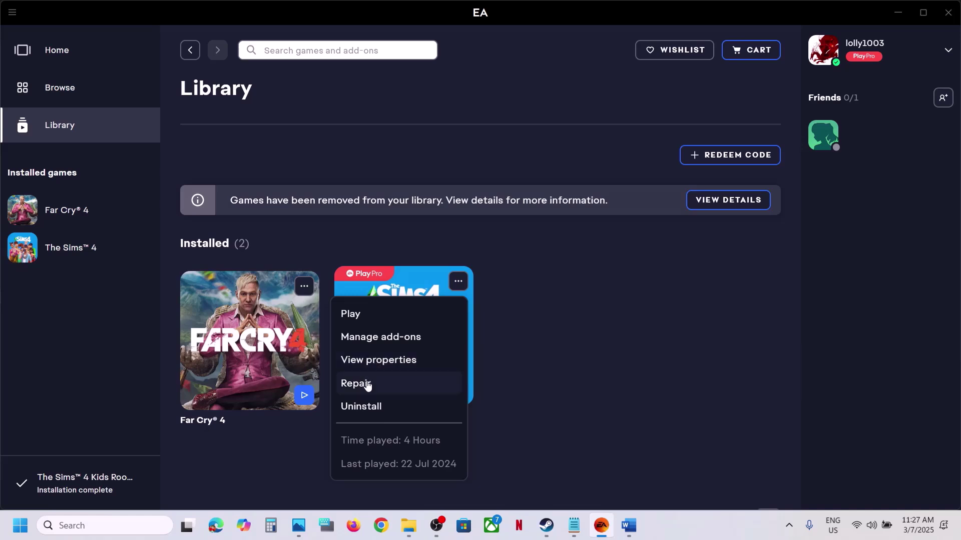
{"action": "left_click", "coordinate": [534, 358]}
Return to the Word notes and highlight the Step 7 text "Delete the settings file".
{"action": "left_click", "coordinate": [542, 528]}
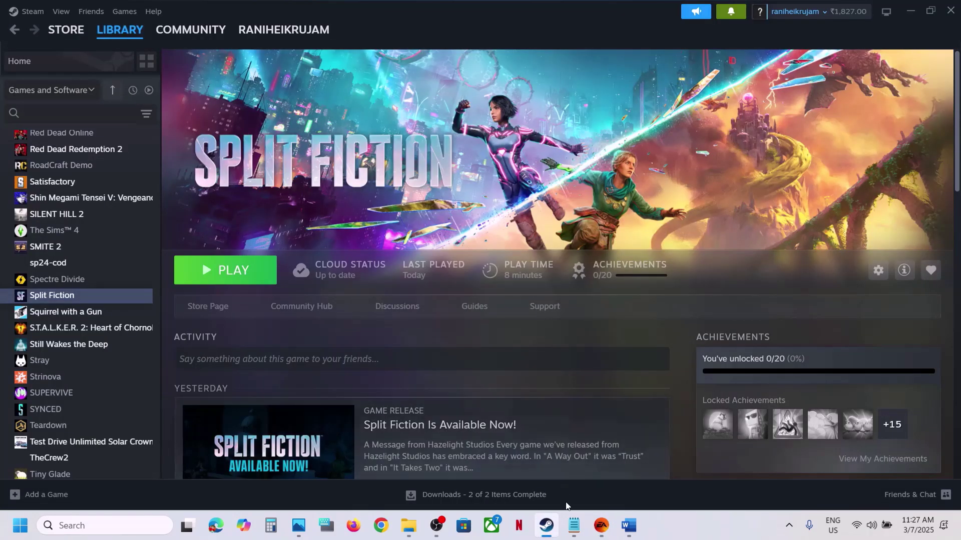
{"action": "left_click", "coordinate": [628, 529]}
{"action": "scroll", "coordinate": [402, 356], "scroll_direction": "down", "scroll_amount": 2}
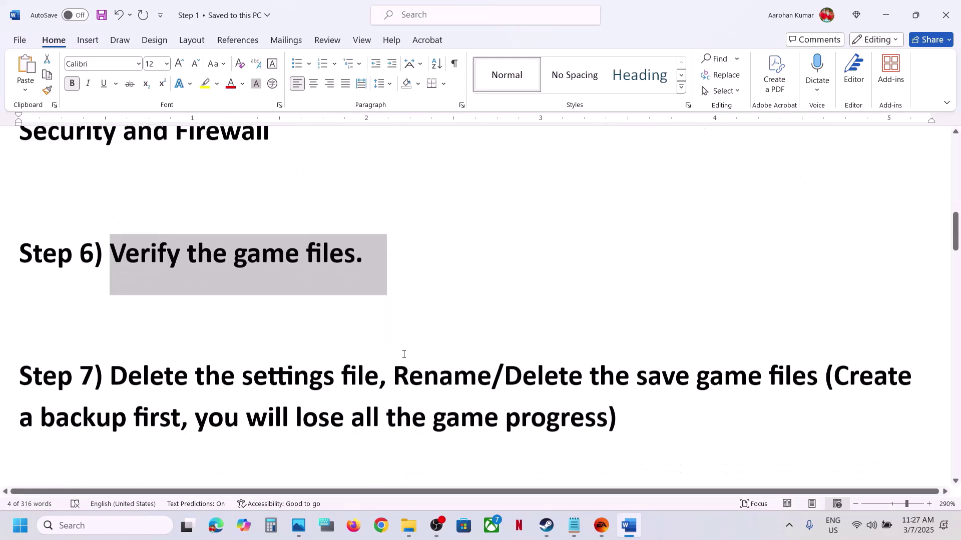
{"action": "left_click_drag", "start_coordinate": [124, 373], "coordinate": [373, 376]}
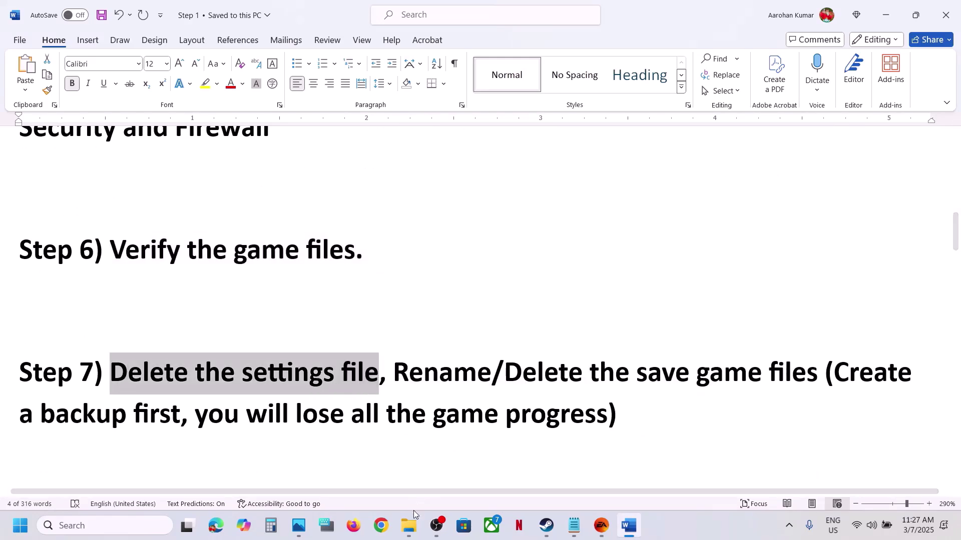
Switch to File Explorer and open the user's profile folder inside Users on the OS (C:) drive.
{"action": "left_click", "coordinate": [409, 529]}
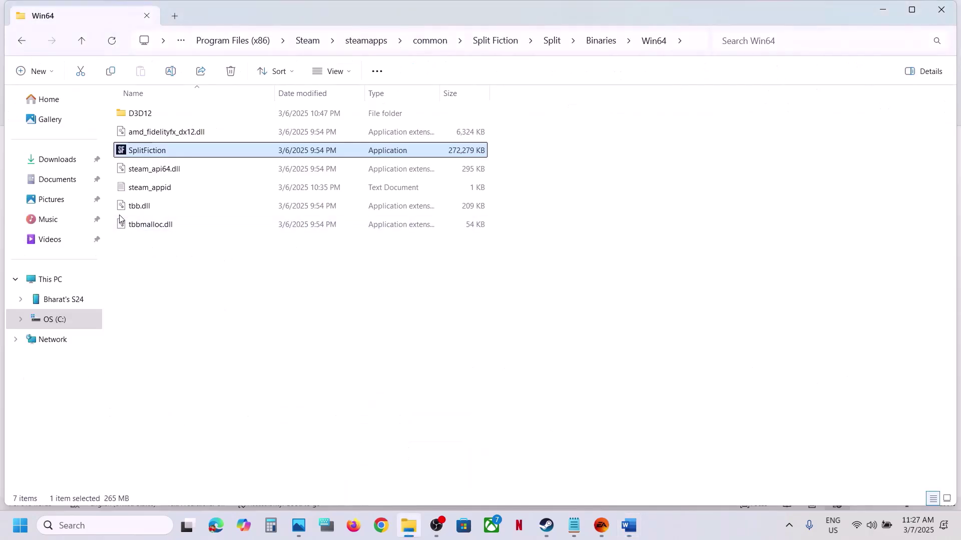
{"action": "left_click", "coordinate": [64, 277]}
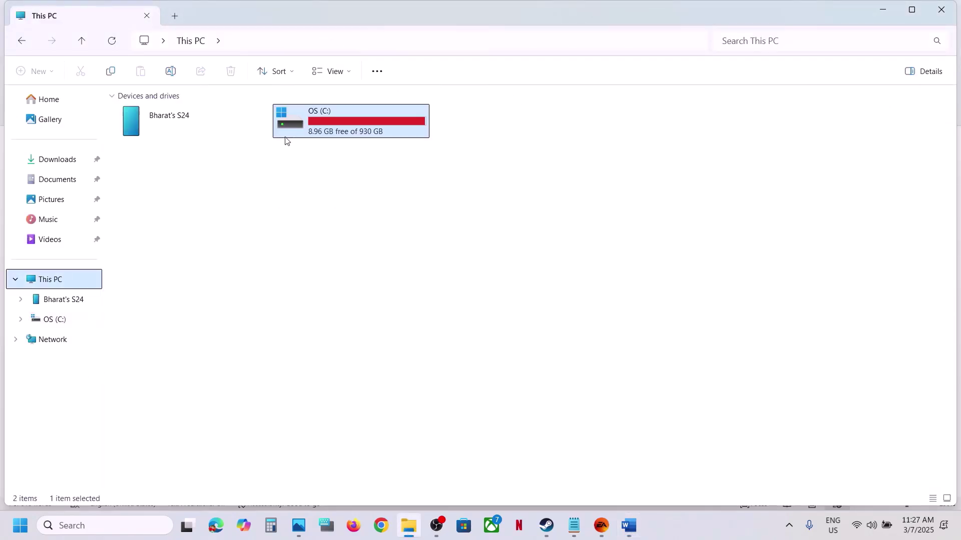
{"action": "double_click", "coordinate": [285, 141]}
{"action": "scroll", "coordinate": [165, 358], "scroll_direction": "down", "scroll_amount": 3}
{"action": "left_click", "coordinate": [139, 334]}
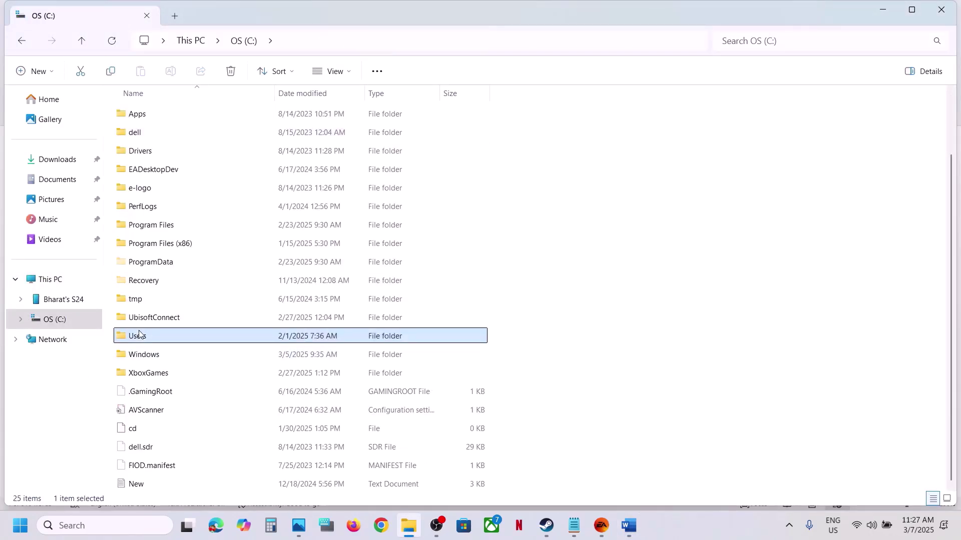
{"action": "double_click", "coordinate": [171, 336]}
{"action": "double_click", "coordinate": [172, 118]}
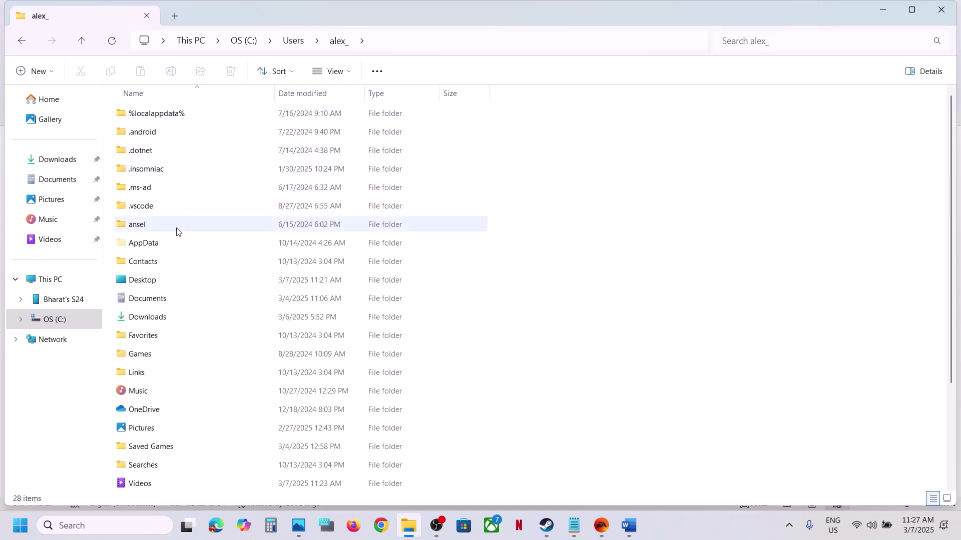
Select the AppData folder and check the Hidden items display option.
{"action": "left_click", "coordinate": [175, 245]}
{"action": "left_click", "coordinate": [350, 73]}
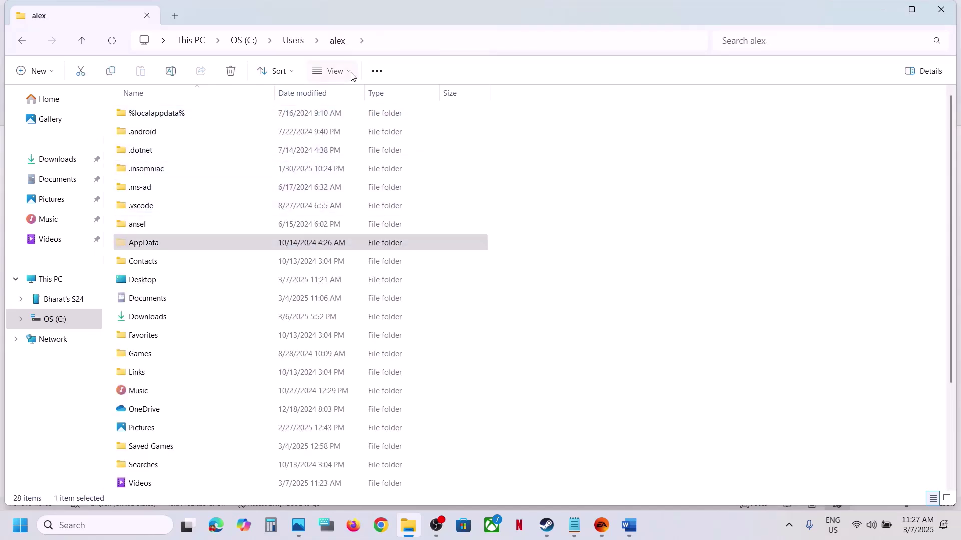
{"action": "mouse_move", "coordinate": [348, 310]}
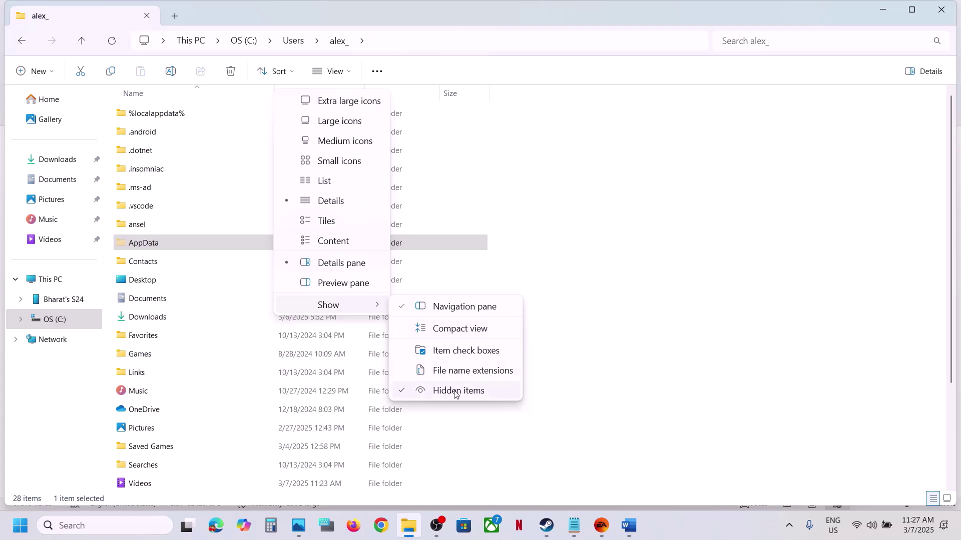
Open the SplitFiction folder inside AppData\Local.
{"action": "double_click", "coordinate": [154, 247]}
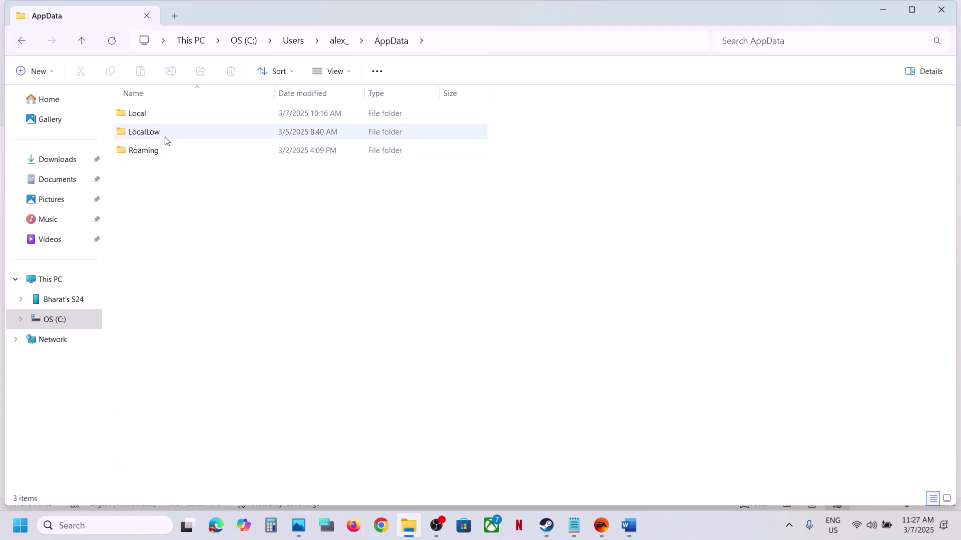
{"action": "left_click", "coordinate": [147, 114]}
{"action": "double_click", "coordinate": [148, 114]}
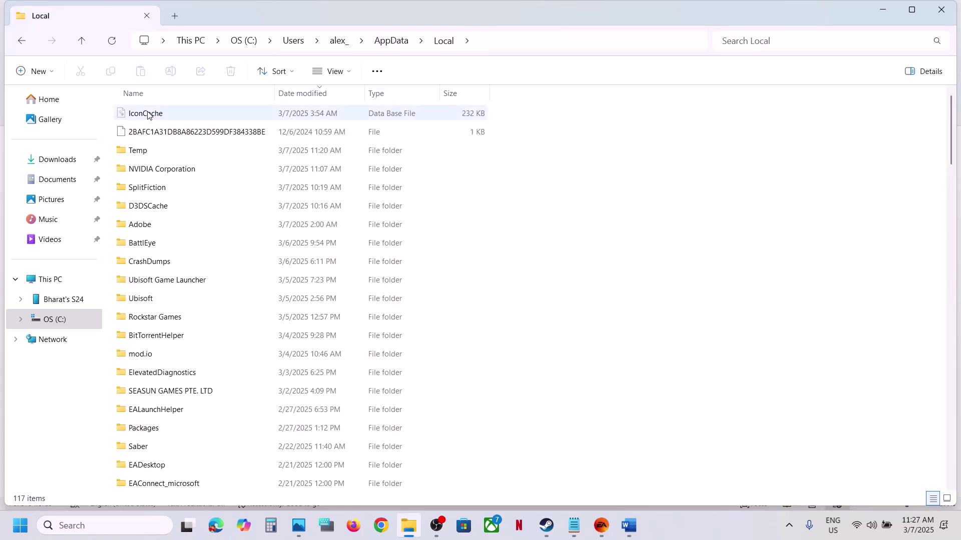
{"action": "left_click", "coordinate": [162, 190]}
{"action": "double_click", "coordinate": [189, 189]}
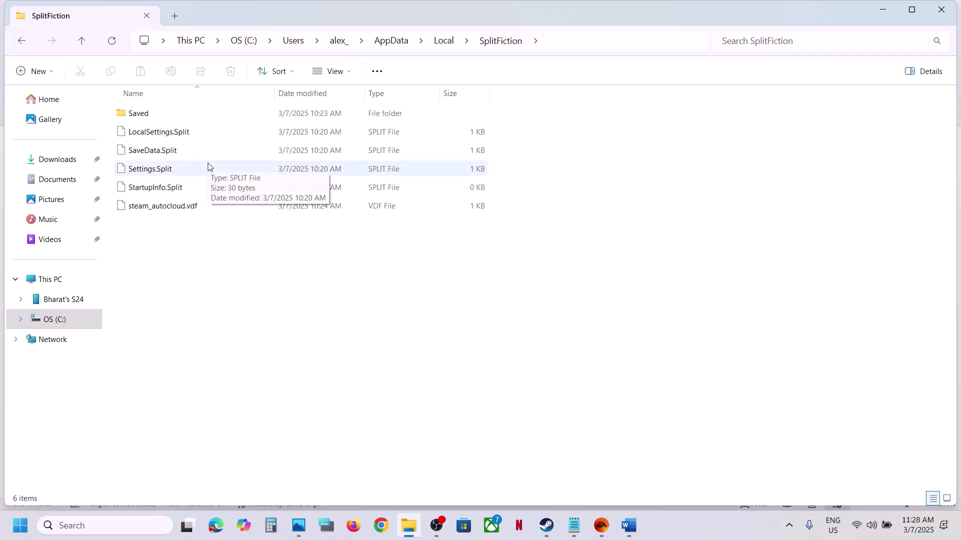
Back up LocalSettings.Split and Settings.Split by copying both files to the desktop, then return to the SplitFiction folder.
{"action": "left_click", "coordinate": [167, 136]}
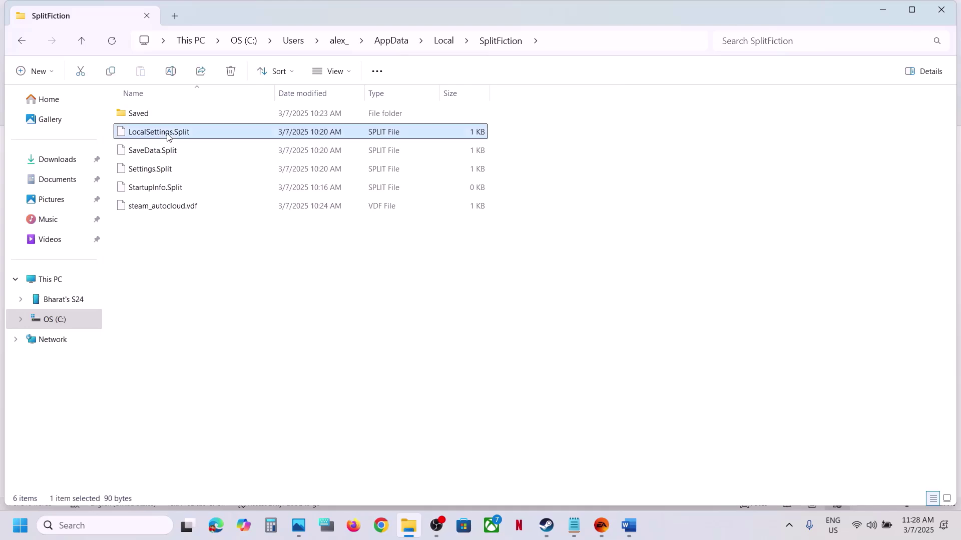
{"action": "left_click", "coordinate": [161, 172], "text": "ctrl"}
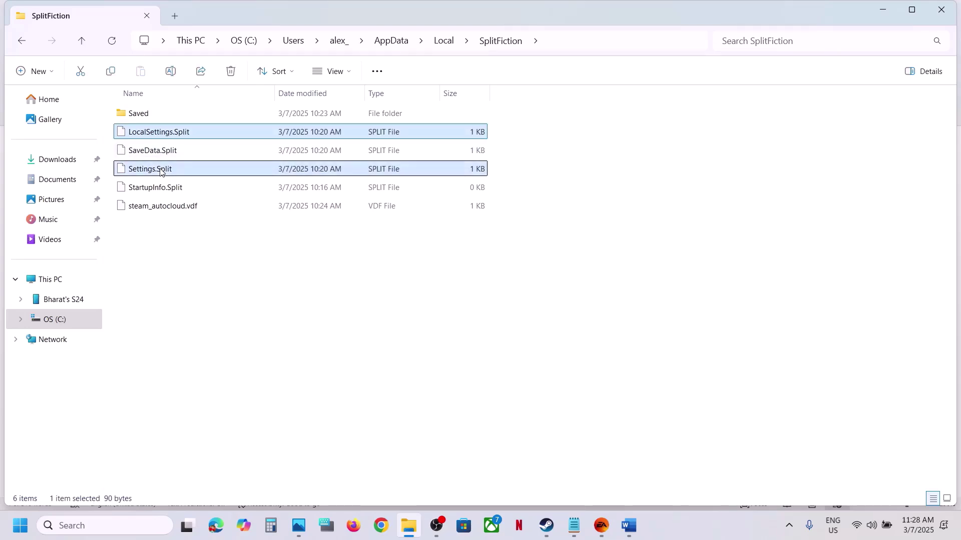
{"action": "right_click", "coordinate": [184, 173]}
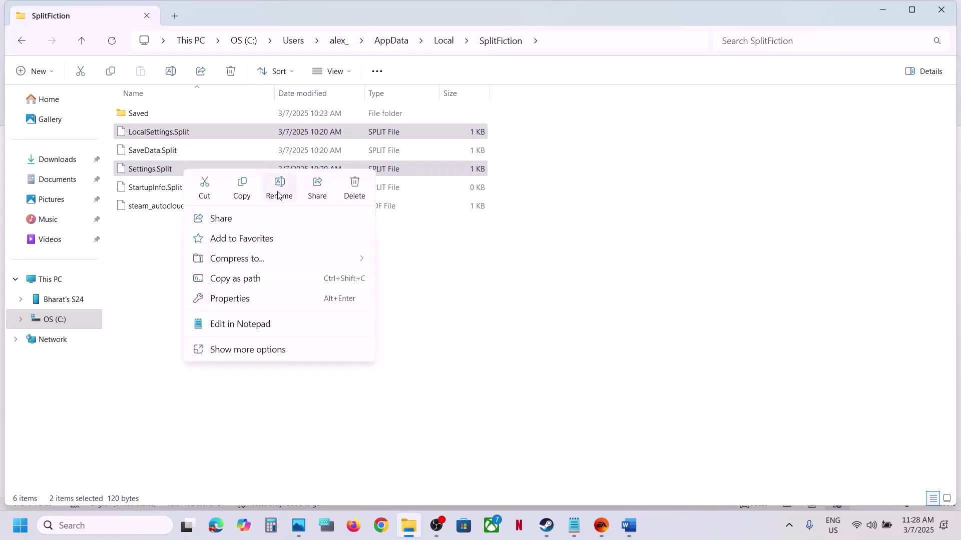
{"action": "left_click", "coordinate": [244, 189]}
{"action": "key", "text": "super+d"}
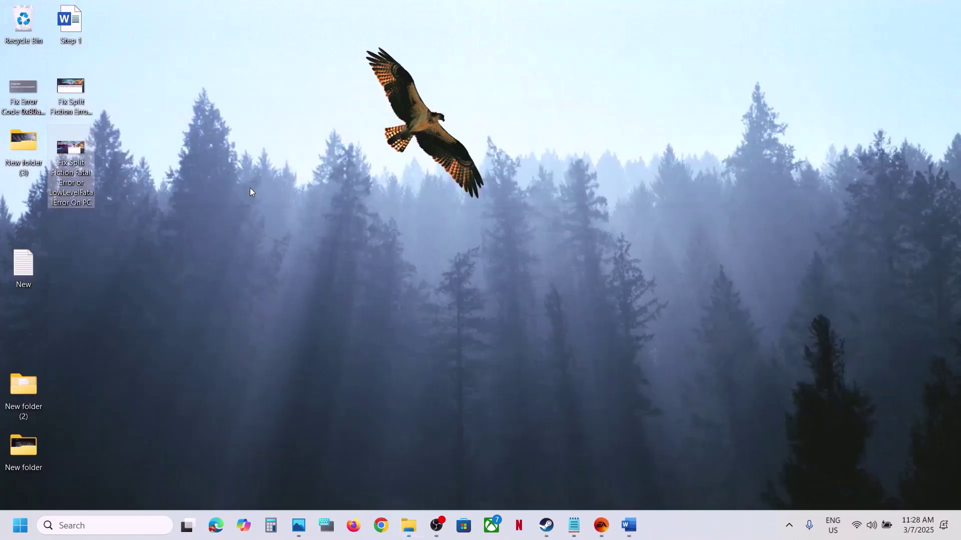
{"action": "key", "text": "ctrl+v"}
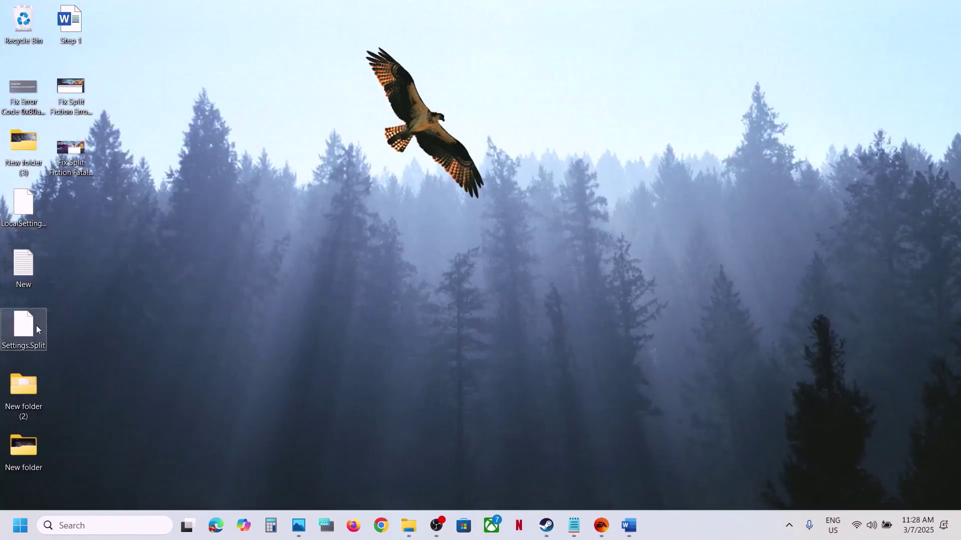
{"action": "key", "text": "super+d"}
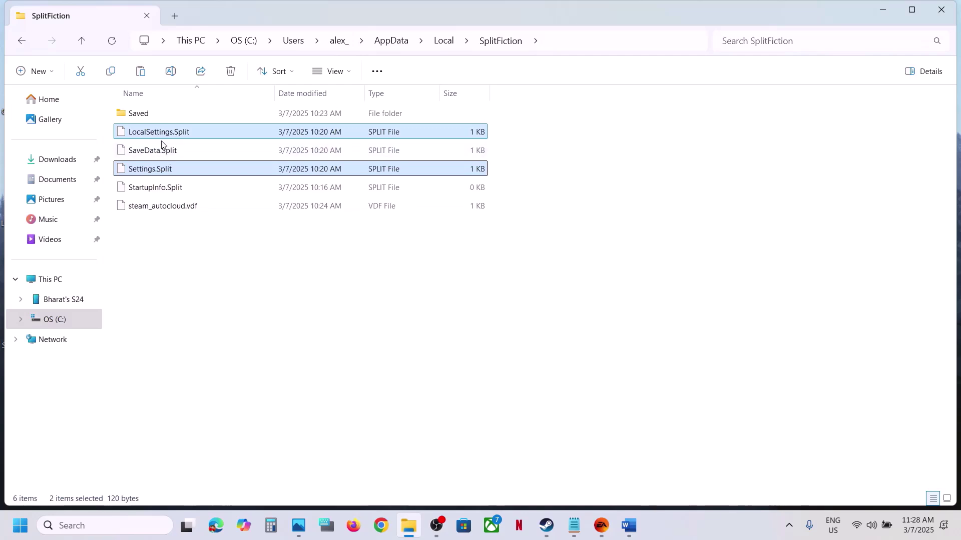
View the Delete option for the two selected settings files without applying it, then switch to Steam's Split Fiction page.
{"action": "right_click", "coordinate": [180, 131]}
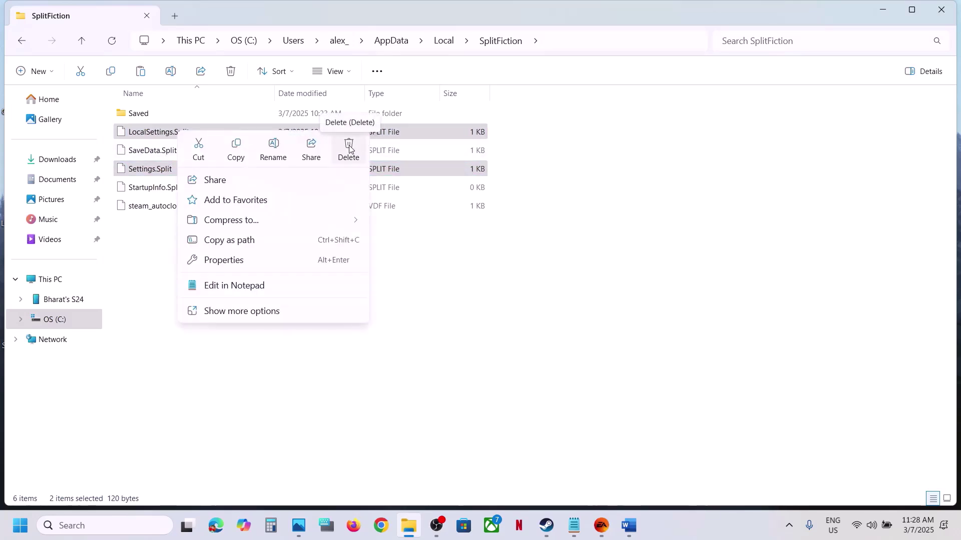
{"action": "left_click", "coordinate": [547, 525]}
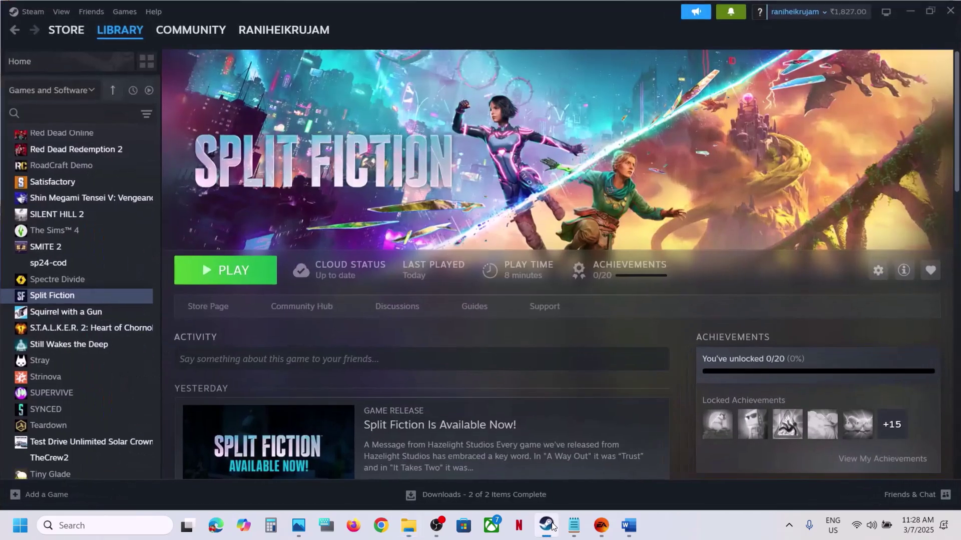
Return to the Word notes and highlight the Step 7 text on creating a backup first and losing all the game progress.
{"action": "left_click", "coordinate": [634, 529]}
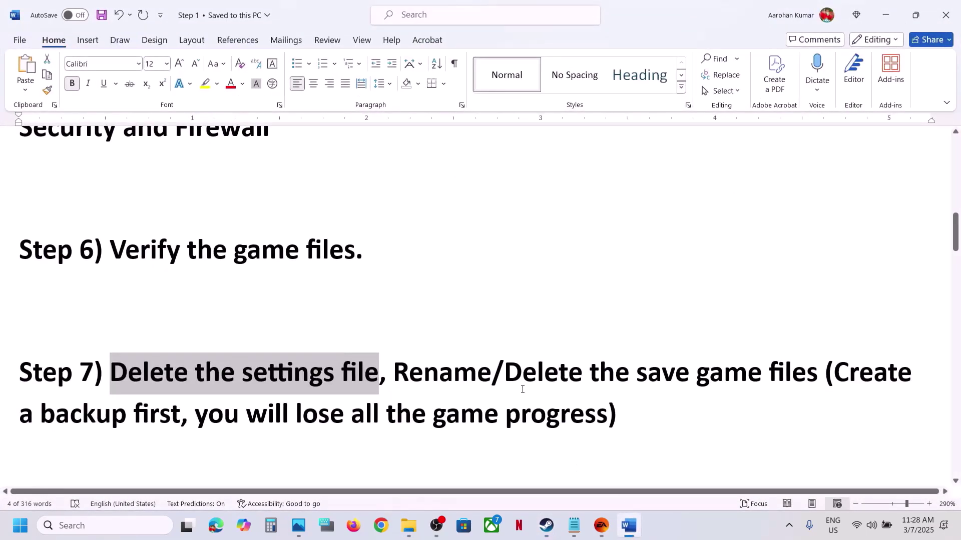
{"action": "left_click_drag", "start_coordinate": [398, 371], "coordinate": [194, 418]}
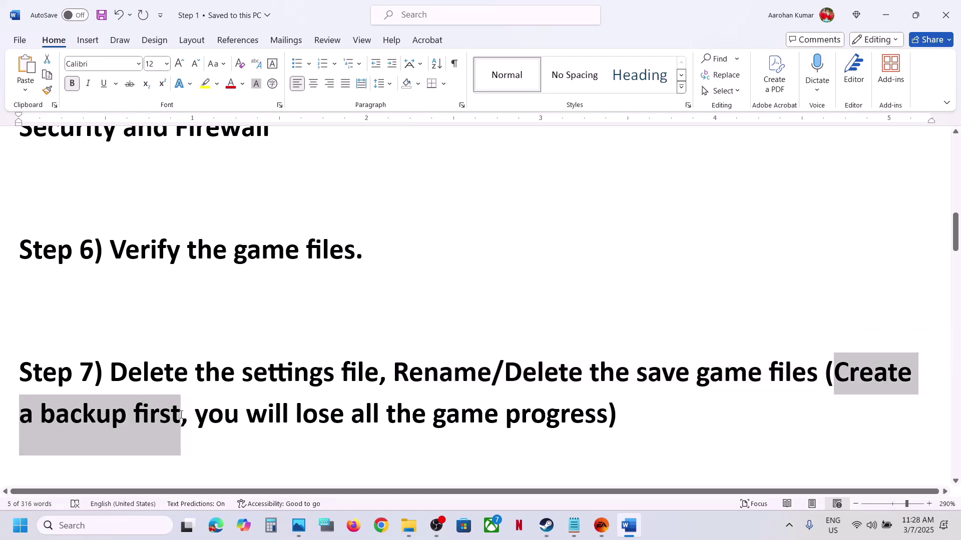
{"action": "left_click", "coordinate": [195, 418]}
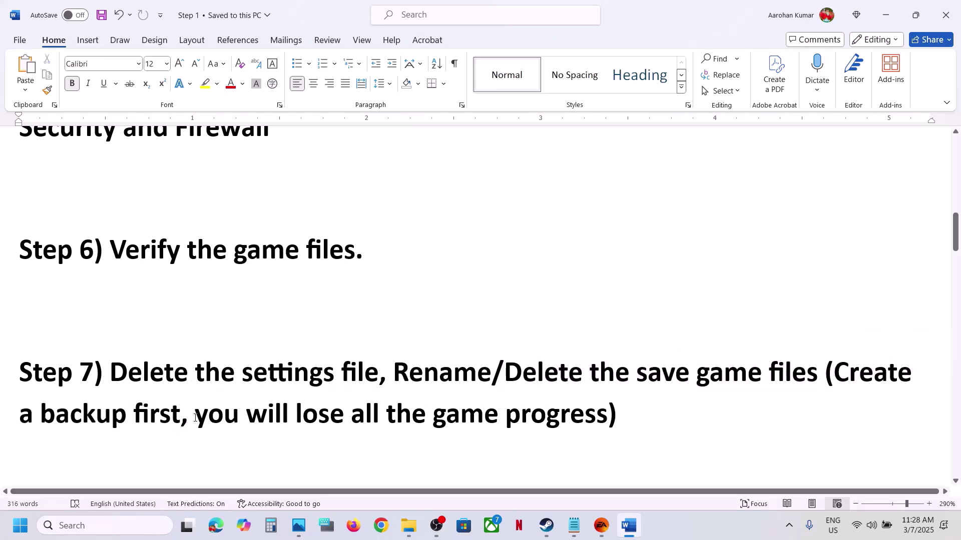
{"action": "left_click_drag", "start_coordinate": [195, 418], "coordinate": [576, 433]}
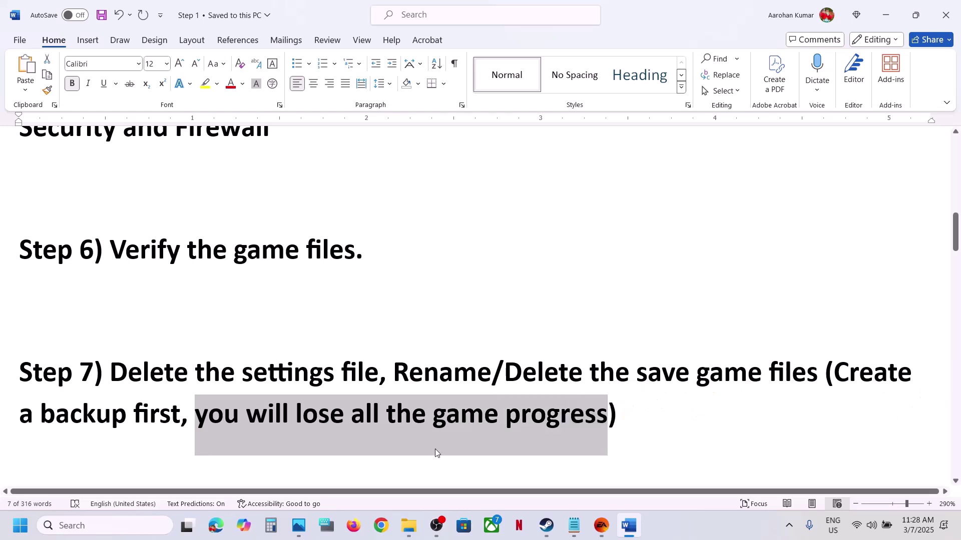
Switch to File Explorer, go up to the AppData\Local folder containing SplitFiction, and display its full path.
{"action": "left_click", "coordinate": [408, 525]}
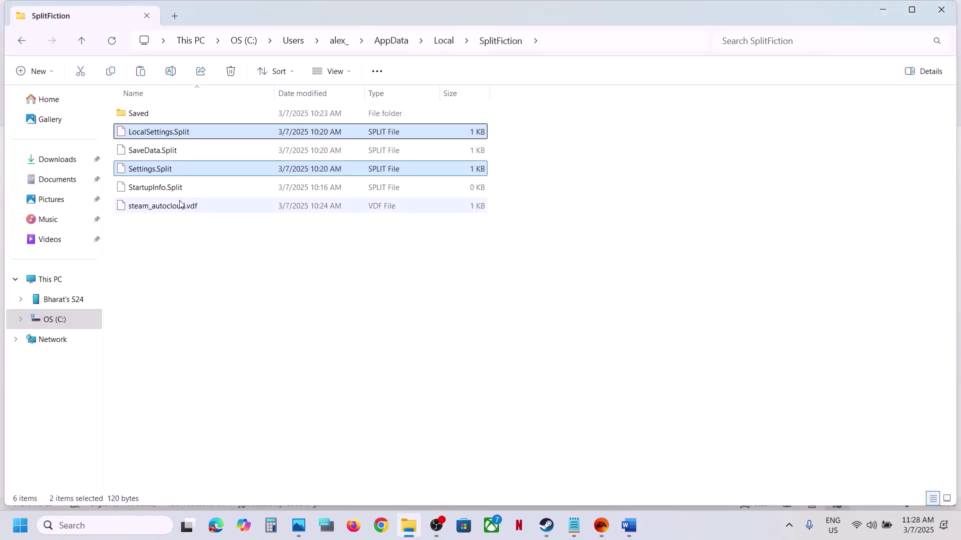
{"action": "left_click", "coordinate": [558, 48]}
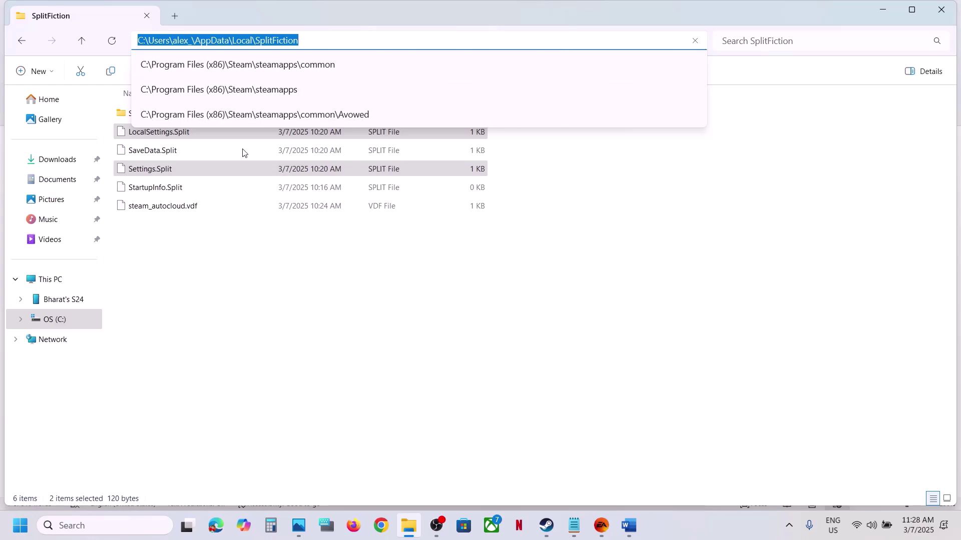
{"action": "left_click", "coordinate": [192, 235]}
{"action": "left_click", "coordinate": [85, 45]}
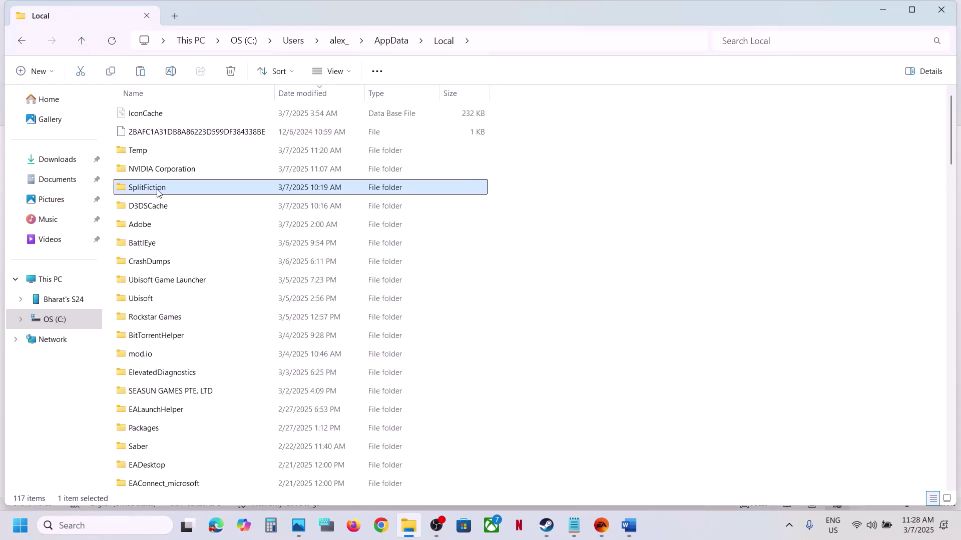
{"action": "left_click", "coordinate": [493, 42]}
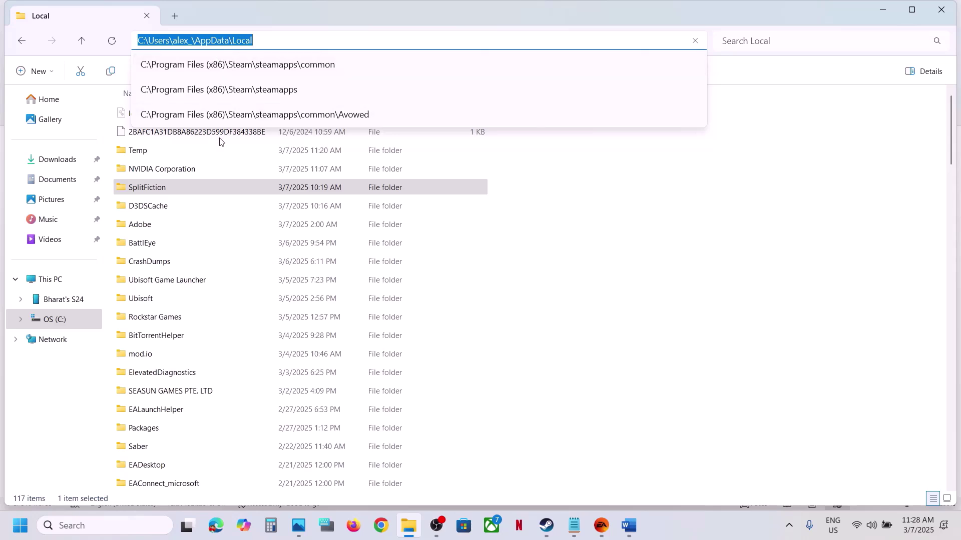
Back up the SplitFiction folder by copying it to the desktop, then return to the Local folder.
{"action": "right_click", "coordinate": [155, 191]}
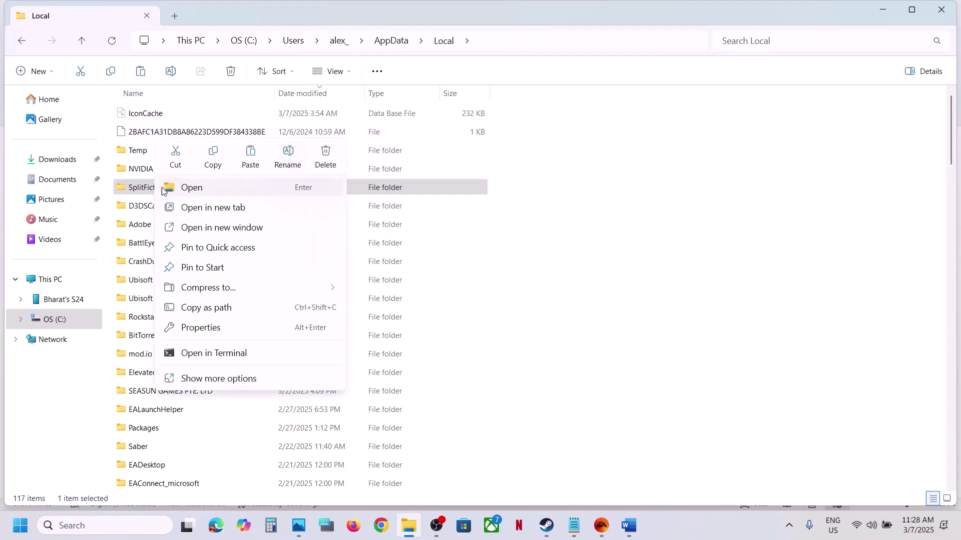
{"action": "left_click", "coordinate": [214, 159]}
{"action": "key", "text": "super+d"}
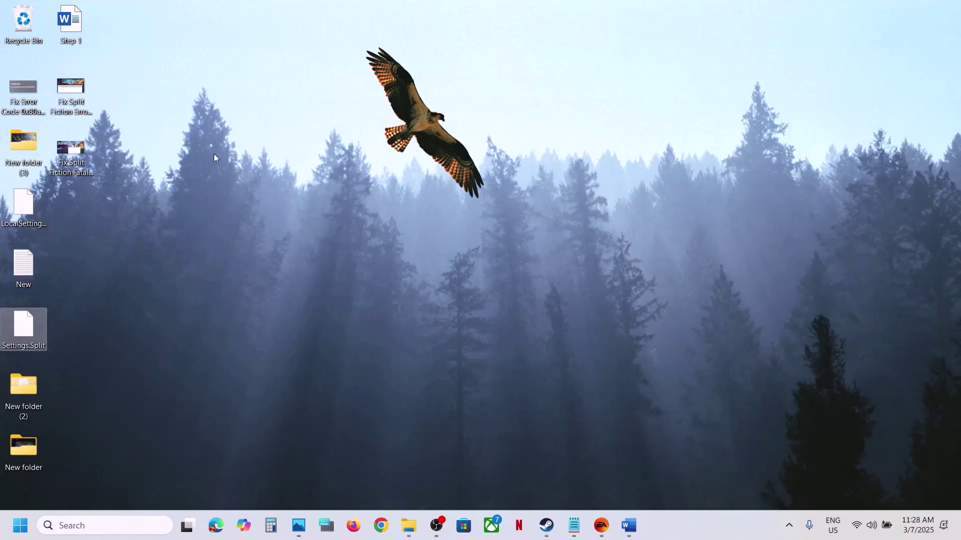
{"action": "key", "text": "ctrl+v"}
{"action": "left_click", "coordinate": [74, 213]}
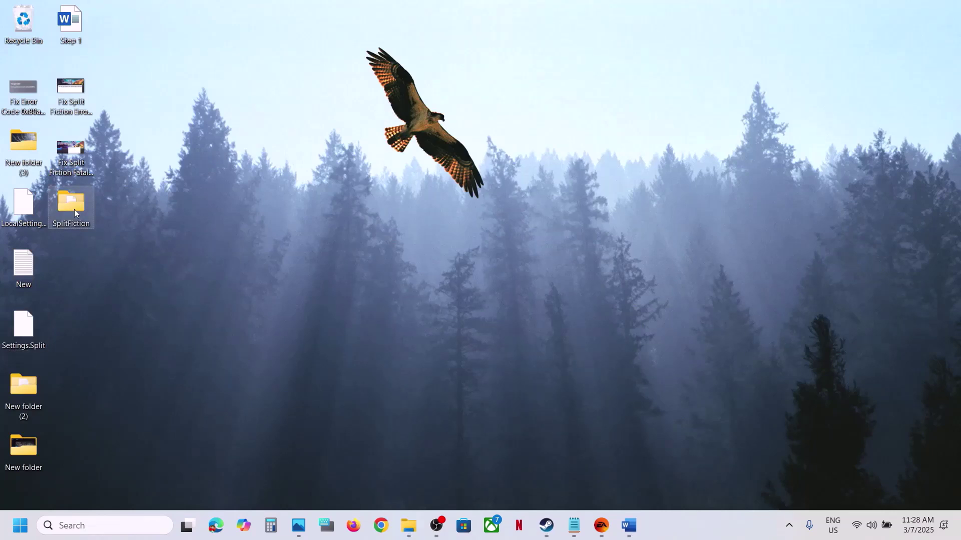
{"action": "key", "text": "super+d"}
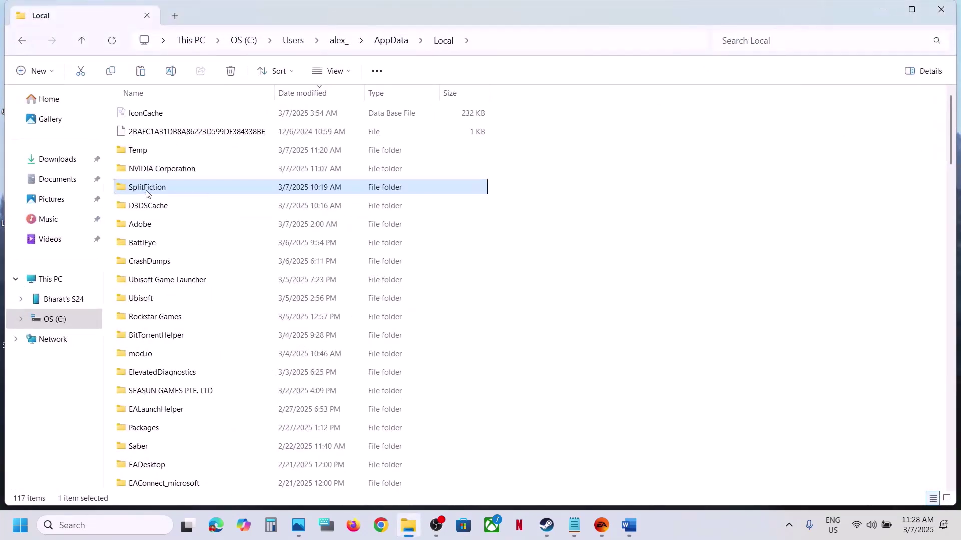
Rename the SplitFiction folder in AppData\Local to SplitFiction.old.
{"action": "right_click", "coordinate": [145, 194]}
{"action": "left_click", "coordinate": [279, 155]}
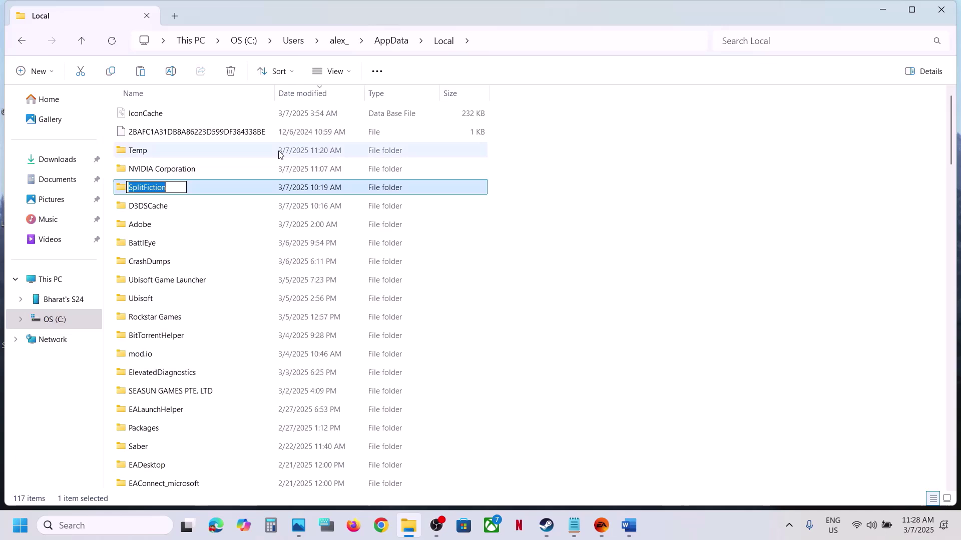
{"action": "left_click", "coordinate": [174, 188]}
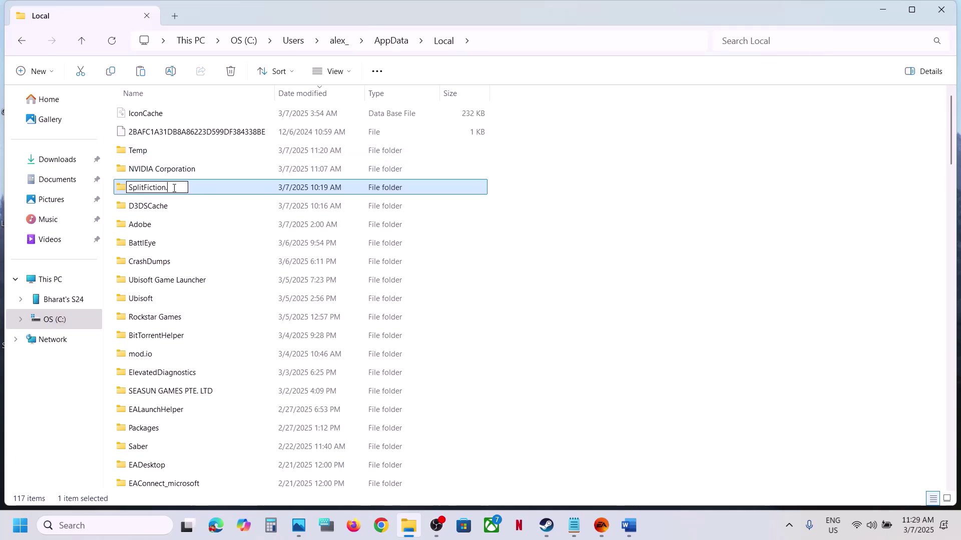
{"action": "left_click", "coordinate": [574, 313]}
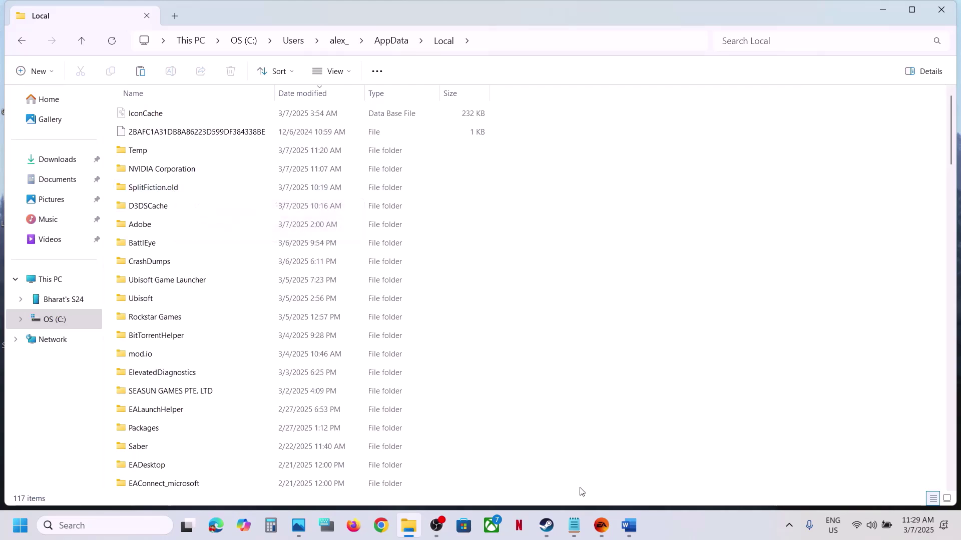
Return to the Word notes and copy the Step 8 link for installing the Visual C++ files.
{"action": "left_click", "coordinate": [547, 527]}
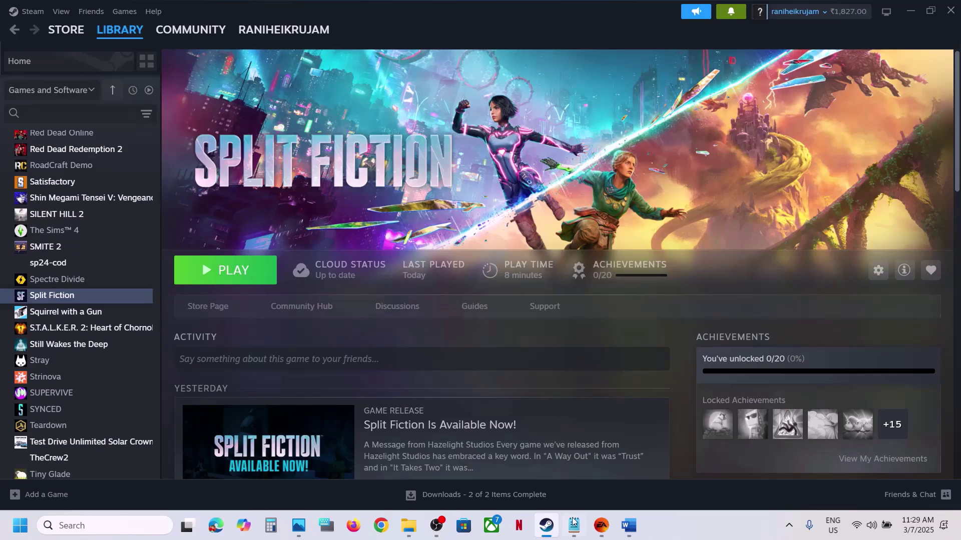
{"action": "left_click", "coordinate": [628, 525]}
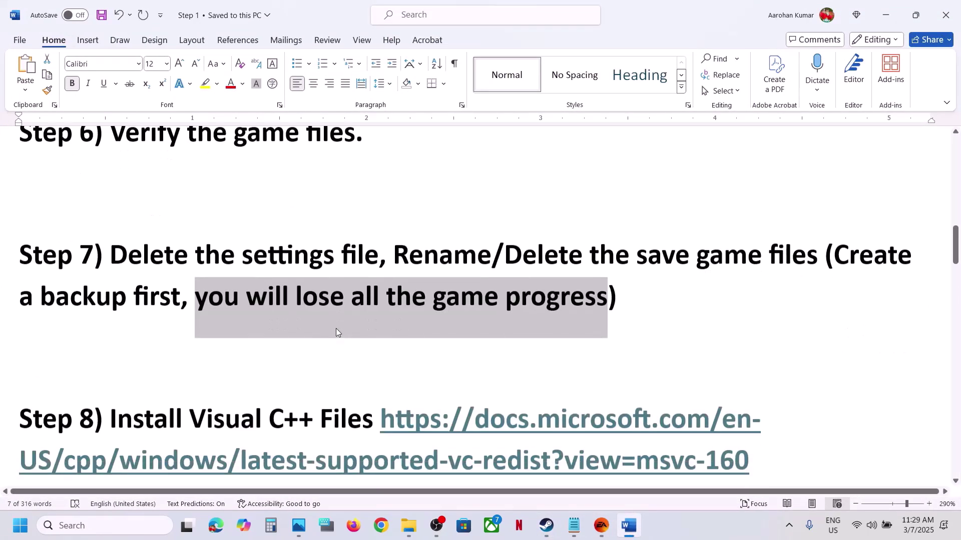
{"action": "scroll", "coordinate": [336, 332], "scroll_direction": "down", "scroll_amount": 3}
{"action": "left_click_drag", "start_coordinate": [750, 361], "coordinate": [637, 360]}
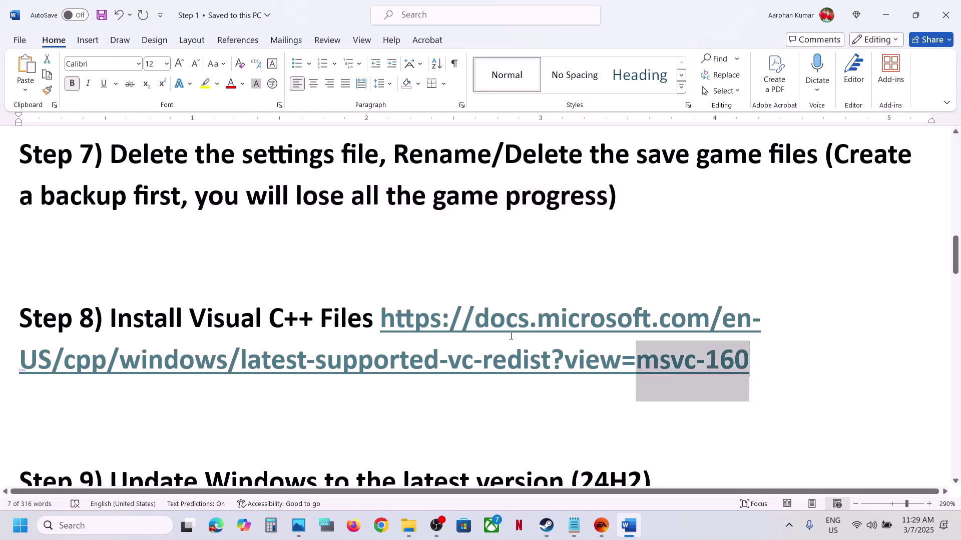
{"action": "left_click_drag", "start_coordinate": [511, 336], "coordinate": [386, 320]}
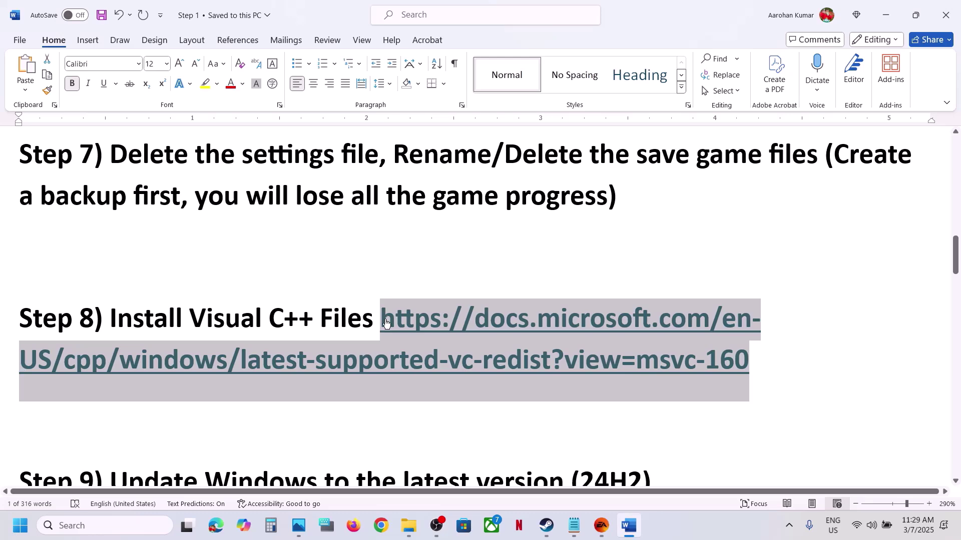
Open the copied Visual C++ link in Chrome and locate the latest Microsoft Visual C++ Redistributable download table.
{"action": "left_click", "coordinate": [381, 525]}
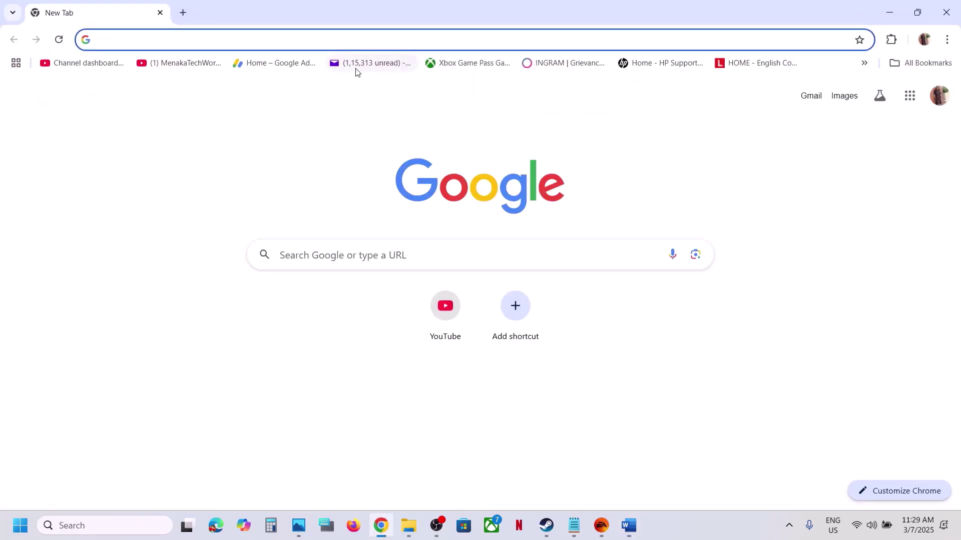
{"action": "key", "text": "ctrl+v"}
{"action": "key", "text": "Return"}
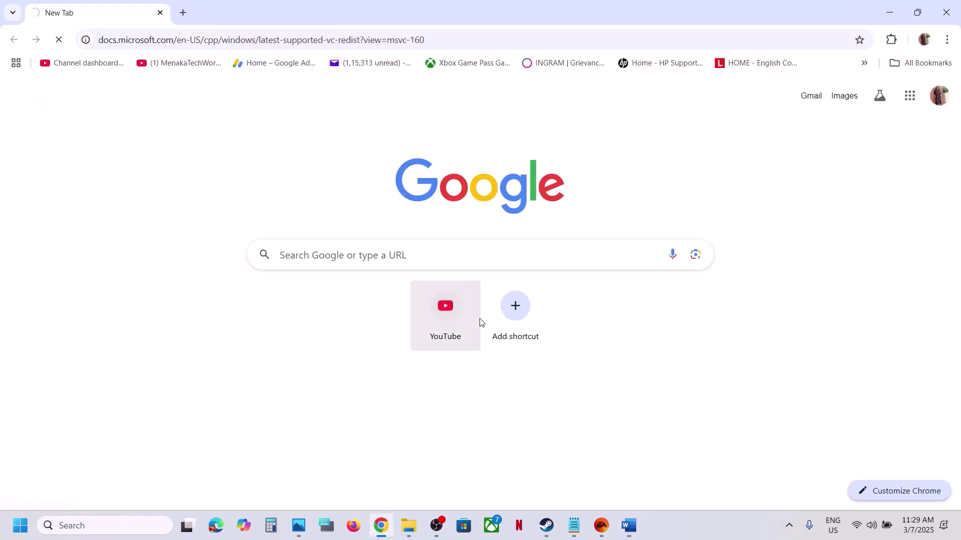
{"action": "scroll", "coordinate": [480, 322], "scroll_direction": "down", "scroll_amount": 5}
{"action": "scroll", "coordinate": [480, 322], "scroll_direction": "down", "scroll_amount": 3}
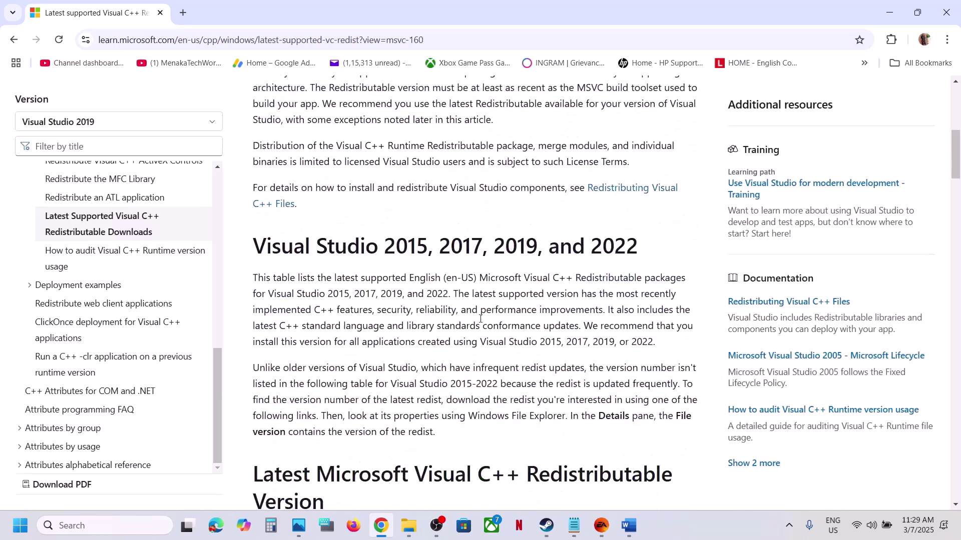
{"action": "left_click_drag", "start_coordinate": [416, 247], "coordinate": [615, 241]}
{"action": "scroll", "coordinate": [392, 340], "scroll_direction": "down", "scroll_amount": 6}
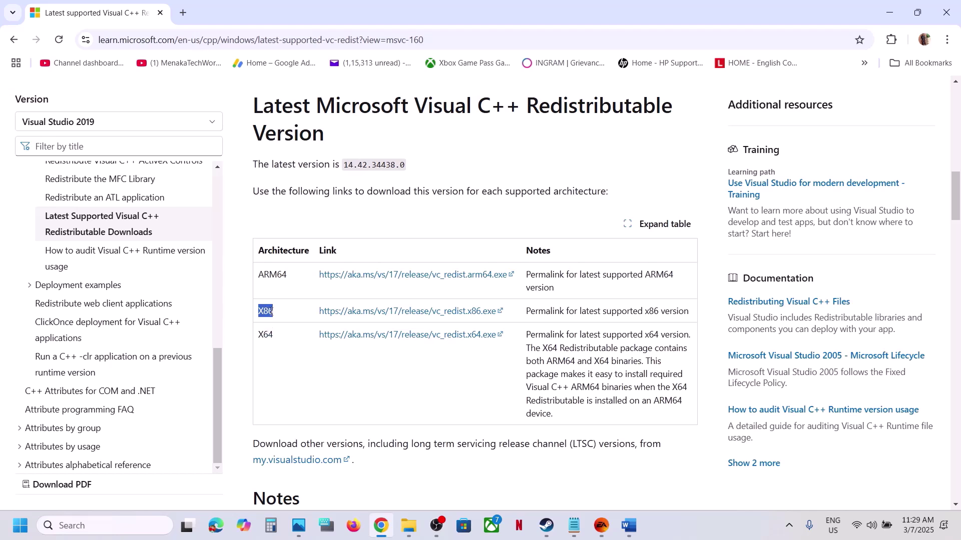
Download the X86 Visual C++ redistributable, launch its installer and start a repair.
{"action": "left_click", "coordinate": [449, 317]}
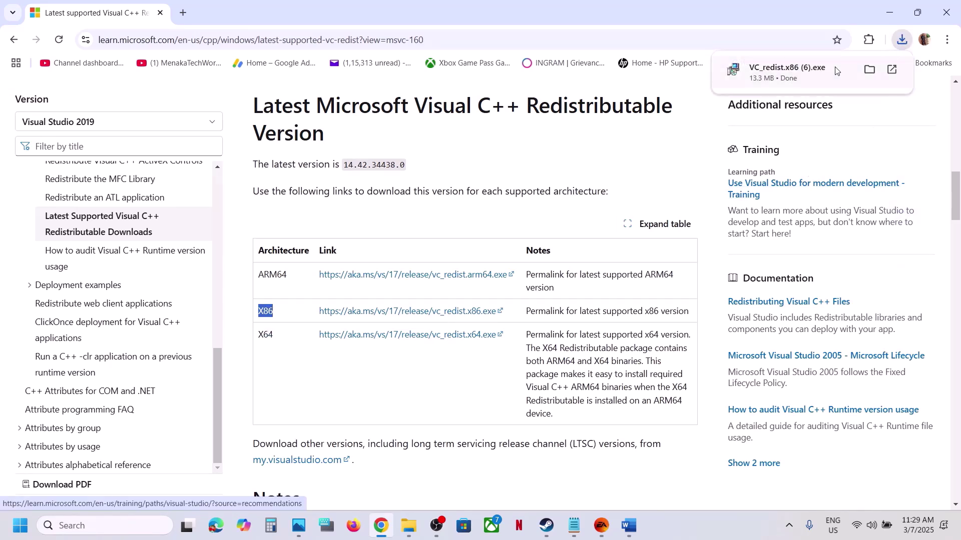
{"action": "left_click", "coordinate": [813, 76]}
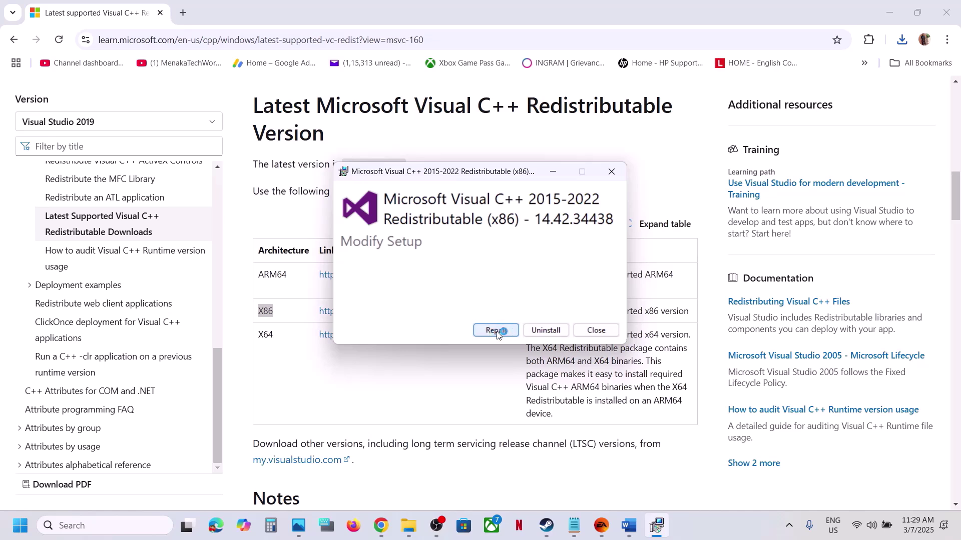
{"action": "left_click", "coordinate": [496, 331]}
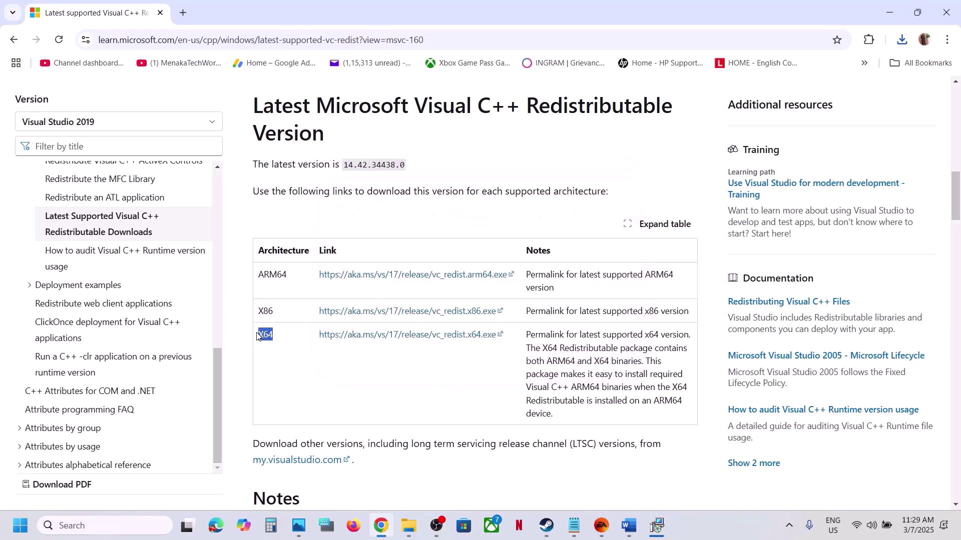
Download the X64 Visual C++ redistributable, launch its installer and start a repair.
{"action": "left_click", "coordinate": [422, 335]}
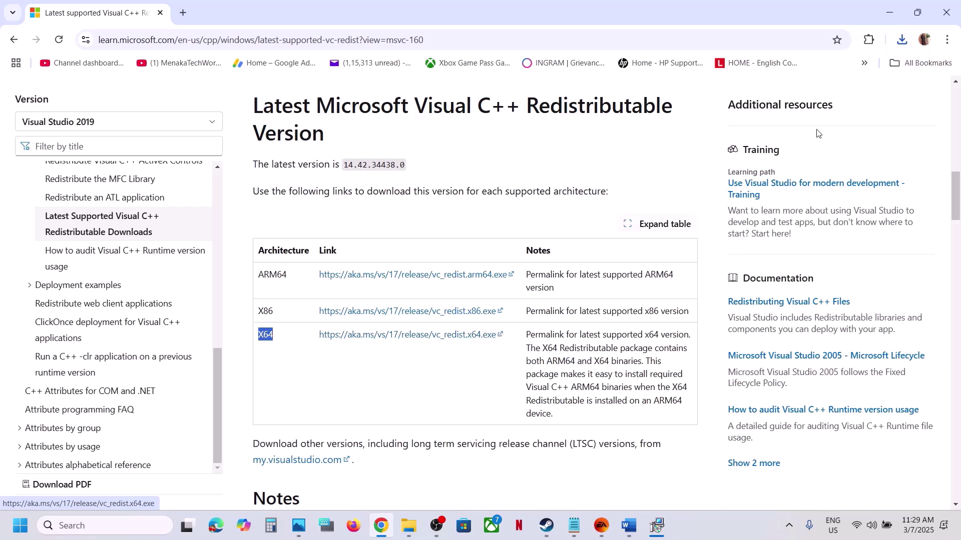
{"action": "left_click", "coordinate": [904, 40]}
{"action": "left_click", "coordinate": [781, 100]}
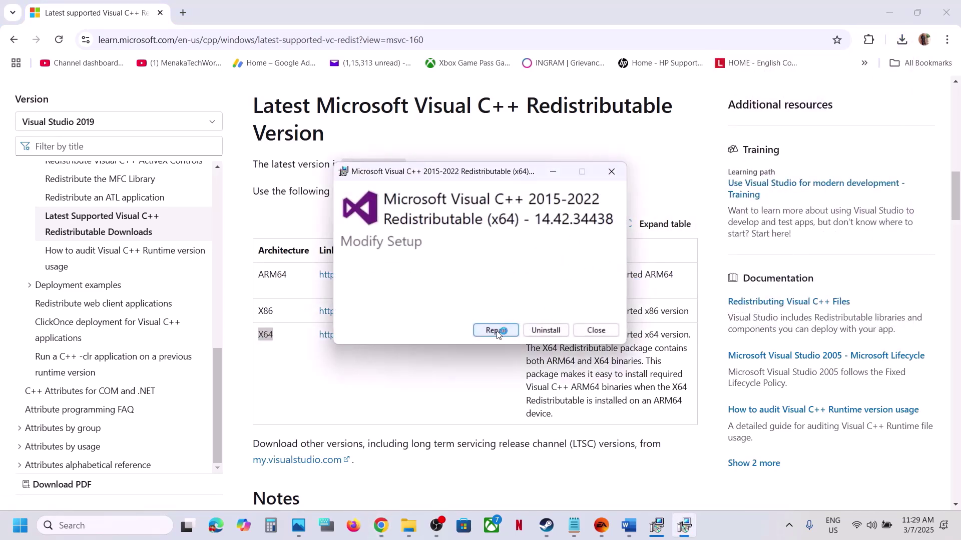
{"action": "left_click", "coordinate": [497, 332]}
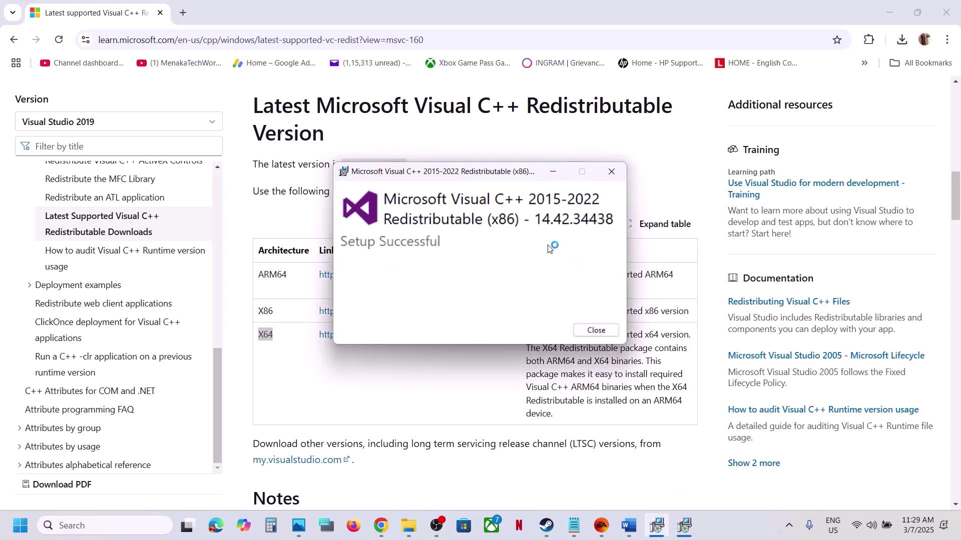
Move the x86 setup window aside and close both the x64 and x86 setup windows.
{"action": "left_click_drag", "start_coordinate": [509, 169], "coordinate": [787, 176]}
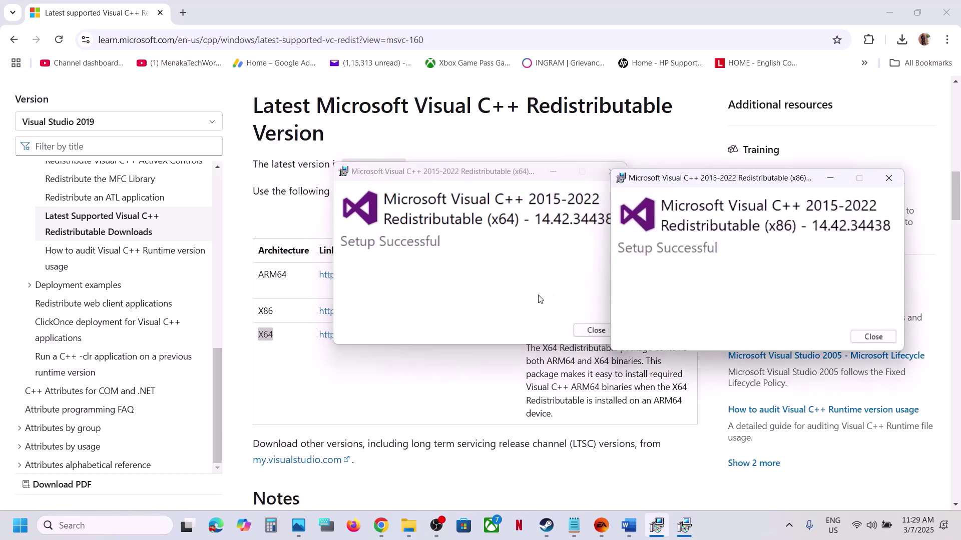
{"action": "left_click", "coordinate": [596, 331]}
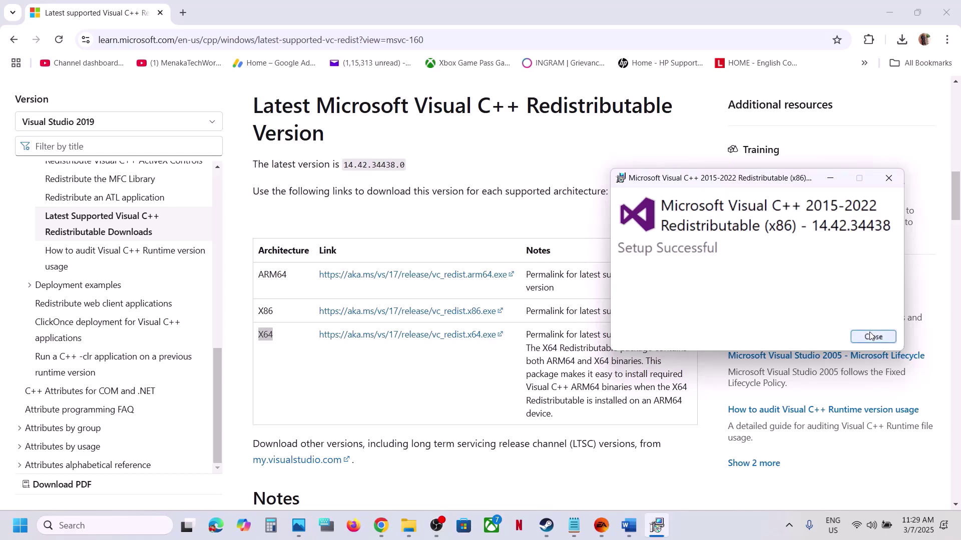
{"action": "left_click", "coordinate": [873, 336]}
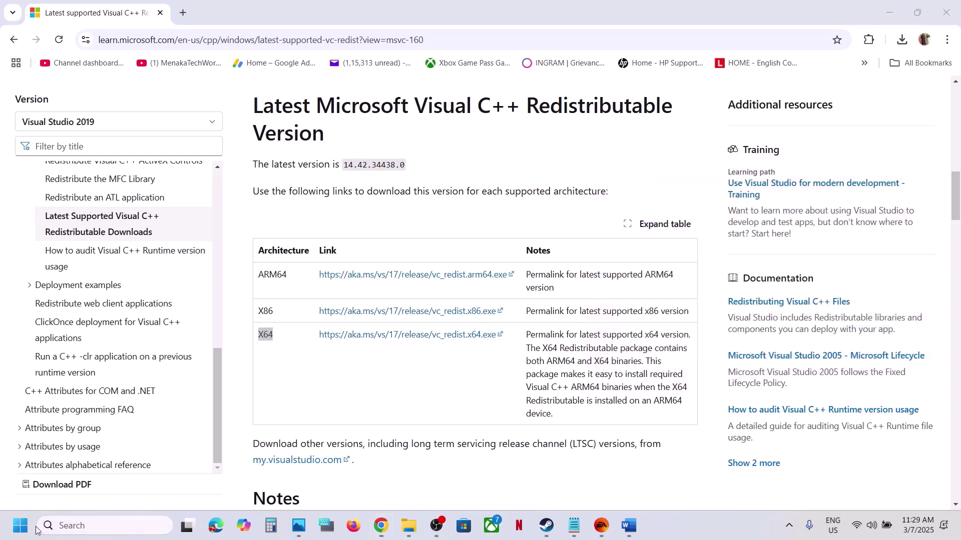
Display the Windows power options containing Restart, and dismiss them without restarting.
{"action": "left_click", "coordinate": [21, 525]}
{"action": "left_click", "coordinate": [371, 482]}
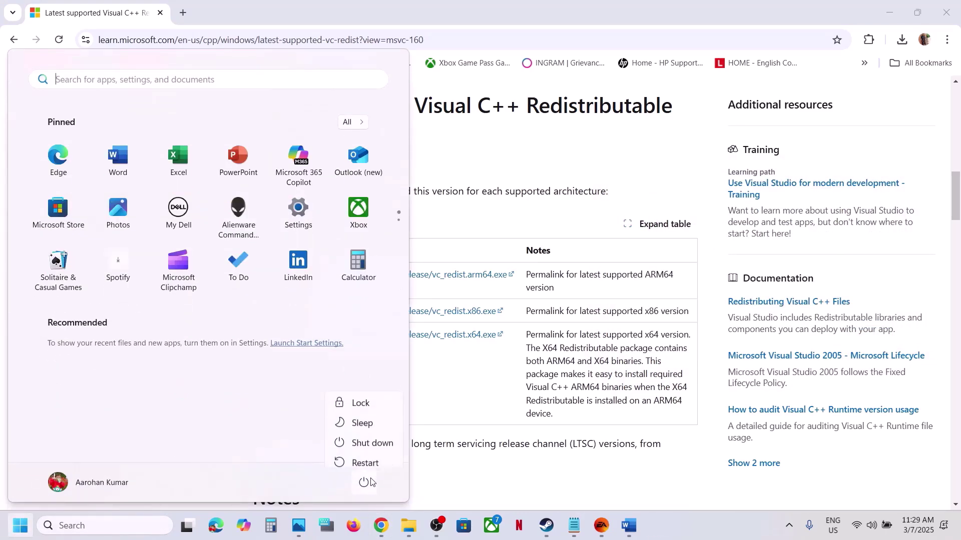
{"action": "left_click", "coordinate": [493, 476]}
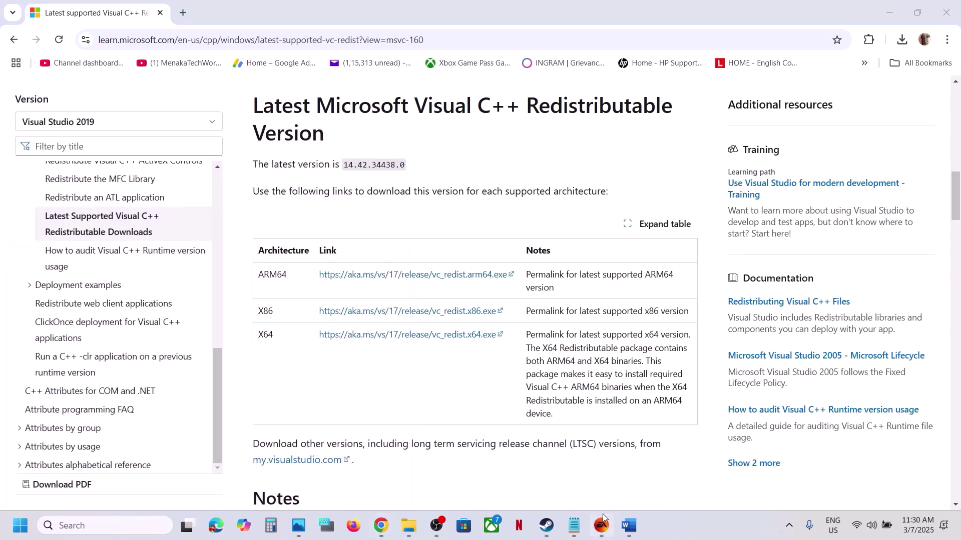
Return to the Word notes and highlight the Step 9 text on updating Windows to the latest version (24H2).
{"action": "left_click", "coordinate": [546, 525]}
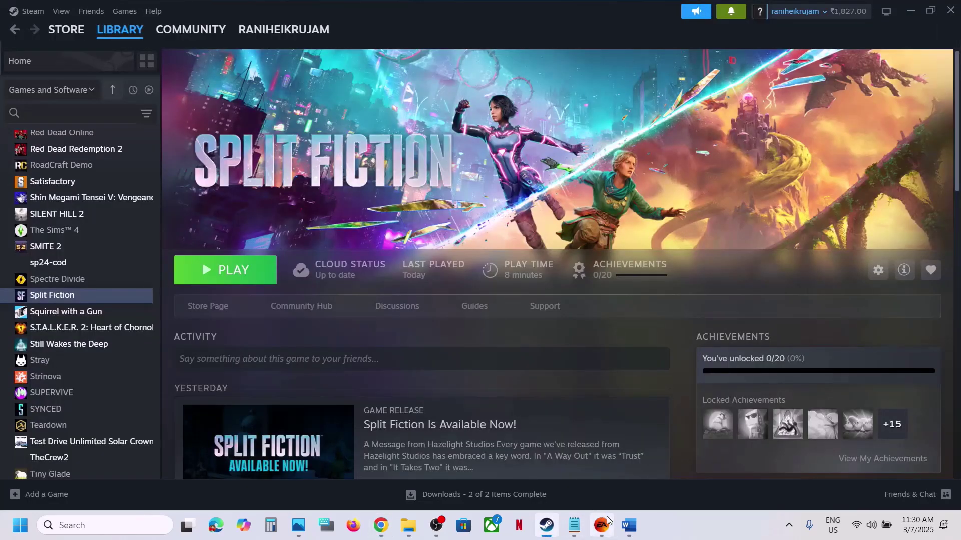
{"action": "left_click", "coordinate": [628, 525]}
{"action": "scroll", "coordinate": [379, 338], "scroll_direction": "down", "scroll_amount": 3}
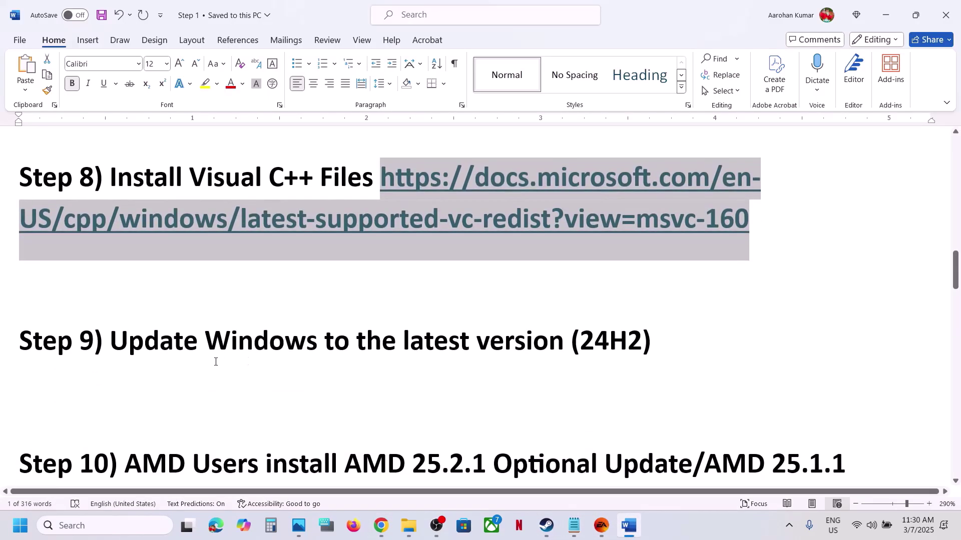
{"action": "left_click_drag", "start_coordinate": [292, 345], "coordinate": [601, 364]}
Open Windows Update in the Settings app and check for updates.
{"action": "key", "text": "super+i"}
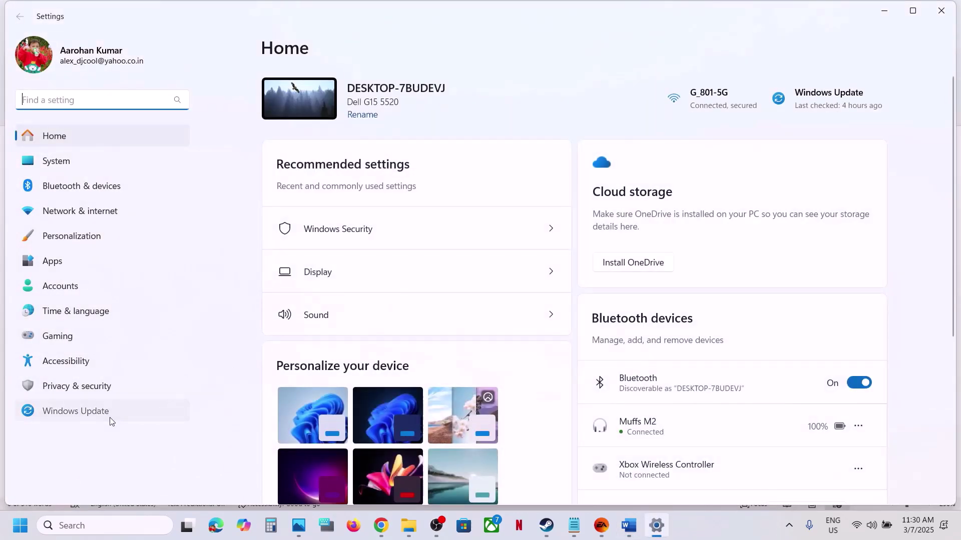
{"action": "left_click", "coordinate": [112, 421]}
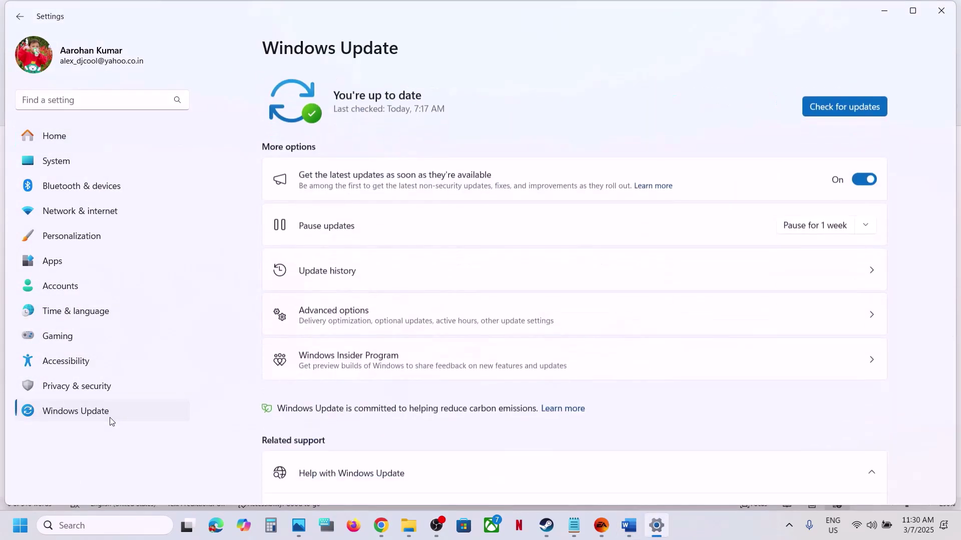
{"action": "left_click", "coordinate": [868, 114]}
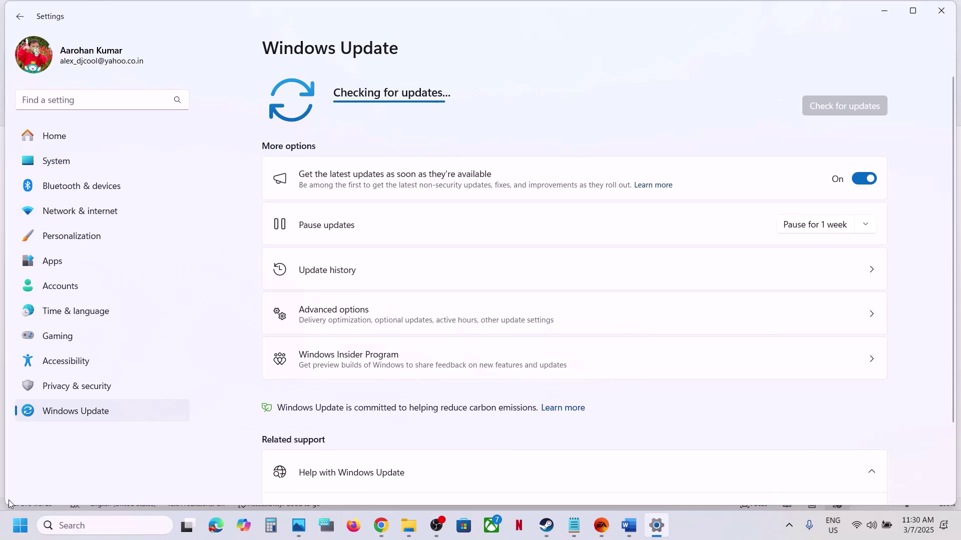
Point out the Restart power option for use after updating, and return to the Windows Update page without restarting.
{"action": "key", "text": "super"}
{"action": "left_click", "coordinate": [364, 484]}
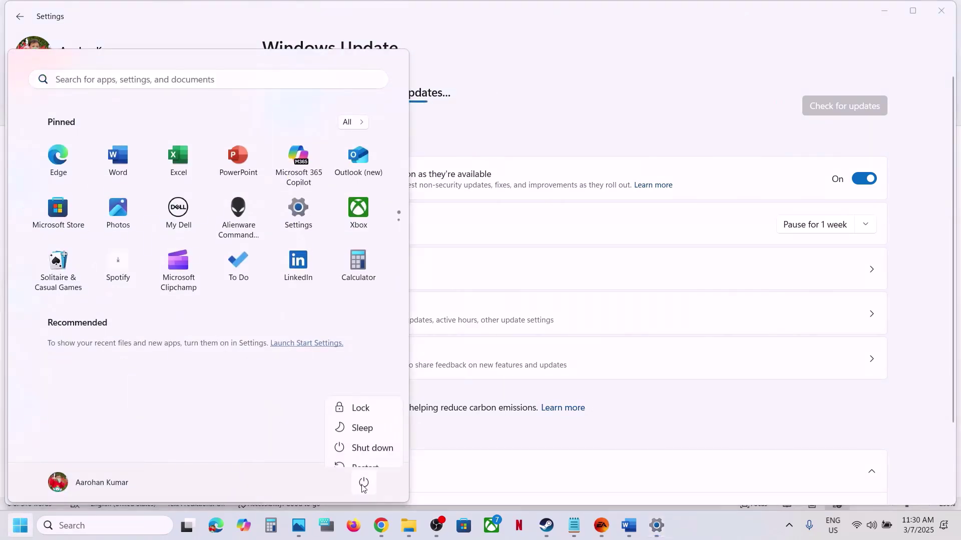
{"action": "left_click", "coordinate": [379, 460]}
{"action": "left_click", "coordinate": [541, 484]}
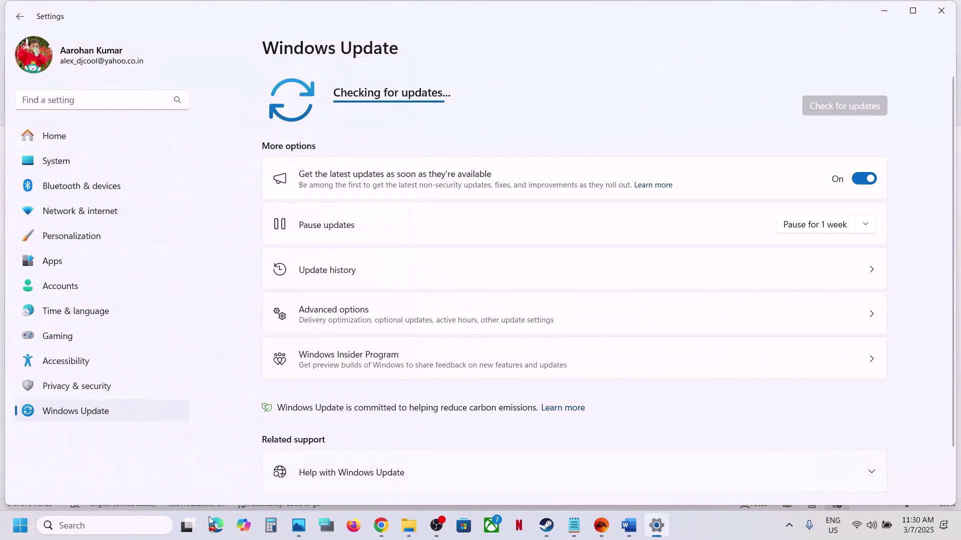
Run winver to view the installed Windows version, and close the About Windows dialog.
{"action": "left_click", "coordinate": [105, 526]}
{"action": "type", "text": "winv"}
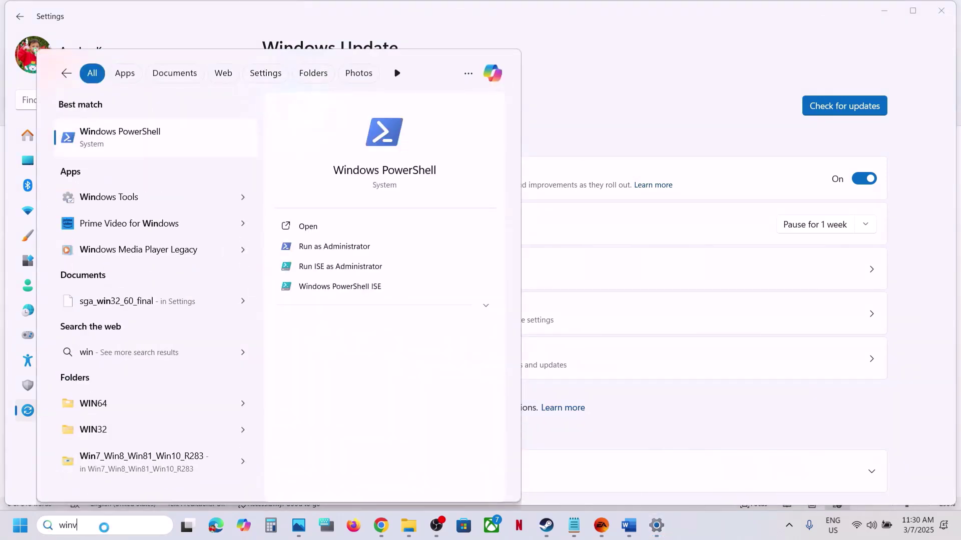
{"action": "type", "text": "er"}
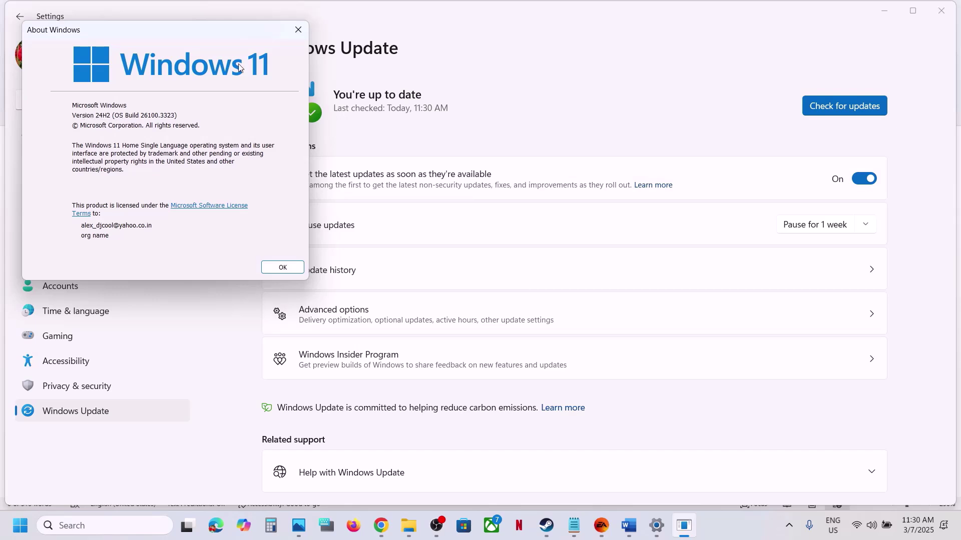
{"action": "left_click", "coordinate": [302, 33]}
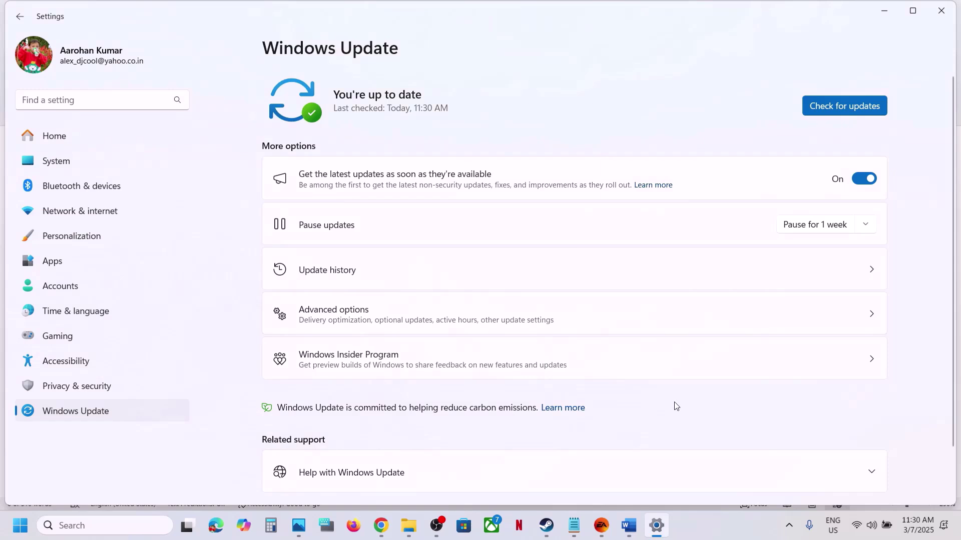
Return to the Word notes and copy "AMD 25.2.1 Optional Update" from Step 10.
{"action": "left_click", "coordinate": [629, 526]}
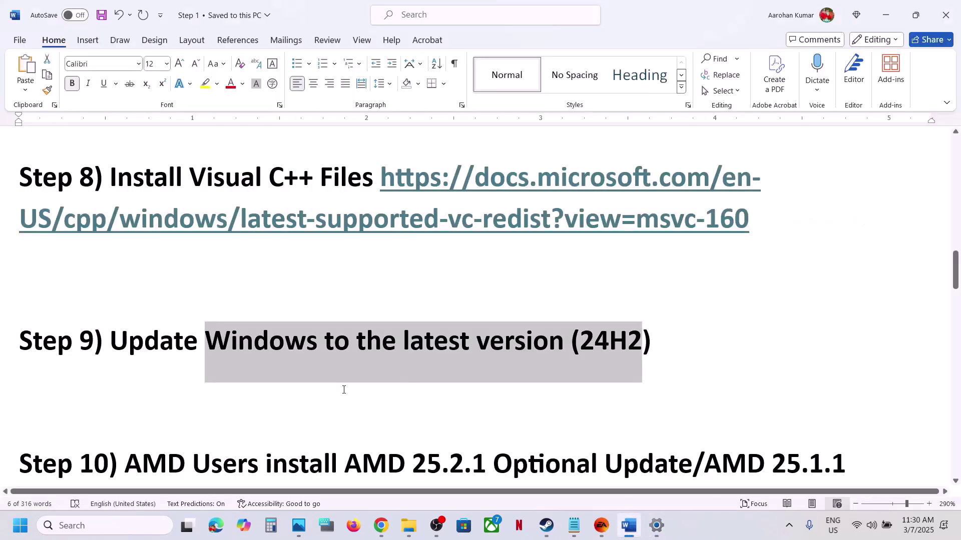
{"action": "scroll", "coordinate": [344, 390], "scroll_direction": "down", "scroll_amount": 2}
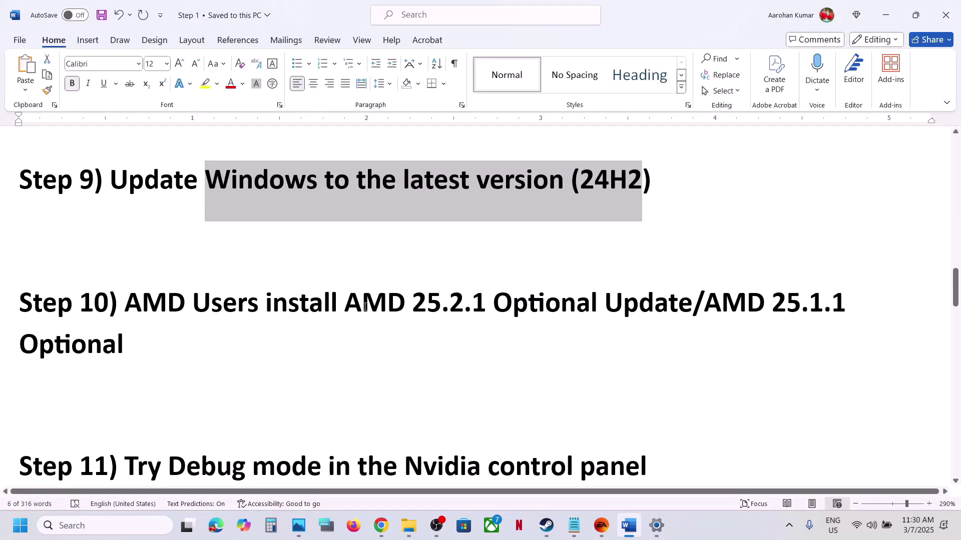
{"action": "left_click_drag", "start_coordinate": [349, 303], "coordinate": [692, 306]}
{"action": "key", "text": "ctrl+c"}
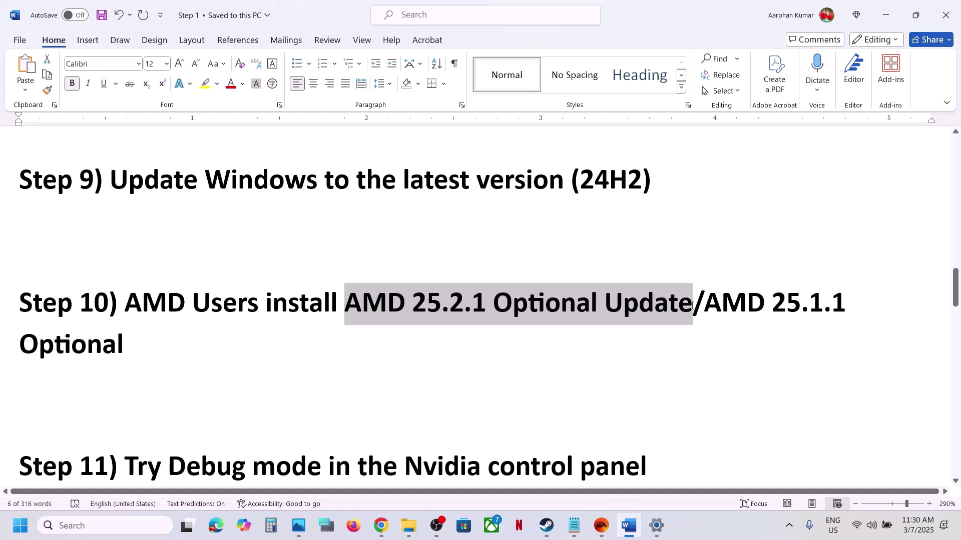
Search Google for "AMD 25.2.1 Optional Update" in a new Chrome tab.
{"action": "left_click", "coordinate": [381, 525]}
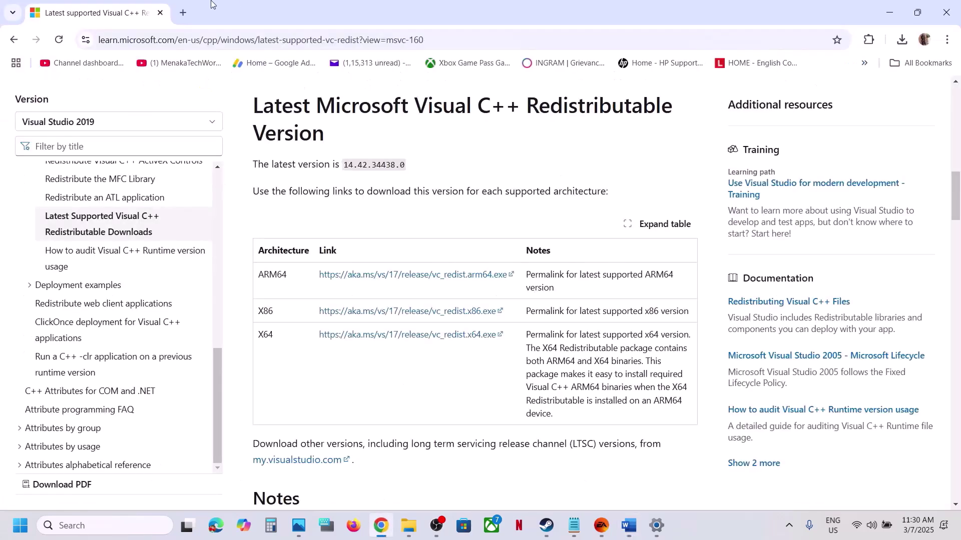
{"action": "left_click", "coordinate": [183, 13]}
{"action": "key", "text": "ctrl+v"}
{"action": "key", "text": "Return"}
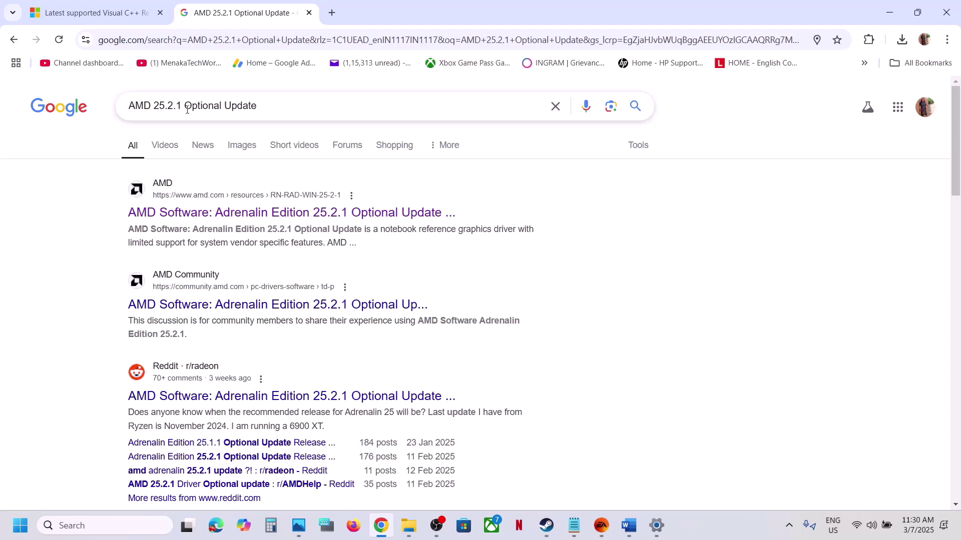
Open AMD's Adrenalin Edition 25.2.1 Optional Update release notes and locate the Windows 10 and 11 driver download link.
{"action": "left_click", "coordinate": [255, 217]}
{"action": "scroll", "coordinate": [312, 352], "scroll_direction": "down", "scroll_amount": 4}
{"action": "scroll", "coordinate": [313, 351], "scroll_direction": "down", "scroll_amount": 8}
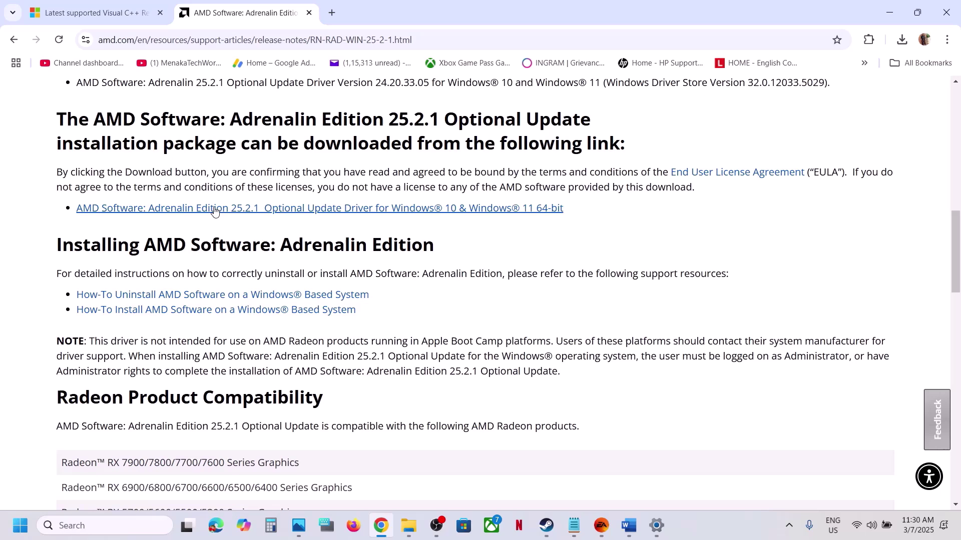
Download the Adrenalin Edition 25.2.1 Optional Update driver for Windows 10 and 11, and check its progress in the recent downloads.
{"action": "left_click", "coordinate": [270, 212]}
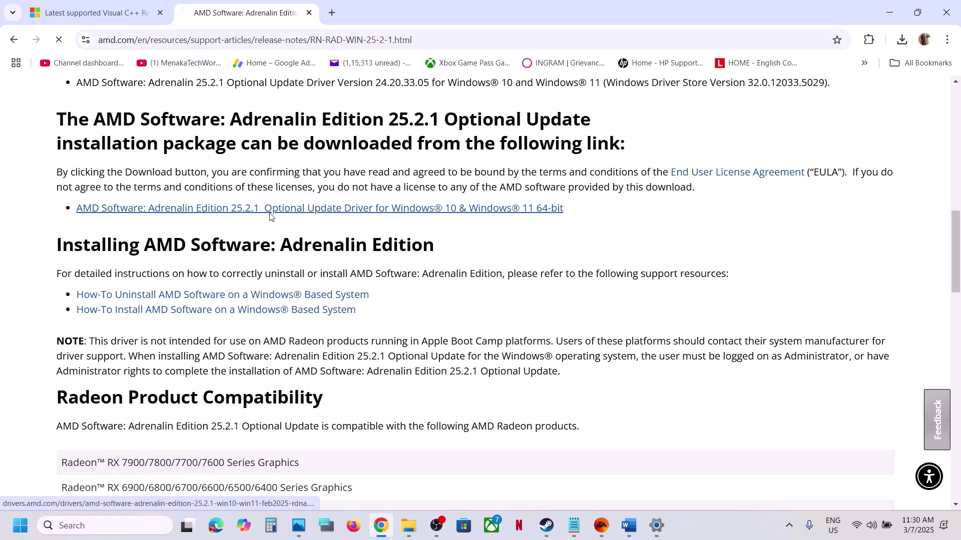
{"action": "left_click", "coordinate": [903, 40]}
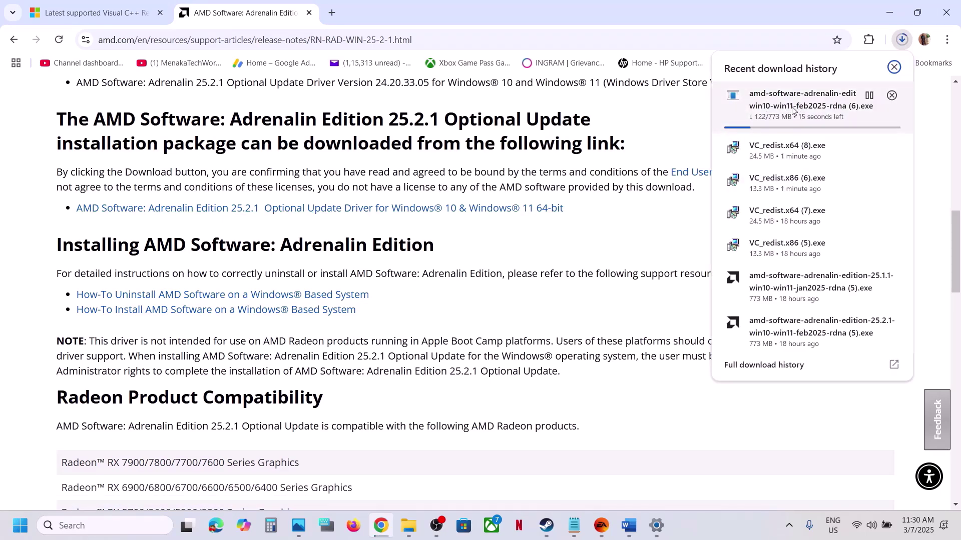
{"action": "left_click", "coordinate": [660, 144]}
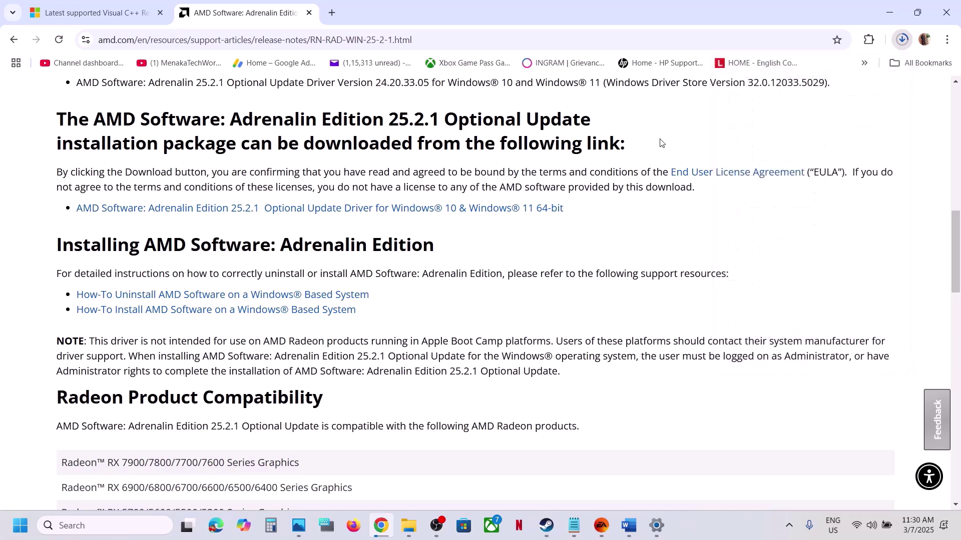
Switch to the Word notes and copy "AMD 25.1.1 Optional" from Step 10.
{"action": "left_click", "coordinate": [629, 527]}
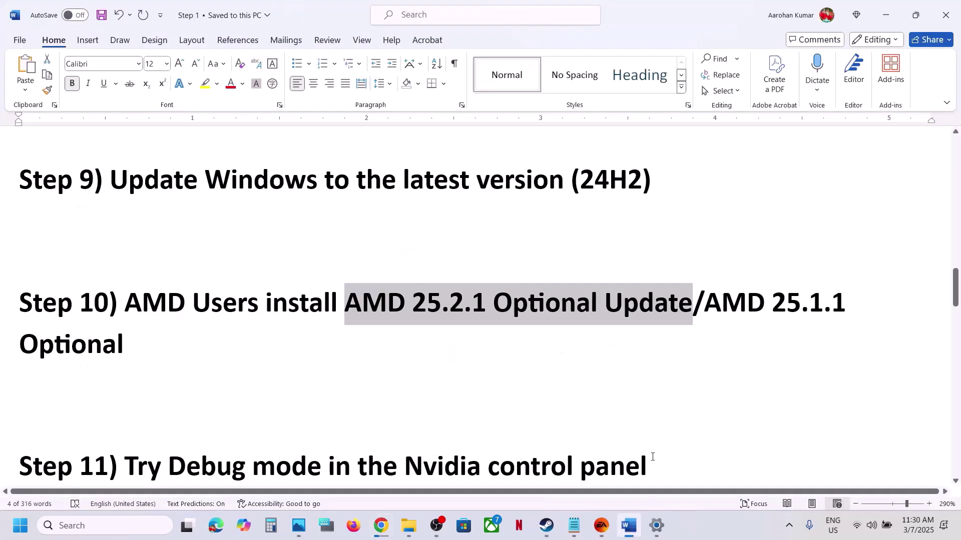
{"action": "left_click", "coordinate": [705, 330]}
{"action": "left_click_drag", "start_coordinate": [703, 306], "coordinate": [120, 353]}
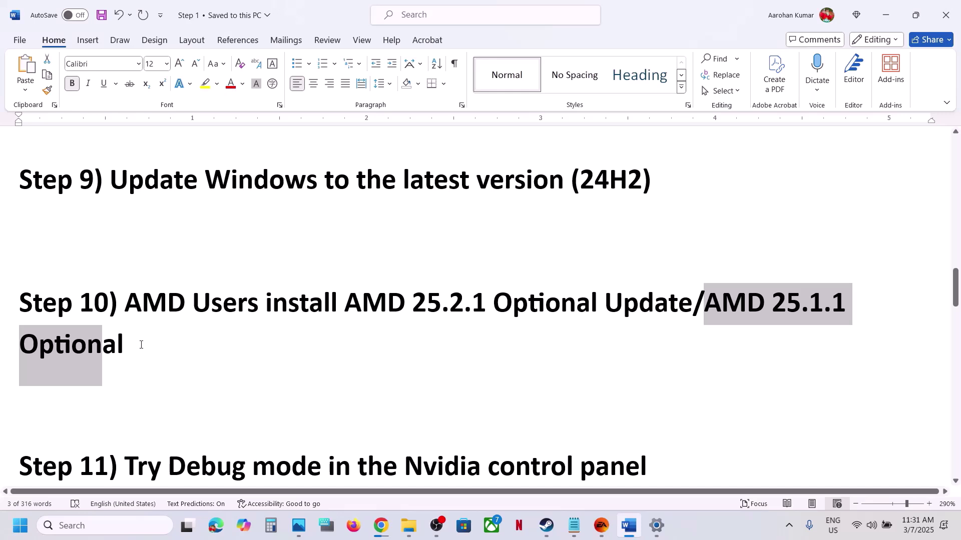
{"action": "left_click", "coordinate": [141, 342]}
{"action": "left_click_drag", "start_coordinate": [692, 335], "coordinate": [705, 308]}
{"action": "key", "text": "ctrl+c"}
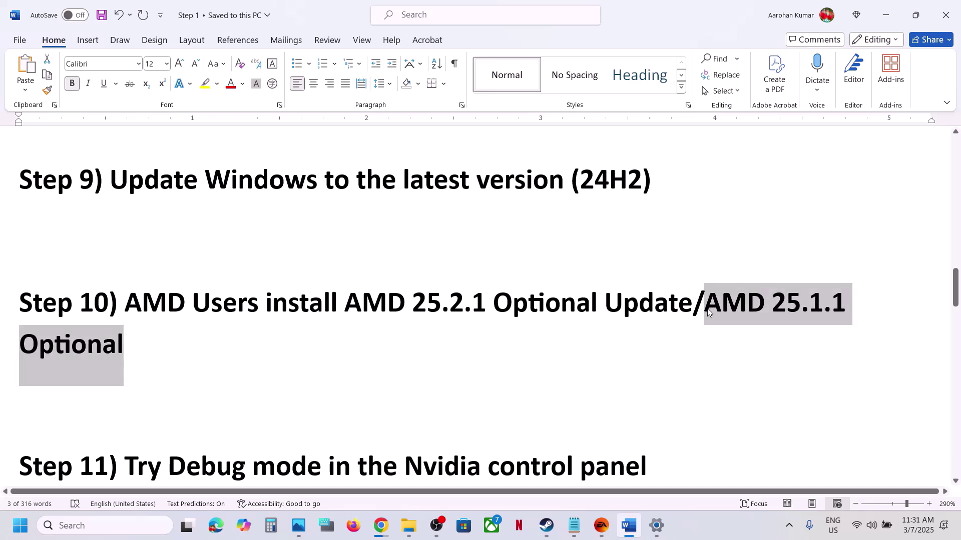
Search Google for "AMD 25.1.1 Optional" in a new Chrome tab and open AMD's 25.1.1 Optional Update release notes.
{"action": "left_click", "coordinate": [381, 526]}
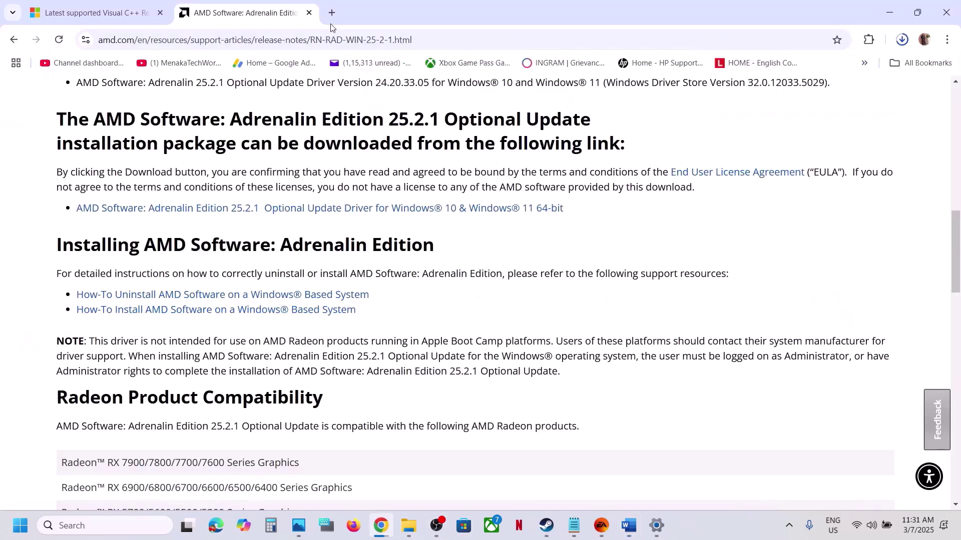
{"action": "left_click", "coordinate": [332, 13]}
{"action": "key", "text": "ctrl+v"}
{"action": "key", "text": "Return"}
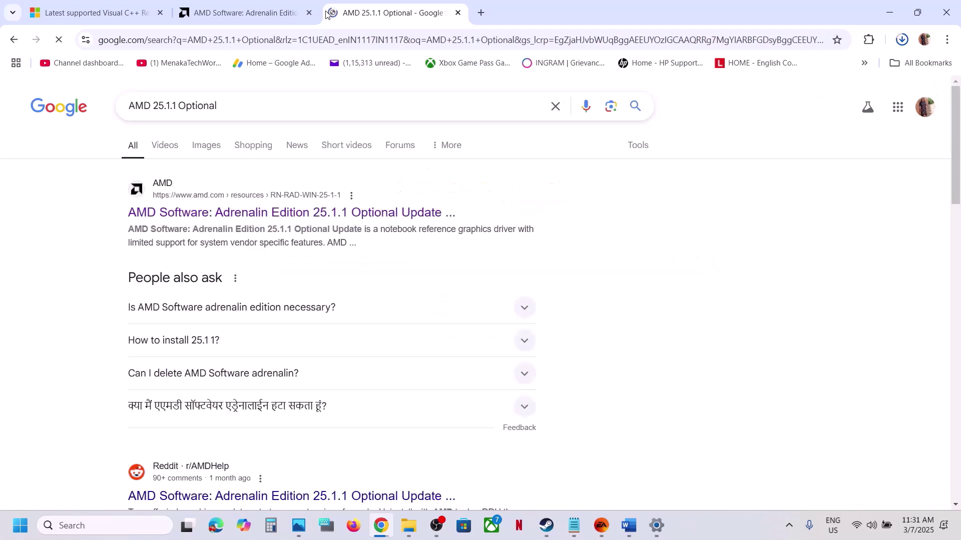
{"action": "left_click", "coordinate": [261, 213]}
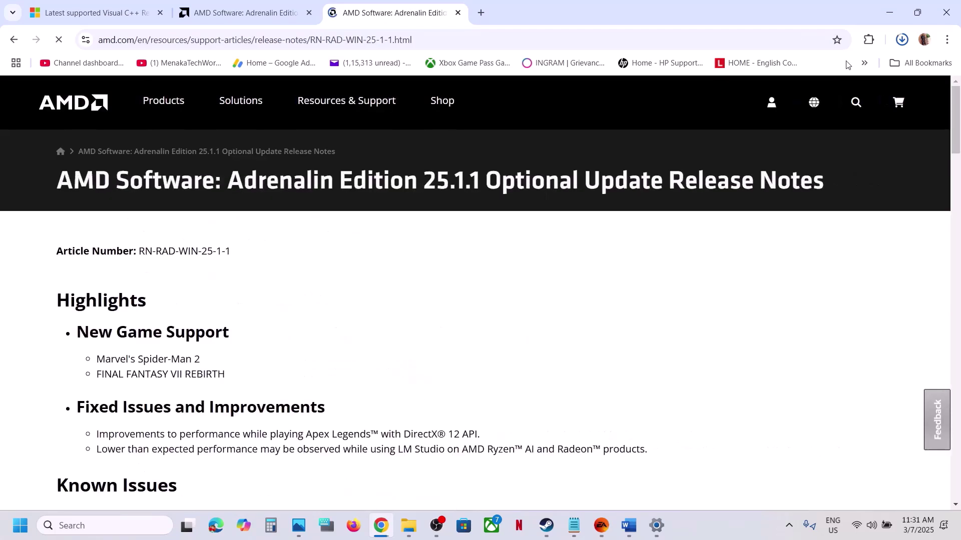
Download the Adrenalin Edition 25.1.1 Optional Update driver for Windows 10 and 11, and check its progress in the recent downloads.
{"action": "scroll", "coordinate": [483, 390], "scroll_direction": "down", "scroll_amount": 12}
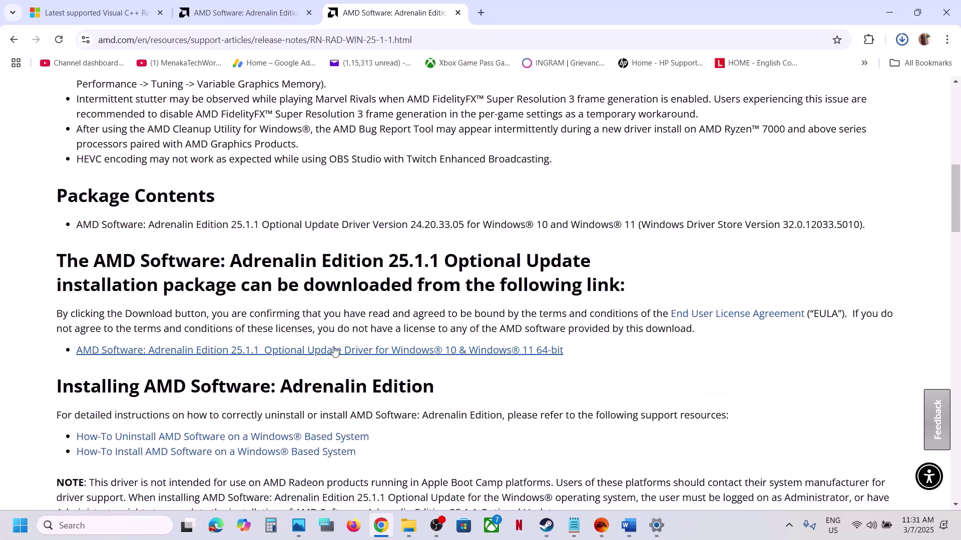
{"action": "left_click", "coordinate": [318, 353]}
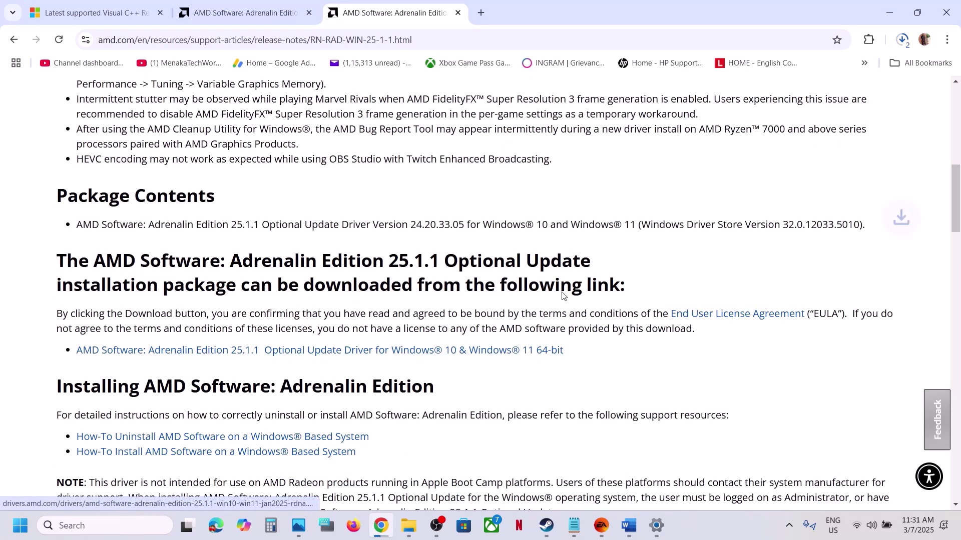
{"action": "left_click", "coordinate": [901, 42]}
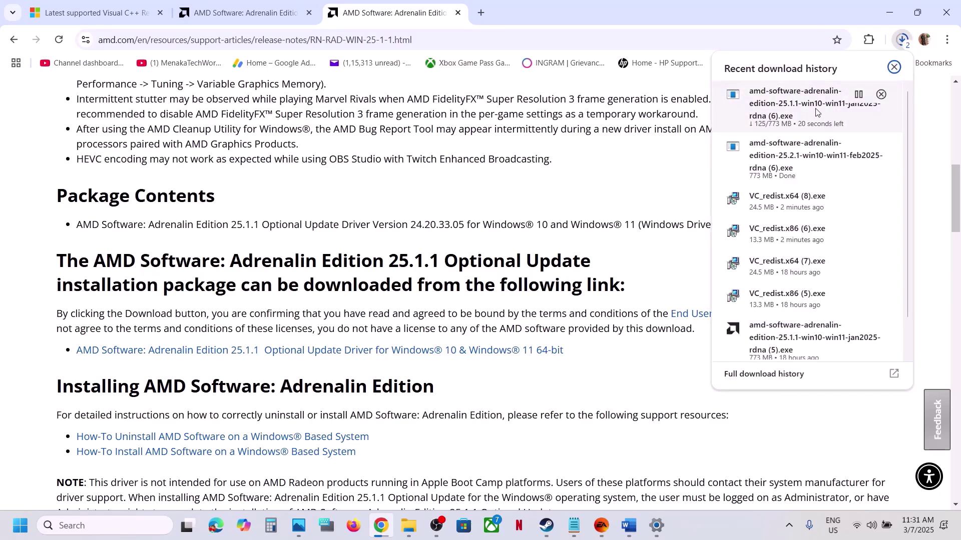
{"action": "left_click", "coordinate": [593, 195]}
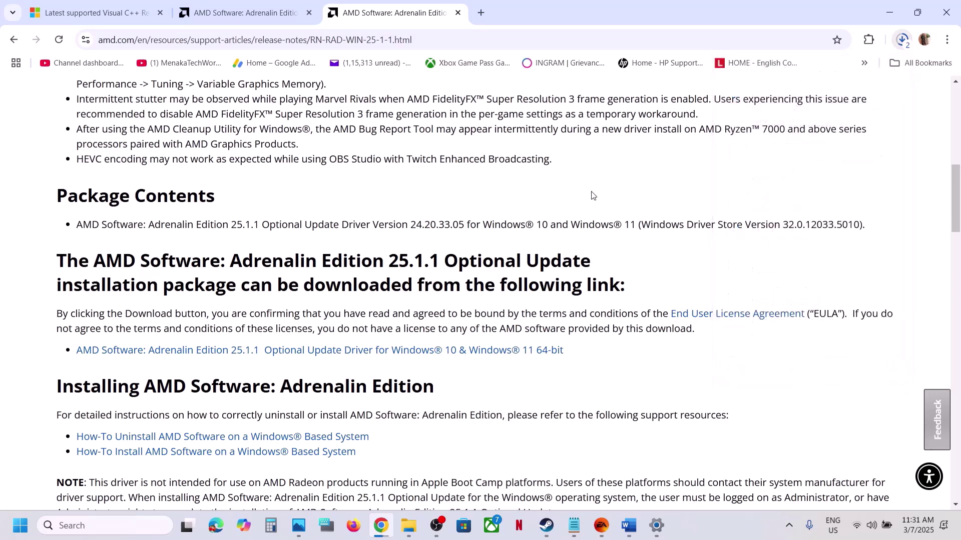
Return to the Word notes and highlight the start of Step 11 about Debug mode in the Nvidia control panel.
{"action": "left_click", "coordinate": [549, 526]}
{"action": "left_click", "coordinate": [629, 526]}
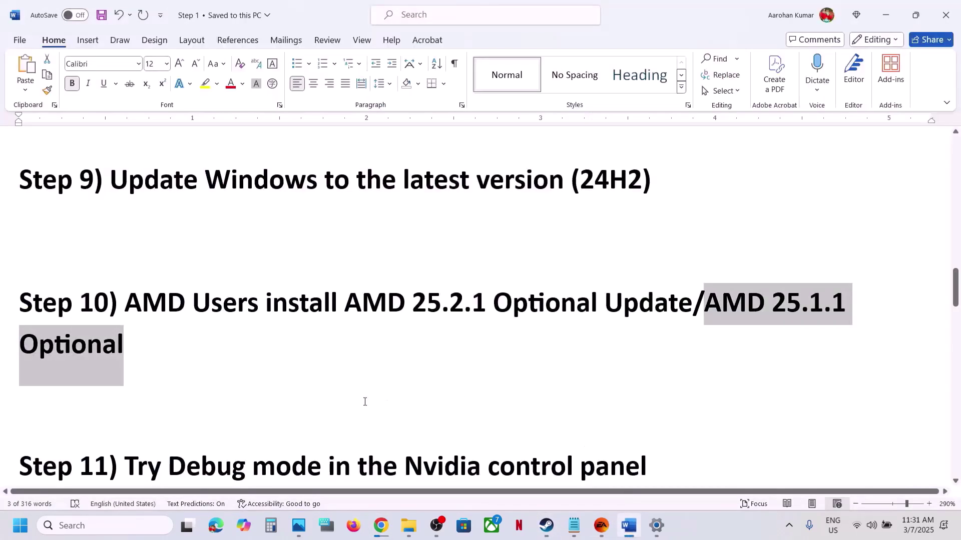
{"action": "scroll", "coordinate": [365, 402], "scroll_direction": "down", "scroll_amount": 2}
{"action": "left_click_drag", "start_coordinate": [253, 370], "coordinate": [671, 346]}
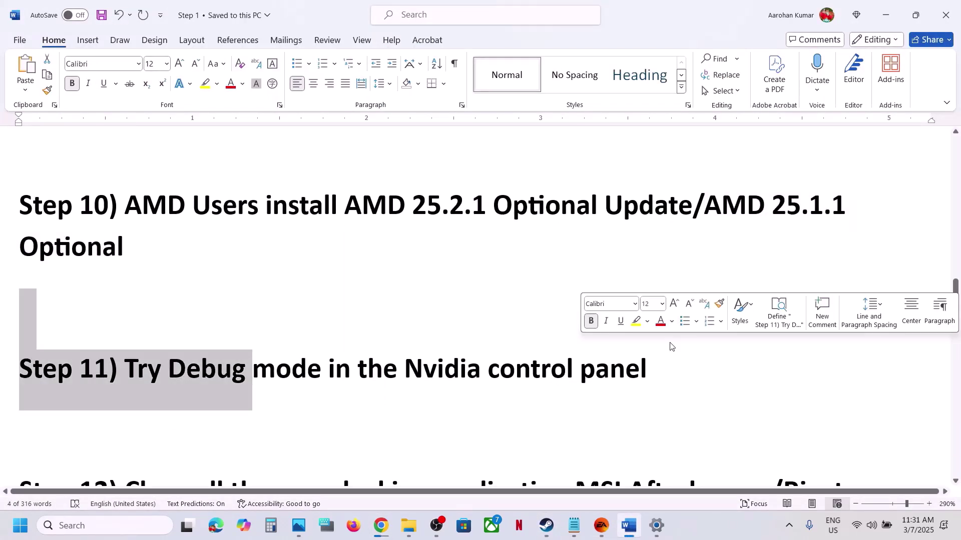
Show the desktop and open NVIDIA Control Panel from its extended context options.
{"action": "key", "text": "super+d"}
{"action": "right_click", "coordinate": [417, 247]}
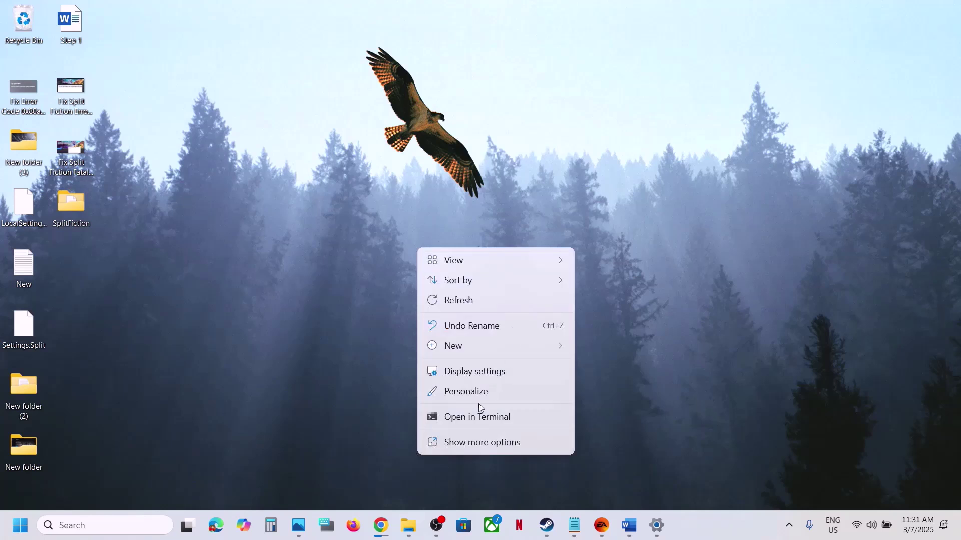
{"action": "left_click", "coordinate": [466, 443]}
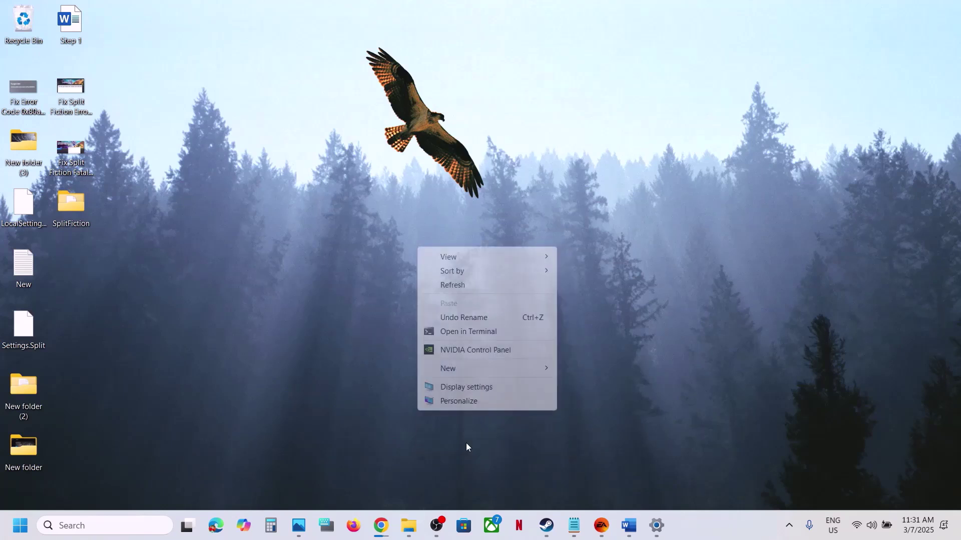
{"action": "left_click", "coordinate": [449, 350]}
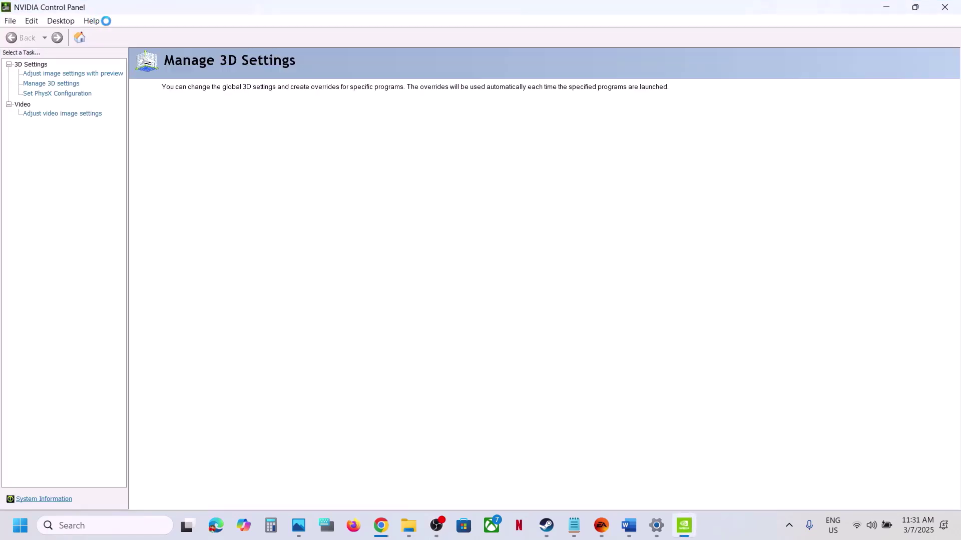
Enable Debug Mode in NVIDIA Control Panel, recheck the option, and close the control panel.
{"action": "left_click", "coordinate": [140, 22]}
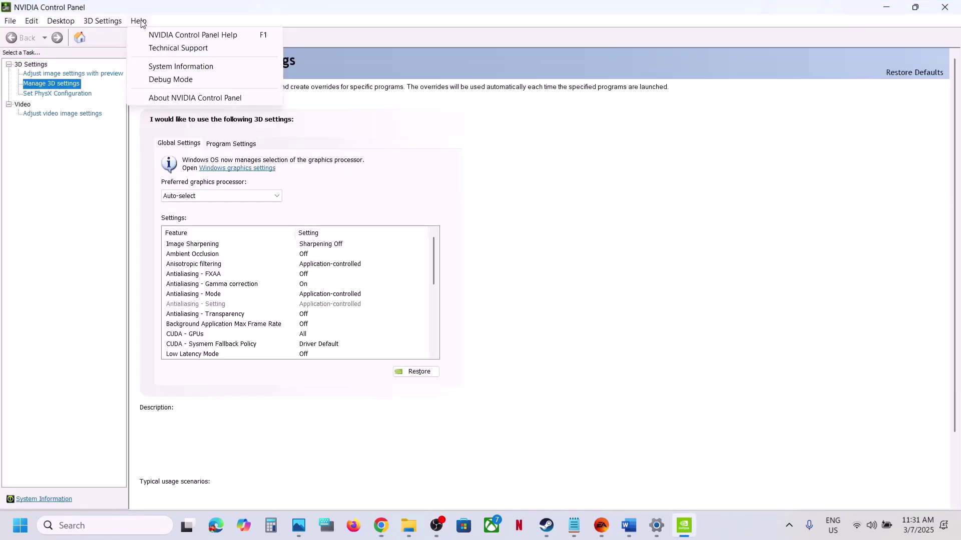
{"action": "left_click", "coordinate": [169, 81]}
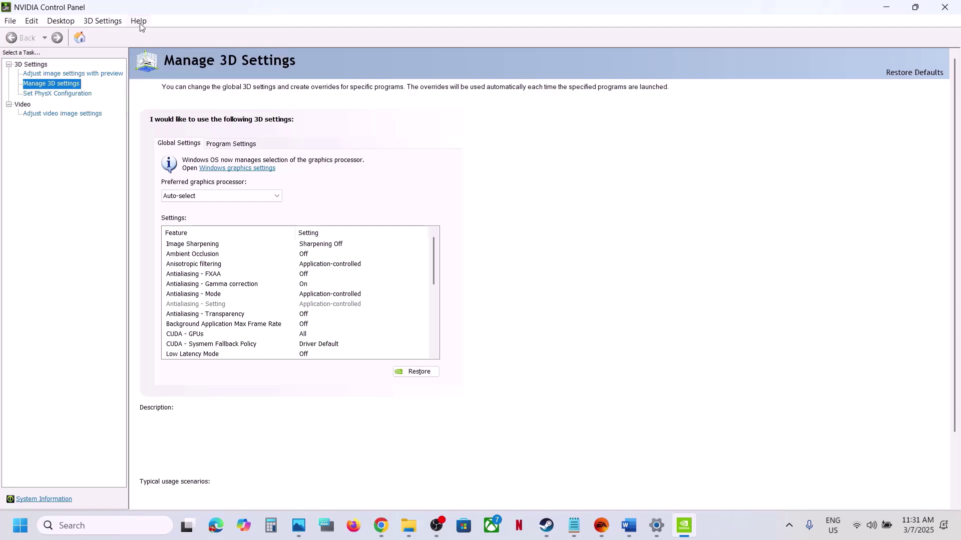
{"action": "left_click", "coordinate": [140, 22]}
{"action": "key", "text": "Escape"}
{"action": "left_click", "coordinate": [945, 7]}
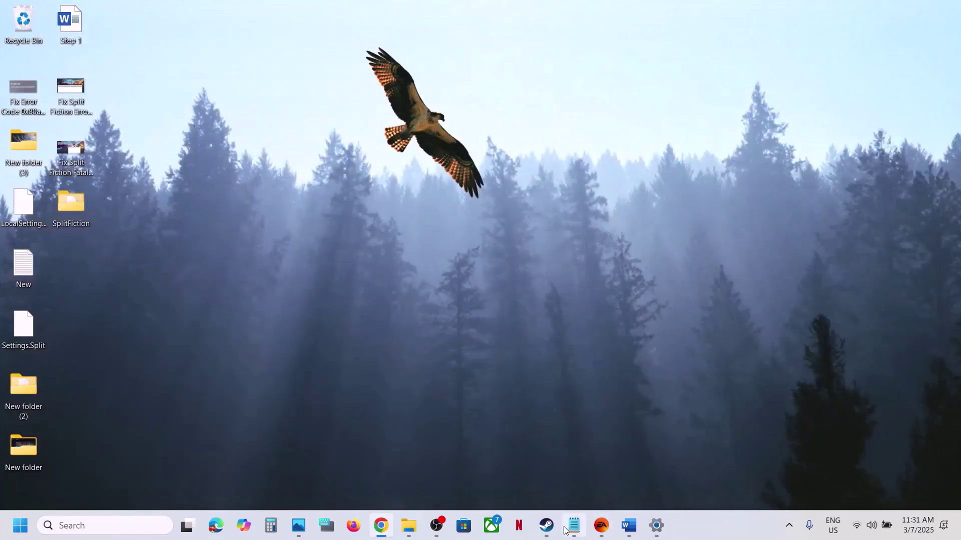
Return to the Word notes and copy "MSI Afterburner" from Step 12.
{"action": "left_click", "coordinate": [547, 526]}
{"action": "left_click", "coordinate": [632, 535]}
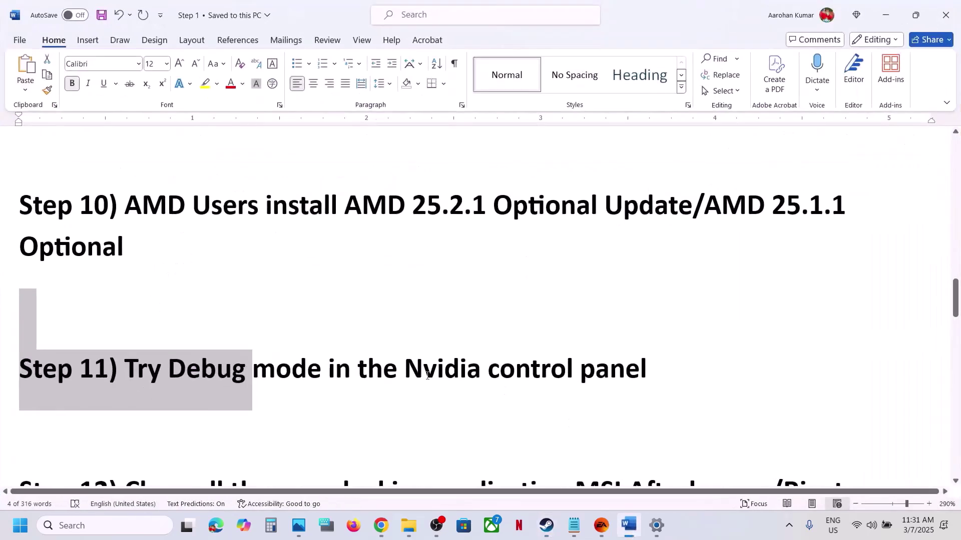
{"action": "scroll", "coordinate": [422, 376], "scroll_direction": "down", "scroll_amount": 5}
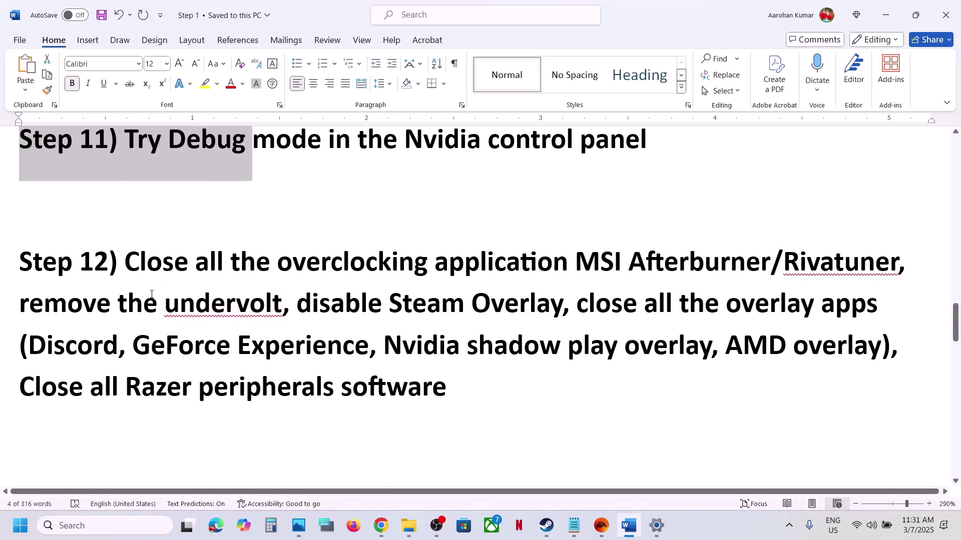
{"action": "left_click_drag", "start_coordinate": [129, 268], "coordinate": [581, 269]}
{"action": "left_click", "coordinate": [749, 265]}
{"action": "key", "text": "ctrl+c"}
Launch MSI Afterburner through Windows search using the copied name.
{"action": "left_click", "coordinate": [136, 532]}
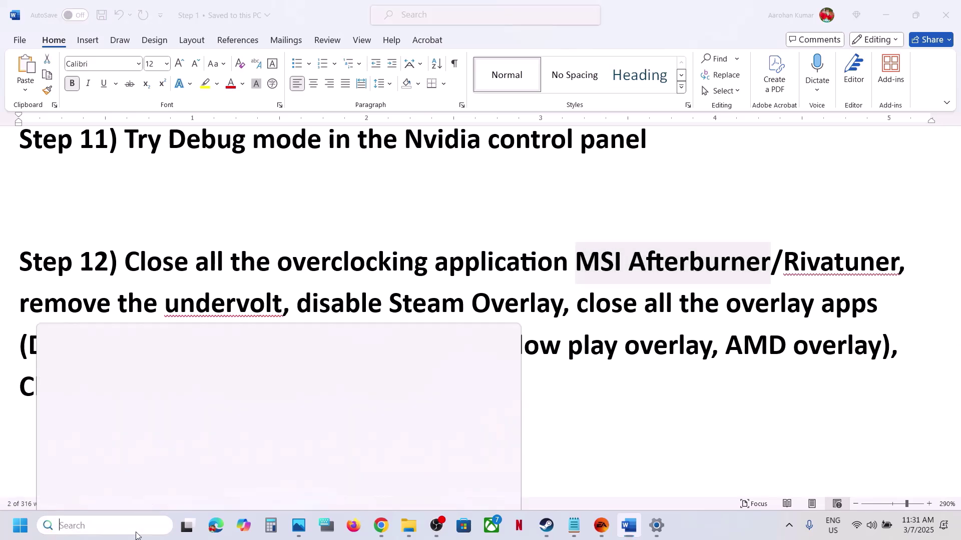
{"action": "key", "text": "ctrl+v"}
{"action": "key", "text": "Return"}
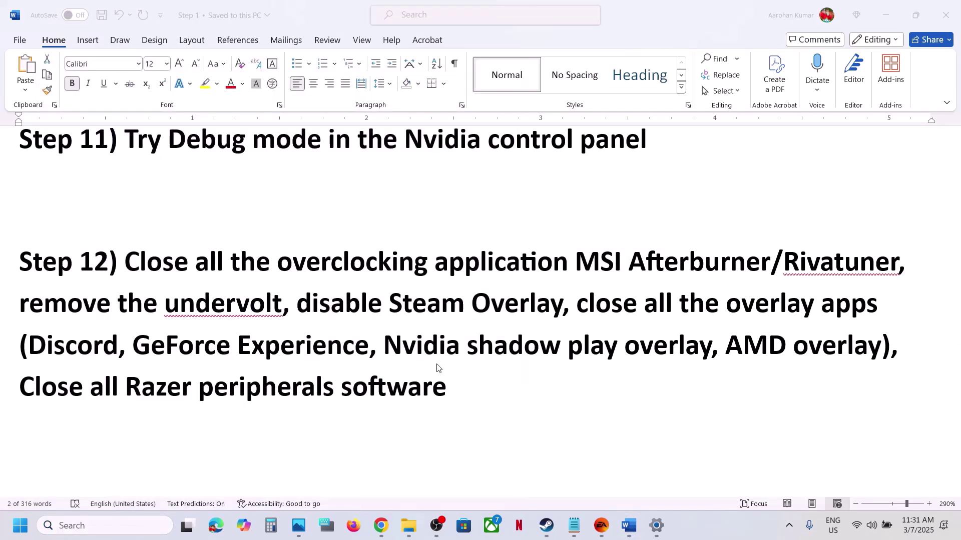
Search Windows for "rivatuner" and minimize the MSI Afterburner window.
{"action": "left_click", "coordinate": [81, 527]}
{"action": "type", "text": "rivatuner"}
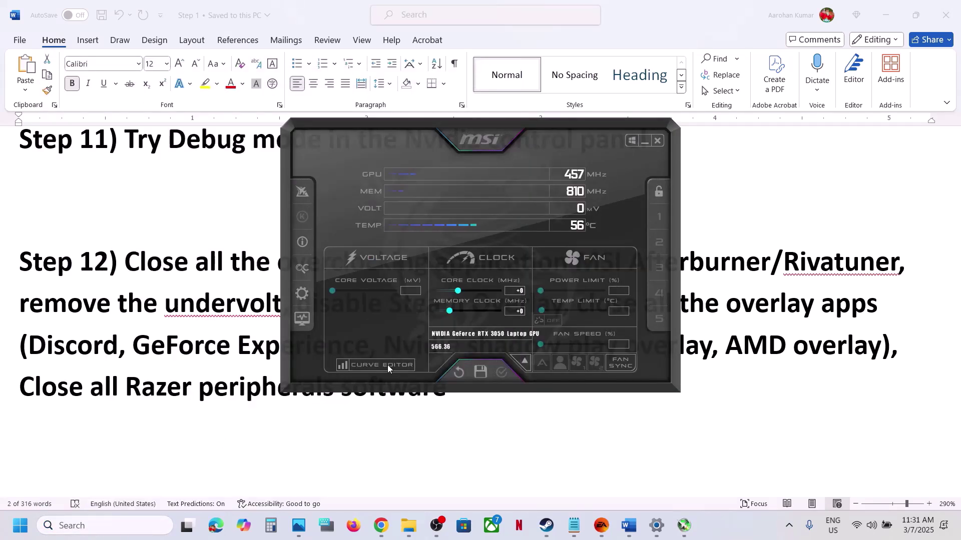
{"action": "left_click", "coordinate": [644, 141]}
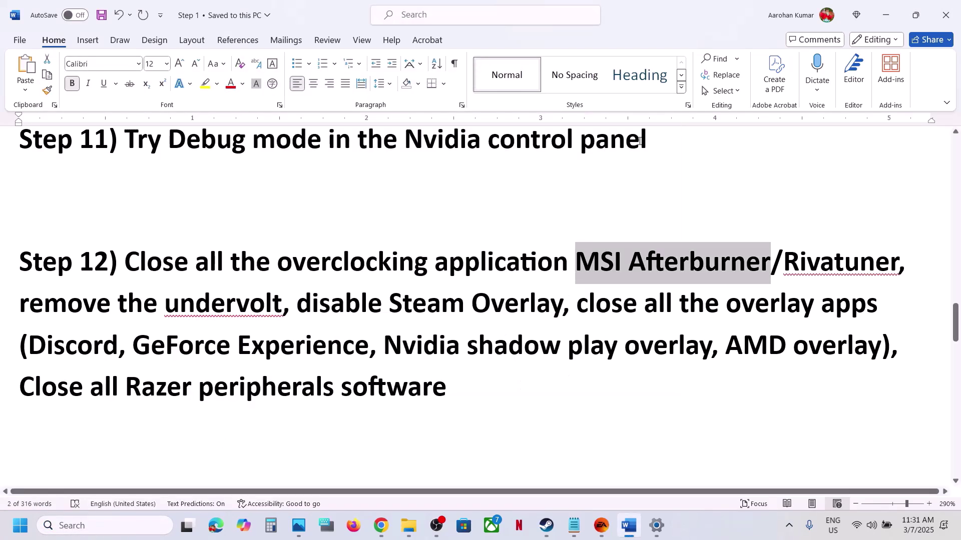
Close MSI Afterburner and RivaTuner from their background icons in the system tray.
{"action": "left_click", "coordinate": [789, 526]}
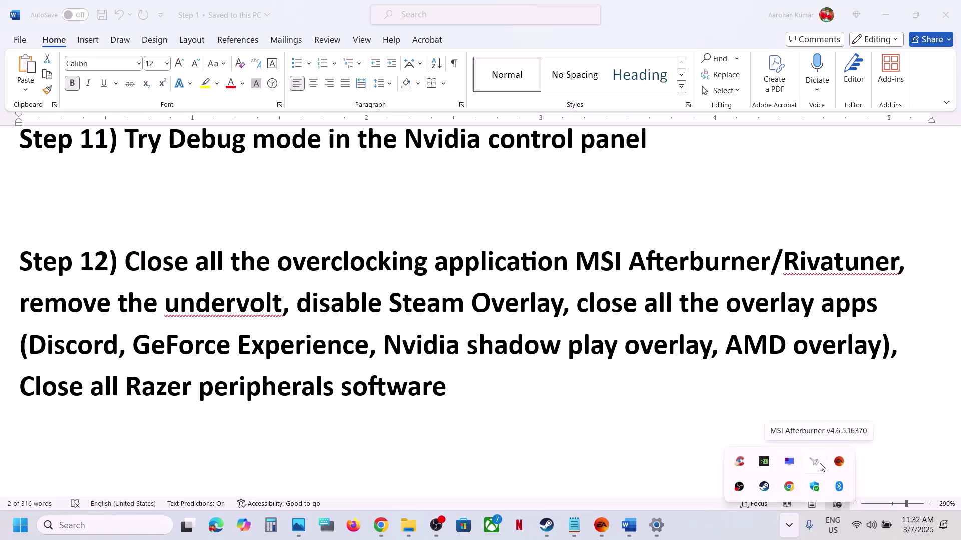
{"action": "right_click", "coordinate": [821, 466]}
{"action": "left_click", "coordinate": [865, 454]}
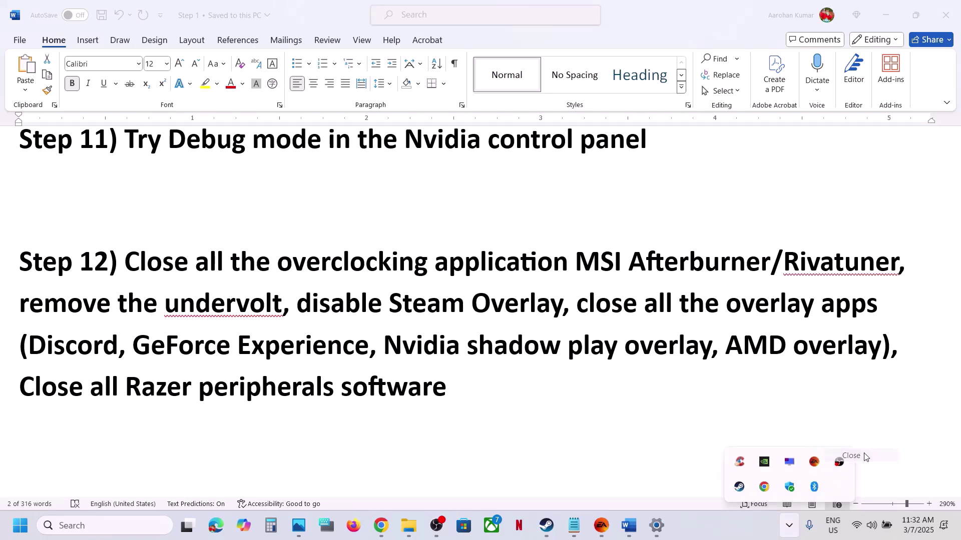
{"action": "right_click", "coordinate": [789, 464]}
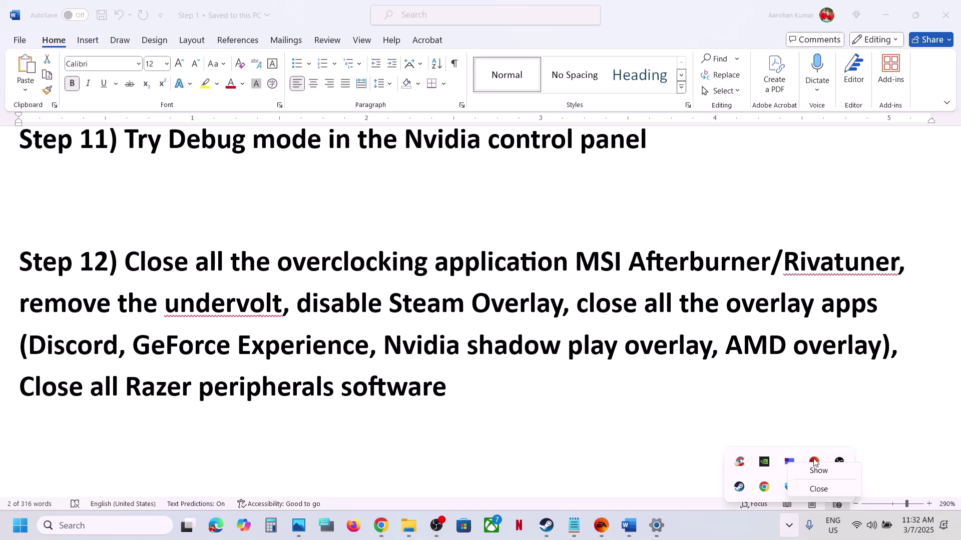
{"action": "left_click", "coordinate": [824, 488]}
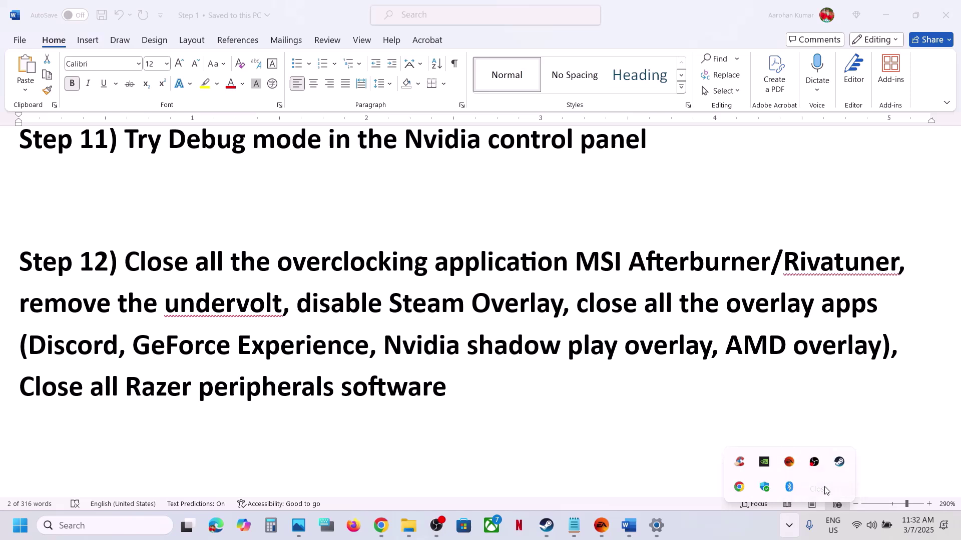
Highlight the overclocking application and "disable Steam Overlay" instructions in Step 12 of the notes.
{"action": "left_click", "coordinate": [392, 264]}
{"action": "left_click_drag", "start_coordinate": [279, 269], "coordinate": [771, 266]}
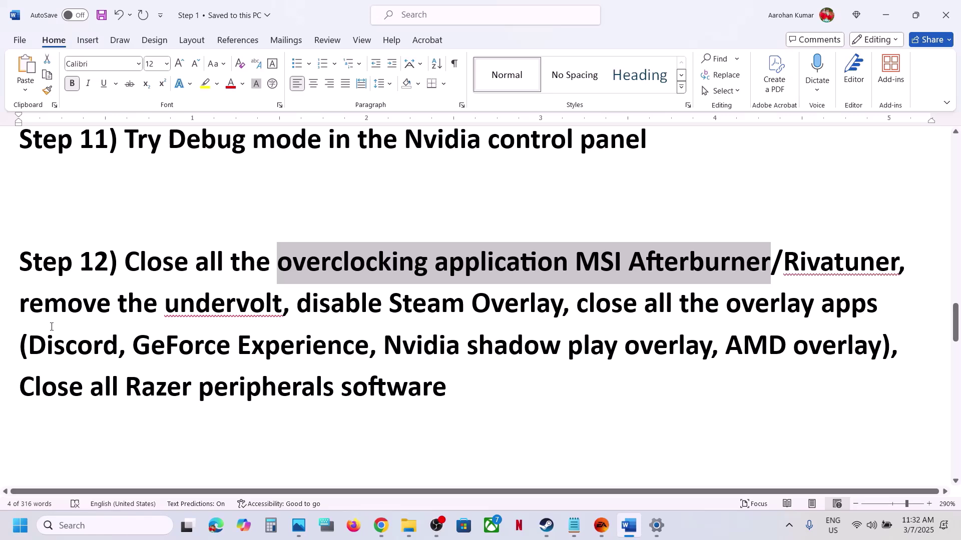
{"action": "left_click_drag", "start_coordinate": [26, 304], "coordinate": [562, 306]}
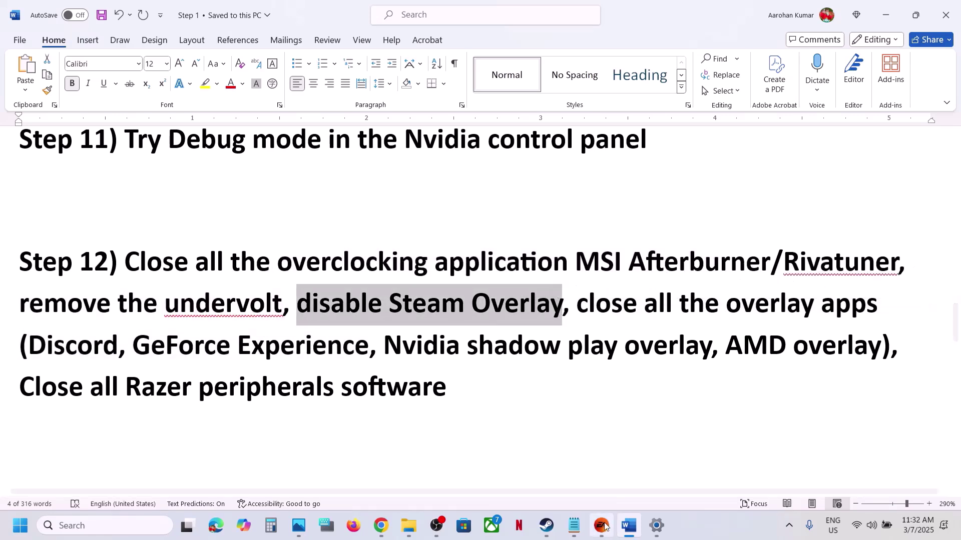
Switch to Steam and disable the Steam Overlay in Split Fiction's properties.
{"action": "left_click", "coordinate": [545, 525]}
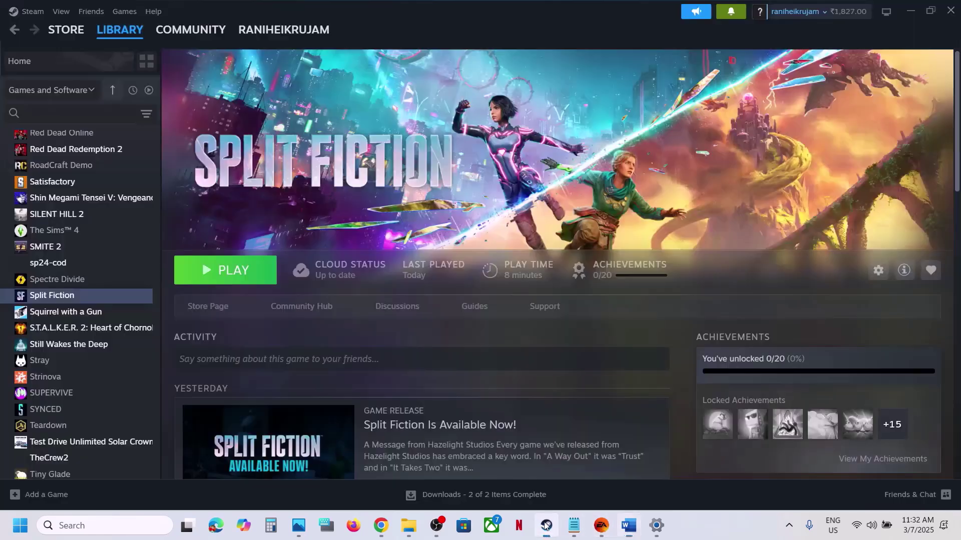
{"action": "right_click", "coordinate": [101, 298]}
{"action": "left_click", "coordinate": [159, 395]}
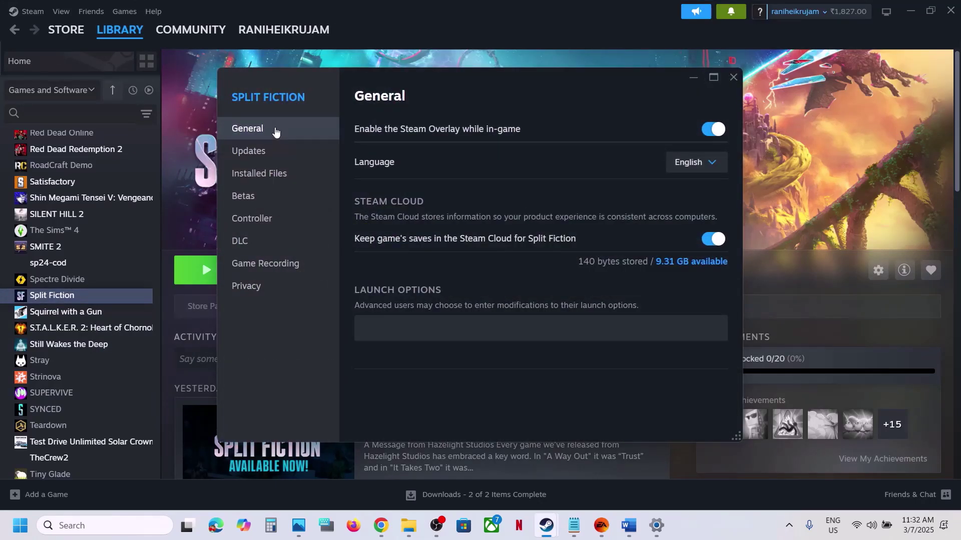
{"action": "left_click", "coordinate": [712, 131]}
{"action": "left_click", "coordinate": [733, 75]}
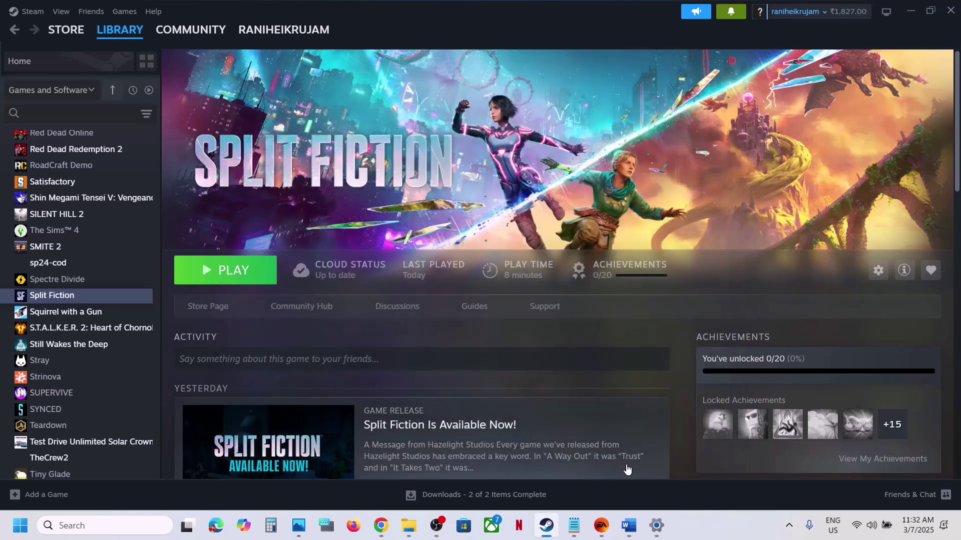
Switch to the EA app and turn off the in-game overlay in its application settings.
{"action": "left_click", "coordinate": [597, 526]}
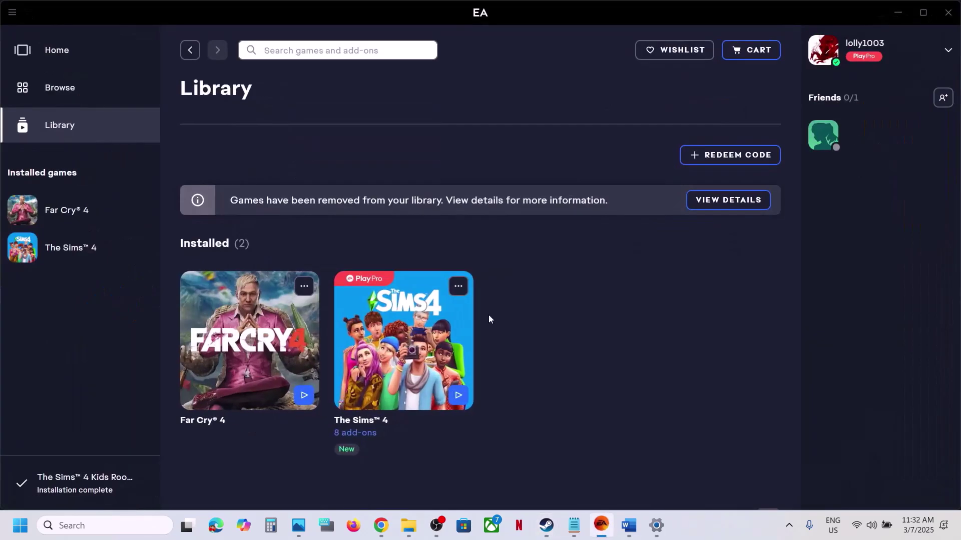
{"action": "left_click", "coordinate": [14, 15]}
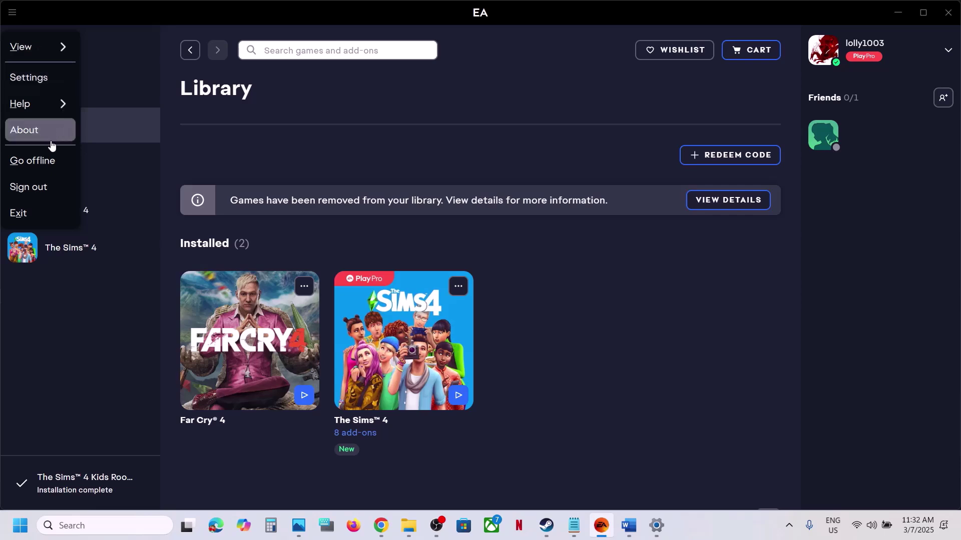
{"action": "left_click", "coordinate": [31, 82]}
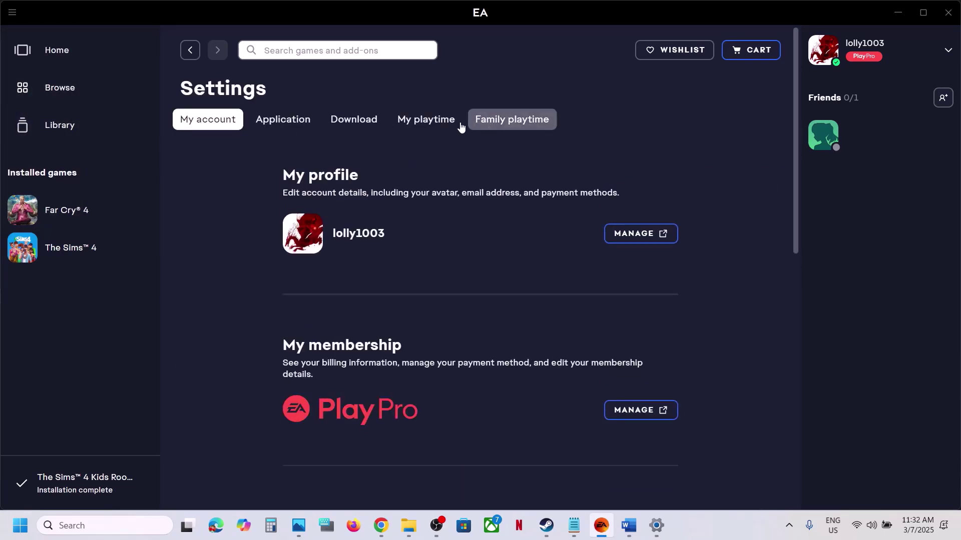
{"action": "left_click", "coordinate": [293, 124]}
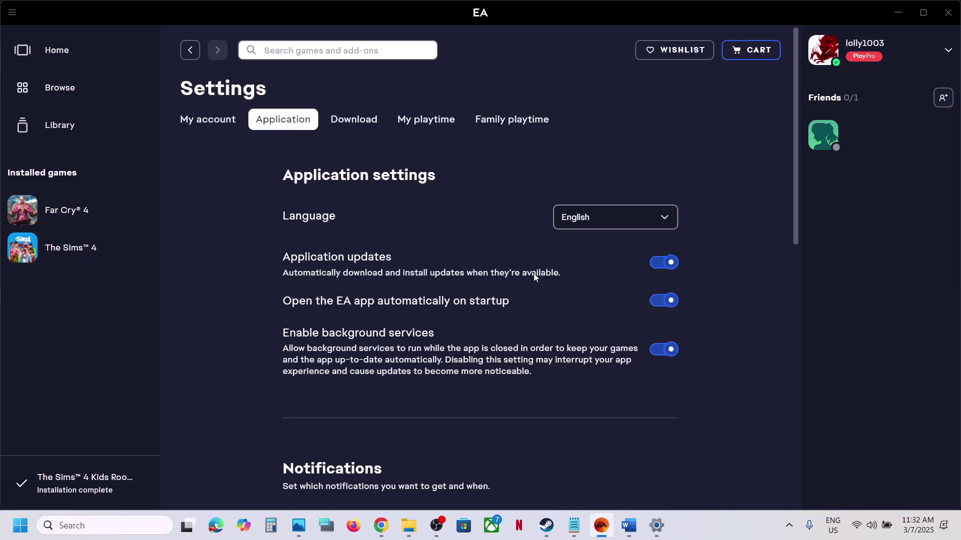
{"action": "scroll", "coordinate": [533, 273], "scroll_direction": "down", "scroll_amount": 10}
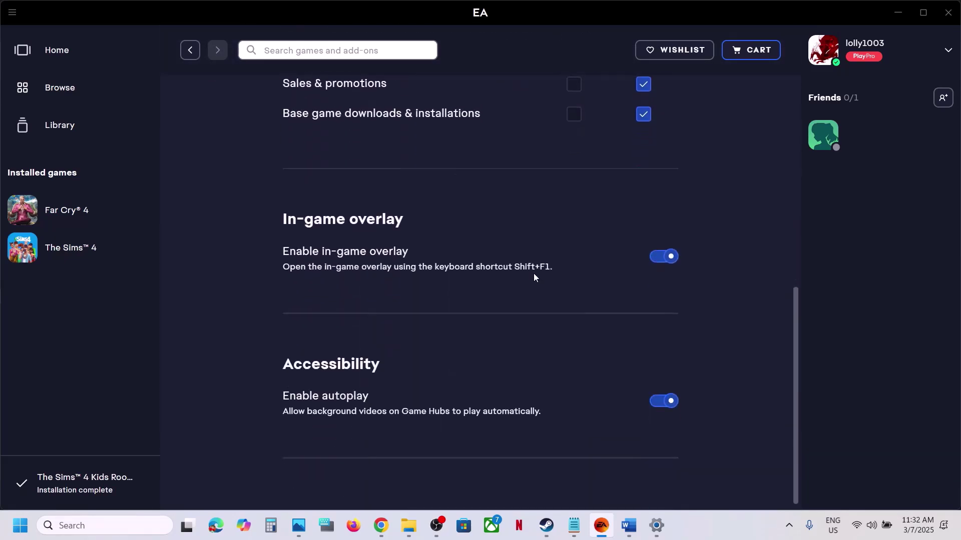
{"action": "left_click", "coordinate": [660, 258]}
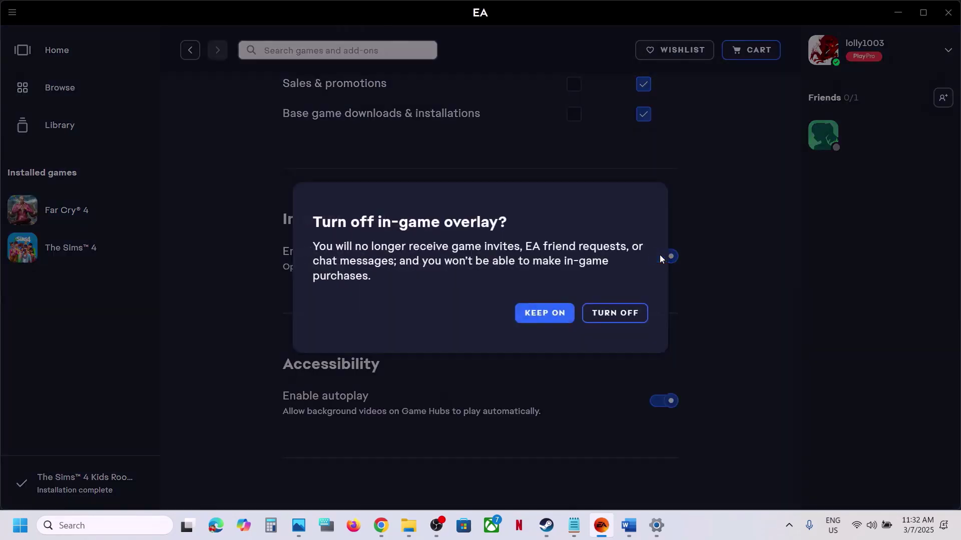
{"action": "left_click", "coordinate": [596, 318]}
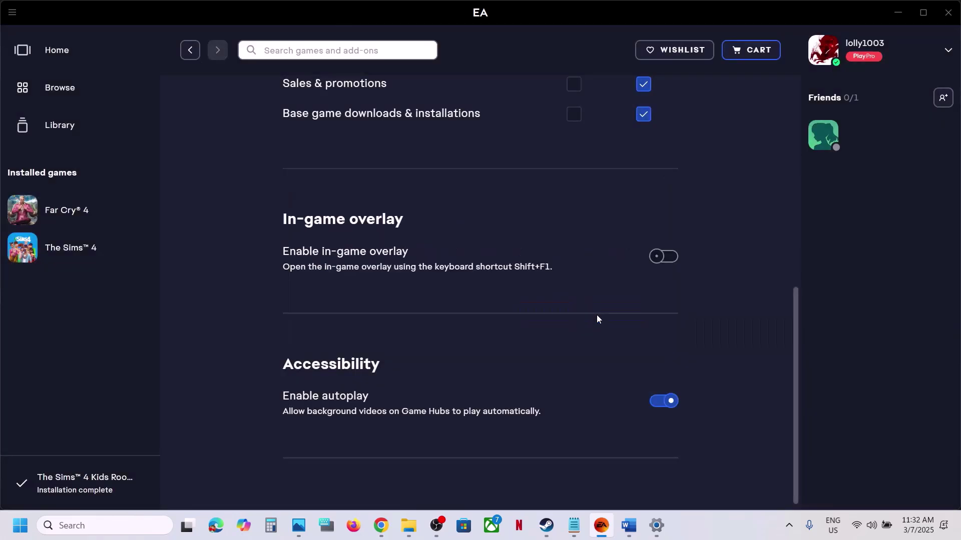
Return to the Word notes and highlight "close all the overlay apps" and "GeForce Experience" in Step 12.
{"action": "left_click", "coordinate": [629, 526]}
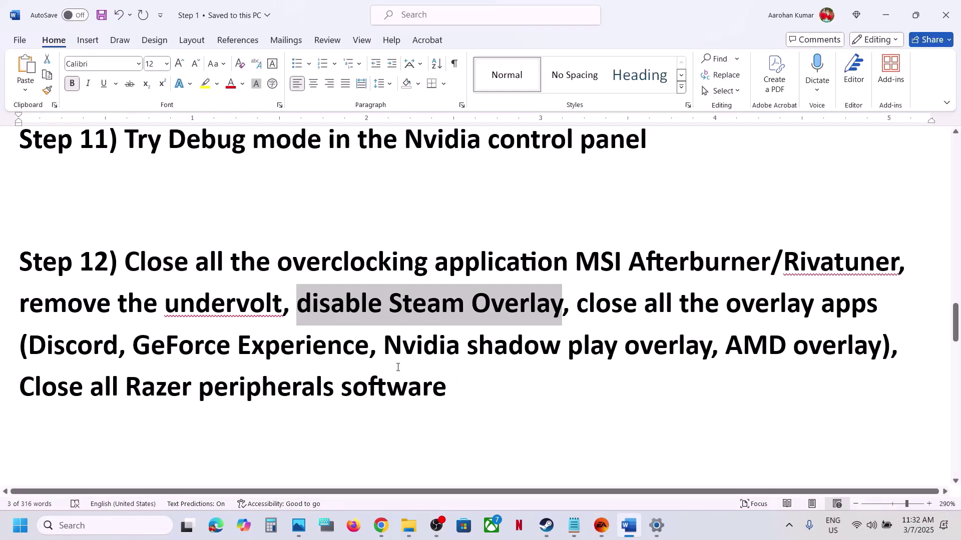
{"action": "left_click_drag", "start_coordinate": [579, 307], "coordinate": [843, 307]}
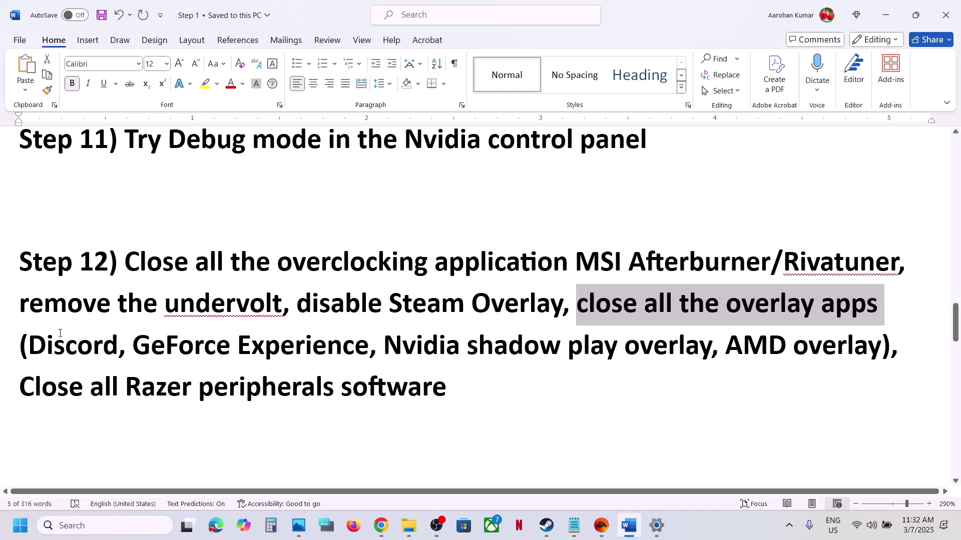
{"action": "left_click_drag", "start_coordinate": [47, 340], "coordinate": [370, 345]}
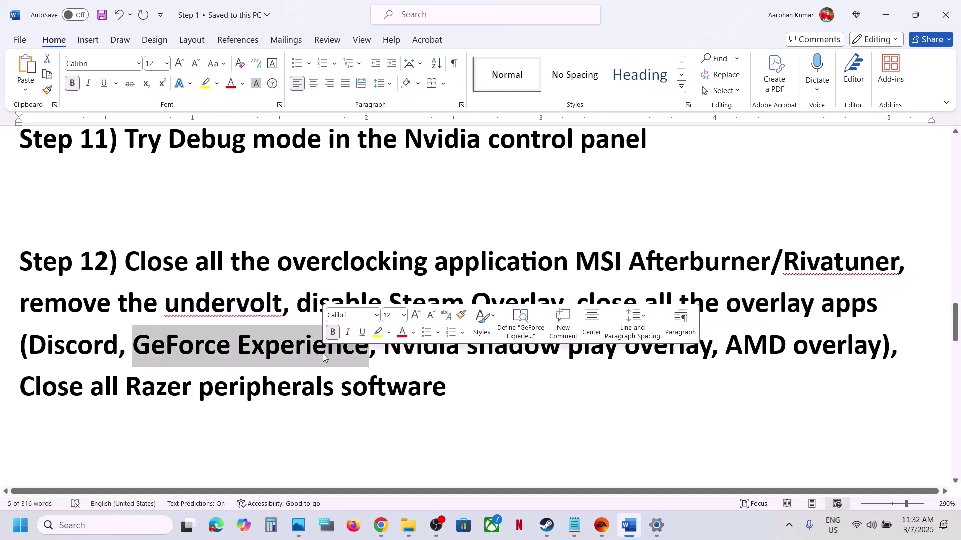
Open the NVIDIA app through Windows search, check the NVIDIA overlay option in its settings, and close the app.
{"action": "left_click", "coordinate": [72, 526]}
{"action": "type", "text": "nvi"}
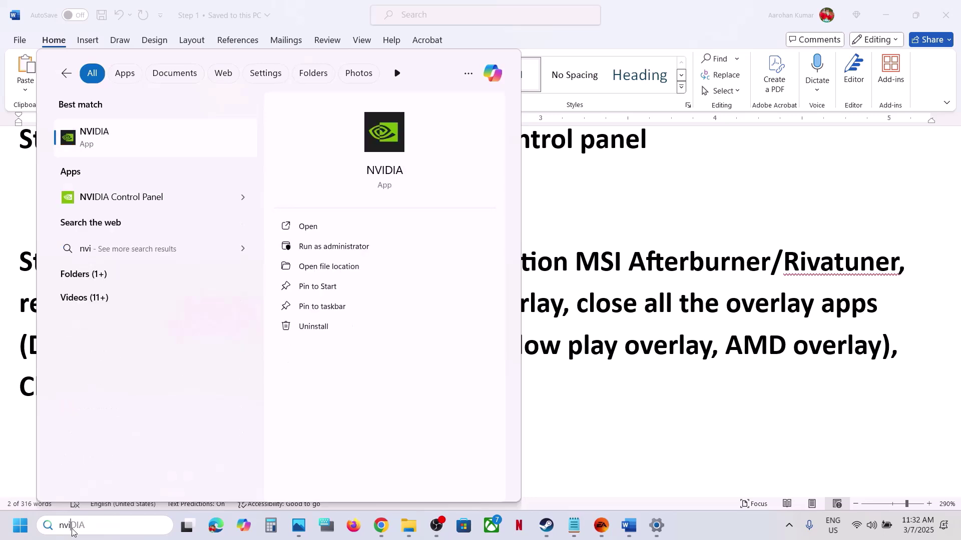
{"action": "key", "text": "Return"}
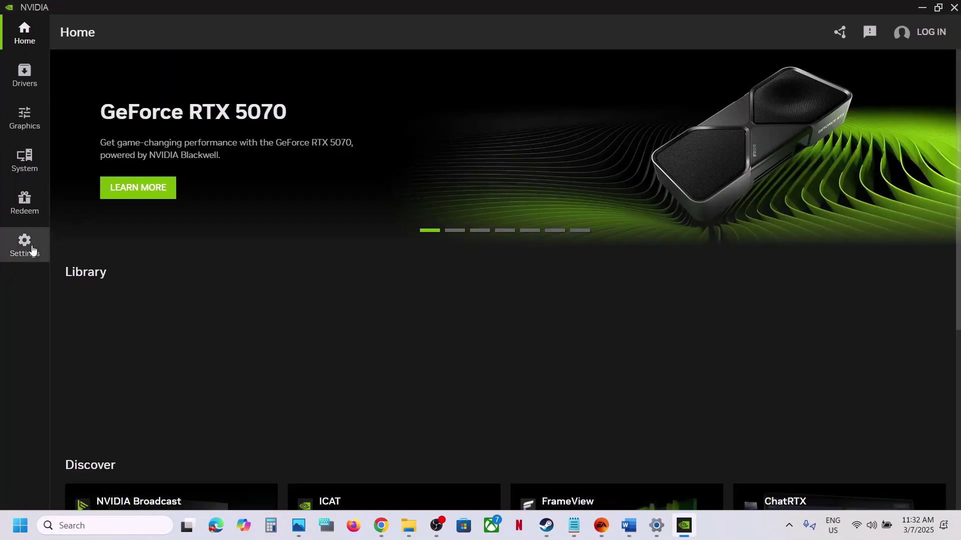
{"action": "left_click", "coordinate": [31, 249]}
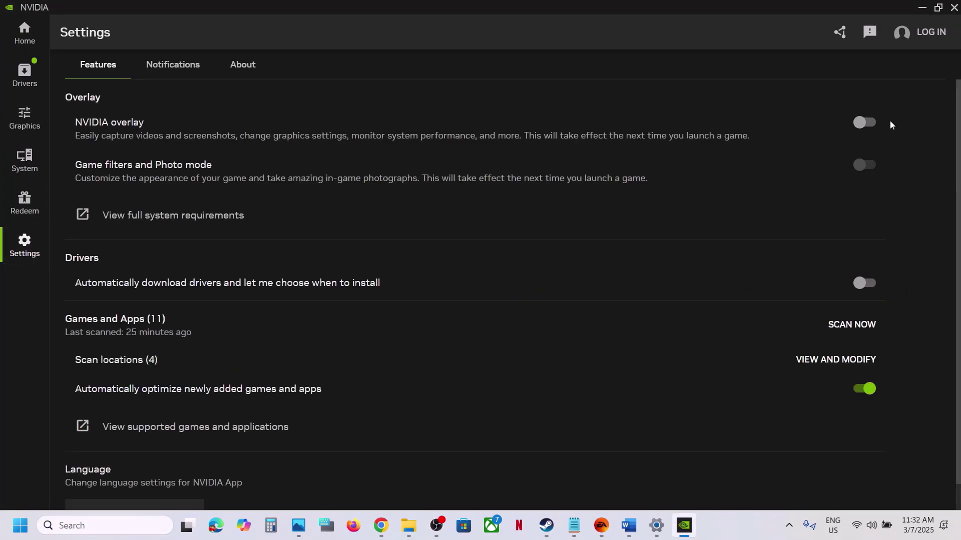
{"action": "left_click", "coordinate": [953, 8]}
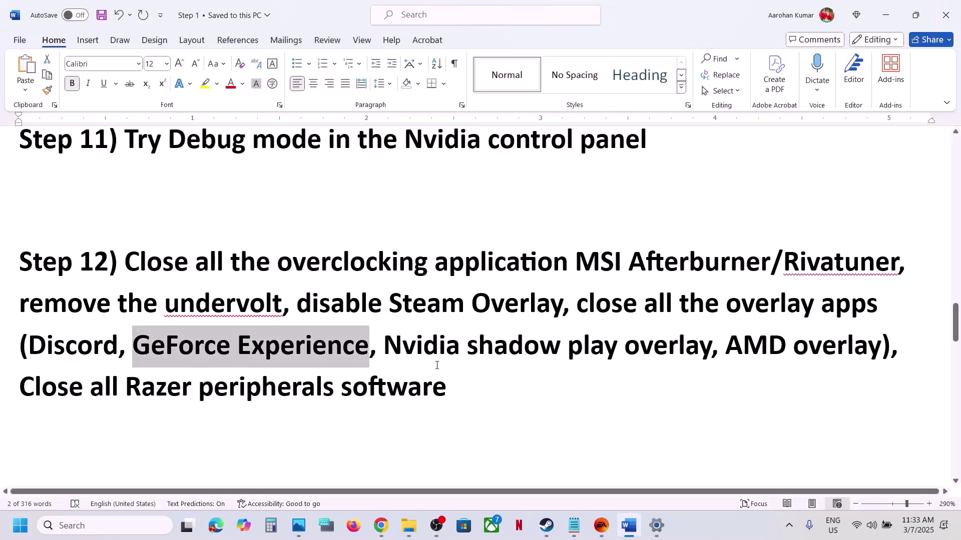
Highlight the overlay apps and Razer software instructions in Step 12 and the automatic paging file instruction in Step 13.
{"action": "left_click_drag", "start_coordinate": [600, 296], "coordinate": [882, 303]}
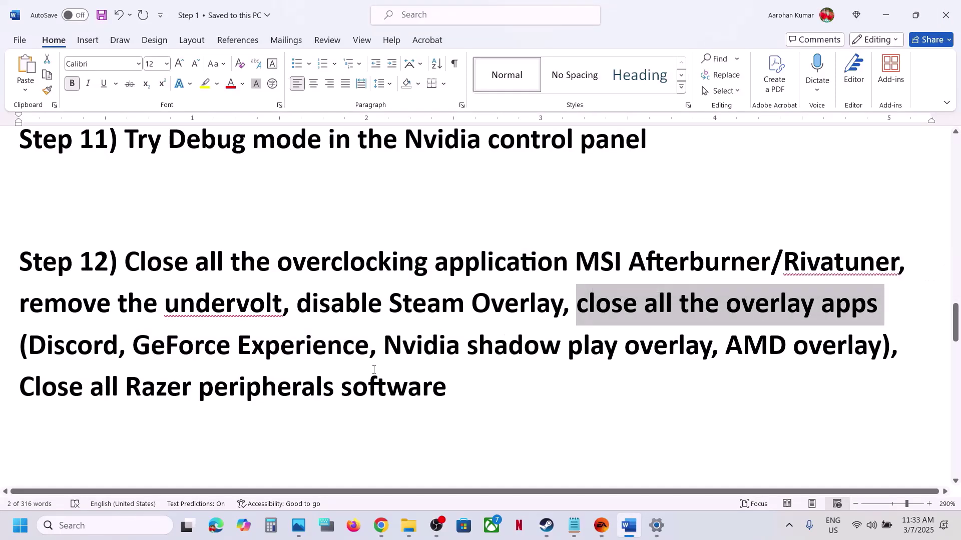
{"action": "left_click_drag", "start_coordinate": [32, 396], "coordinate": [422, 377]}
{"action": "scroll", "coordinate": [327, 385], "scroll_direction": "down", "scroll_amount": 5}
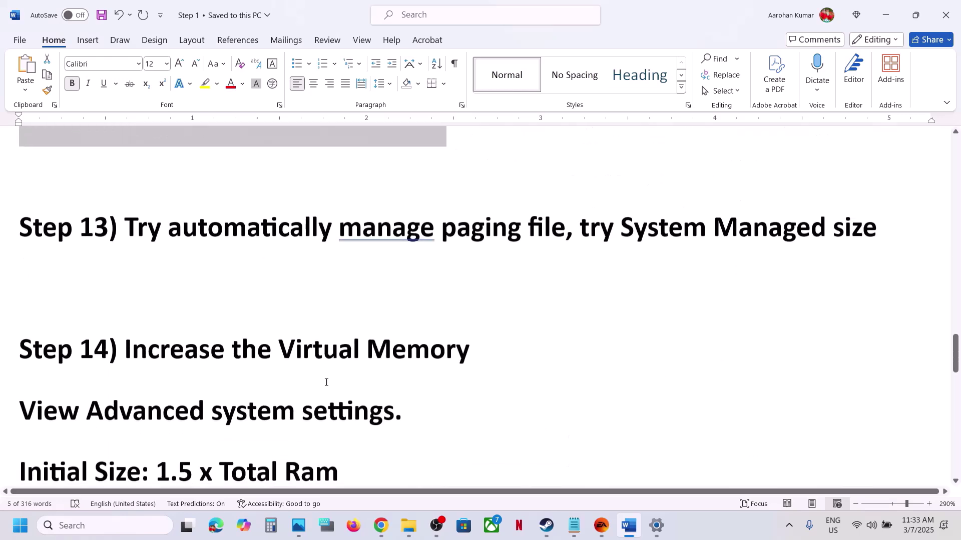
{"action": "scroll", "coordinate": [326, 383], "scroll_direction": "up", "scroll_amount": 2}
{"action": "left_click_drag", "start_coordinate": [162, 321], "coordinate": [527, 325]}
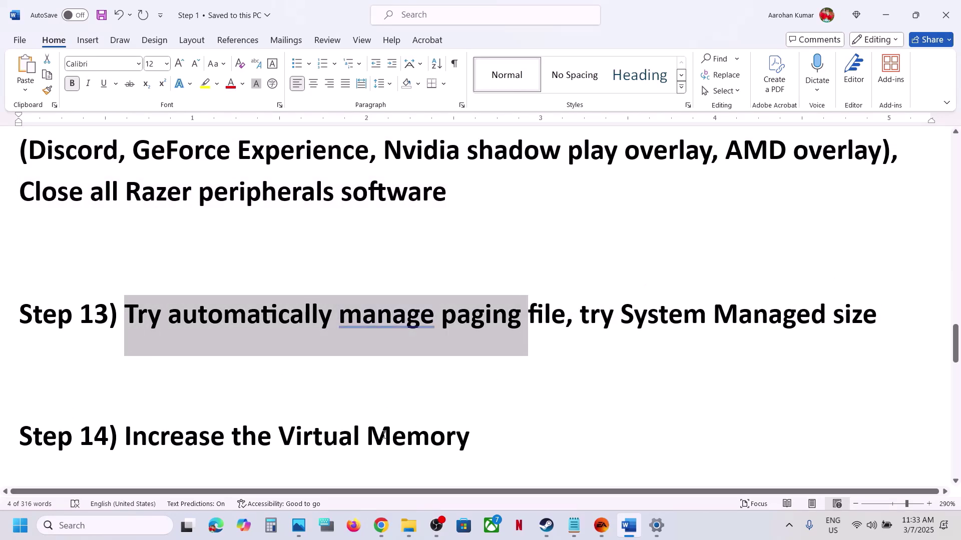
Copy "View Advanced system settings" from the Step 14 notes and use it in Windows search to open System Properties.
{"action": "scroll", "coordinate": [385, 433], "scroll_direction": "down", "scroll_amount": 2}
{"action": "left_click_drag", "start_coordinate": [395, 393], "coordinate": [41, 400]}
{"action": "left_click", "coordinate": [64, 522]}
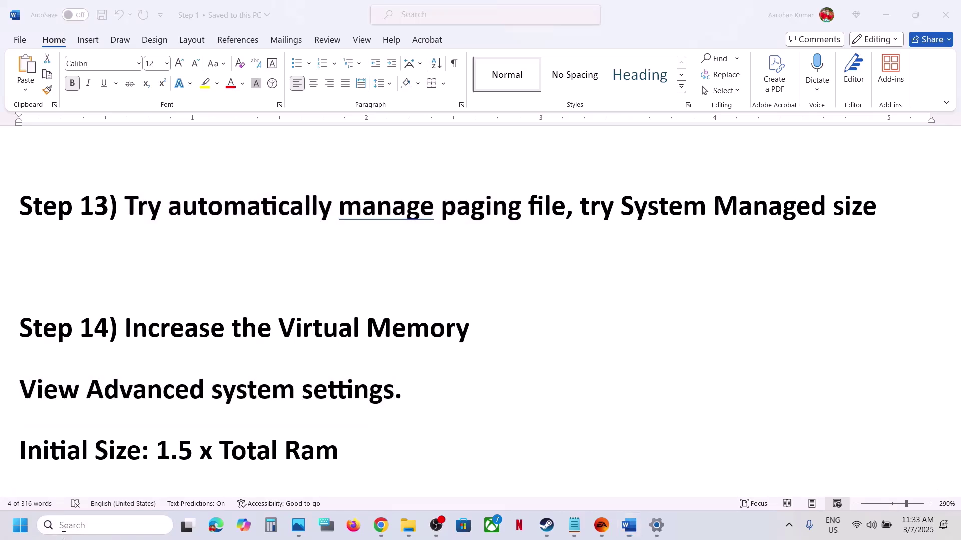
{"action": "type", "text": "View Advanced system settings"}
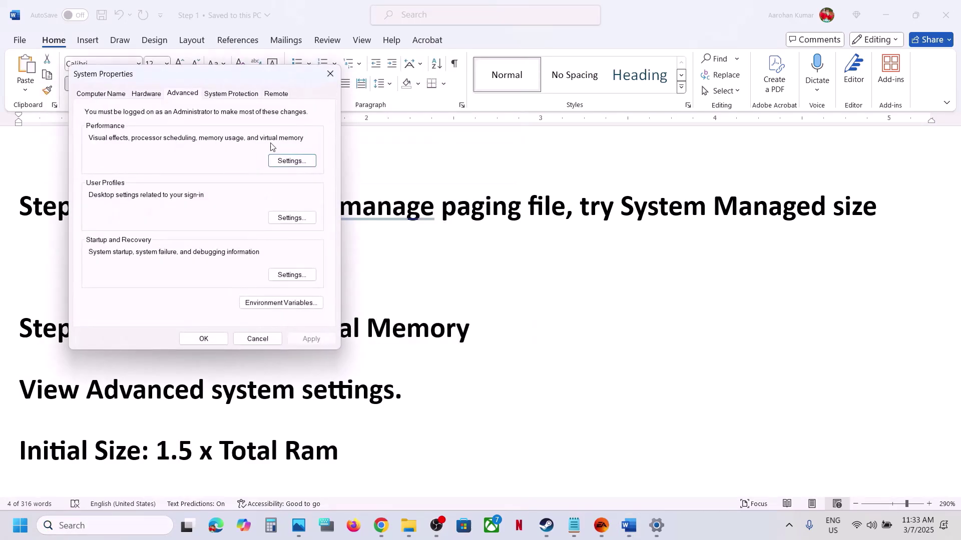
Enable automatic paging file size management for all drives in the virtual memory settings and close the system dialogs.
{"action": "left_click", "coordinate": [293, 162]}
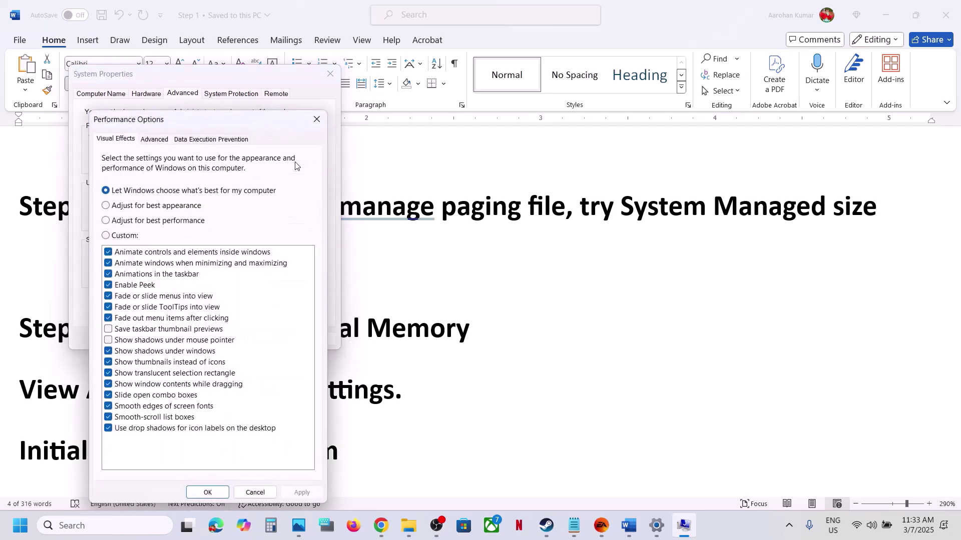
{"action": "left_click", "coordinate": [155, 139]}
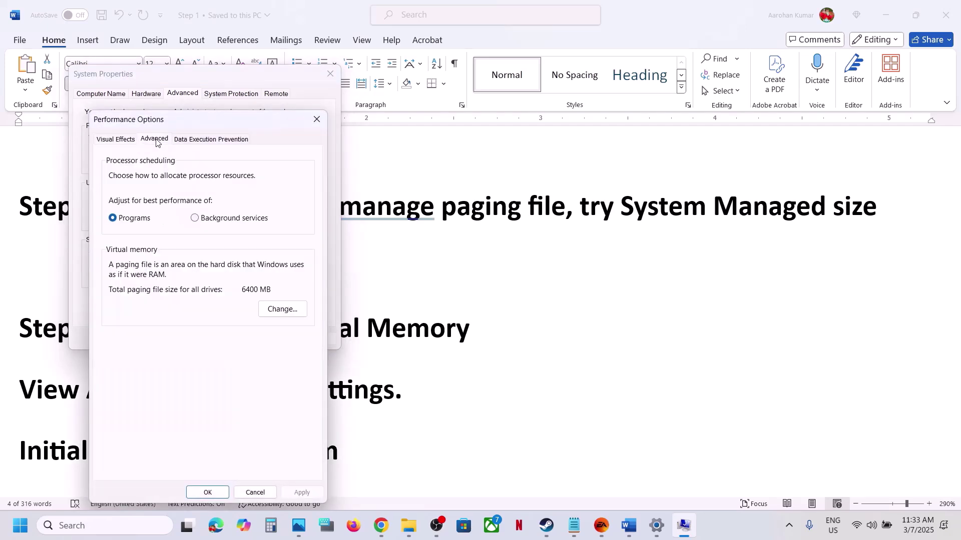
{"action": "left_click", "coordinate": [285, 307]}
{"action": "left_click", "coordinate": [117, 177]}
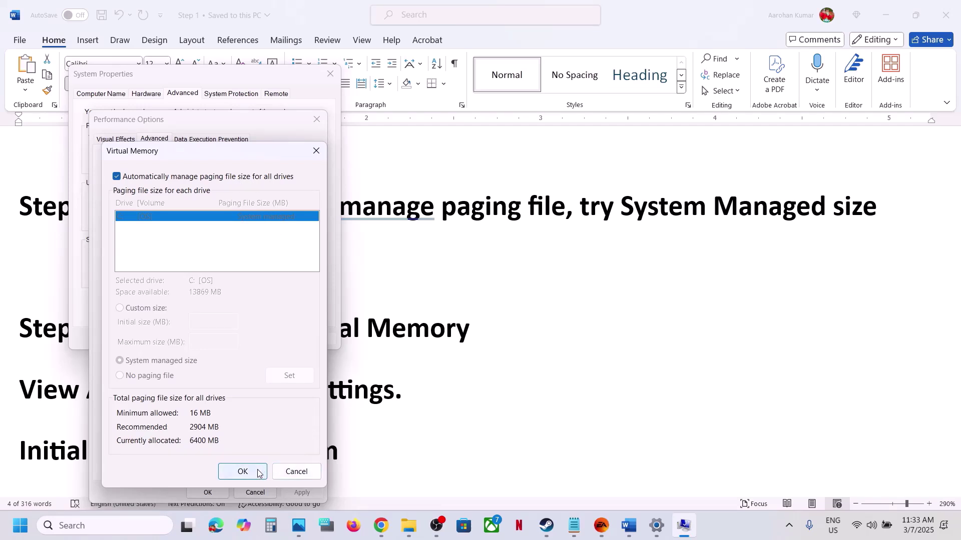
{"action": "left_click", "coordinate": [243, 471]}
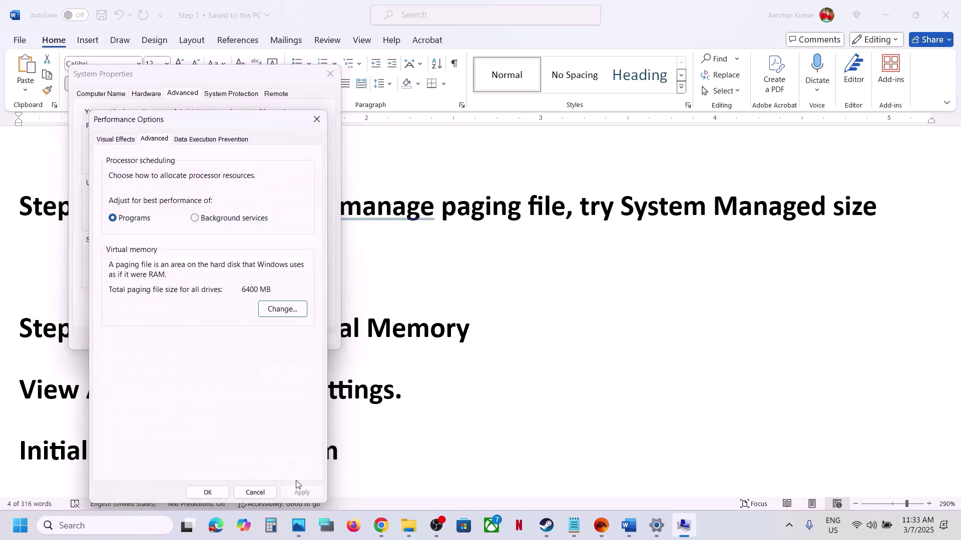
{"action": "left_click", "coordinate": [223, 493]}
{"action": "left_click", "coordinate": [219, 340]}
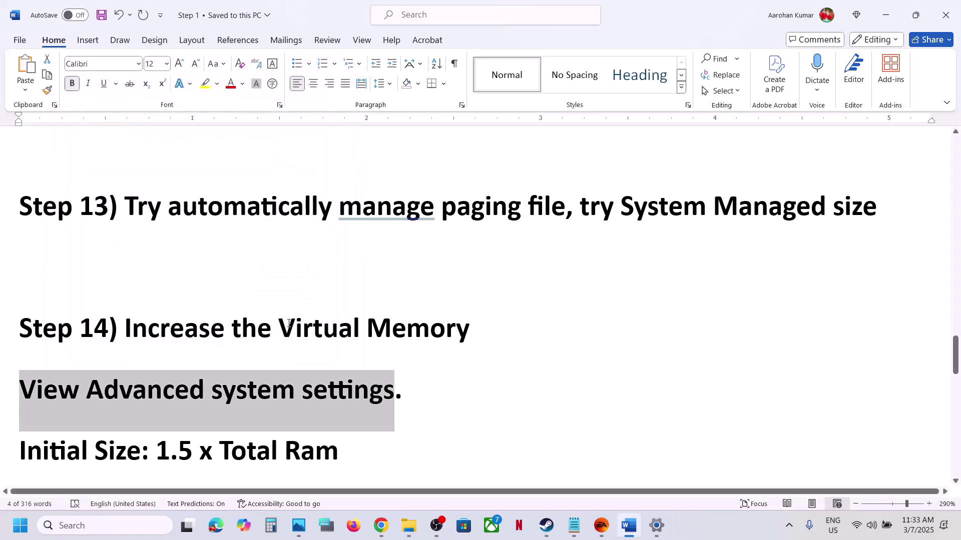
Show the Windows power options for restarting the computer and dismiss them without restarting.
{"action": "left_click", "coordinate": [21, 526]}
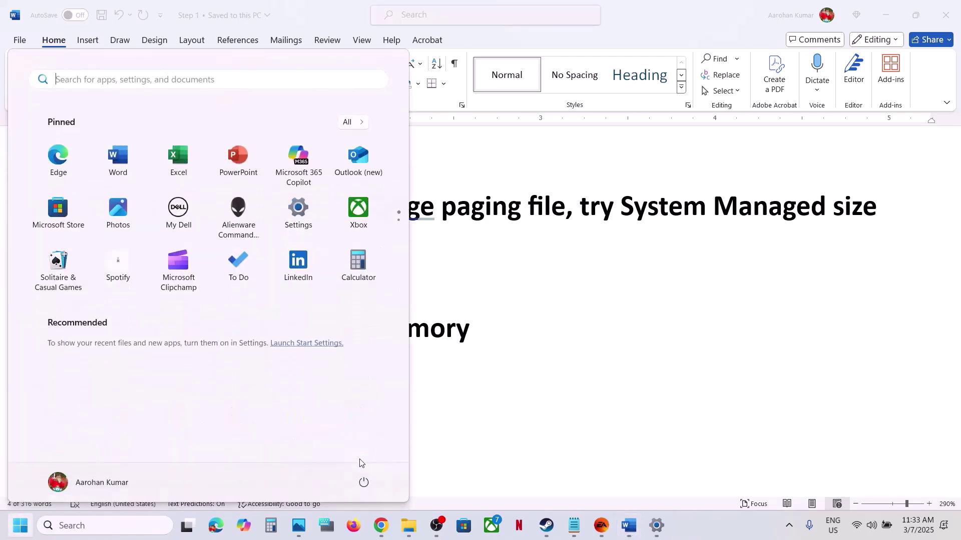
{"action": "left_click", "coordinate": [363, 482]}
{"action": "left_click", "coordinate": [498, 411]}
{"action": "left_click", "coordinate": [465, 413]}
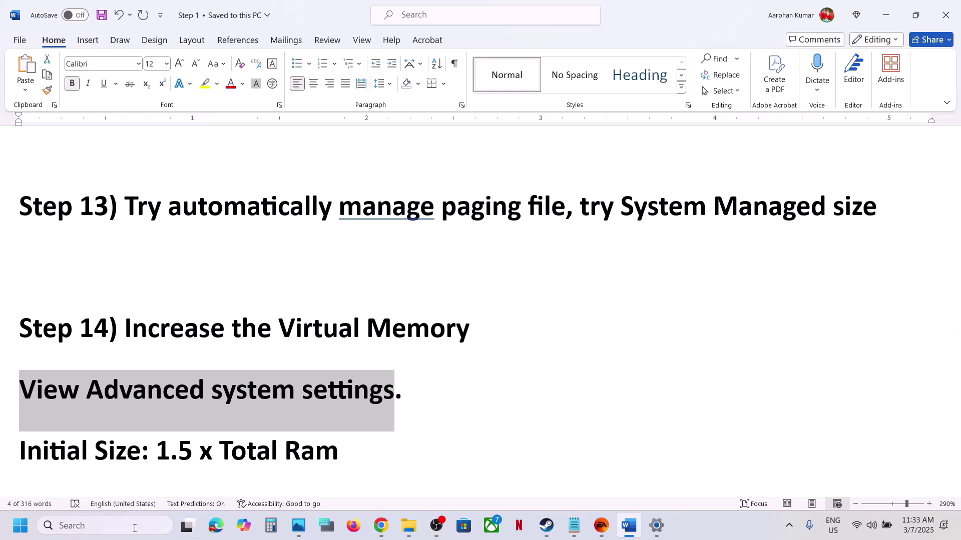
Search Windows for "View Advanced system settings" and open the Virtual Memory settings from the advanced performance options.
{"action": "left_click", "coordinate": [105, 525]}
{"action": "type", "text": "View Advanced system settings"}
{"action": "left_click", "coordinate": [144, 142]}
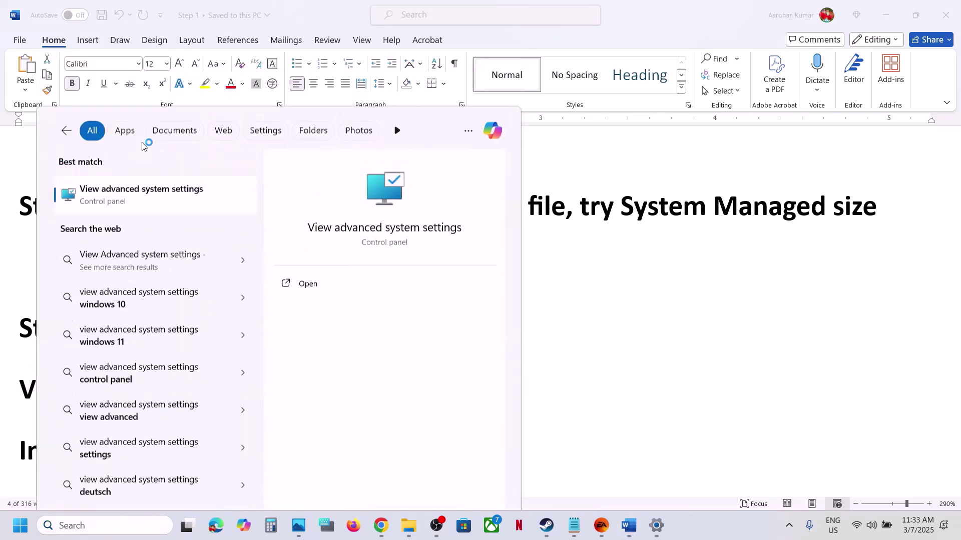
{"action": "left_click", "coordinate": [308, 178]}
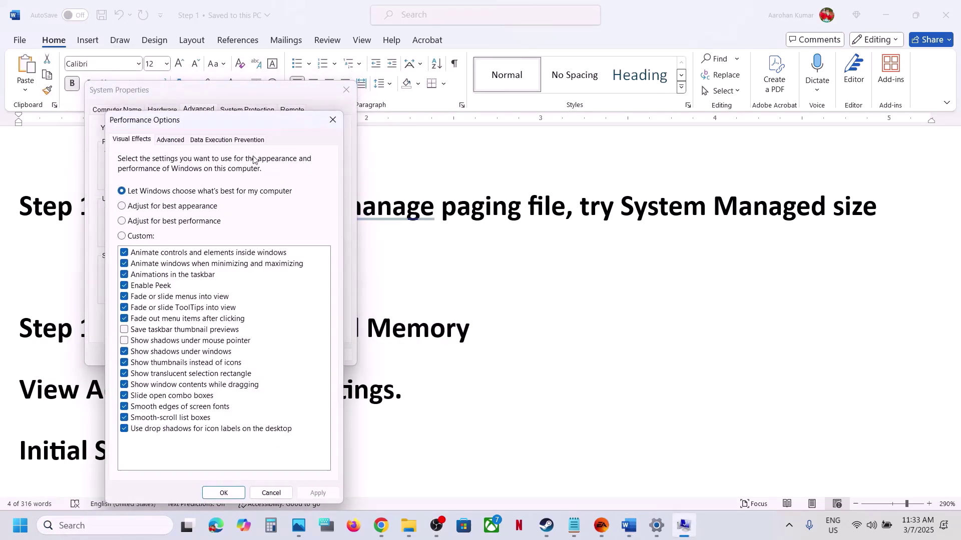
{"action": "left_click", "coordinate": [169, 140]}
{"action": "left_click", "coordinate": [299, 308]}
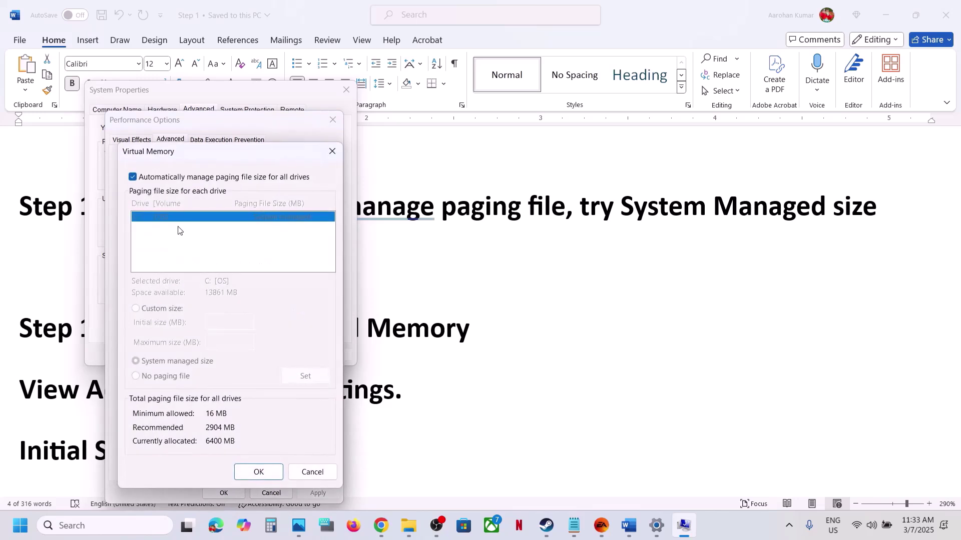
Disable automatic paging file management, set drive C: to System managed size, apply the changes and postpone the restart.
{"action": "left_click", "coordinate": [134, 177]}
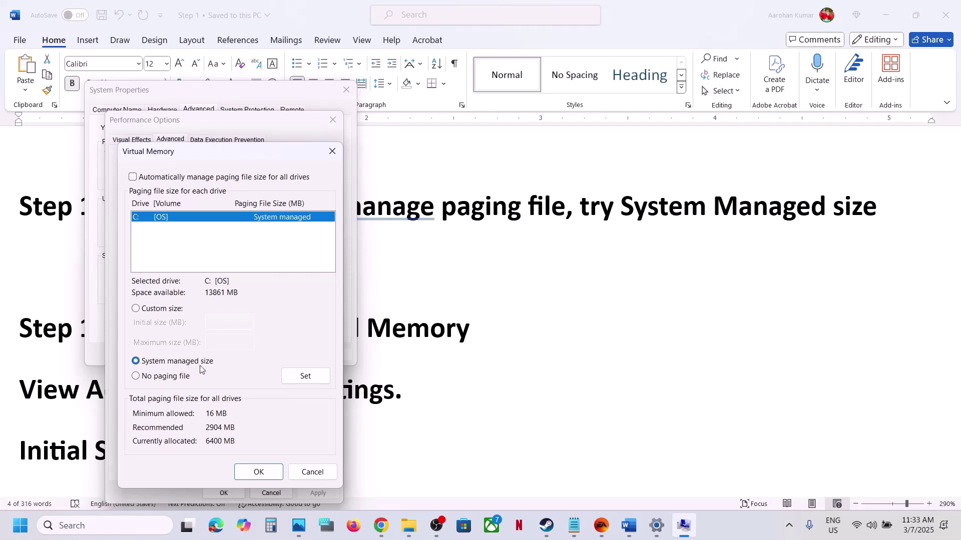
{"action": "left_click", "coordinate": [295, 377]}
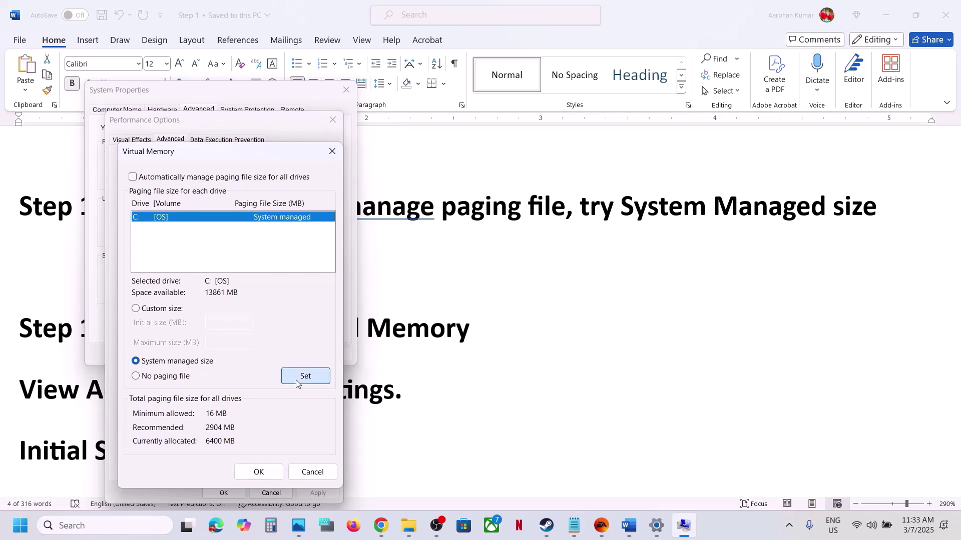
{"action": "left_click", "coordinate": [266, 468]}
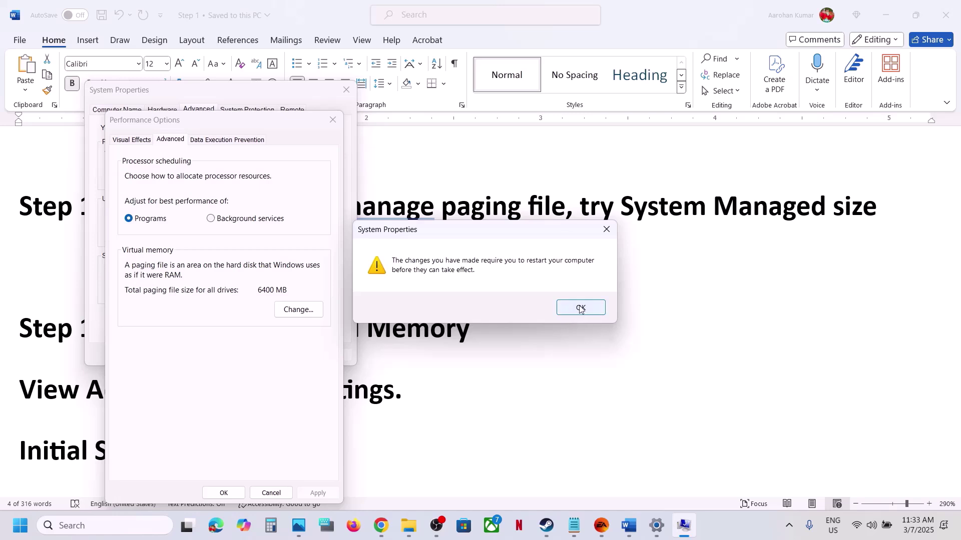
{"action": "left_click", "coordinate": [580, 308]}
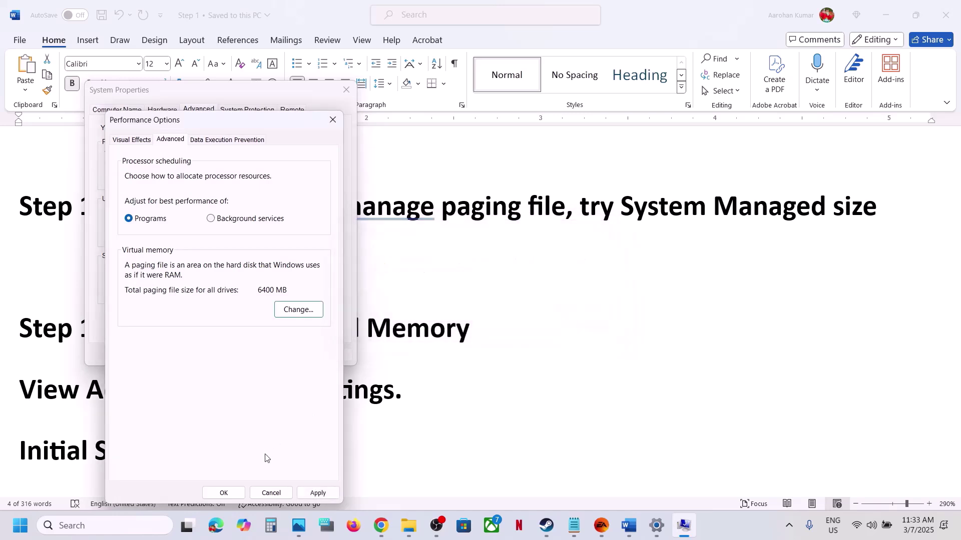
{"action": "left_click", "coordinate": [317, 493]}
{"action": "left_click", "coordinate": [223, 494]}
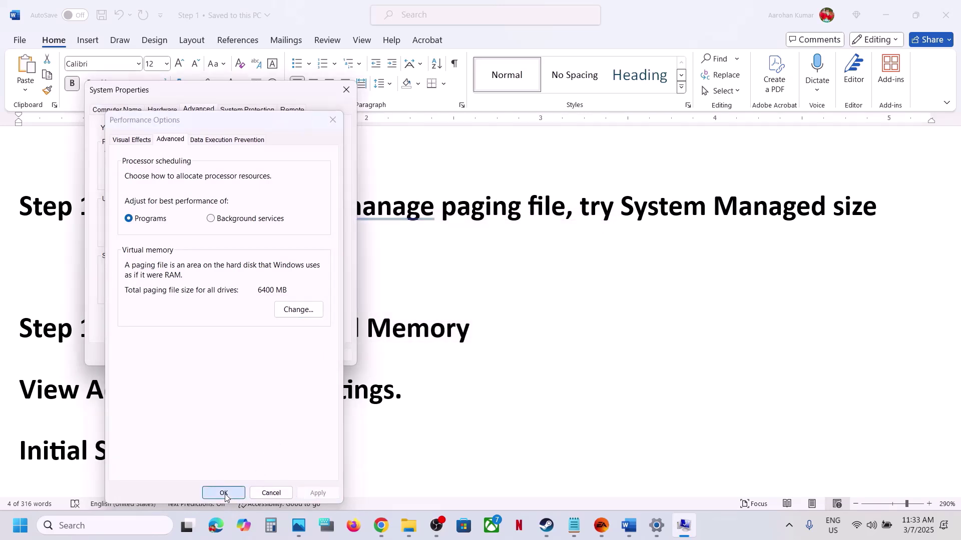
{"action": "left_click", "coordinate": [221, 357]}
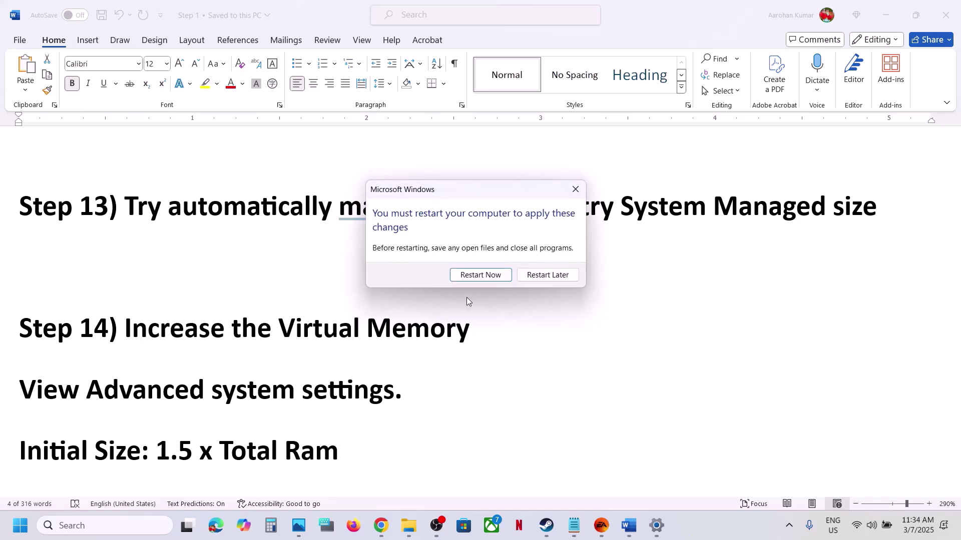
{"action": "left_click", "coordinate": [541, 282]}
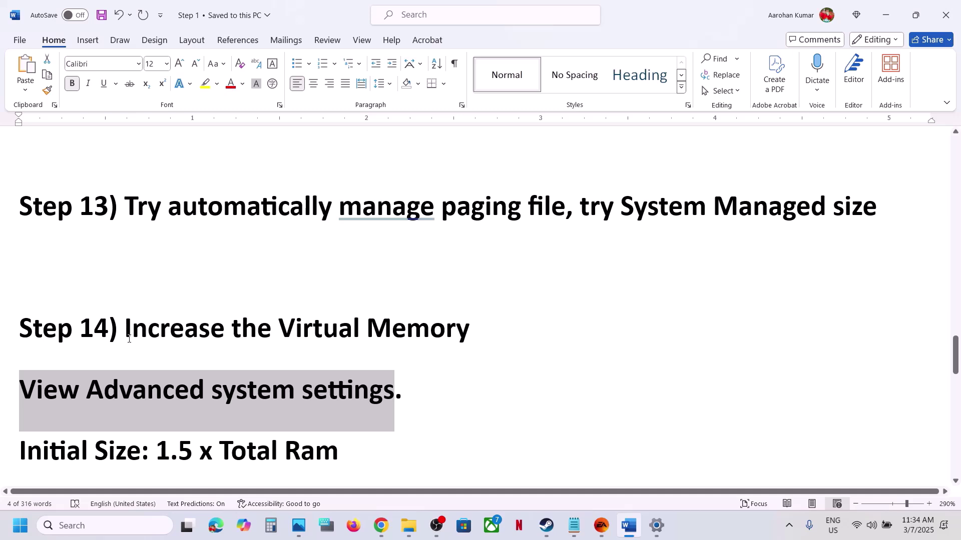
Highlight "Increase the Virtual Memory" in Step 14, and open System Properties through Windows search with the copied text "View Advanced system settings".
{"action": "left_click_drag", "start_coordinate": [125, 333], "coordinate": [473, 336]}
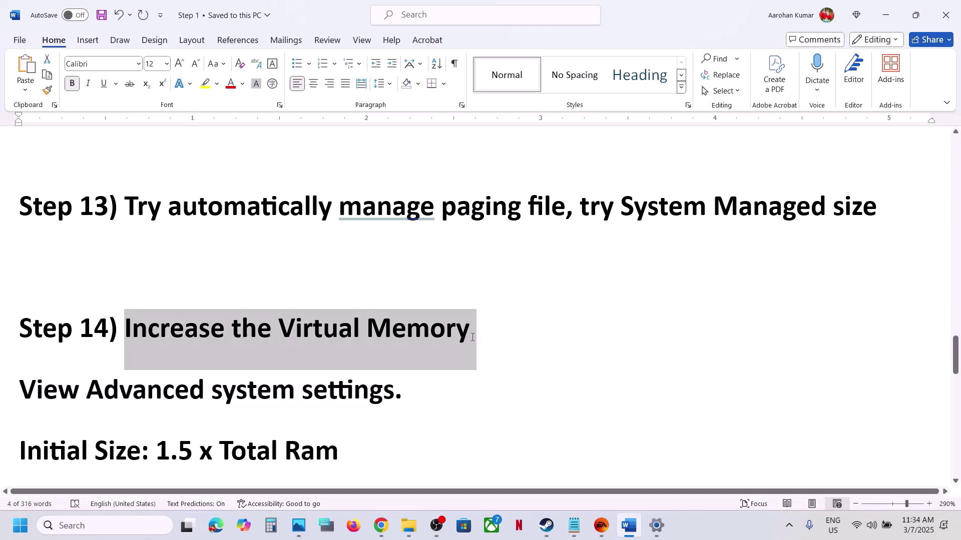
{"action": "left_click", "coordinate": [696, 516]}
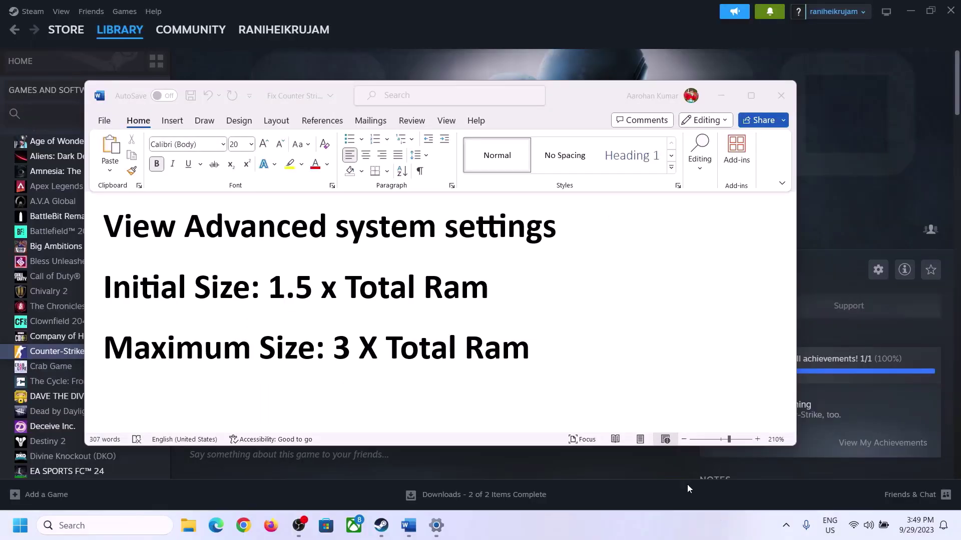
{"action": "left_click", "coordinate": [116, 231]}
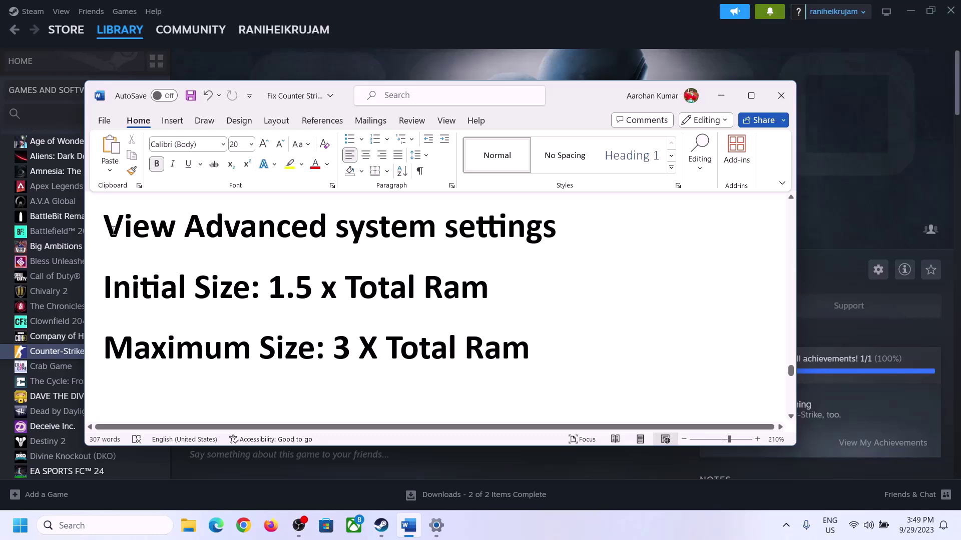
{"action": "left_click_drag", "start_coordinate": [114, 231], "coordinate": [533, 237]}
{"action": "key", "text": "ctrl+c"}
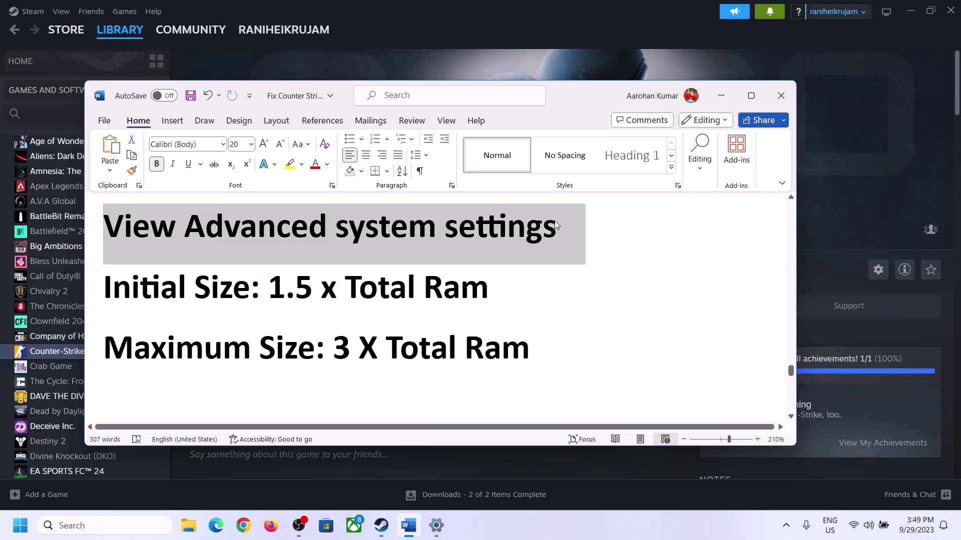
{"action": "left_click", "coordinate": [114, 525]}
{"action": "key", "text": "ctrl+v"}
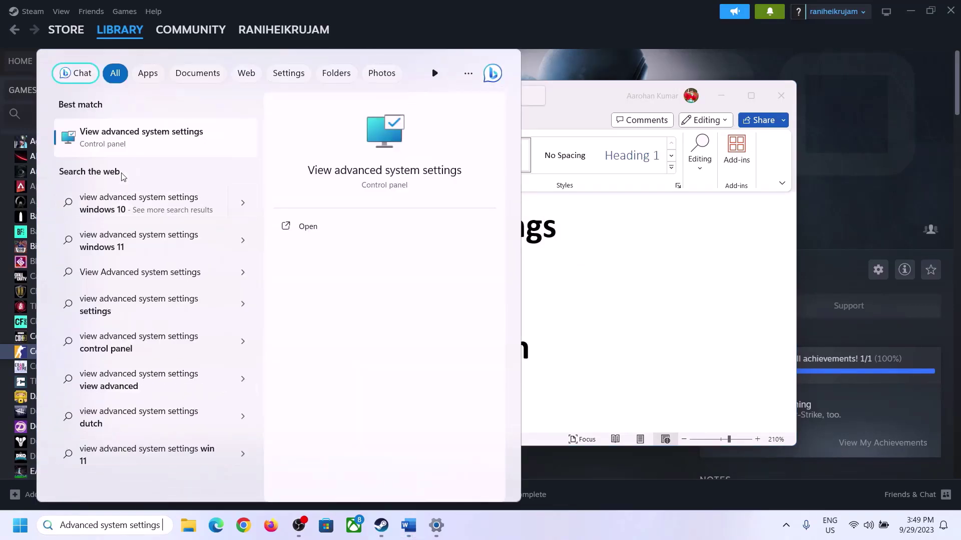
{"action": "left_click", "coordinate": [134, 145]}
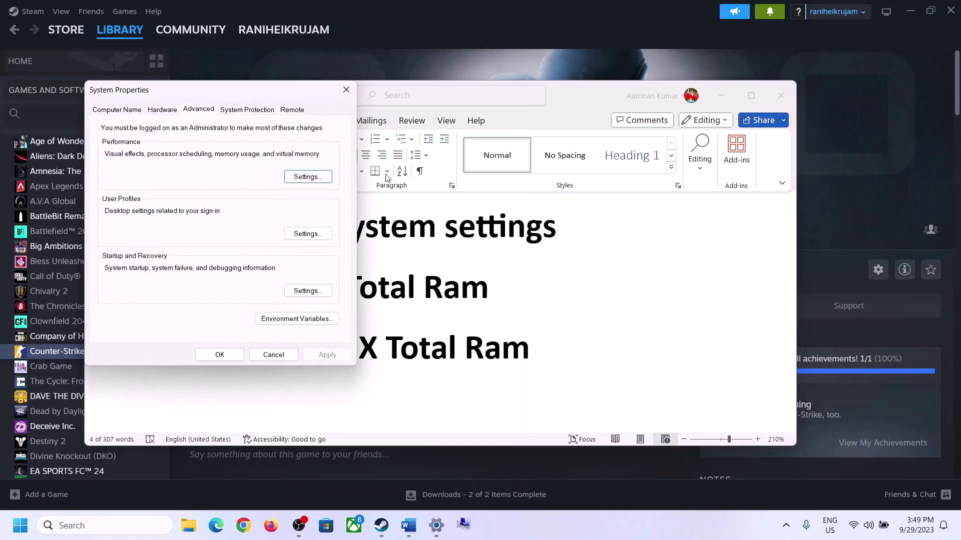
Open the Virtual Memory settings, disable automatic paging file management and choose a custom size for drive C:.
{"action": "left_click_drag", "start_coordinate": [197, 97], "coordinate": [431, 175]}
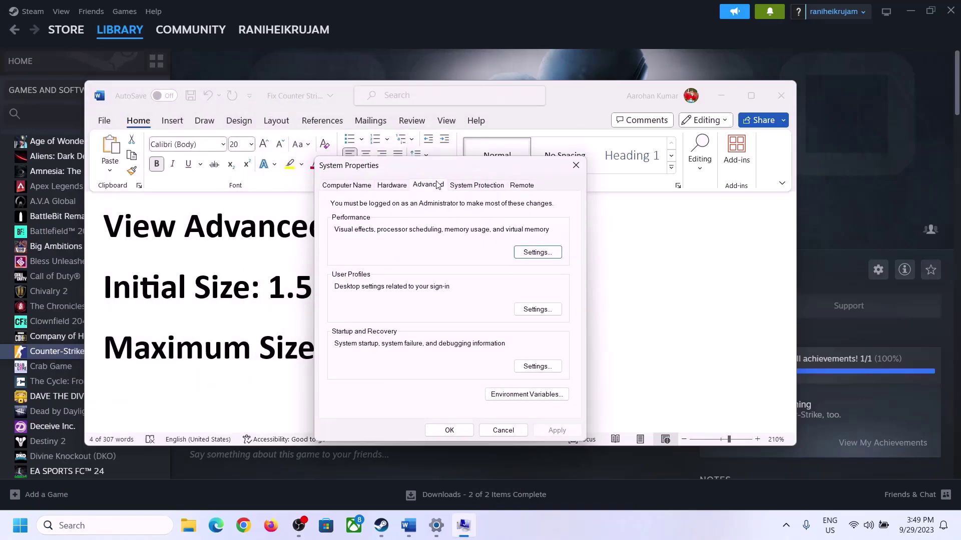
{"action": "left_click", "coordinate": [534, 254]}
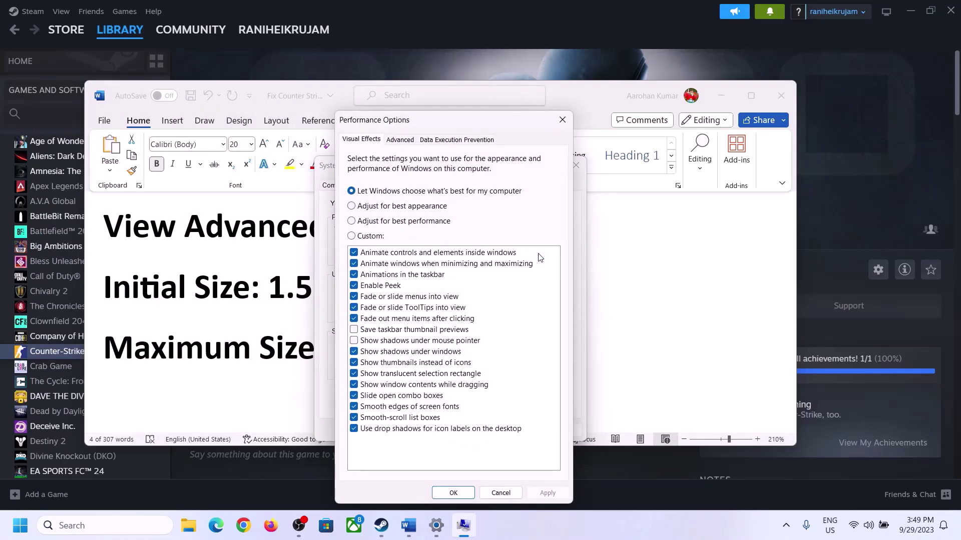
{"action": "left_click", "coordinate": [402, 141]}
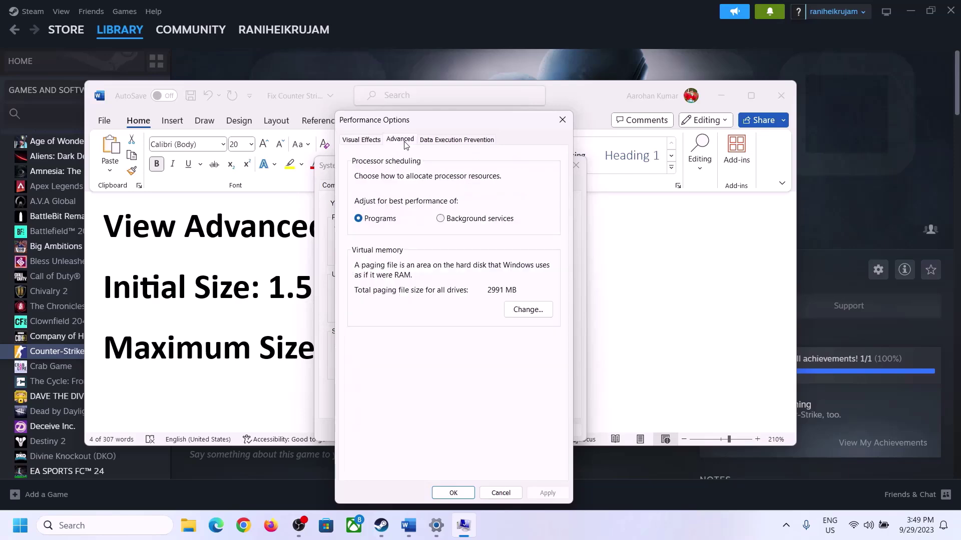
{"action": "left_click", "coordinate": [531, 310]}
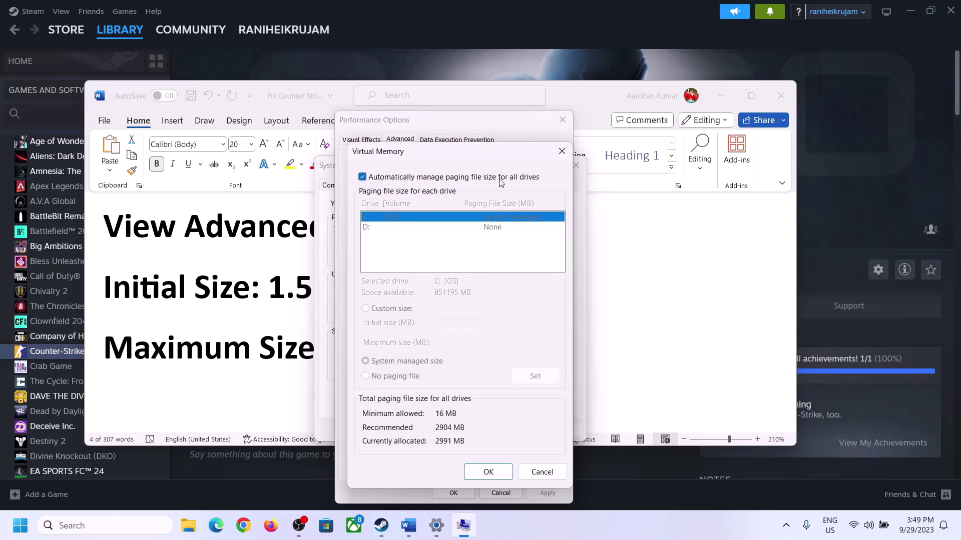
{"action": "left_click", "coordinate": [363, 179]}
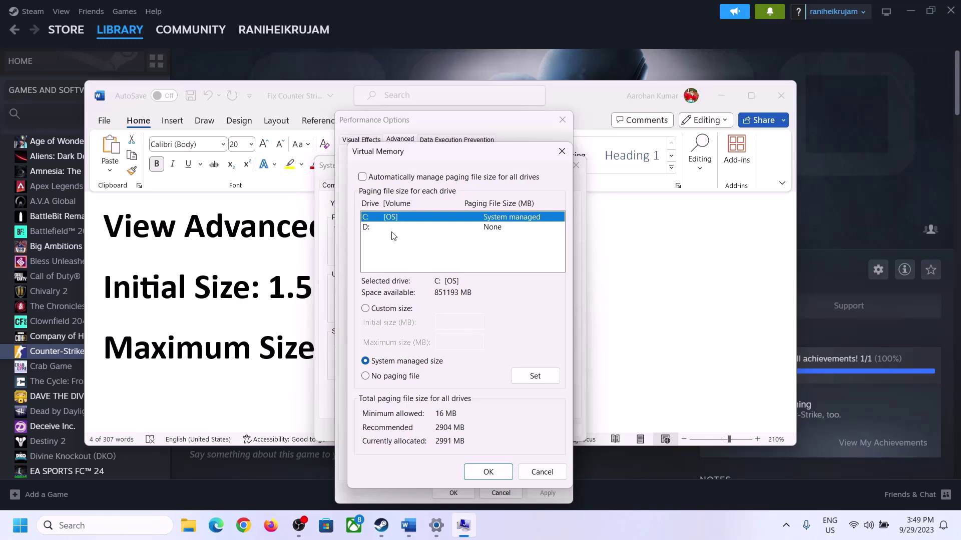
{"action": "left_click", "coordinate": [366, 309]}
{"action": "left_click", "coordinate": [462, 322]}
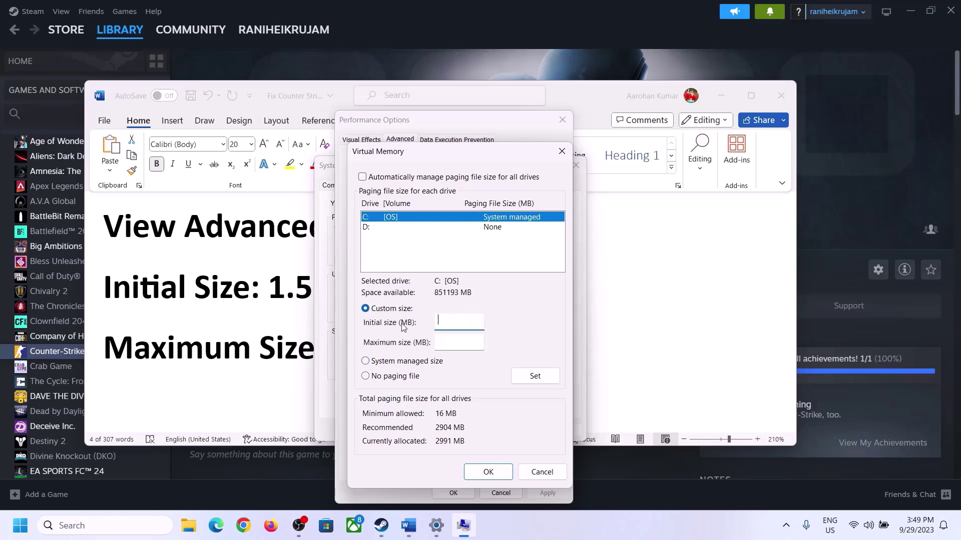
Highlight the initial size formula "1.5 x Total Ram" in the notes and look up the installed RAM in the Windows system specifications.
{"action": "left_click", "coordinate": [278, 293]}
{"action": "left_click_drag", "start_coordinate": [279, 294], "coordinate": [446, 298]}
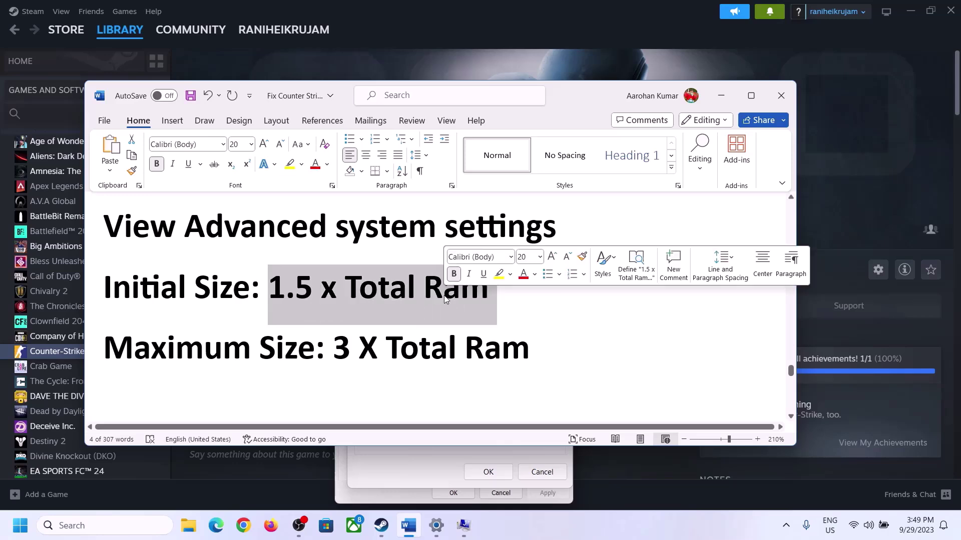
{"action": "left_click", "coordinate": [436, 526]}
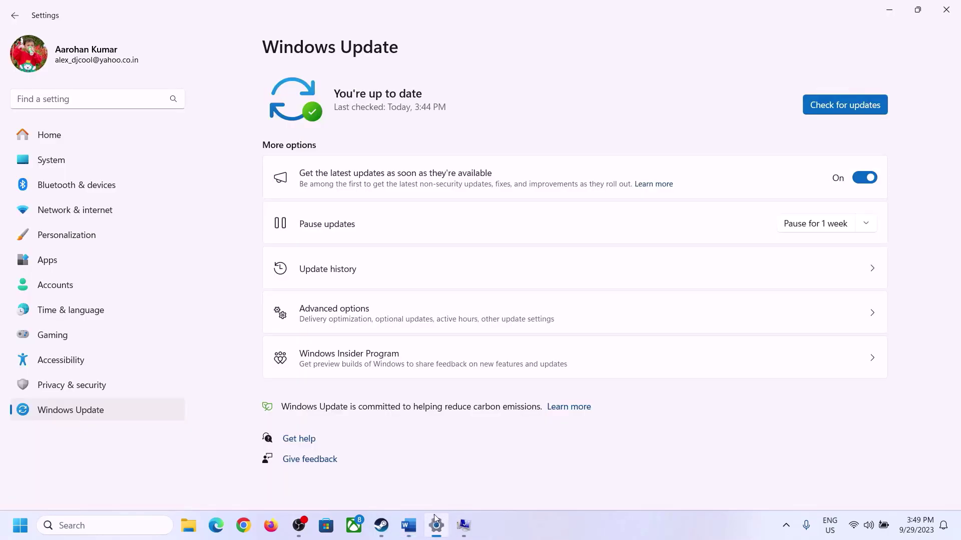
{"action": "left_click", "coordinate": [45, 160]}
{"action": "scroll", "coordinate": [320, 426], "scroll_direction": "down", "scroll_amount": 8}
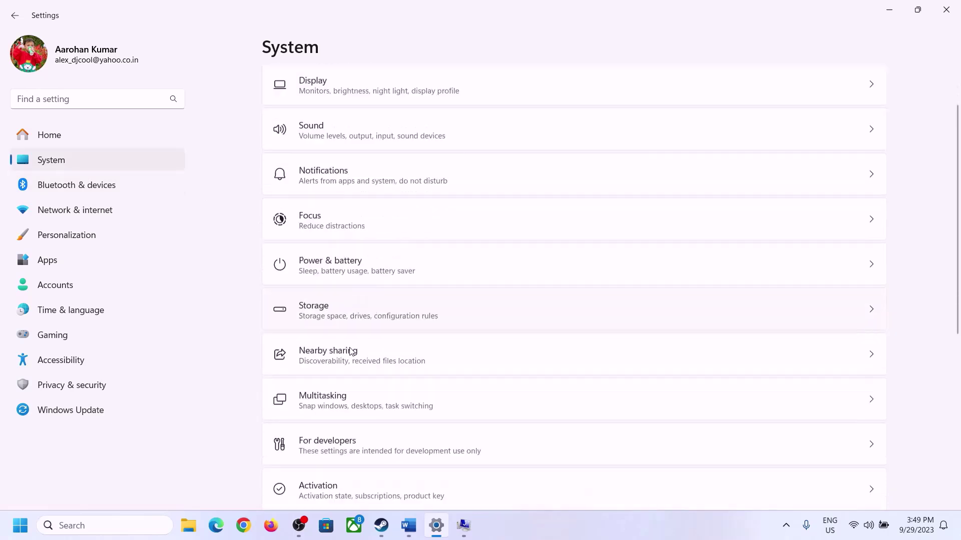
{"action": "left_click", "coordinate": [317, 475]}
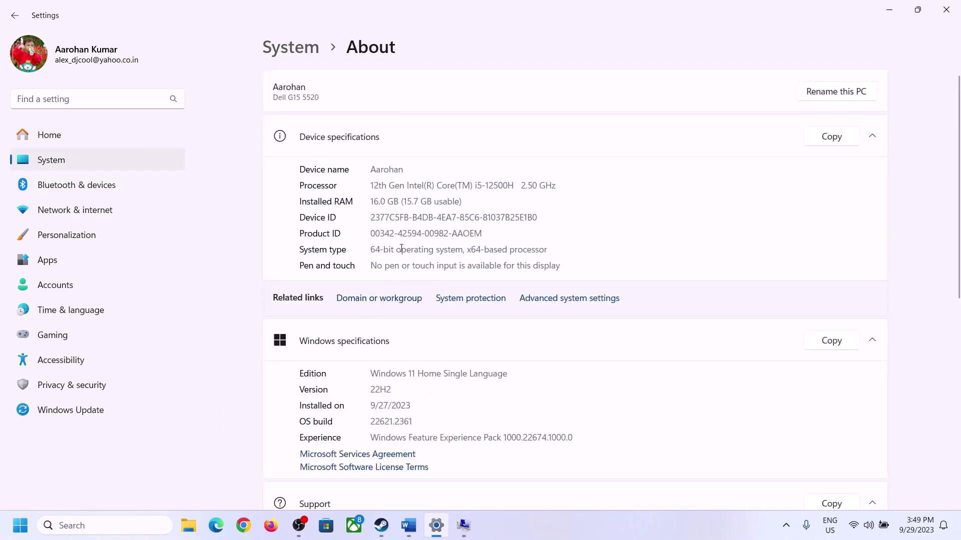
{"action": "left_click_drag", "start_coordinate": [378, 200], "coordinate": [375, 202]}
{"action": "left_click", "coordinate": [378, 200]}
{"action": "left_click_drag", "start_coordinate": [380, 196], "coordinate": [366, 197]}
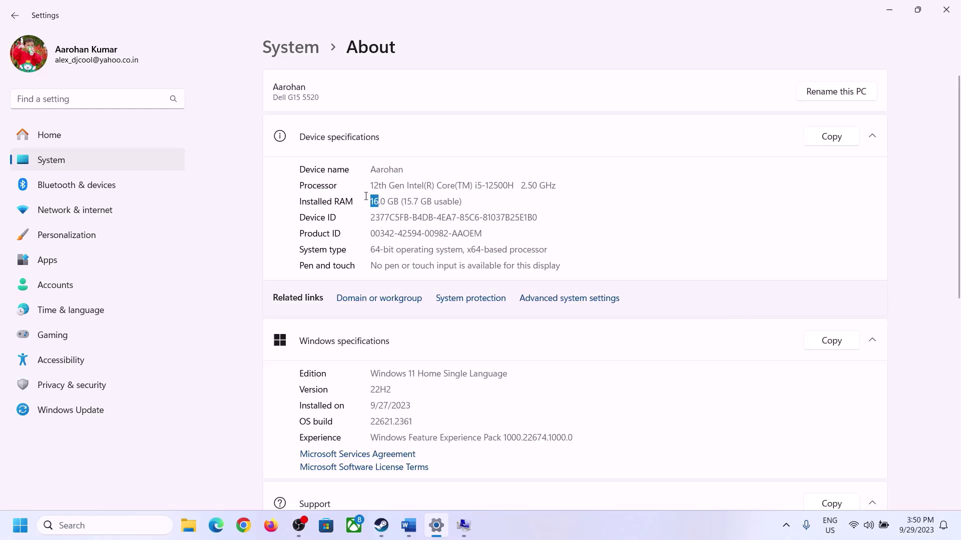
Launch Calculator with the Run command "calc", place it beside the Virtual Memory dialog and recheck the initial size formula in the notes.
{"action": "left_click", "coordinate": [464, 526]}
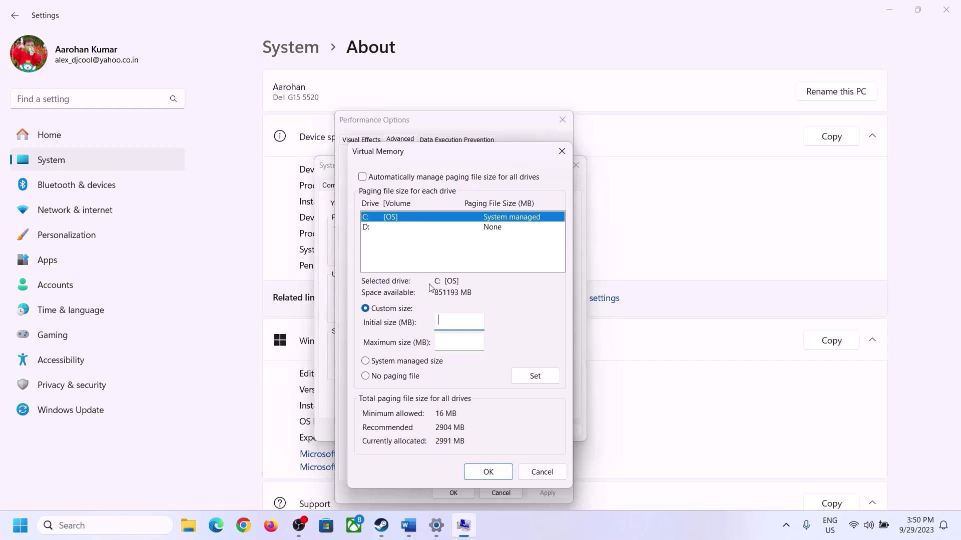
{"action": "mouse_move", "coordinate": [436, 526]}
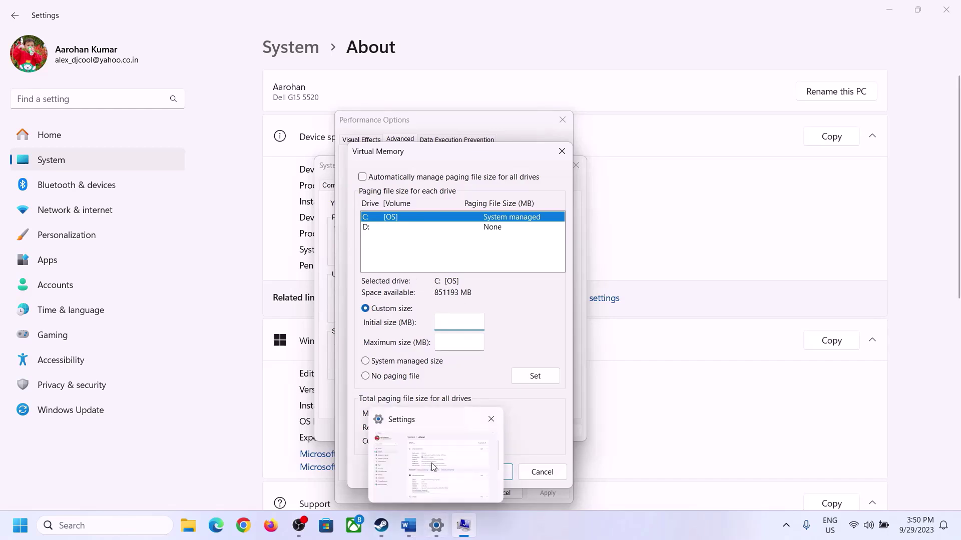
{"action": "key", "text": "super+r"}
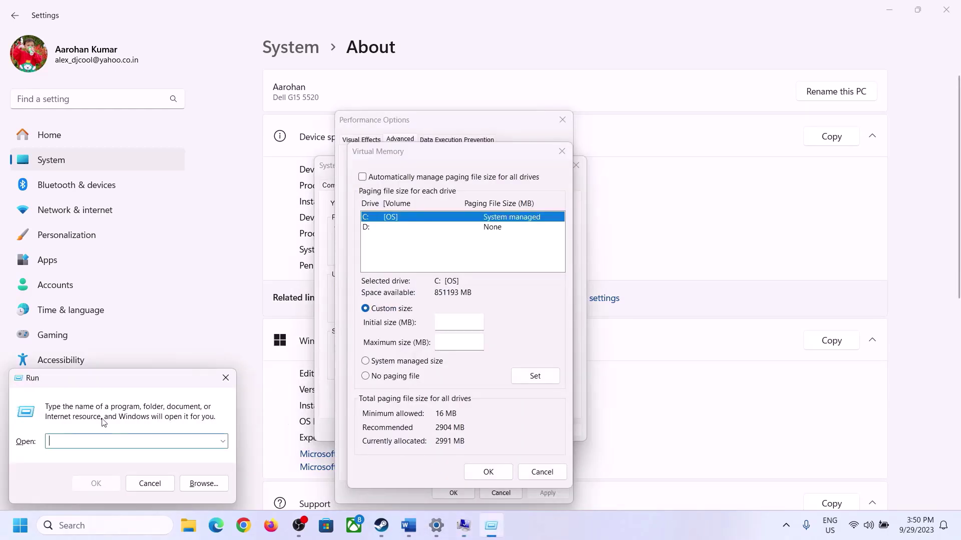
{"action": "type", "text": "calc"}
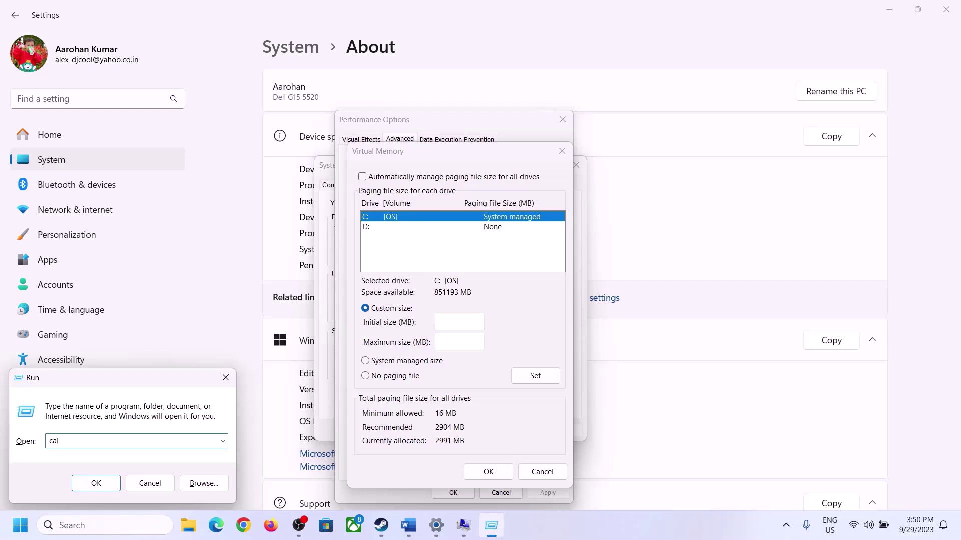
{"action": "left_click", "coordinate": [95, 483]}
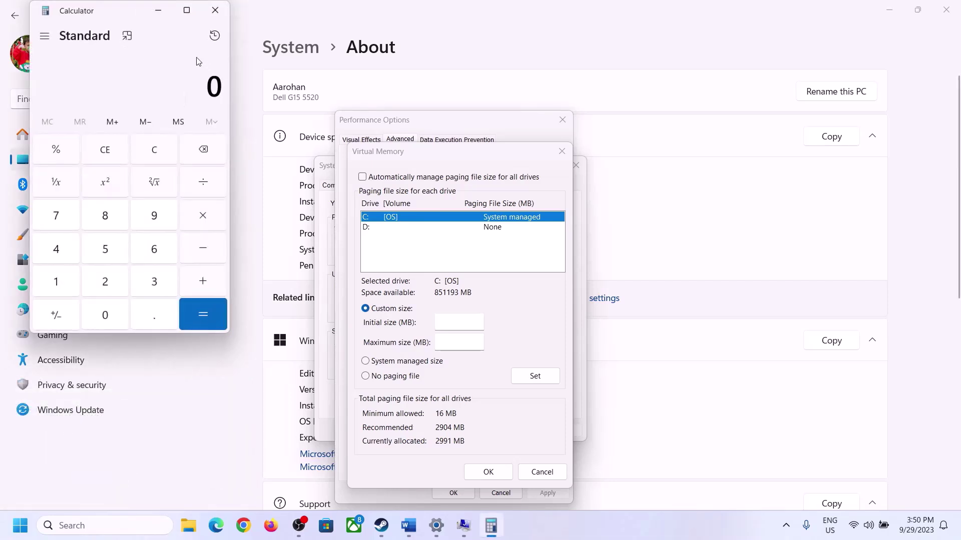
{"action": "left_click_drag", "start_coordinate": [118, 18], "coordinate": [700, 165]}
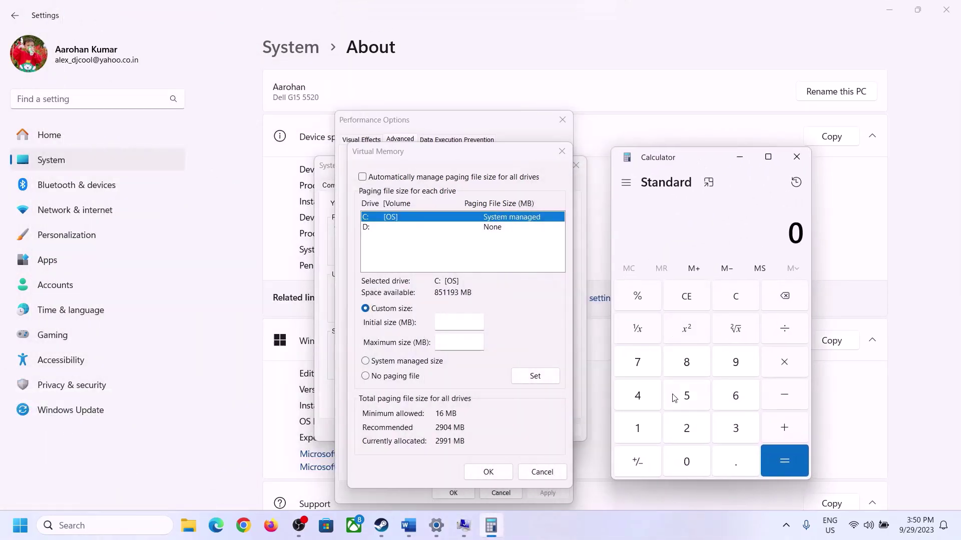
{"action": "left_click", "coordinate": [409, 525]}
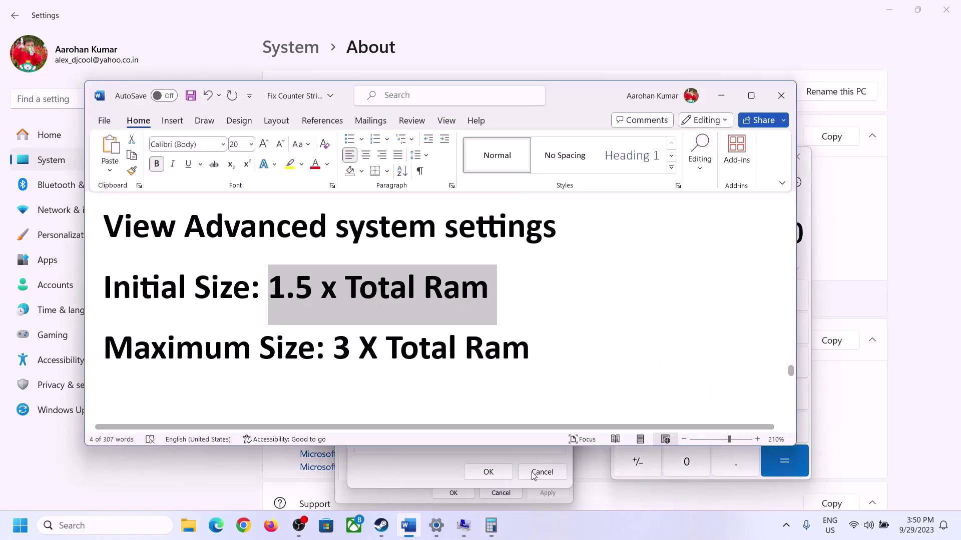
{"action": "left_click", "coordinate": [491, 525]}
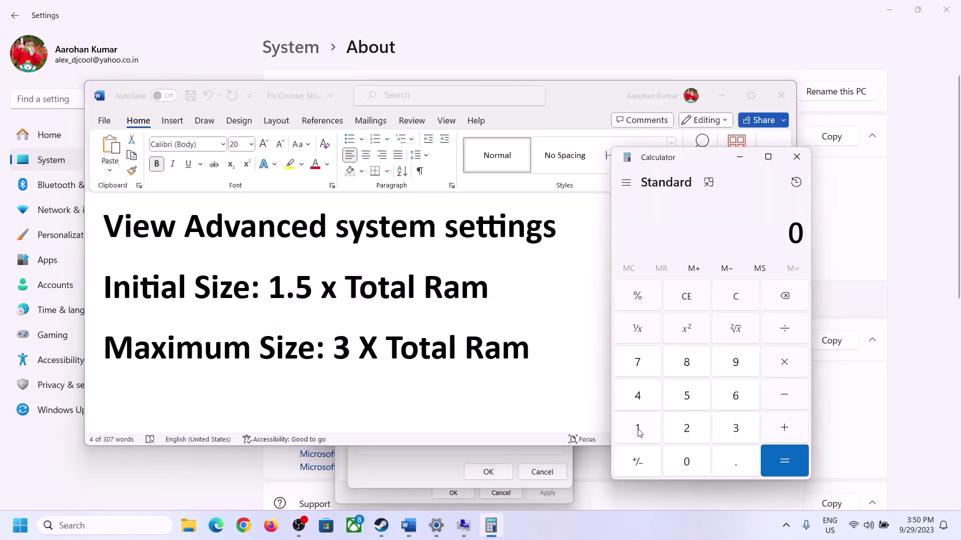
{"action": "left_click", "coordinate": [638, 429]}
{"action": "left_click", "coordinate": [733, 400]}
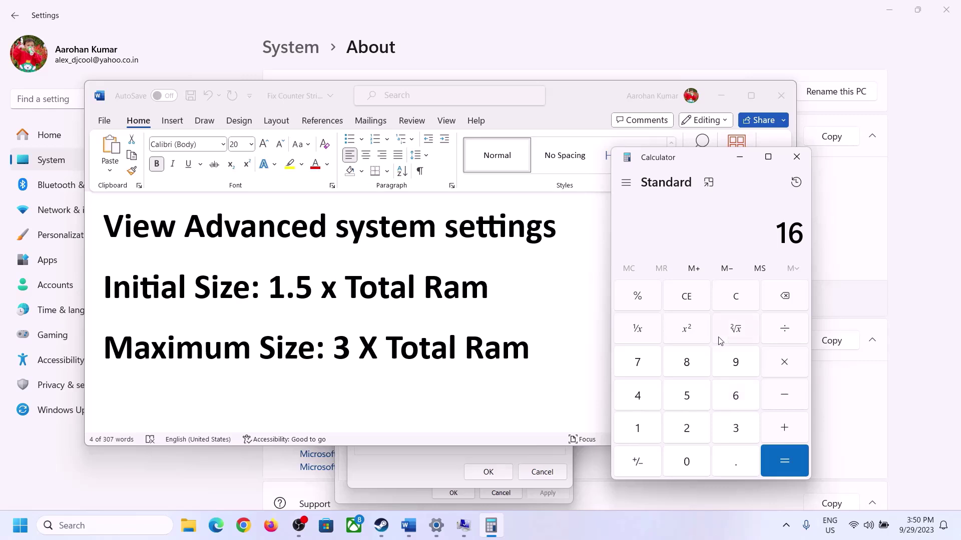
{"action": "left_click", "coordinate": [737, 298]}
Convert the 16 GB of installed RAM to megabytes by calculating 16 × 1024.
{"action": "left_click", "coordinate": [643, 429]}
{"action": "left_click", "coordinate": [735, 395]}
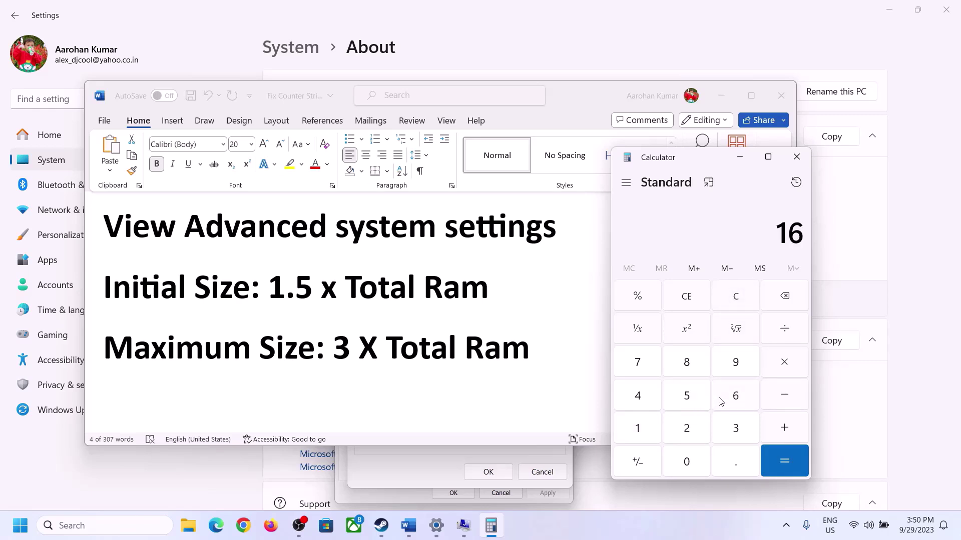
{"action": "left_click", "coordinate": [784, 368]}
{"action": "left_click", "coordinate": [637, 434]}
{"action": "left_click", "coordinate": [690, 460]}
{"action": "left_click", "coordinate": [689, 433]}
{"action": "left_click", "coordinate": [646, 405]}
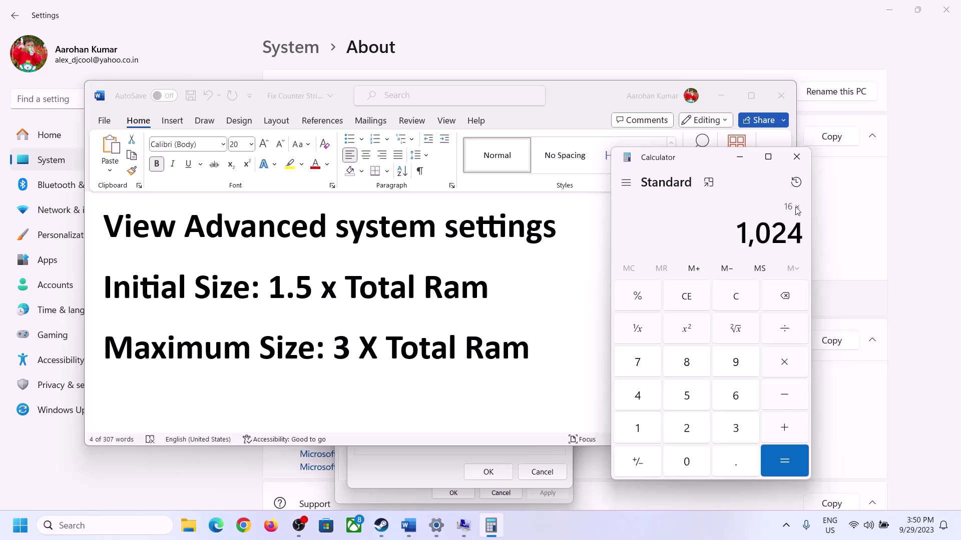
{"action": "left_click", "coordinate": [783, 461]}
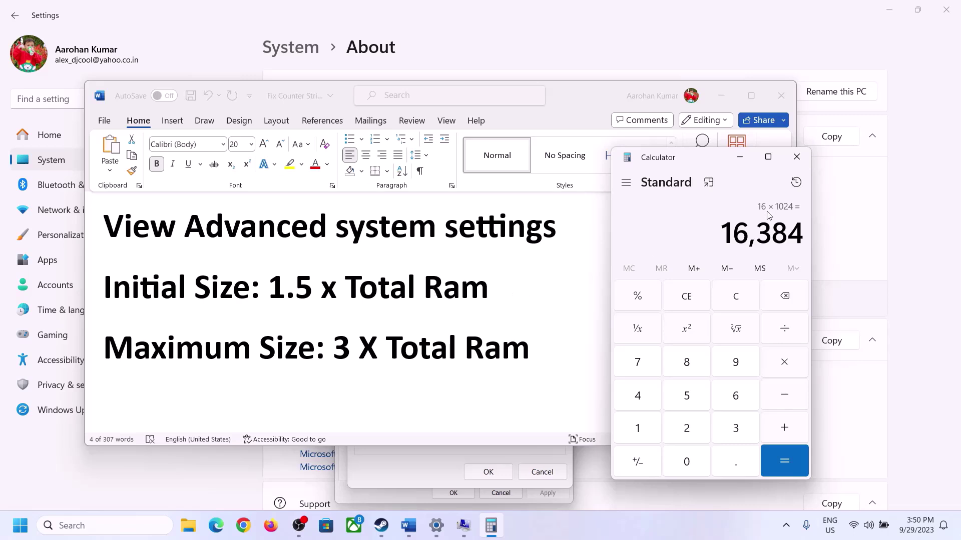
Multiply the RAM in megabytes by 1.5 and enter 24576 MB as the initial paging file size for drive C:.
{"action": "left_click", "coordinate": [788, 367]}
{"action": "left_click", "coordinate": [639, 428]}
{"action": "left_click", "coordinate": [732, 469]}
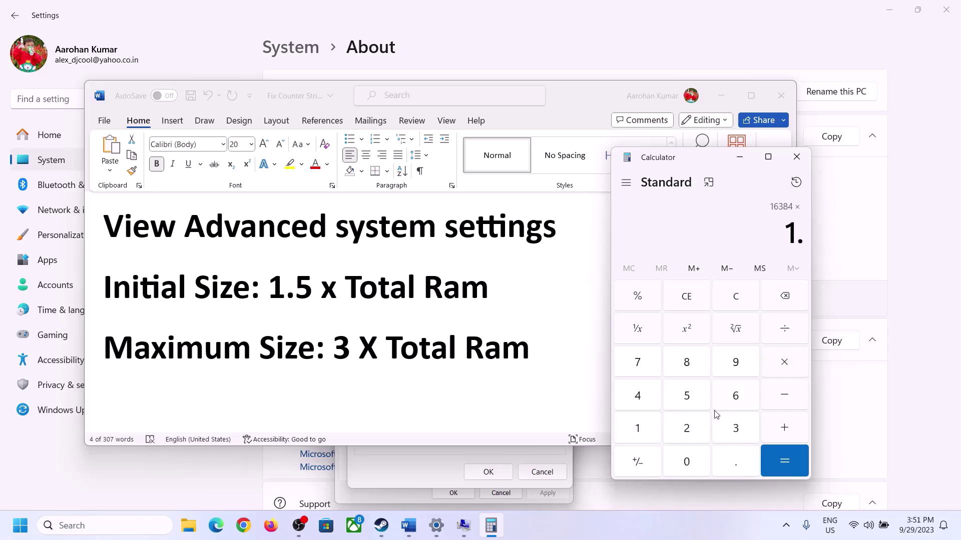
{"action": "left_click", "coordinate": [687, 396]}
{"action": "left_click", "coordinate": [781, 459]}
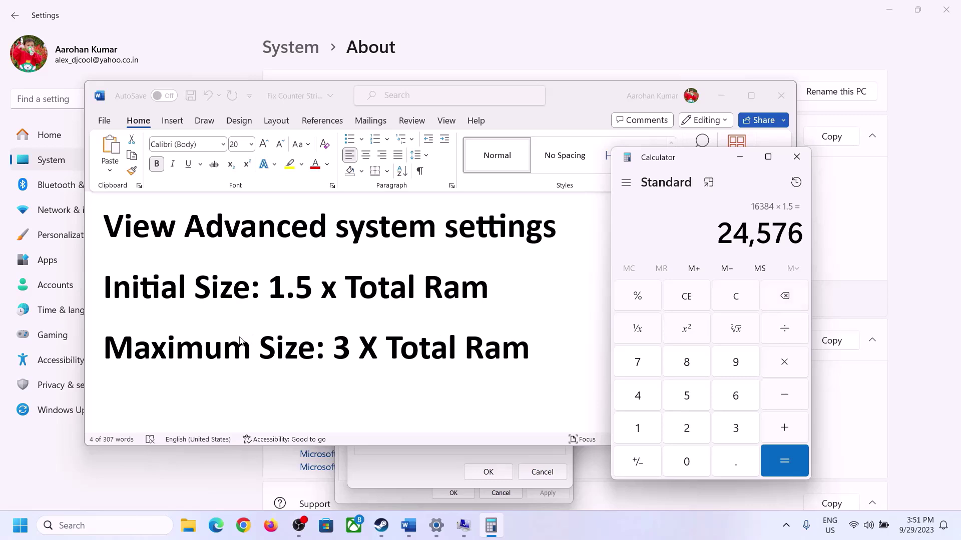
{"action": "left_click", "coordinate": [431, 460]}
{"action": "type", "text": "24576"}
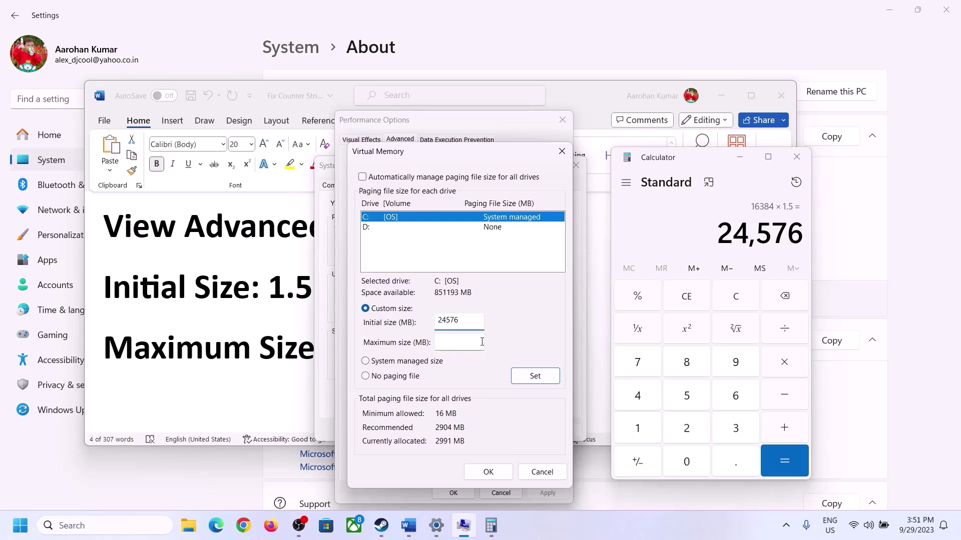
Check the maximum size formula in the notes, and reset the calculator while rechecking the installed RAM in the system specifications.
{"action": "left_click", "coordinate": [481, 342]}
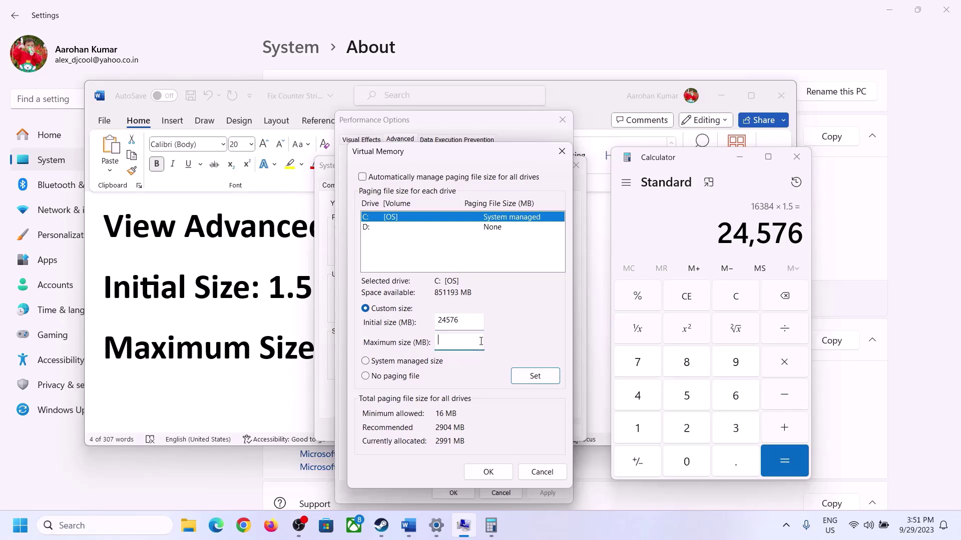
{"action": "left_click", "coordinate": [278, 354]}
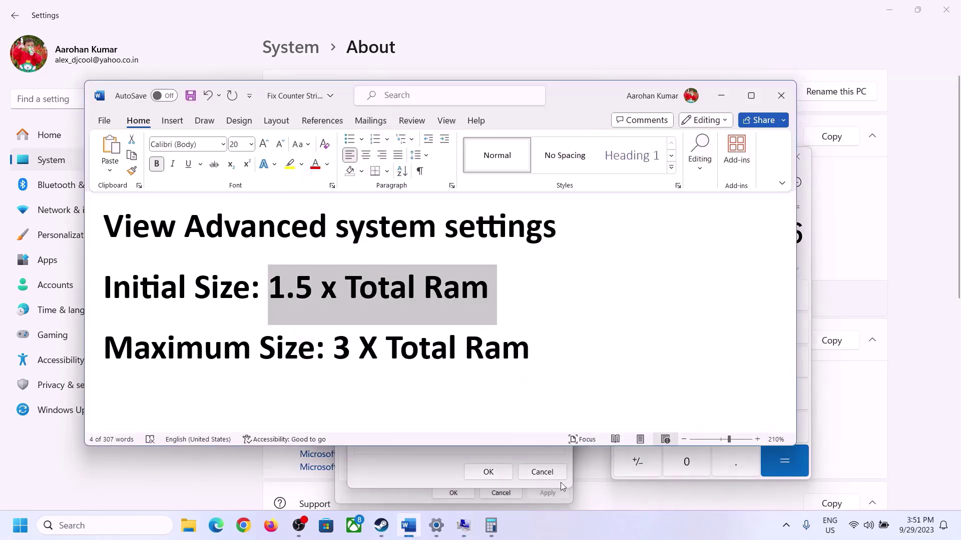
{"action": "left_click", "coordinate": [806, 260]}
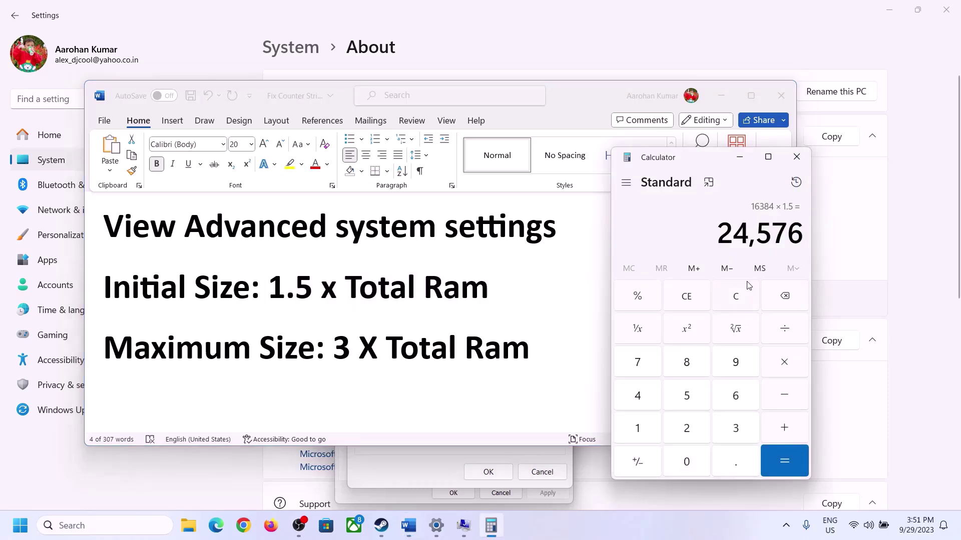
{"action": "left_click", "coordinate": [743, 297]}
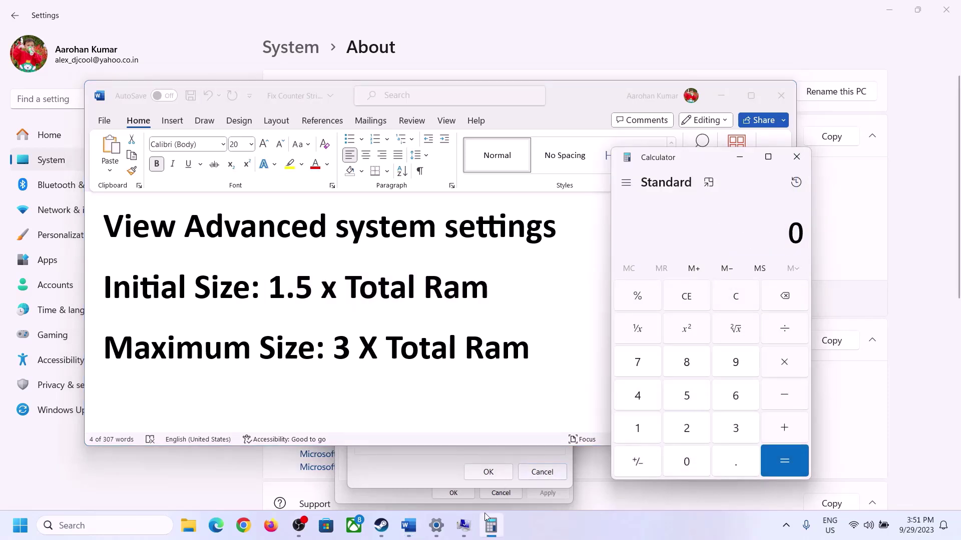
{"action": "left_click", "coordinate": [436, 525]}
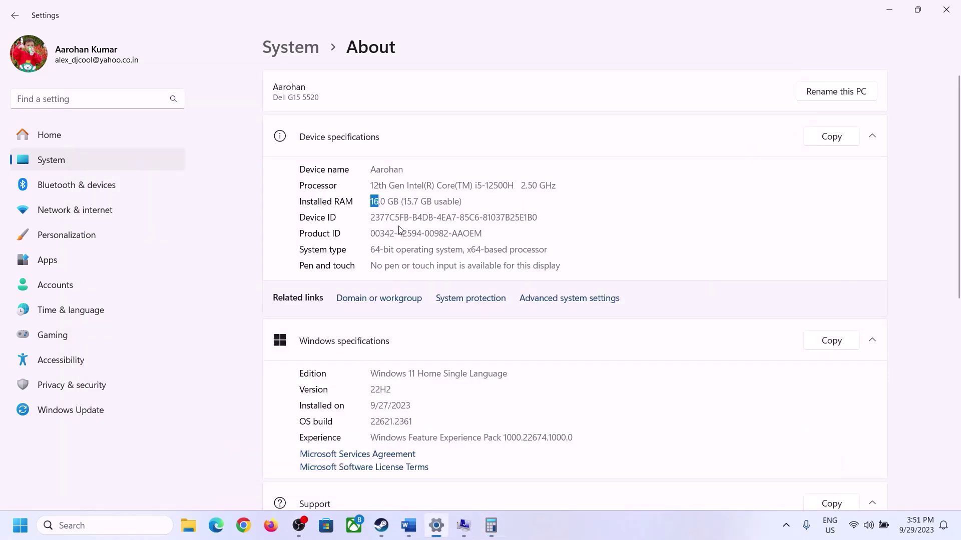
{"action": "left_click", "coordinate": [491, 526]}
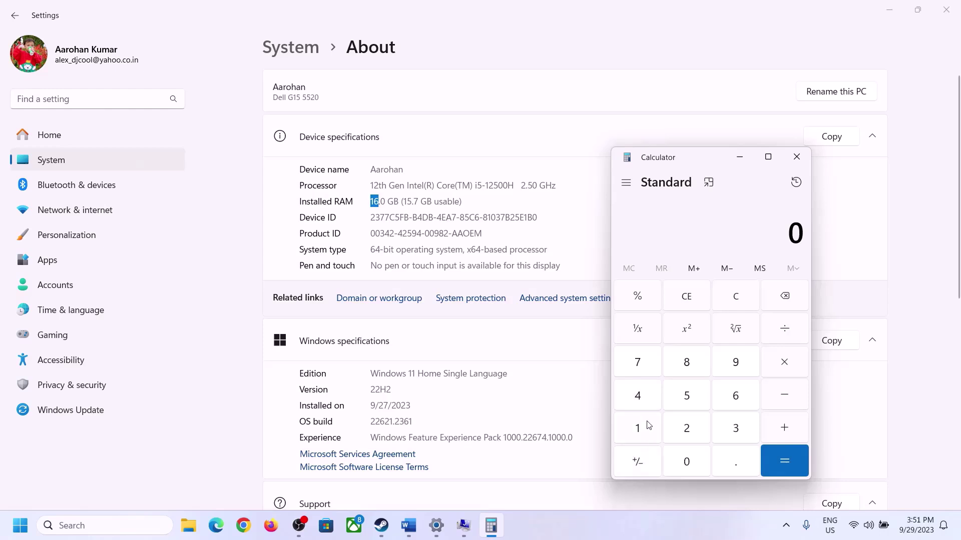
Calculate 16 × 1024 again as the base for the maximum paging file size.
{"action": "left_click", "coordinate": [639, 427]}
{"action": "left_click", "coordinate": [732, 397]}
{"action": "left_click", "coordinate": [781, 363]}
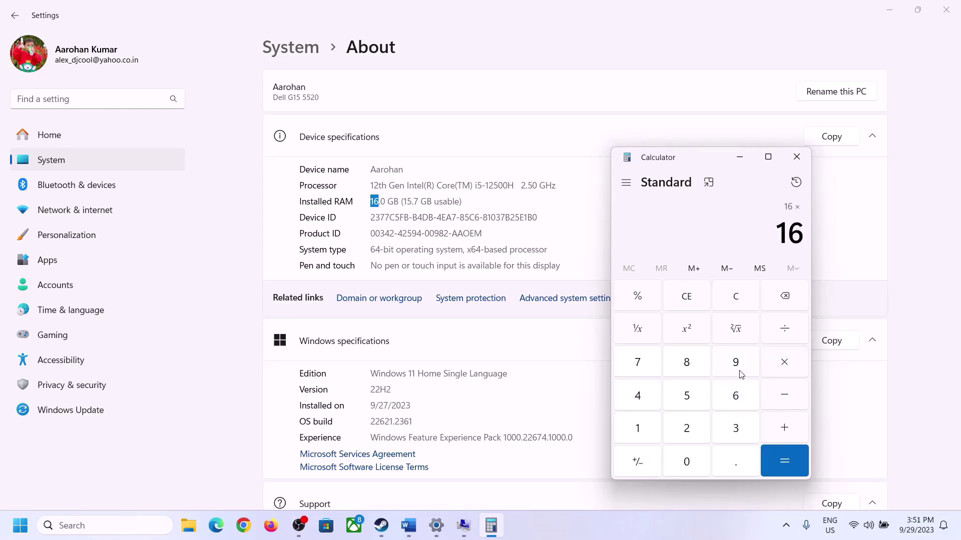
{"action": "left_click", "coordinate": [645, 425]}
{"action": "left_click", "coordinate": [679, 458]}
{"action": "left_click", "coordinate": [686, 427]}
{"action": "left_click", "coordinate": [640, 395]}
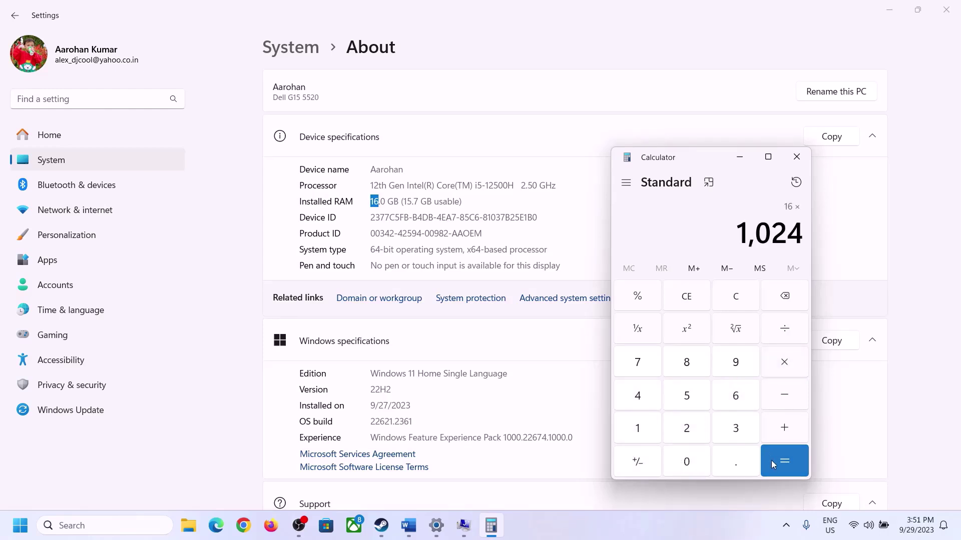
{"action": "left_click", "coordinate": [776, 465]}
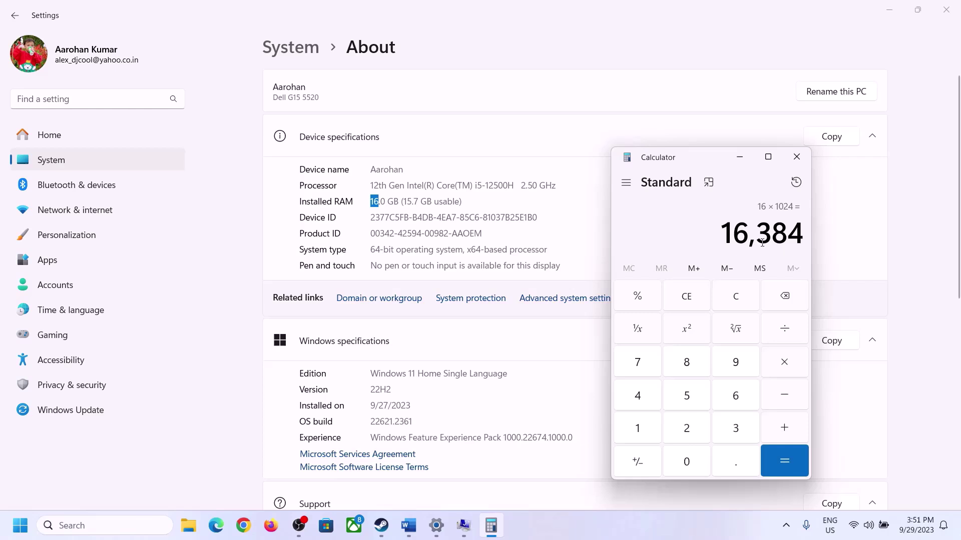
Recheck the maximum size formula in the notes and multiply the calculated RAM in megabytes by 3.
{"action": "left_click", "coordinate": [409, 525]}
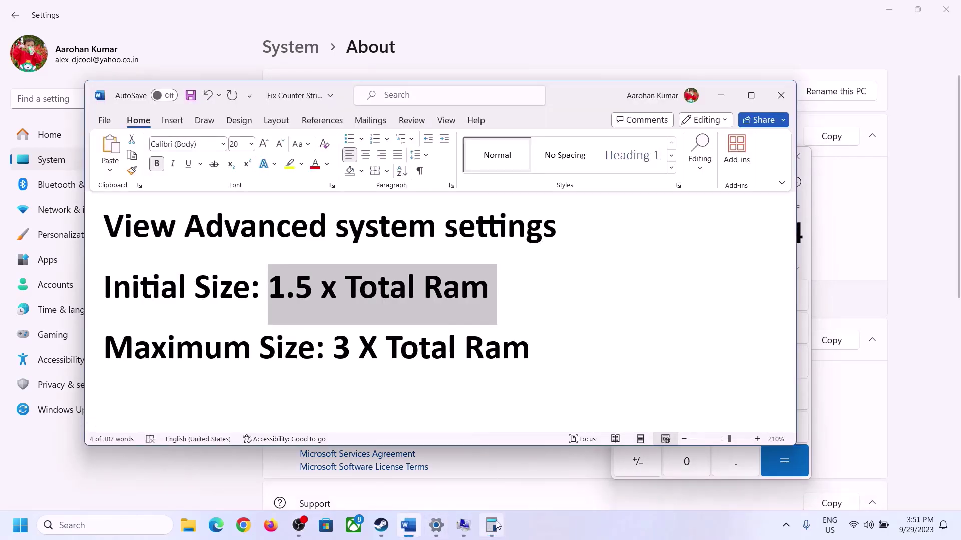
{"action": "left_click", "coordinate": [657, 466]}
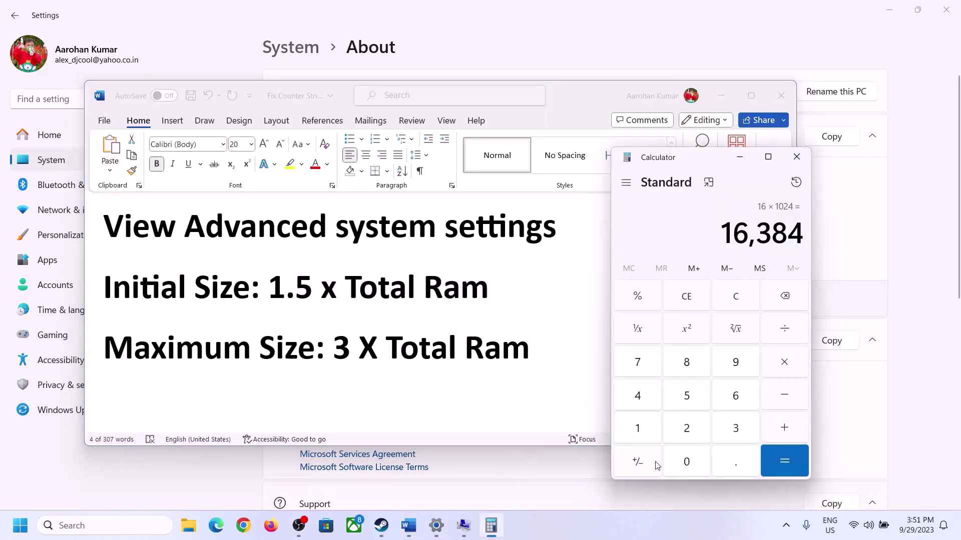
{"action": "left_click", "coordinate": [785, 363]}
{"action": "left_click", "coordinate": [723, 432]}
{"action": "left_click", "coordinate": [789, 445]}
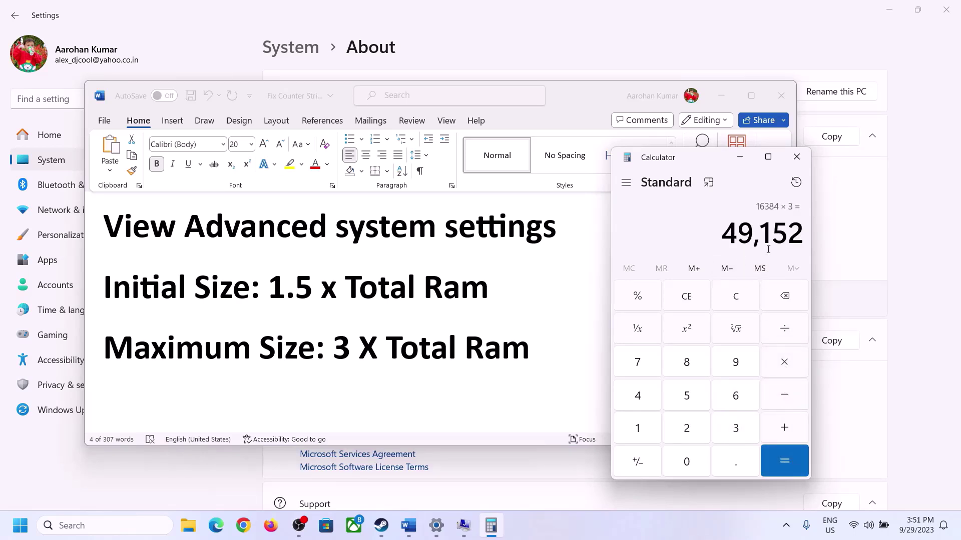
Set the maximum paging file size for drive C: to 49152 MB and apply the Virtual Memory settings.
{"action": "left_click", "coordinate": [463, 528]}
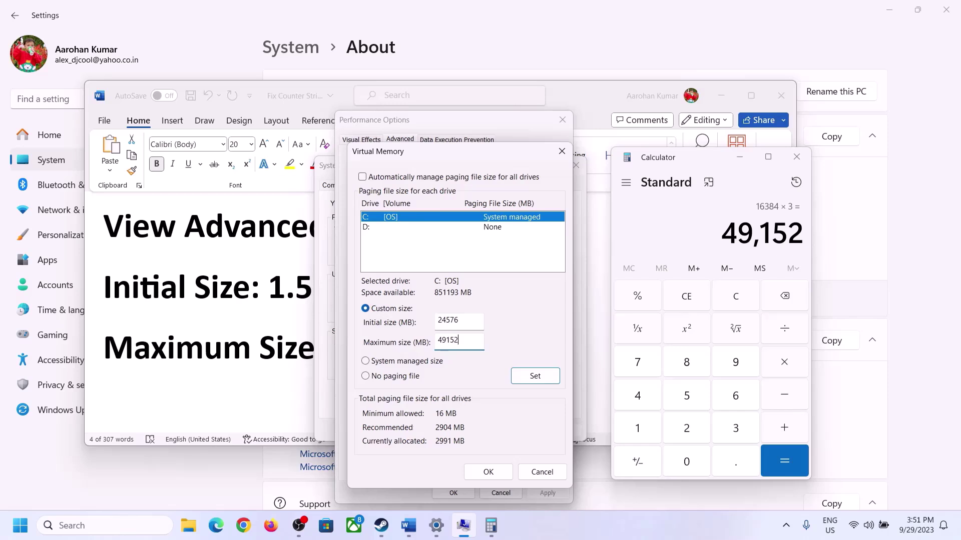
{"action": "left_click", "coordinate": [535, 377]}
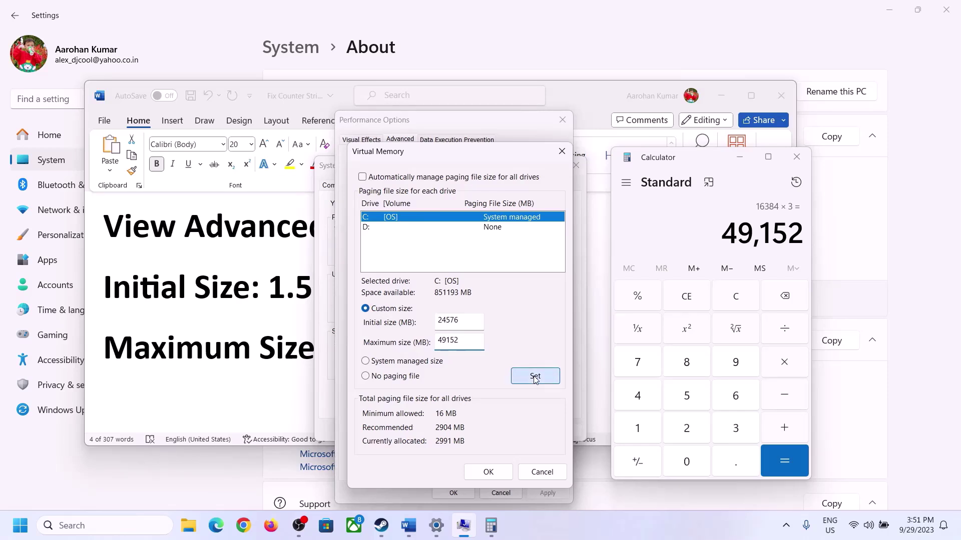
{"action": "left_click", "coordinate": [489, 471]}
{"action": "left_click", "coordinate": [596, 309]}
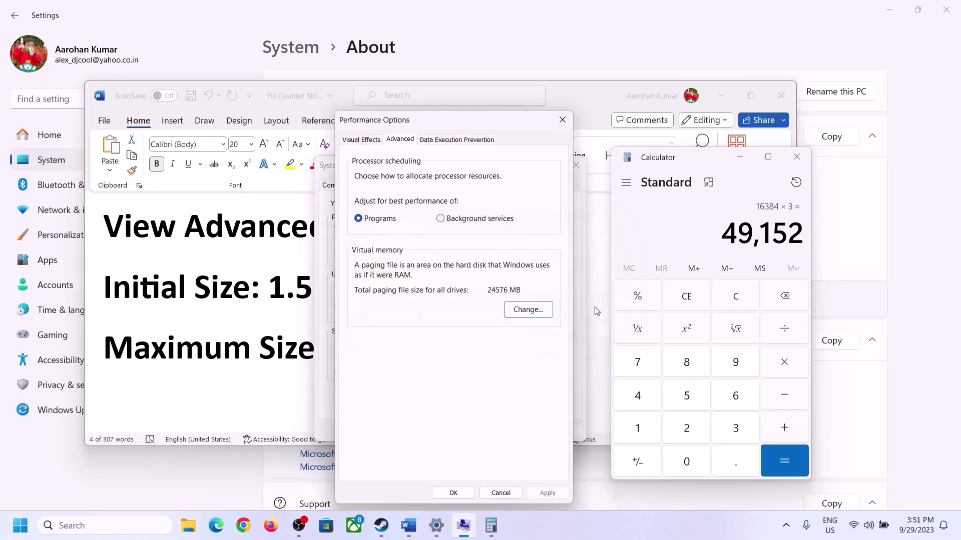
Confirm Performance Options and System Properties, and dismiss the restart prompt without restarting the computer.
{"action": "left_click", "coordinate": [454, 493]}
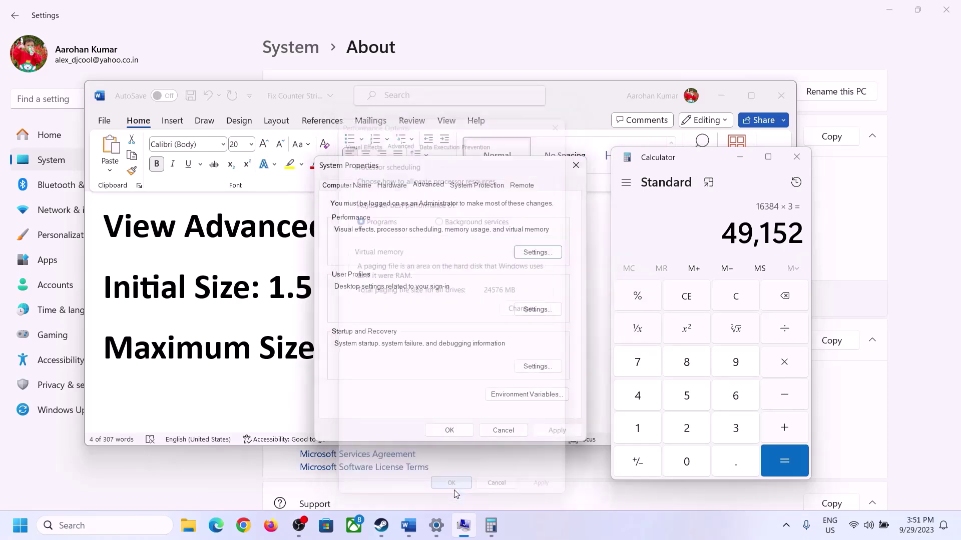
{"action": "left_click", "coordinate": [448, 429]}
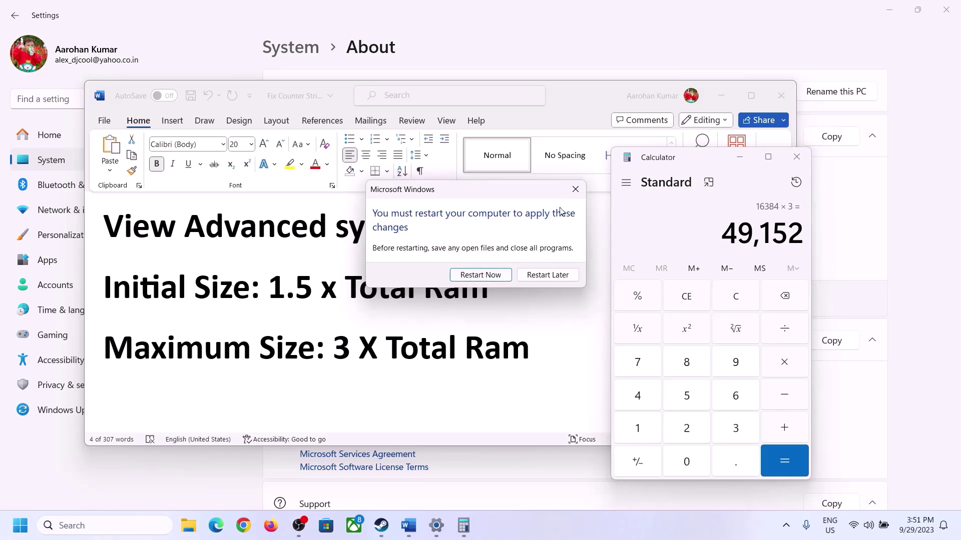
{"action": "left_click", "coordinate": [575, 189]}
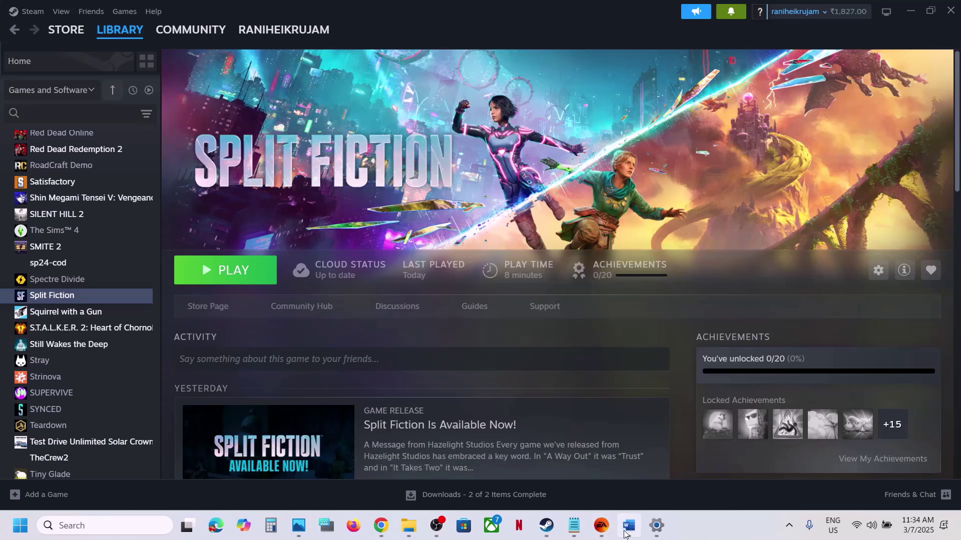
Switch to the Word notes, highlight "Update BIOS" in Step 15 and check the laptop's battery charge in the quick settings.
{"action": "left_click", "coordinate": [621, 524]}
{"action": "scroll", "coordinate": [323, 354], "scroll_direction": "down", "scroll_amount": 5}
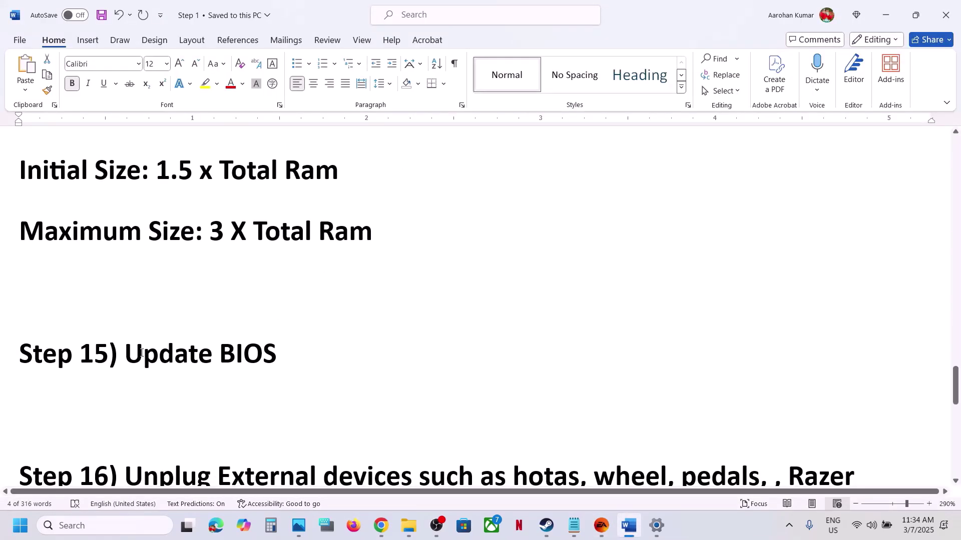
{"action": "left_click_drag", "start_coordinate": [126, 356], "coordinate": [334, 350]}
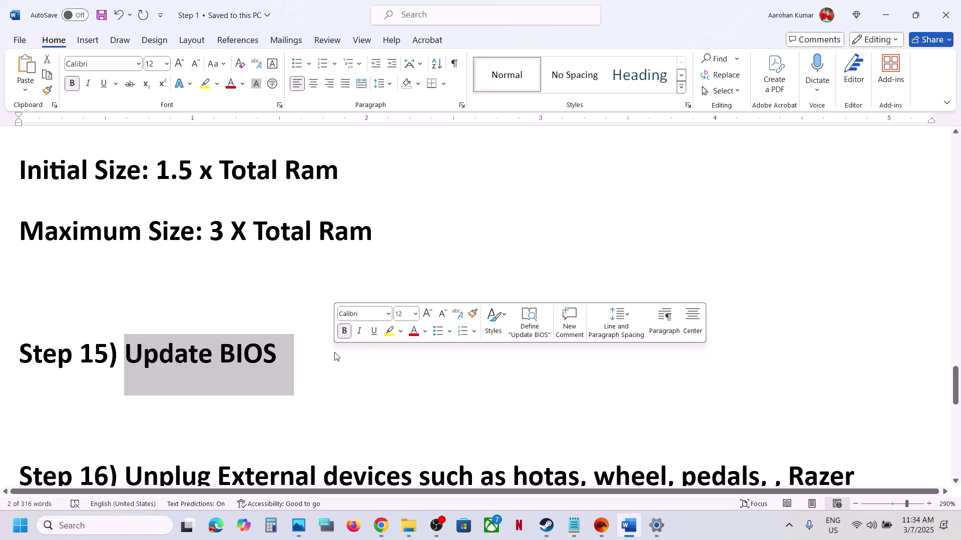
{"action": "left_click", "coordinate": [871, 526]}
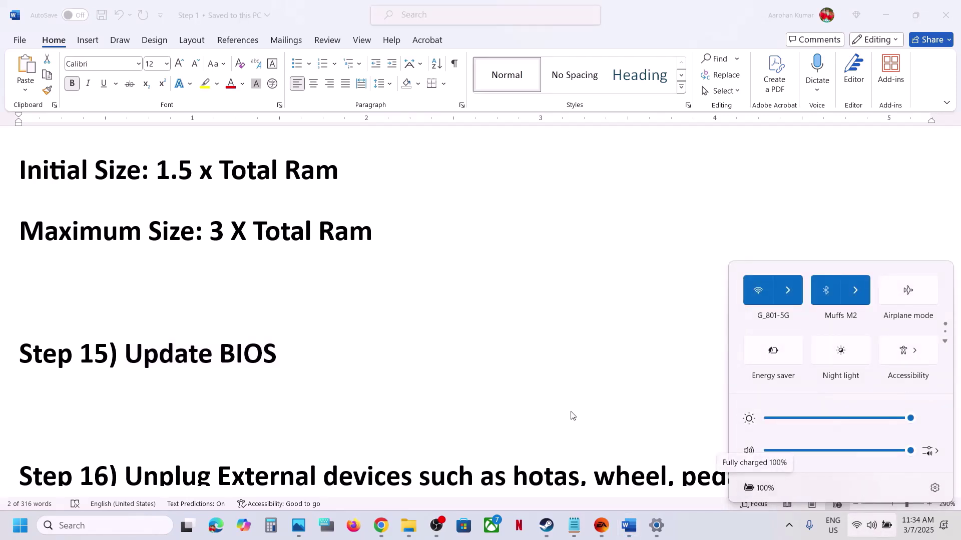
{"action": "triple_click", "coordinate": [314, 367]}
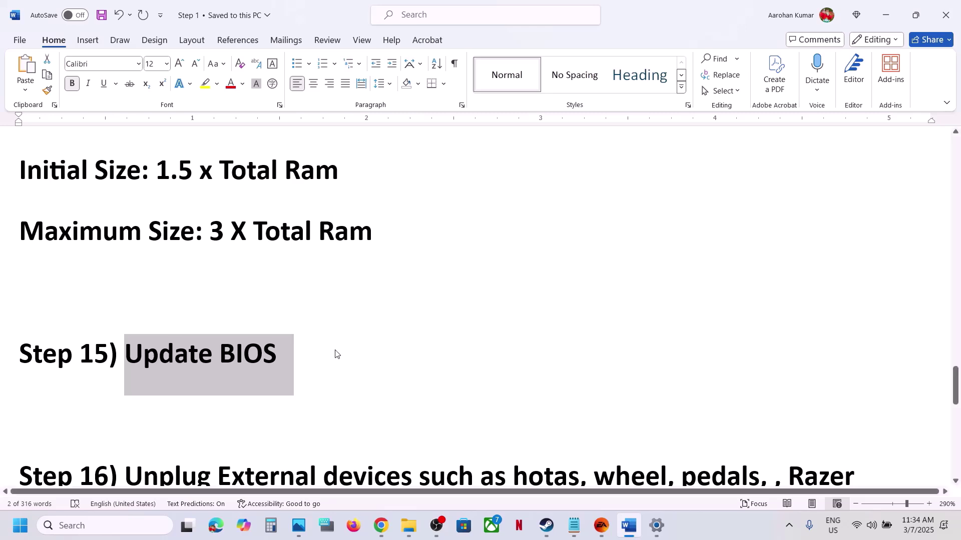
Highlight the Step 16 instructions phrase by phrase, from unplugging external devices and extra monitors to turning off Razer Synapse and third-party services.
{"action": "scroll", "coordinate": [336, 355], "scroll_direction": "down", "scroll_amount": 5}
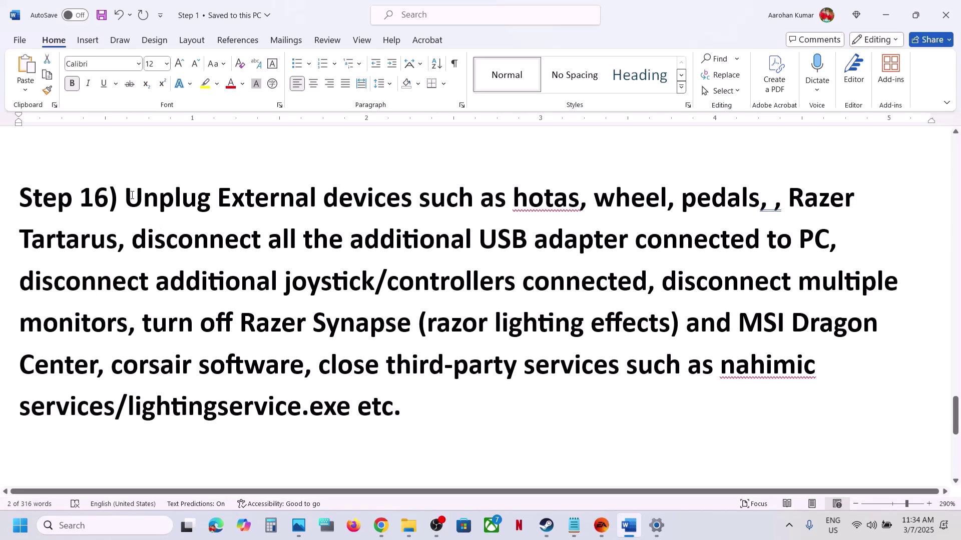
{"action": "left_click_drag", "start_coordinate": [220, 197], "coordinate": [731, 253]}
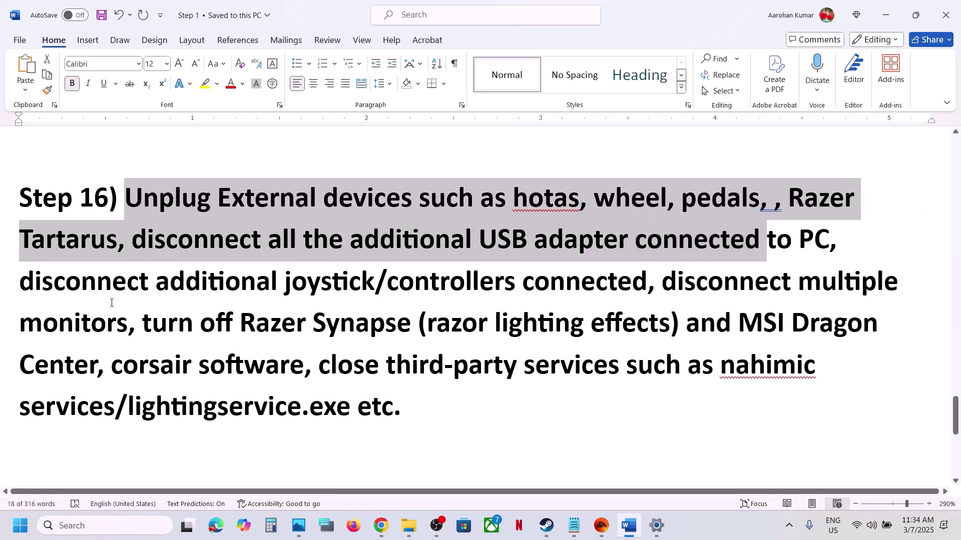
{"action": "left_click_drag", "start_coordinate": [106, 288], "coordinate": [584, 290]}
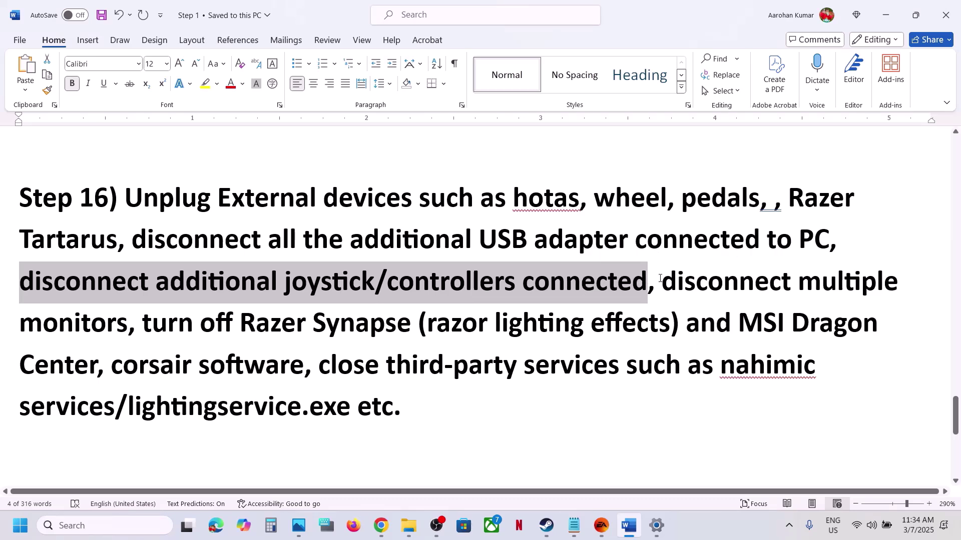
{"action": "left_click_drag", "start_coordinate": [661, 279], "coordinate": [126, 324]}
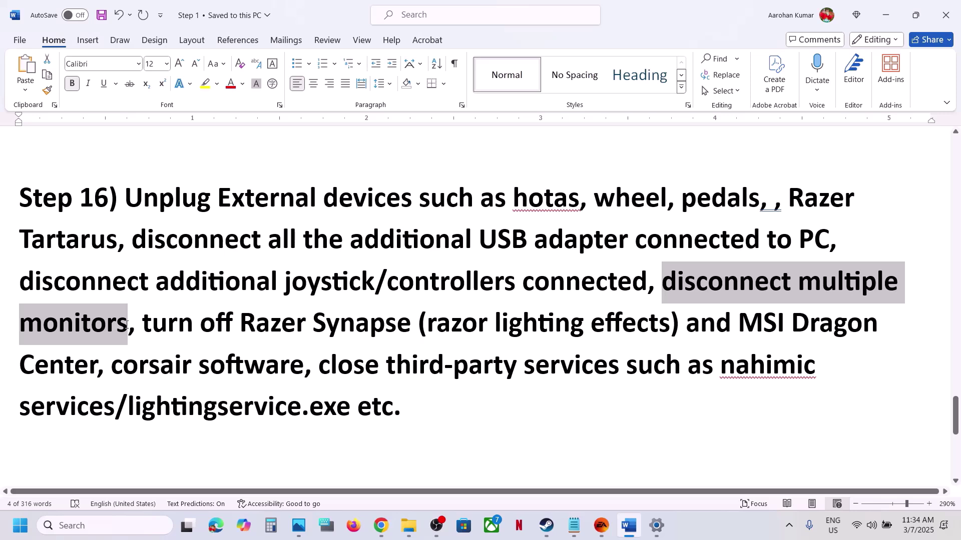
{"action": "left_click", "coordinate": [128, 324]}
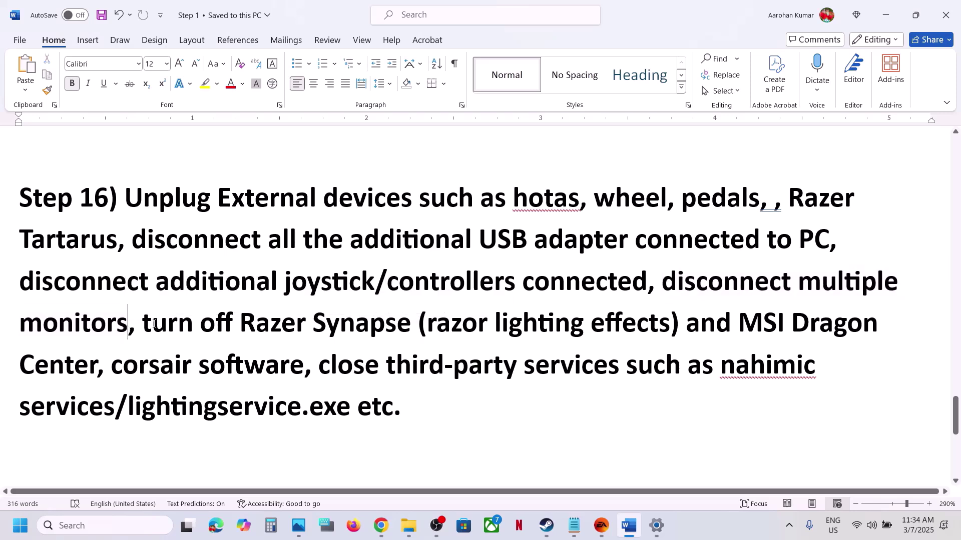
{"action": "left_click_drag", "start_coordinate": [149, 324], "coordinate": [412, 400]}
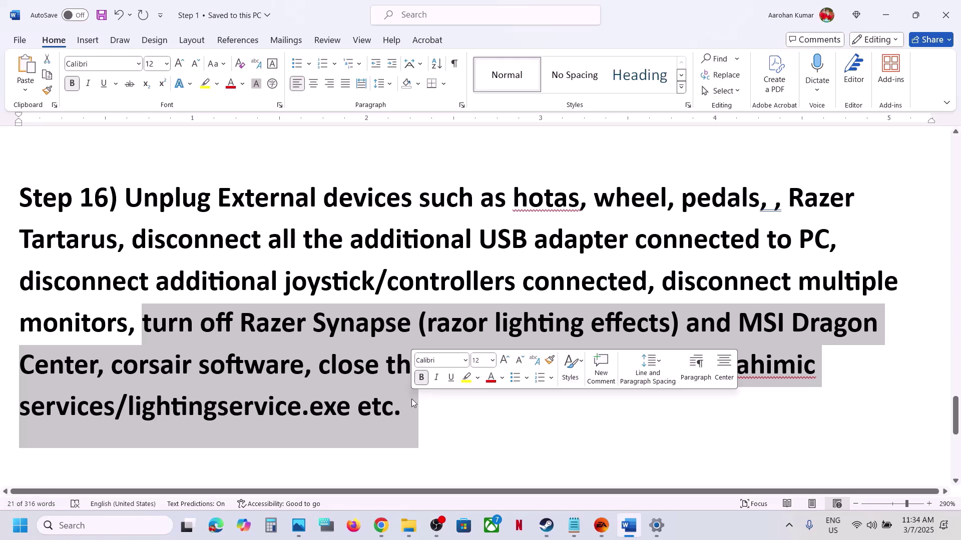
Highlight the Step 17 instructions in the notes, ending on "lower down resolution and graphics settings".
{"action": "scroll", "coordinate": [412, 400], "scroll_direction": "down", "scroll_amount": 5}
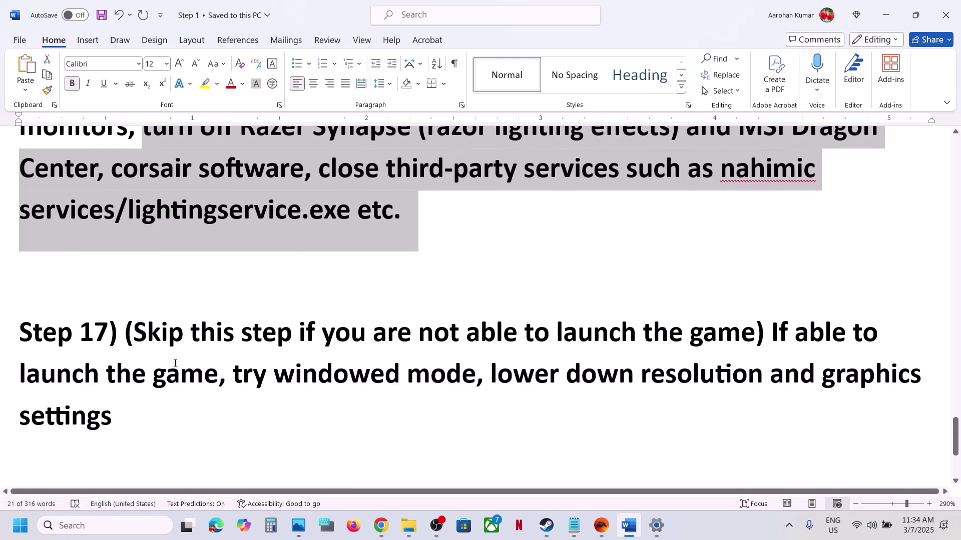
{"action": "left_click_drag", "start_coordinate": [134, 339], "coordinate": [644, 406]}
{"action": "left_click", "coordinate": [447, 380]}
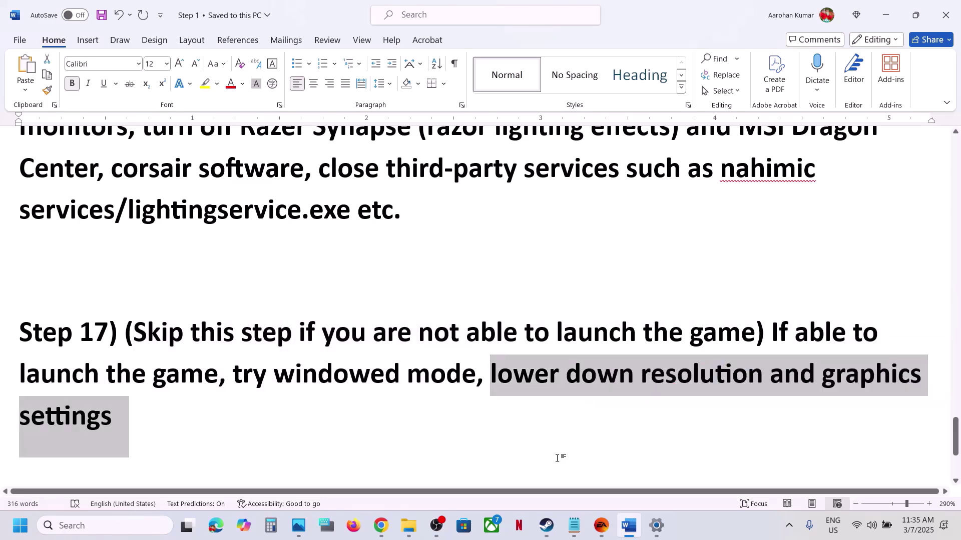
Switch to Steam, launch Split Fiction and open the Graphics section of the game's options.
{"action": "left_click", "coordinate": [537, 525]}
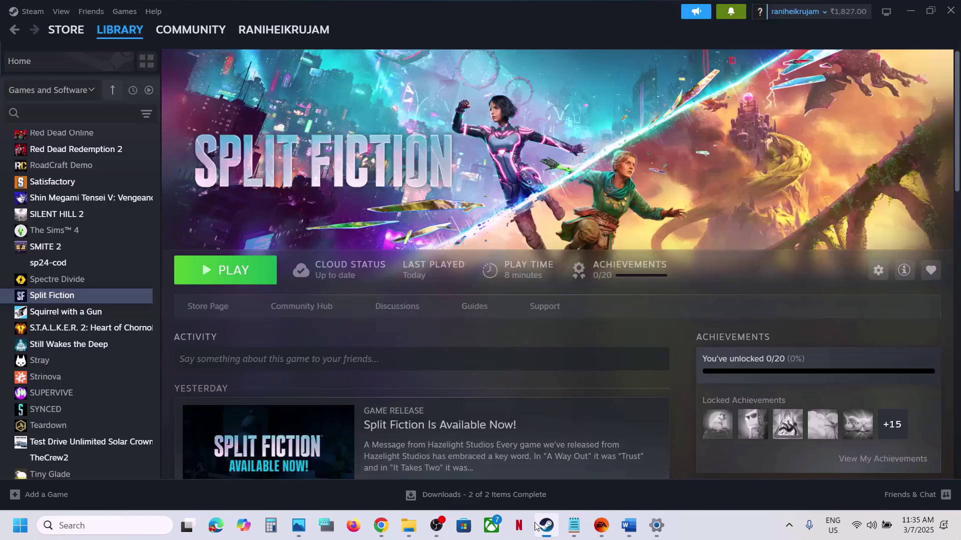
{"action": "left_click", "coordinate": [227, 279]}
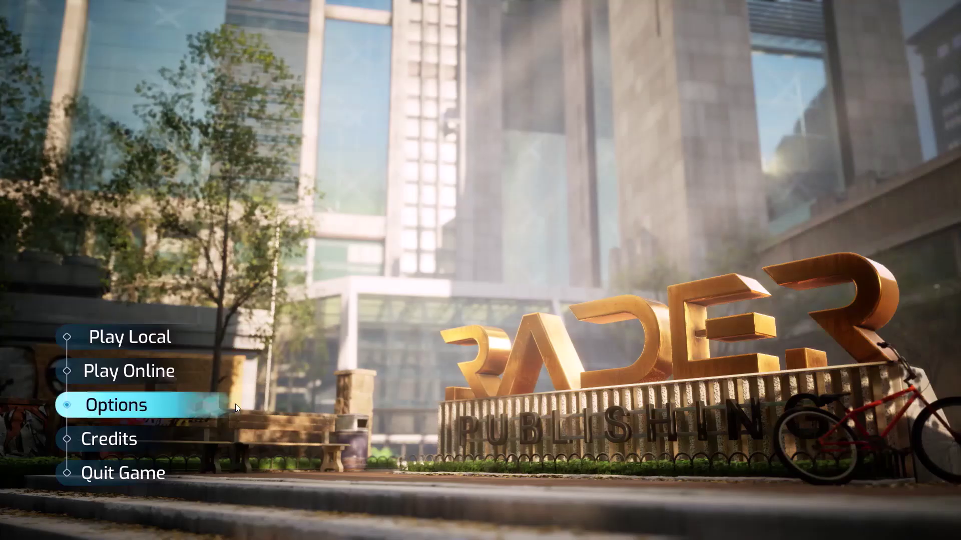
{"action": "key", "text": "Down"}
{"action": "key", "text": "Up"}
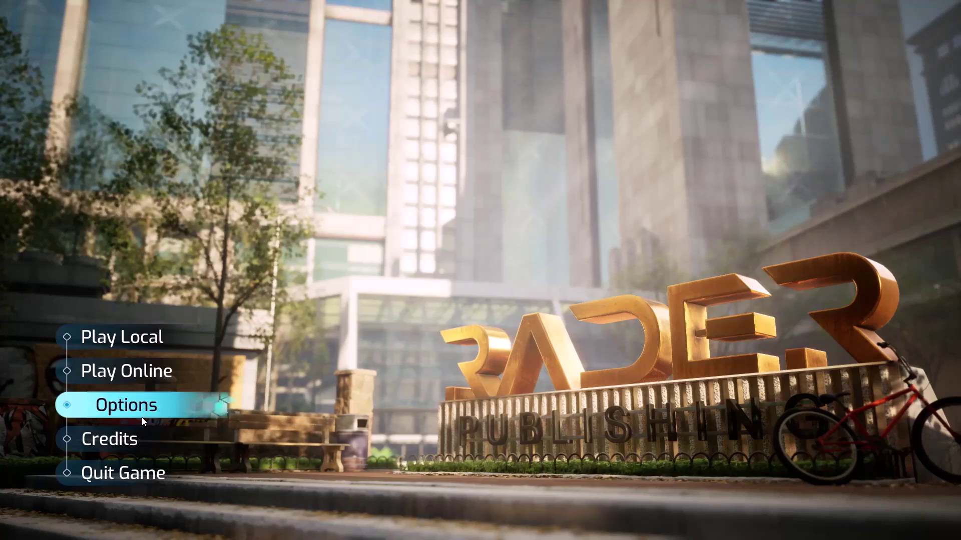
{"action": "key", "text": "Return"}
{"action": "left_click", "coordinate": [625, 118]}
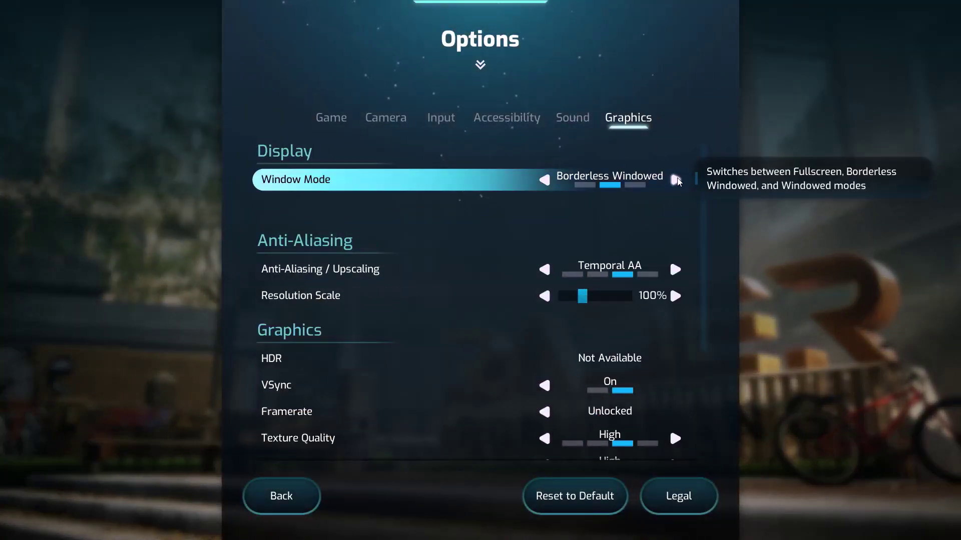
Set Window Mode to Windowed, apply the display settings and keep them.
{"action": "left_click", "coordinate": [676, 179]}
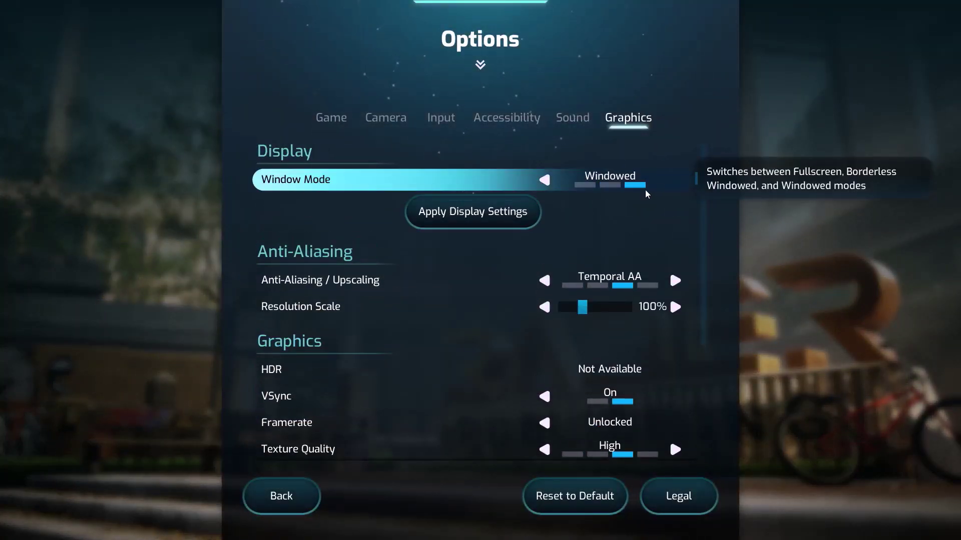
{"action": "left_click", "coordinate": [495, 217]}
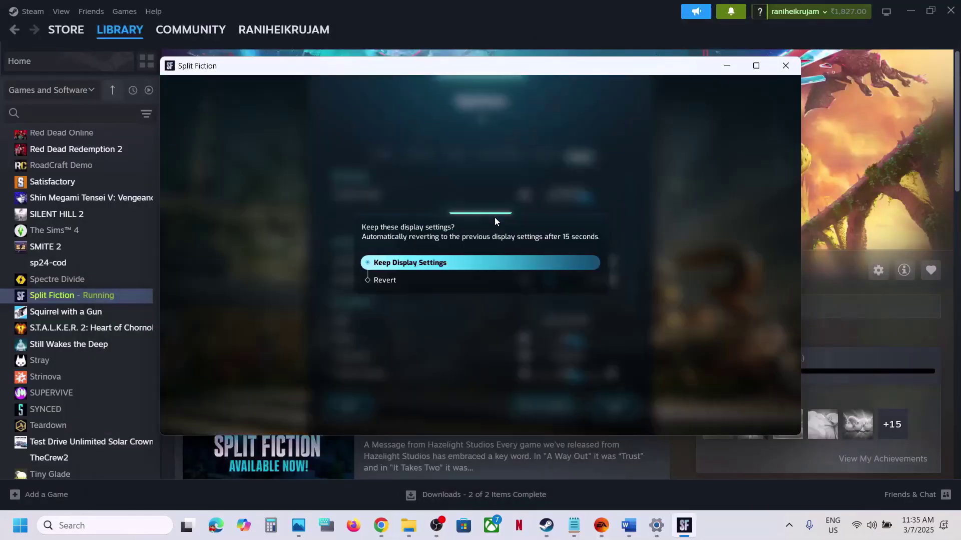
{"action": "left_click", "coordinate": [421, 272]}
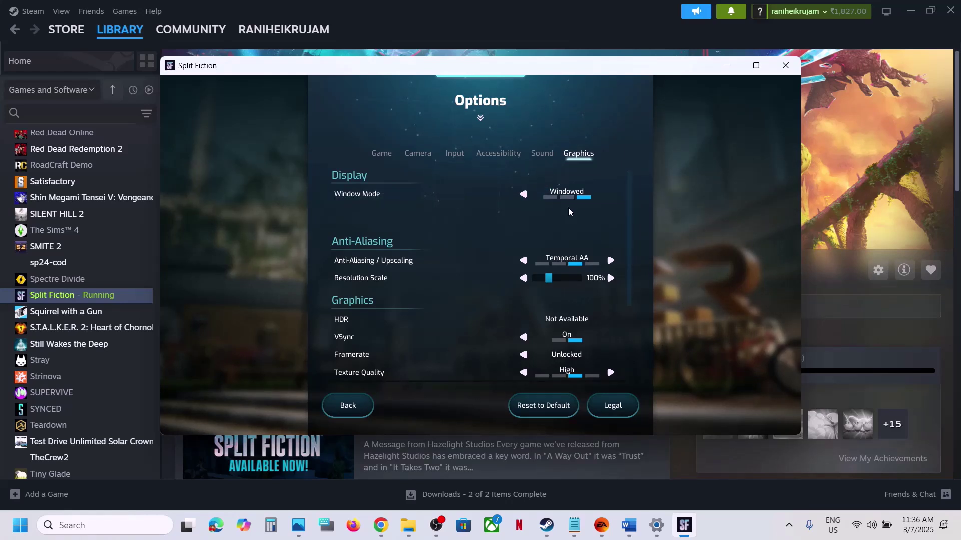
Set Window Mode to Fullscreen at 1920x1080, apply the display settings and keep them.
{"action": "left_click", "coordinate": [526, 203]}
{"action": "left_click", "coordinate": [526, 203]}
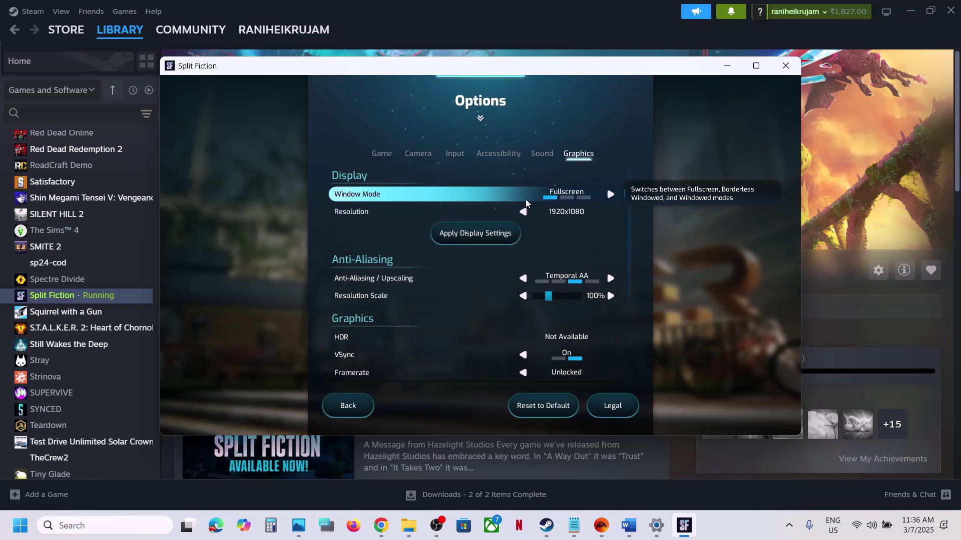
{"action": "left_click", "coordinate": [516, 204]}
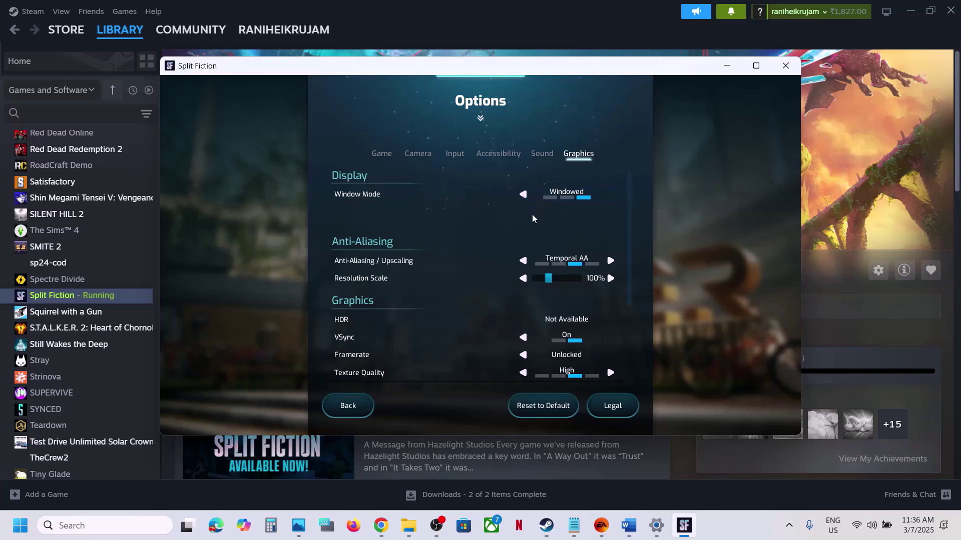
{"action": "left_click", "coordinate": [521, 197]}
{"action": "left_click", "coordinate": [522, 197]}
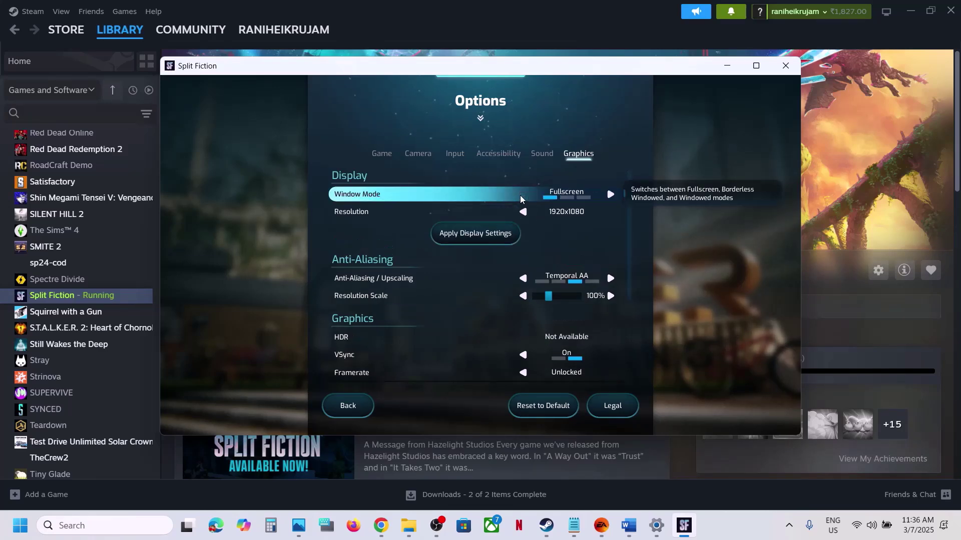
{"action": "left_click", "coordinate": [490, 233]}
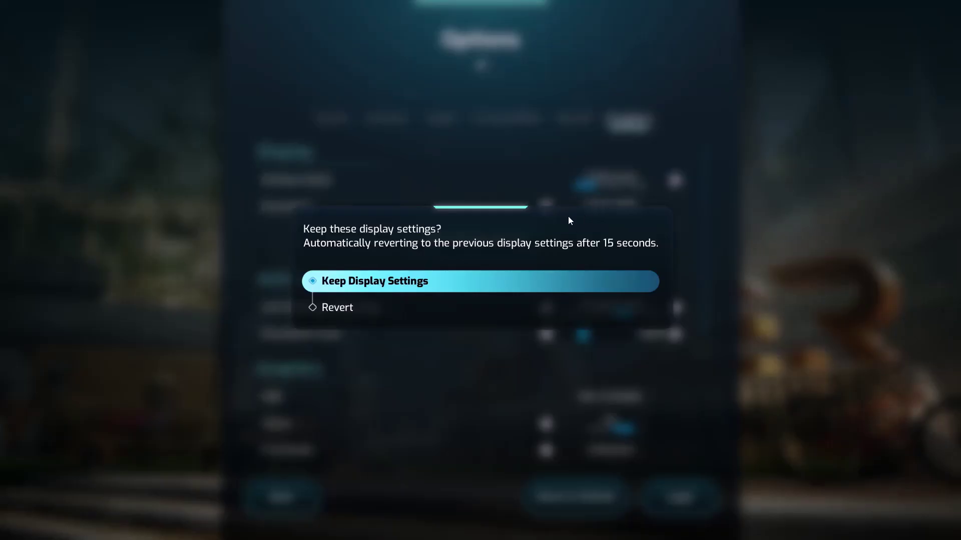
{"action": "left_click", "coordinate": [406, 283]}
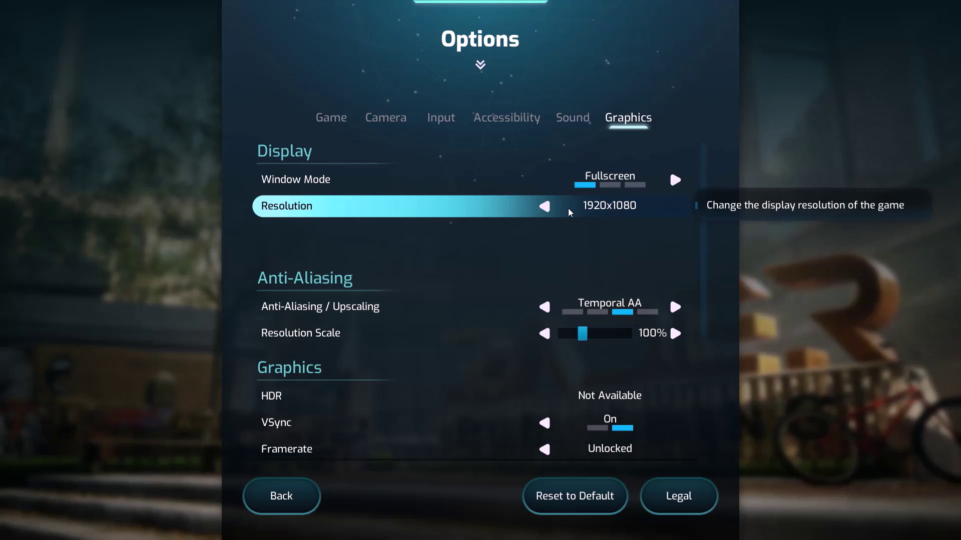
Lower the resolution to 1600x900, switch Window Mode back to Windowed, and apply and keep the display settings.
{"action": "left_click", "coordinate": [544, 207]}
{"action": "left_click", "coordinate": [545, 208]}
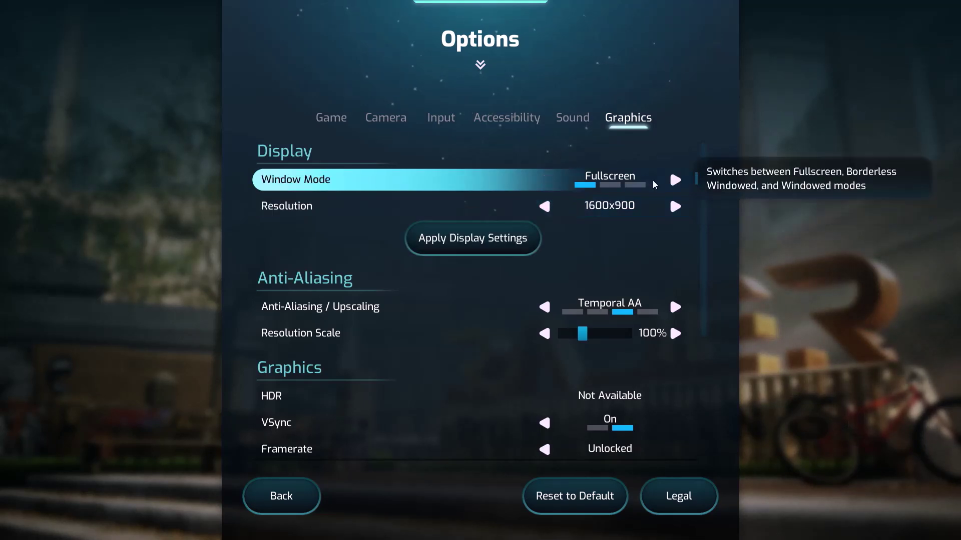
{"action": "left_click", "coordinate": [675, 181]}
{"action": "left_click", "coordinate": [676, 181]}
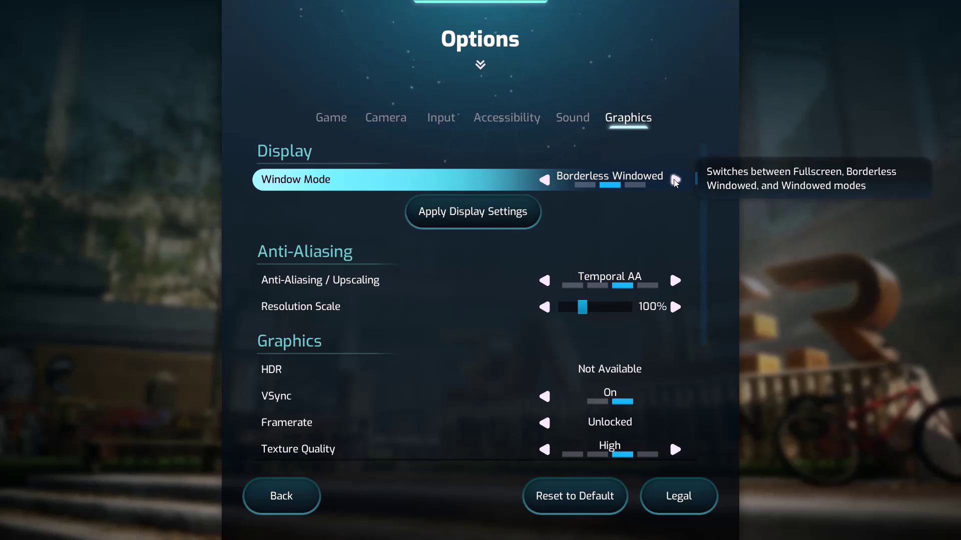
{"action": "left_click", "coordinate": [485, 214]}
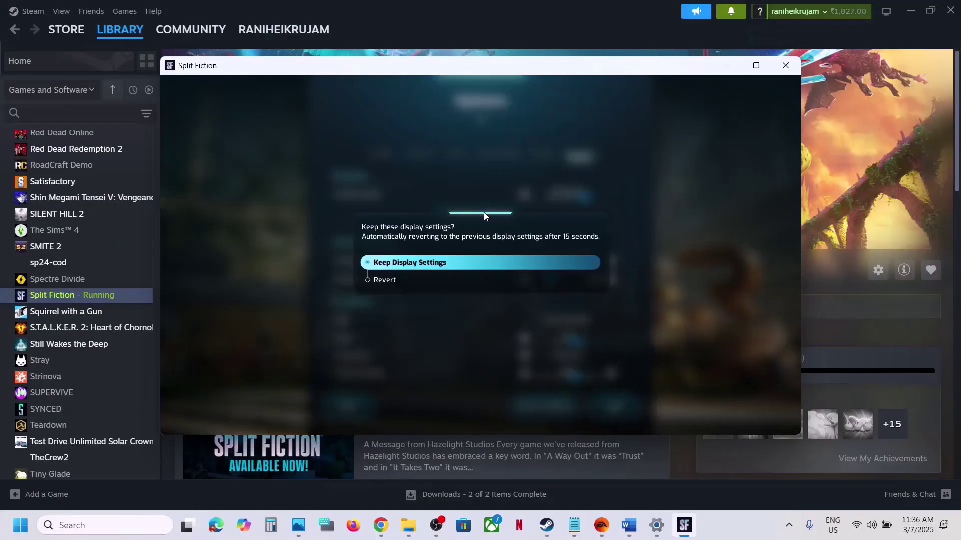
{"action": "left_click", "coordinate": [435, 263]}
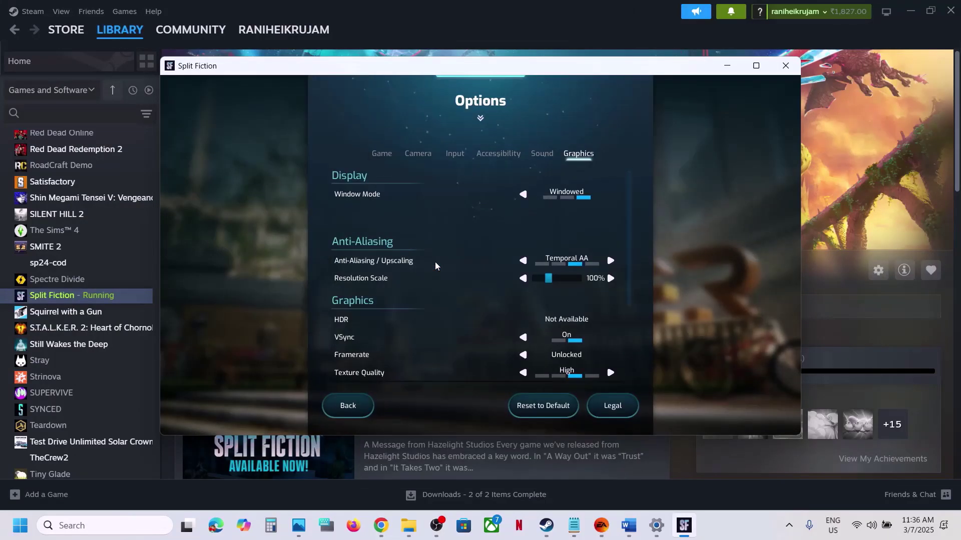
Cycle Anti-Aliasing / Upscaling through FXAA, Temporal AA and AMD FSR 3.1, and leave it set to None.
{"action": "left_click", "coordinate": [524, 261]}
{"action": "left_click", "coordinate": [524, 261]}
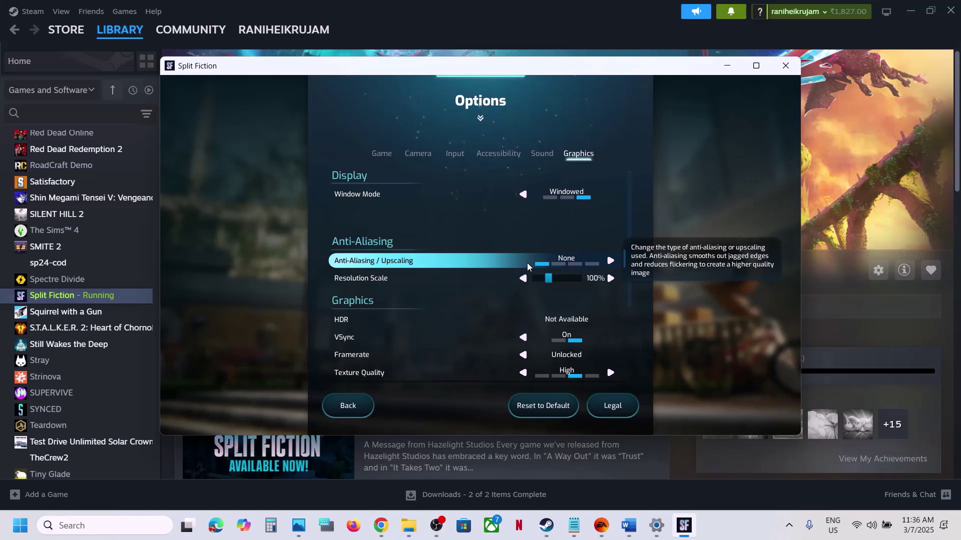
{"action": "left_click", "coordinate": [610, 261]}
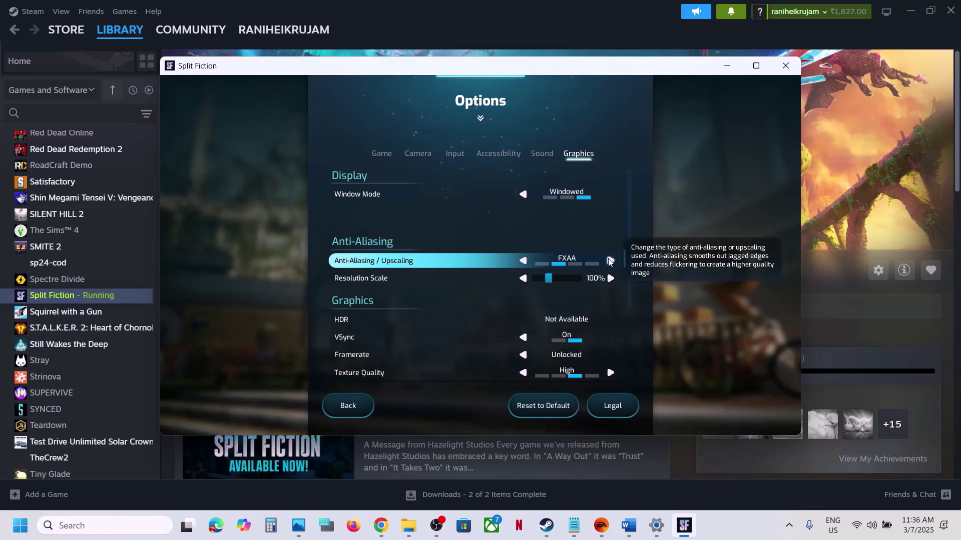
{"action": "left_click", "coordinate": [610, 260]}
{"action": "left_click", "coordinate": [610, 261]}
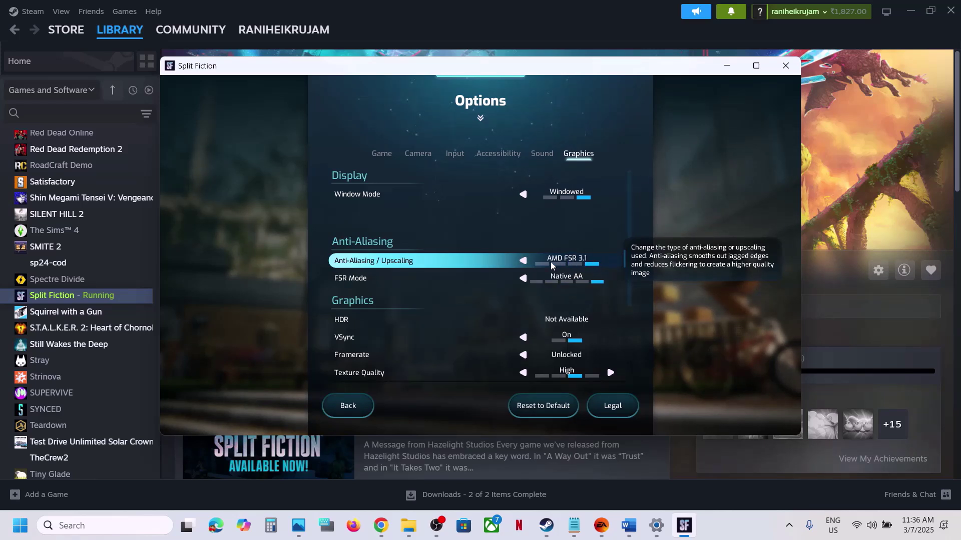
{"action": "left_click", "coordinate": [523, 260]}
{"action": "left_click", "coordinate": [523, 260]}
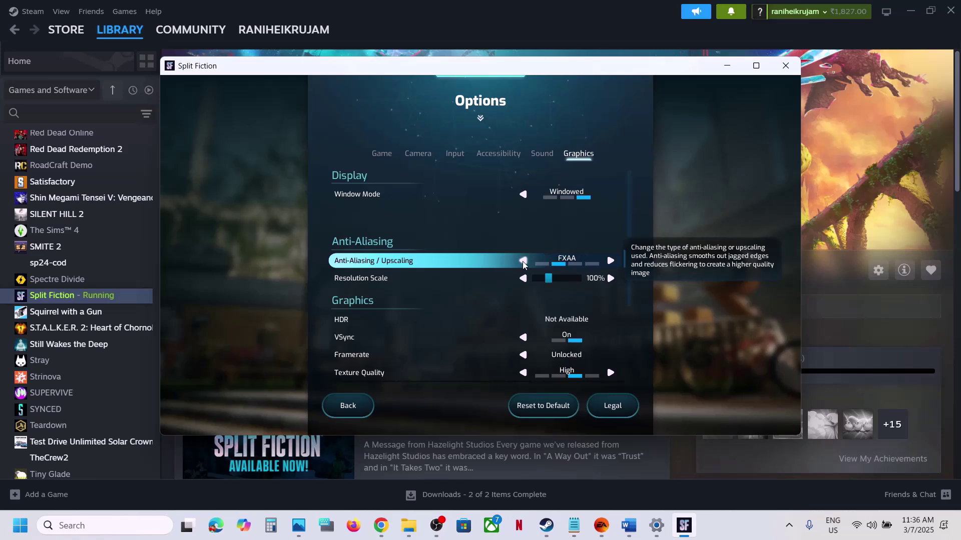
{"action": "left_click", "coordinate": [611, 260]}
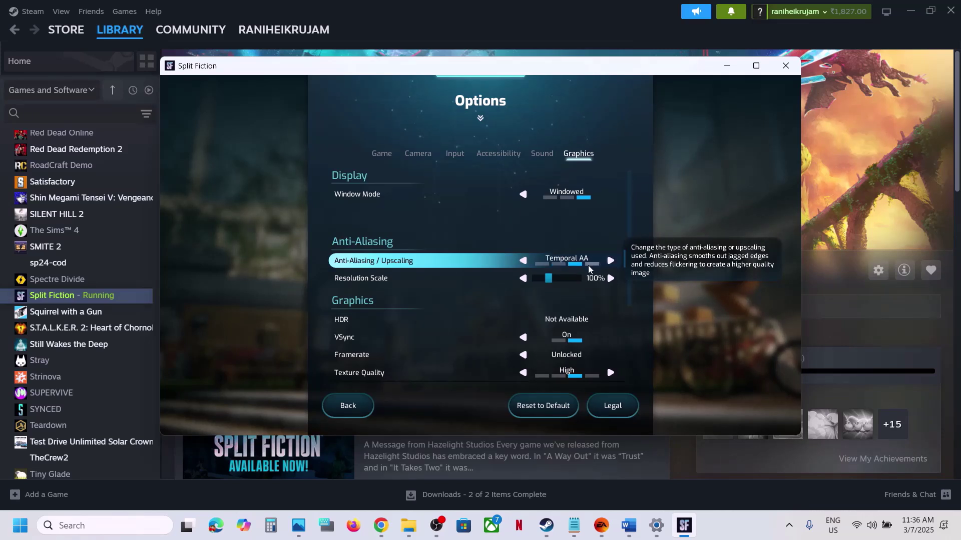
{"action": "left_click", "coordinate": [523, 261]}
{"action": "left_click", "coordinate": [522, 260]}
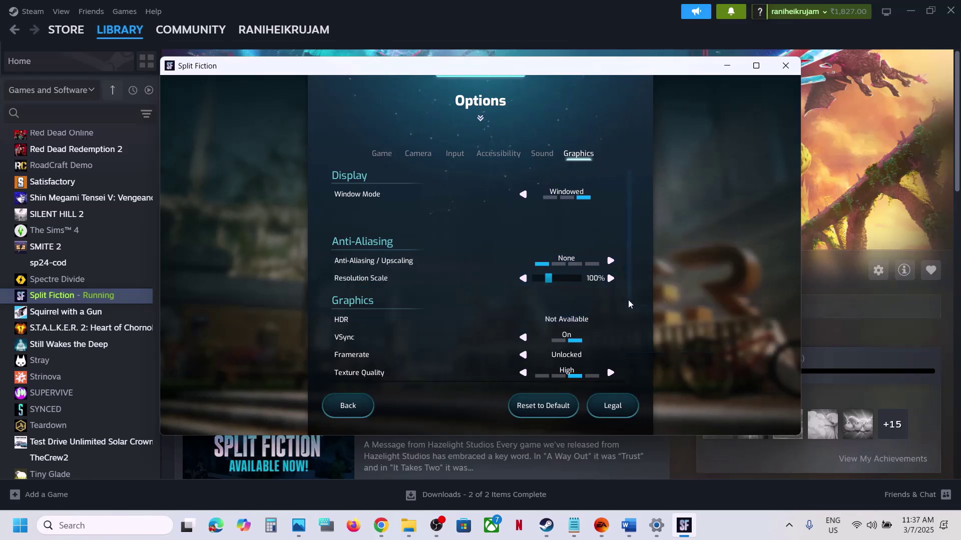
Set Texture Quality, Shadow Quality, Detail Level, Effects Quality, Shader Quality and Post-Processing Quality to Medium.
{"action": "scroll", "coordinate": [598, 301], "scroll_direction": "down", "scroll_amount": 1}
{"action": "scroll", "coordinate": [598, 302], "scroll_direction": "down", "scroll_amount": 4}
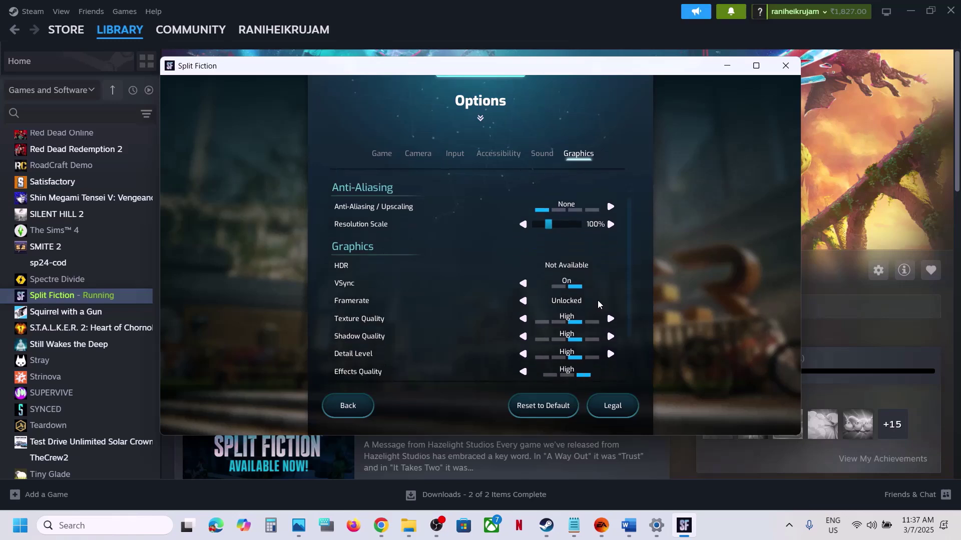
{"action": "scroll", "coordinate": [598, 303], "scroll_direction": "down", "scroll_amount": 1}
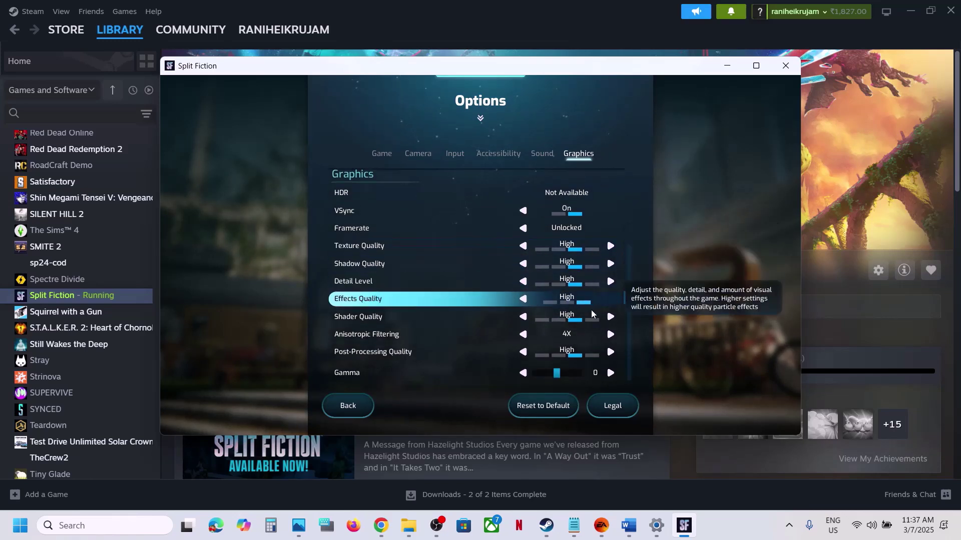
{"action": "left_click", "coordinate": [611, 246]}
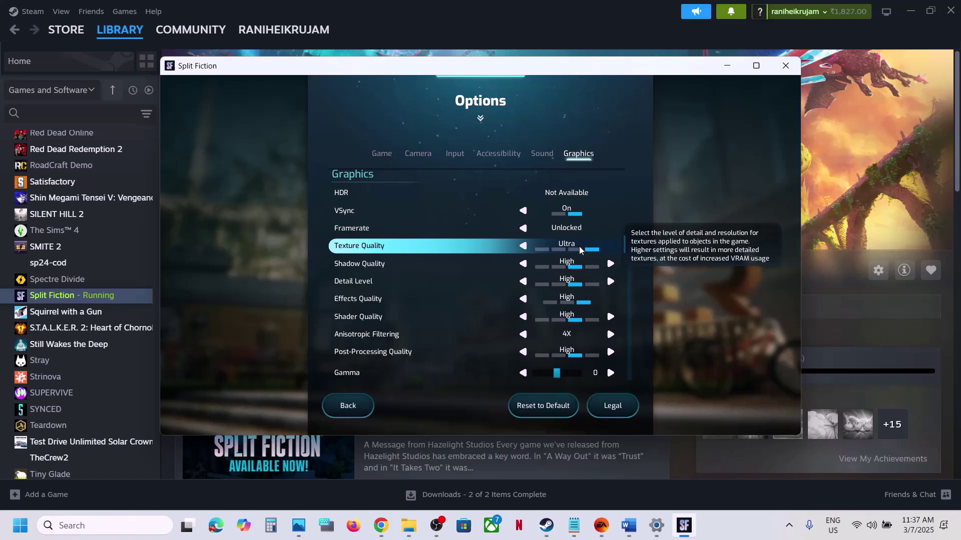
{"action": "left_click", "coordinate": [523, 246]}
{"action": "left_click", "coordinate": [524, 245]}
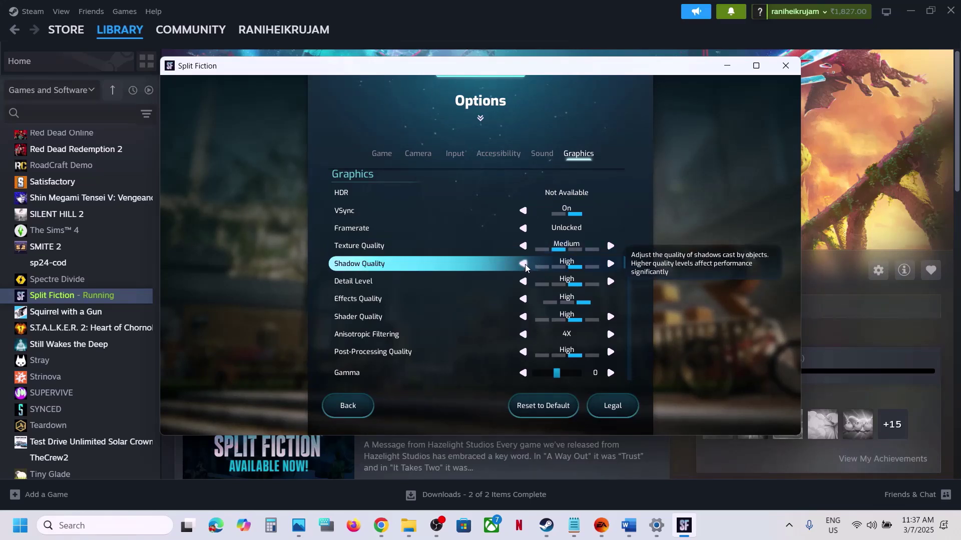
{"action": "left_click", "coordinate": [524, 264]}
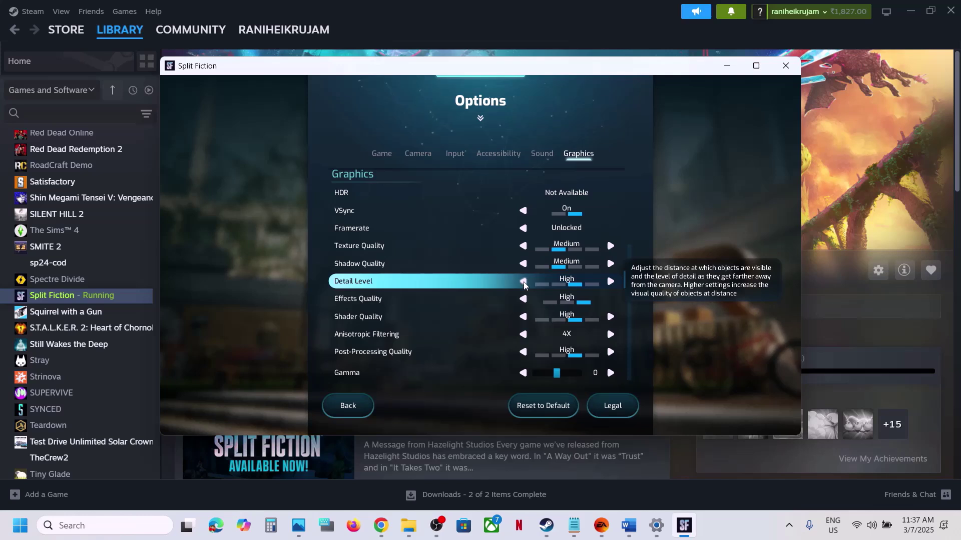
{"action": "left_click", "coordinate": [524, 282]}
{"action": "left_click", "coordinate": [524, 299]}
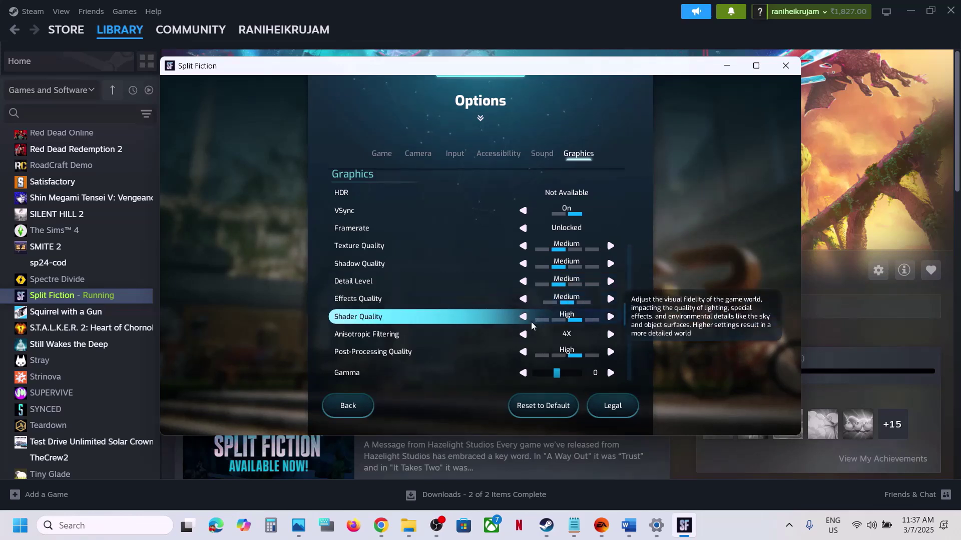
{"action": "left_click", "coordinate": [524, 318]}
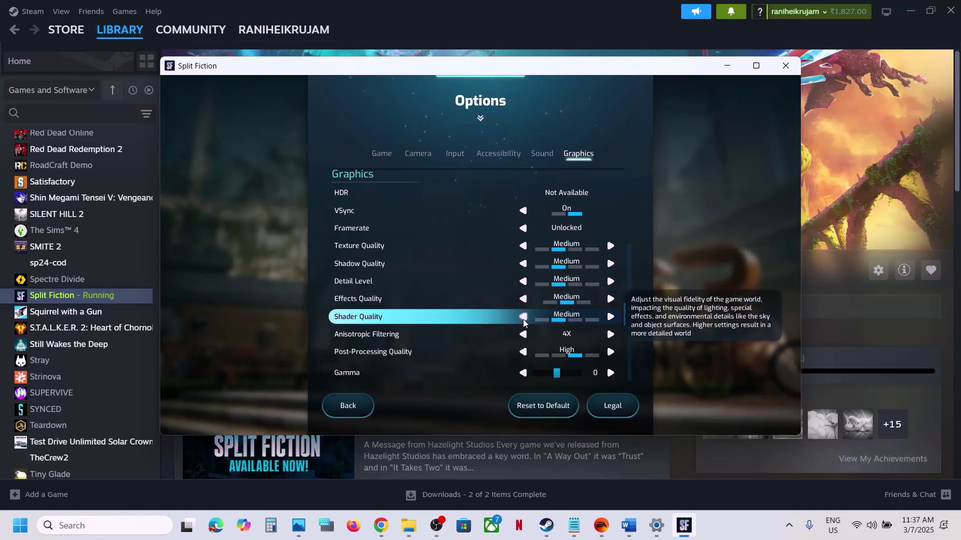
{"action": "left_click", "coordinate": [524, 352]}
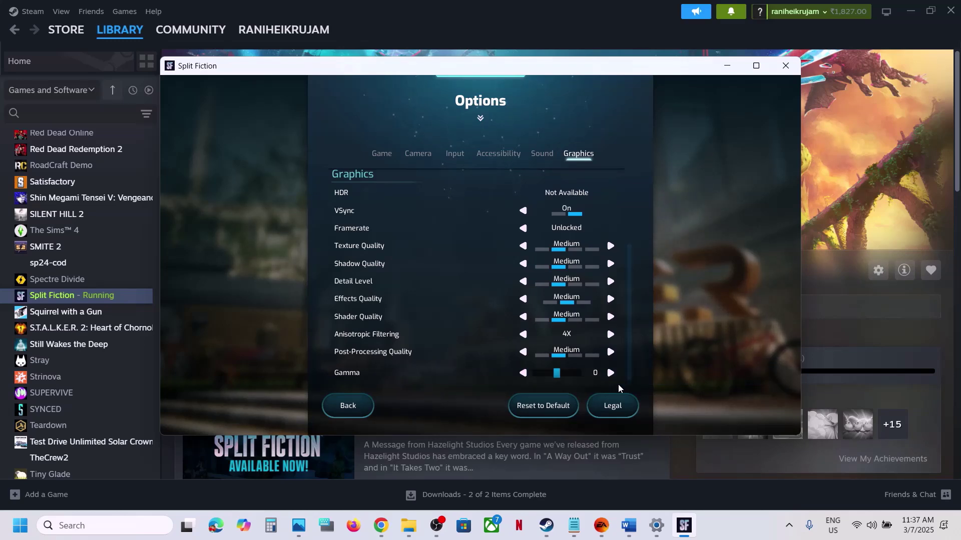
Leave the options, close Split Fiction and return to Step 18 in the Word notes.
{"action": "key", "text": "Escape"}
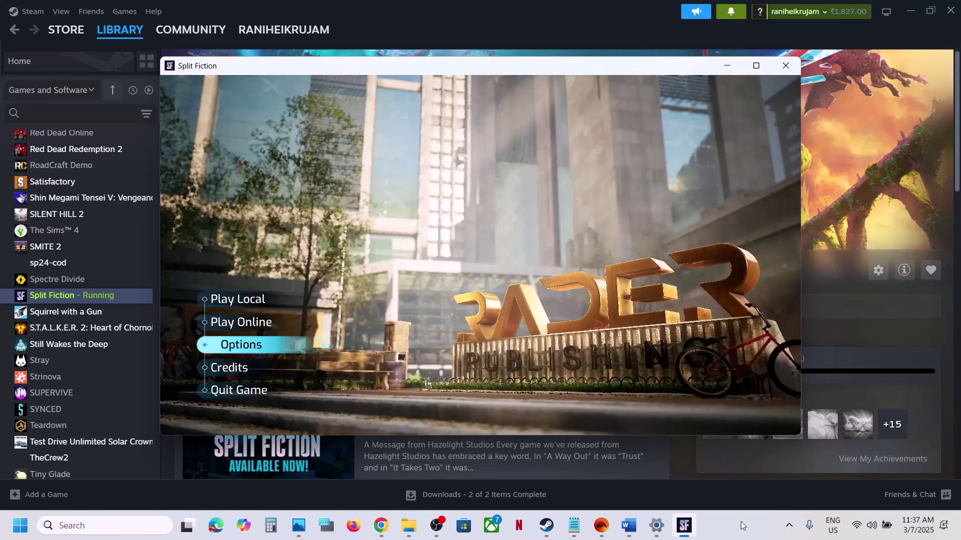
{"action": "key", "text": "alt+F4"}
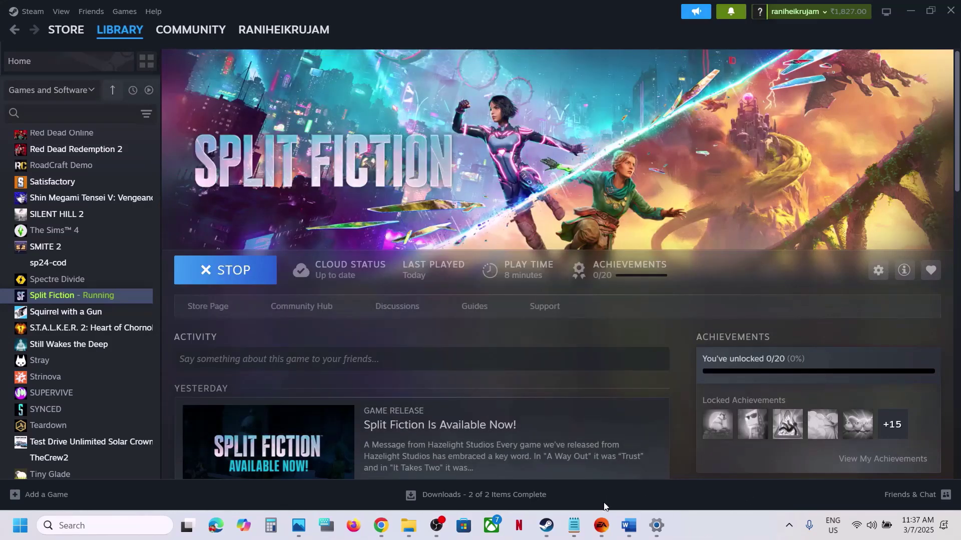
{"action": "left_click", "coordinate": [627, 526]}
{"action": "scroll", "coordinate": [375, 369], "scroll_direction": "down", "scroll_amount": 3}
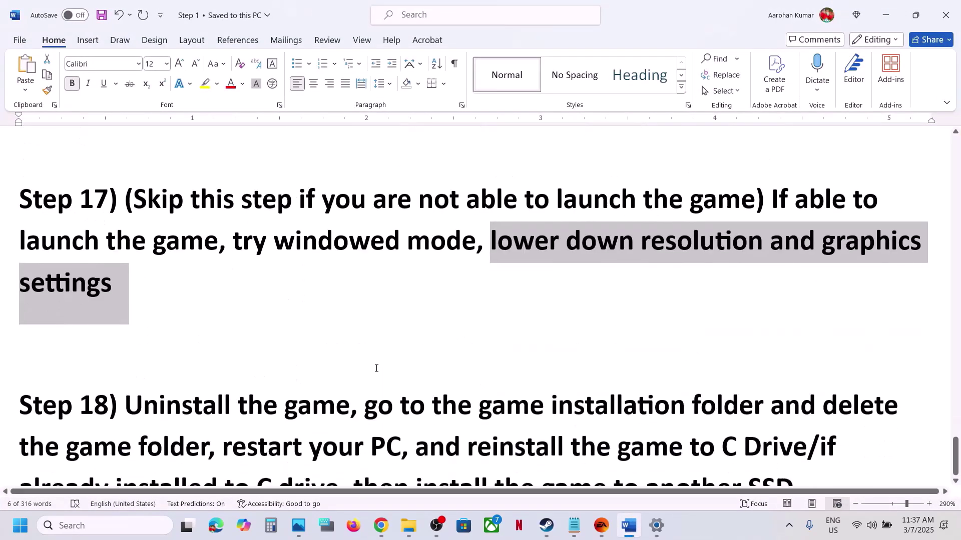